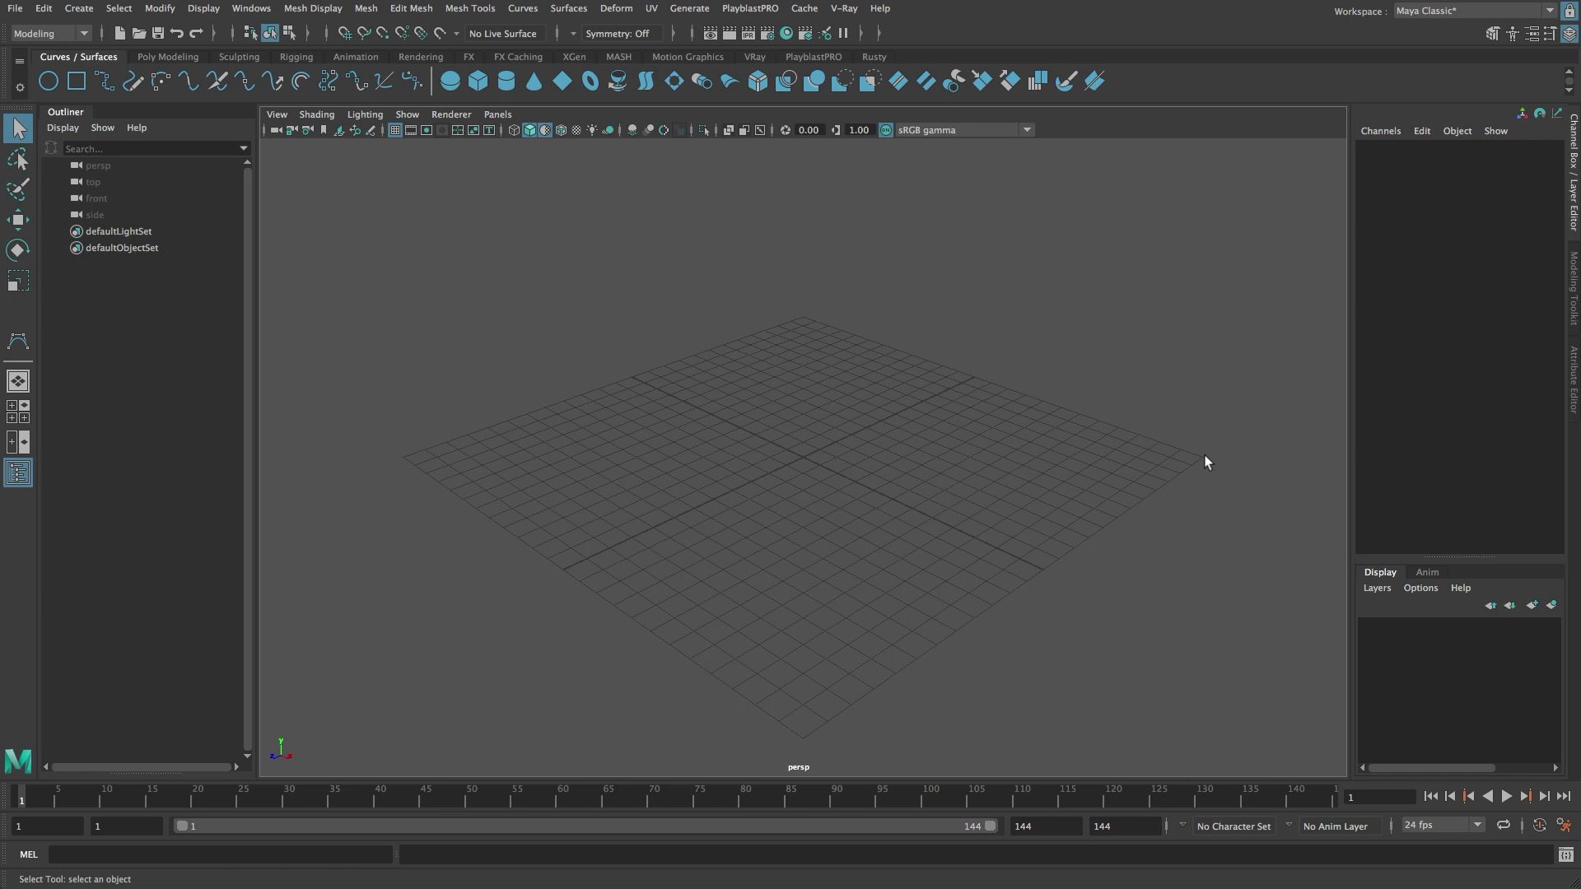
- Open the scene Chapter_2.mb from the project's scenes folder
left_click(16, 9)
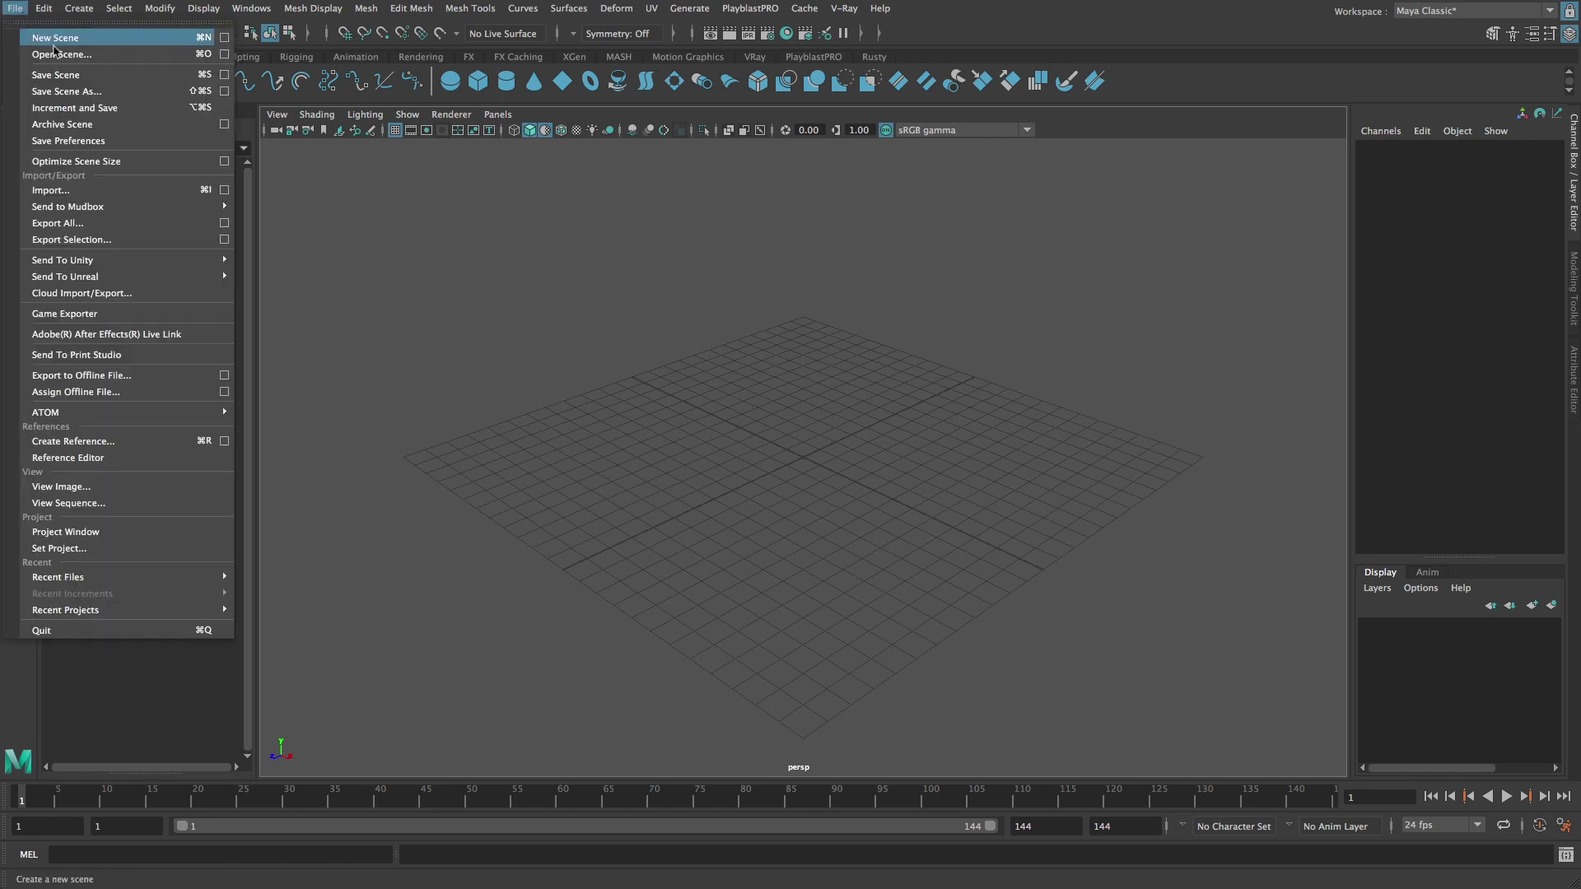
left_click(112, 56)
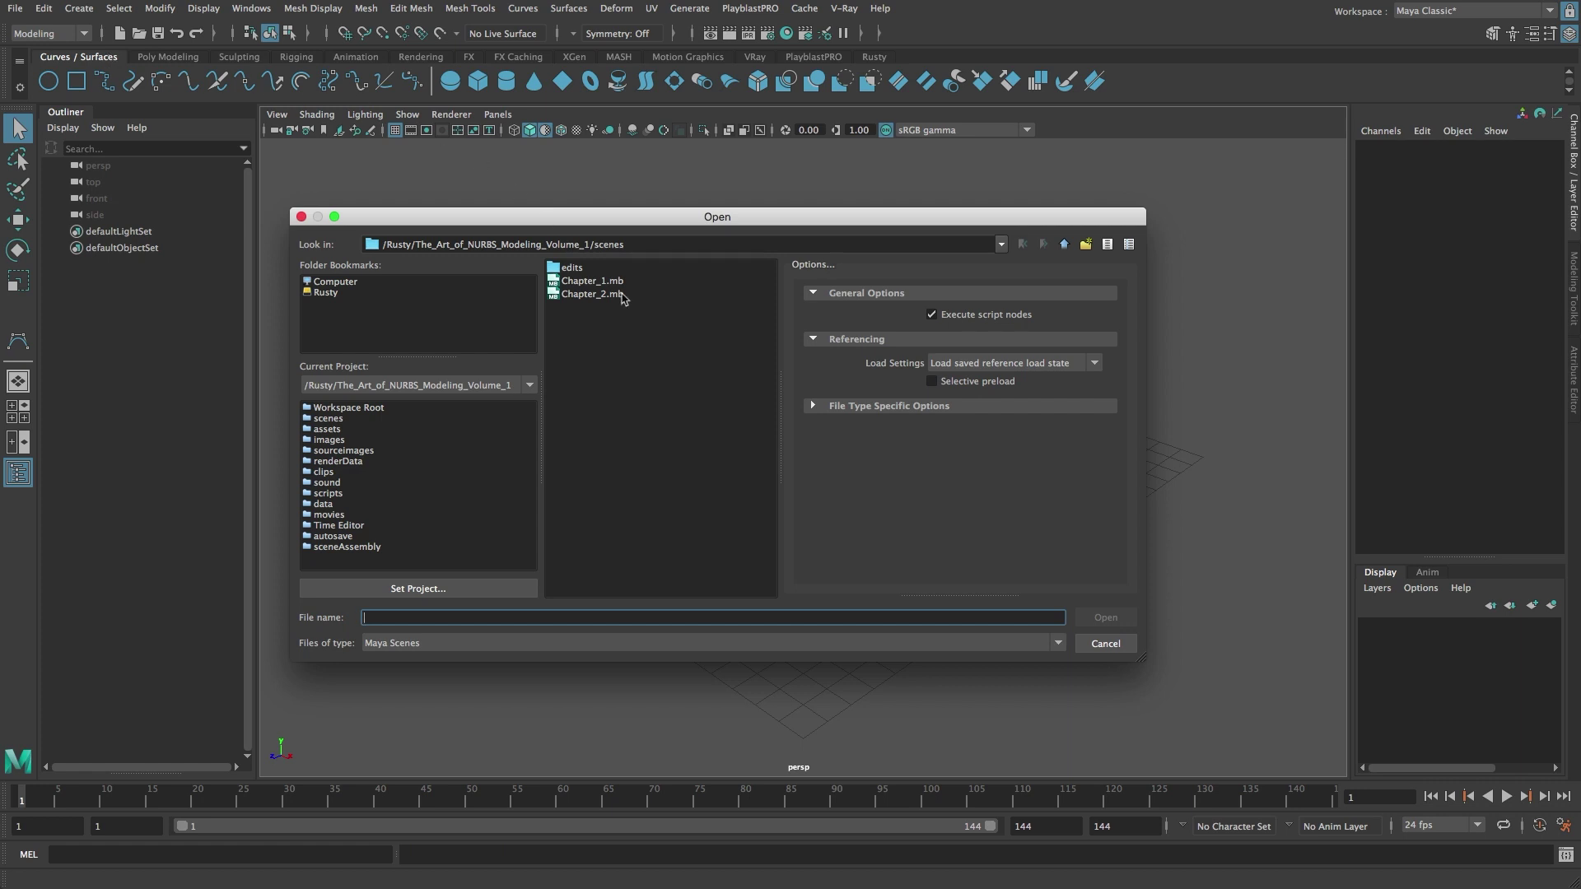
left_click(592, 294)
left_click(1088, 624)
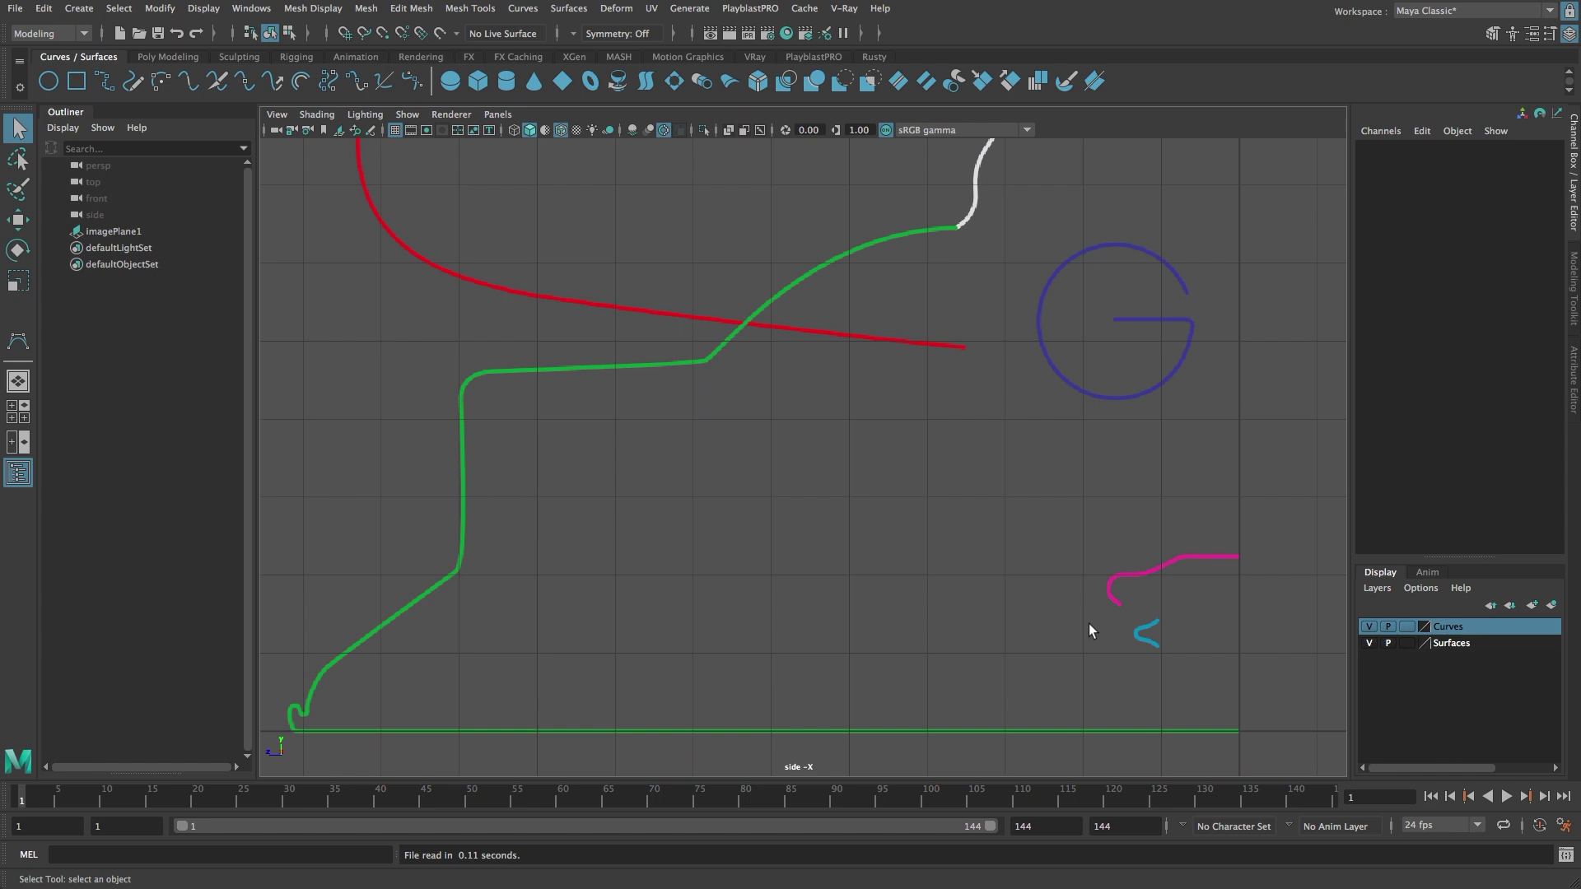
- Start the CV Curve Tool with its settings reset to the defaults
right_click_drag(1115, 508, 854, 452, "alt")
middle_click_drag(872, 446, 864, 585, "alt")
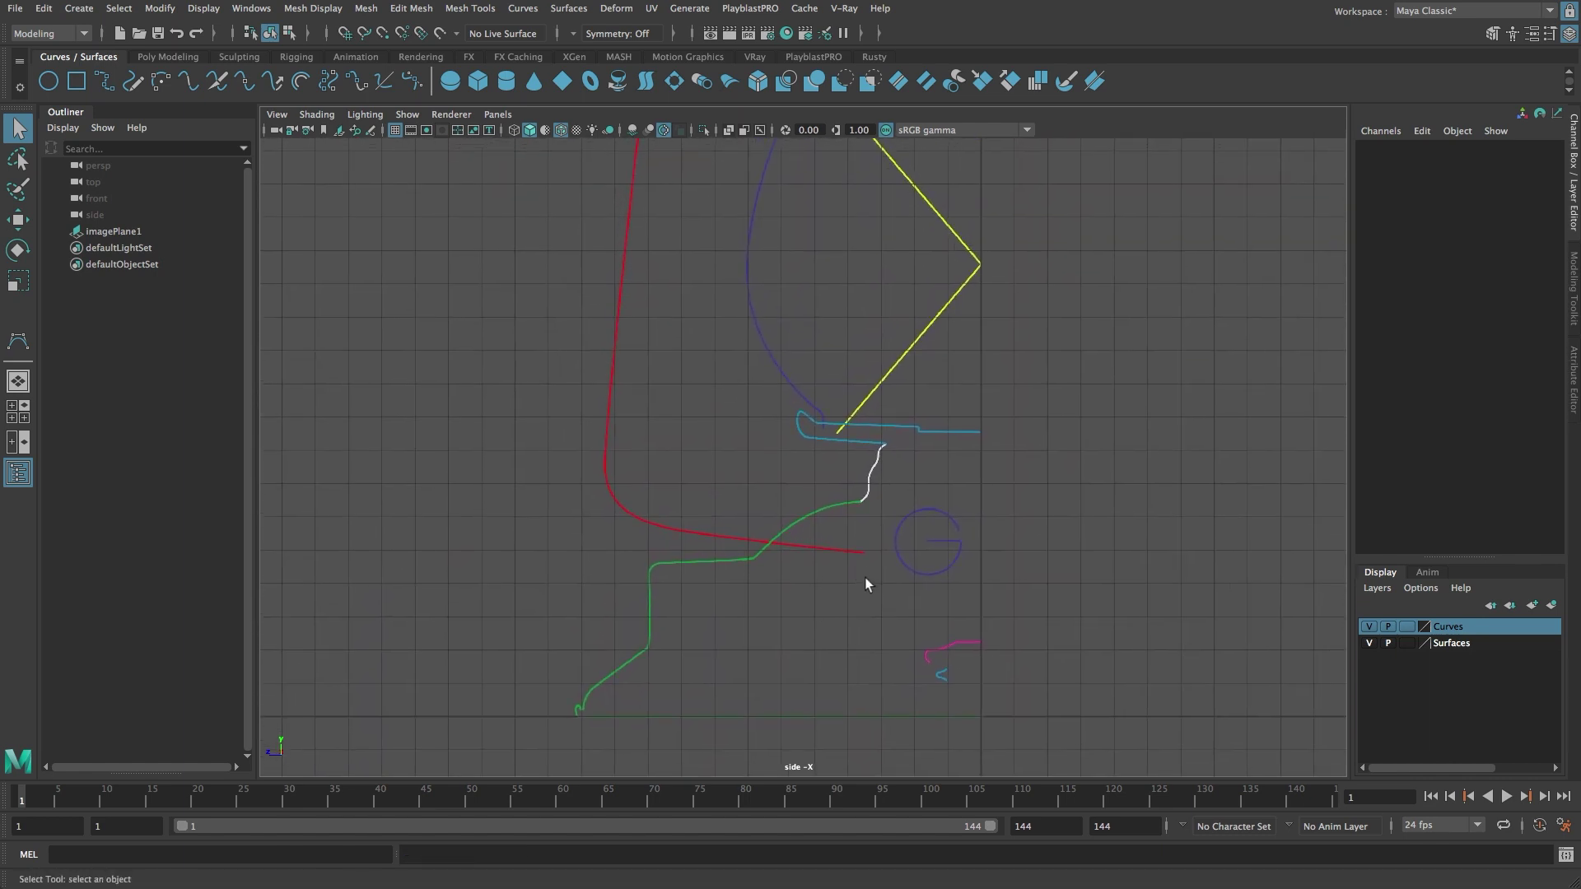
left_click(79, 8)
mouse_move(157, 133)
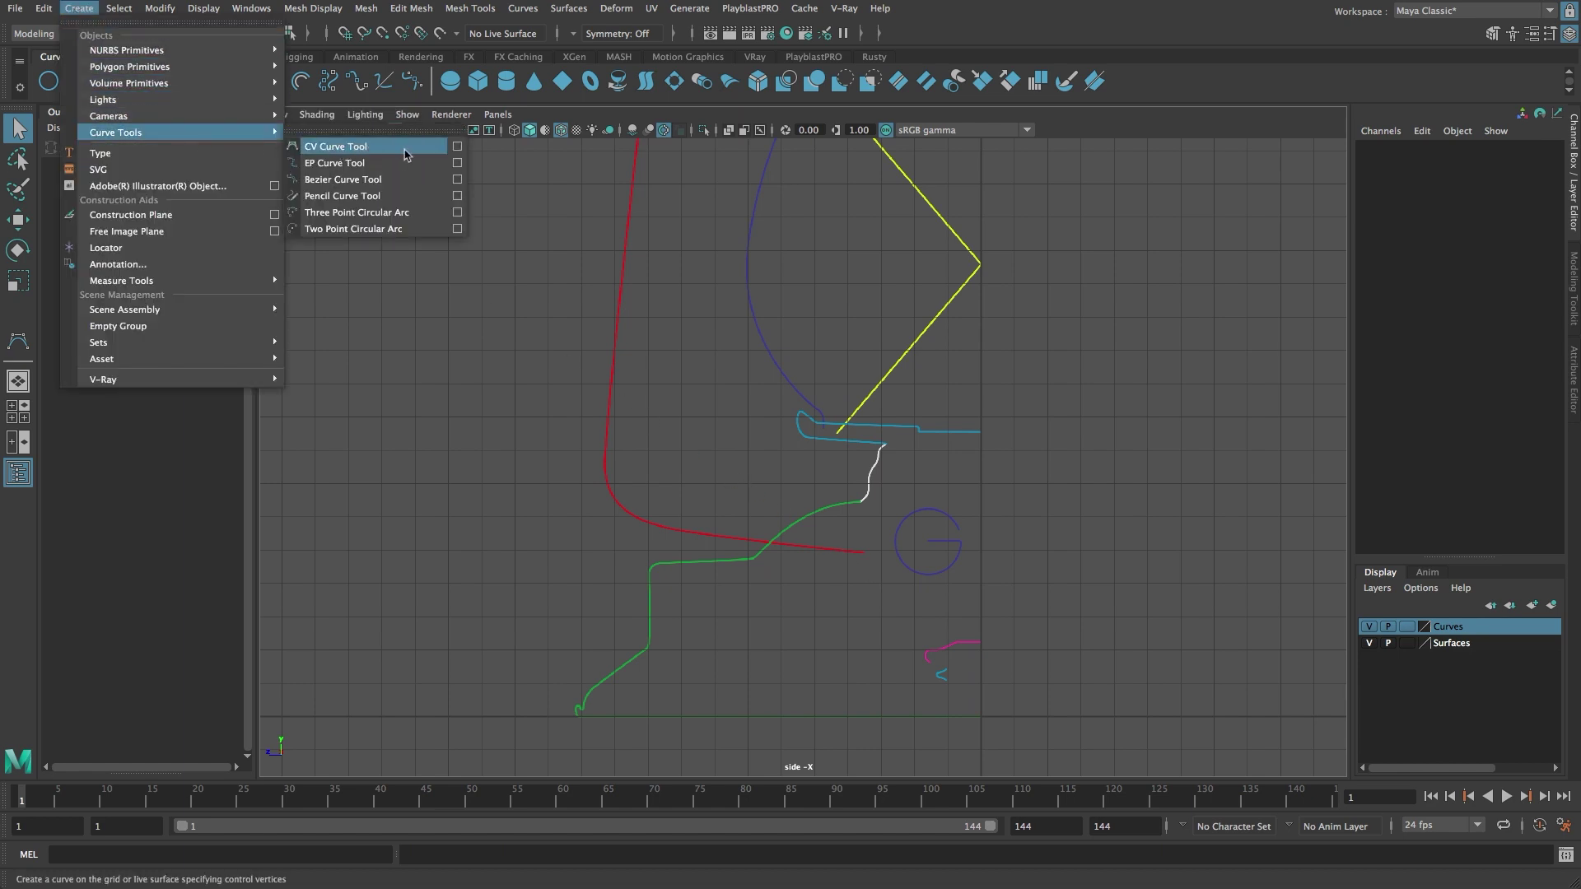
left_click(458, 148)
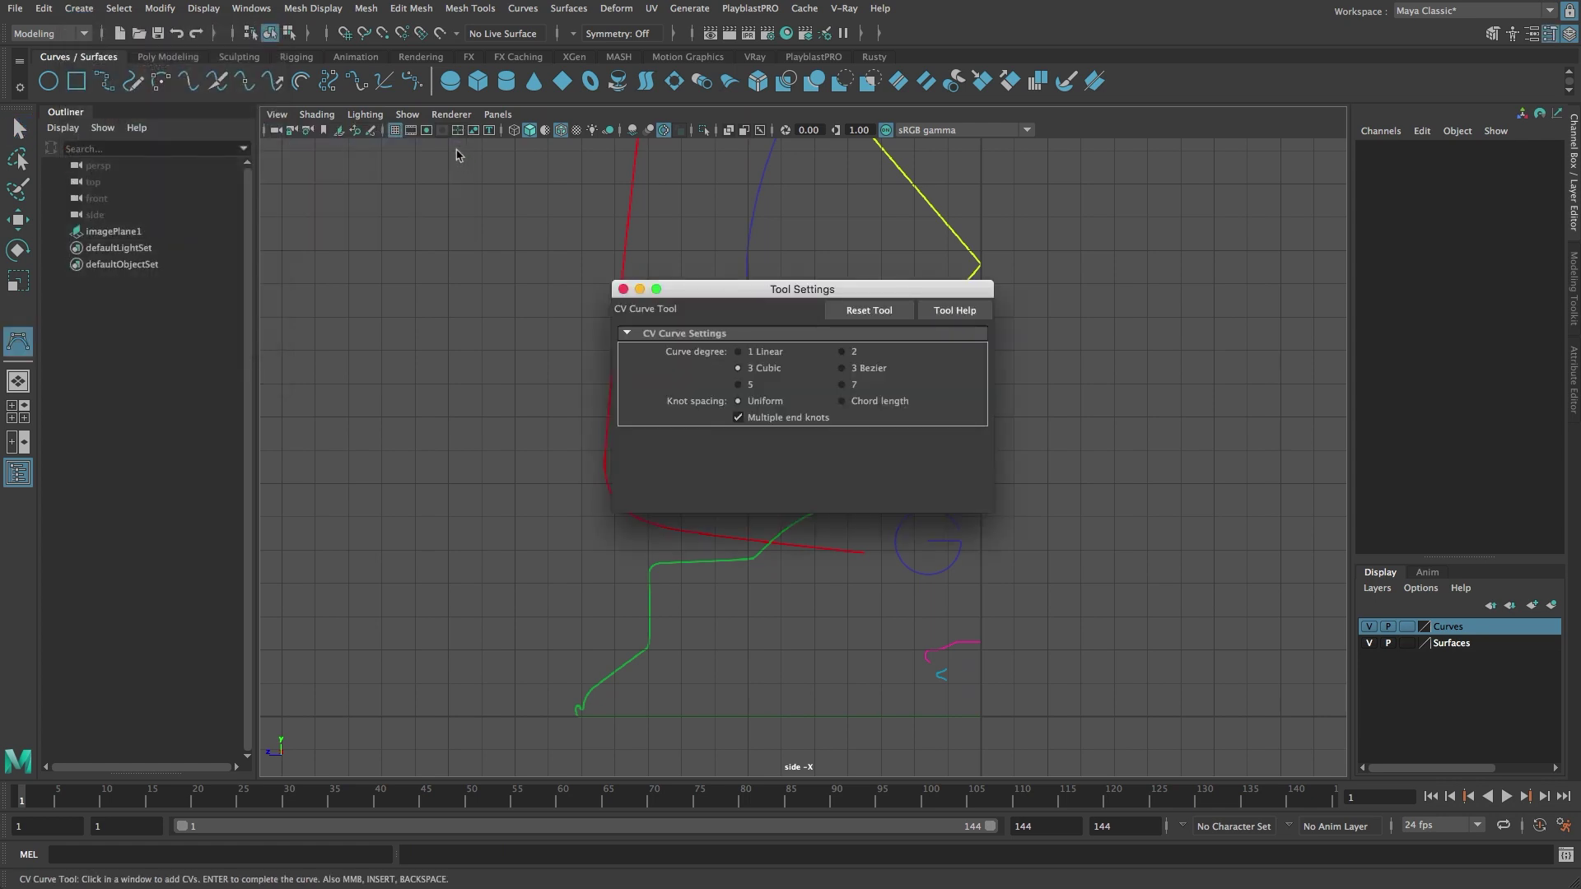
left_click(846, 310)
left_click(623, 290)
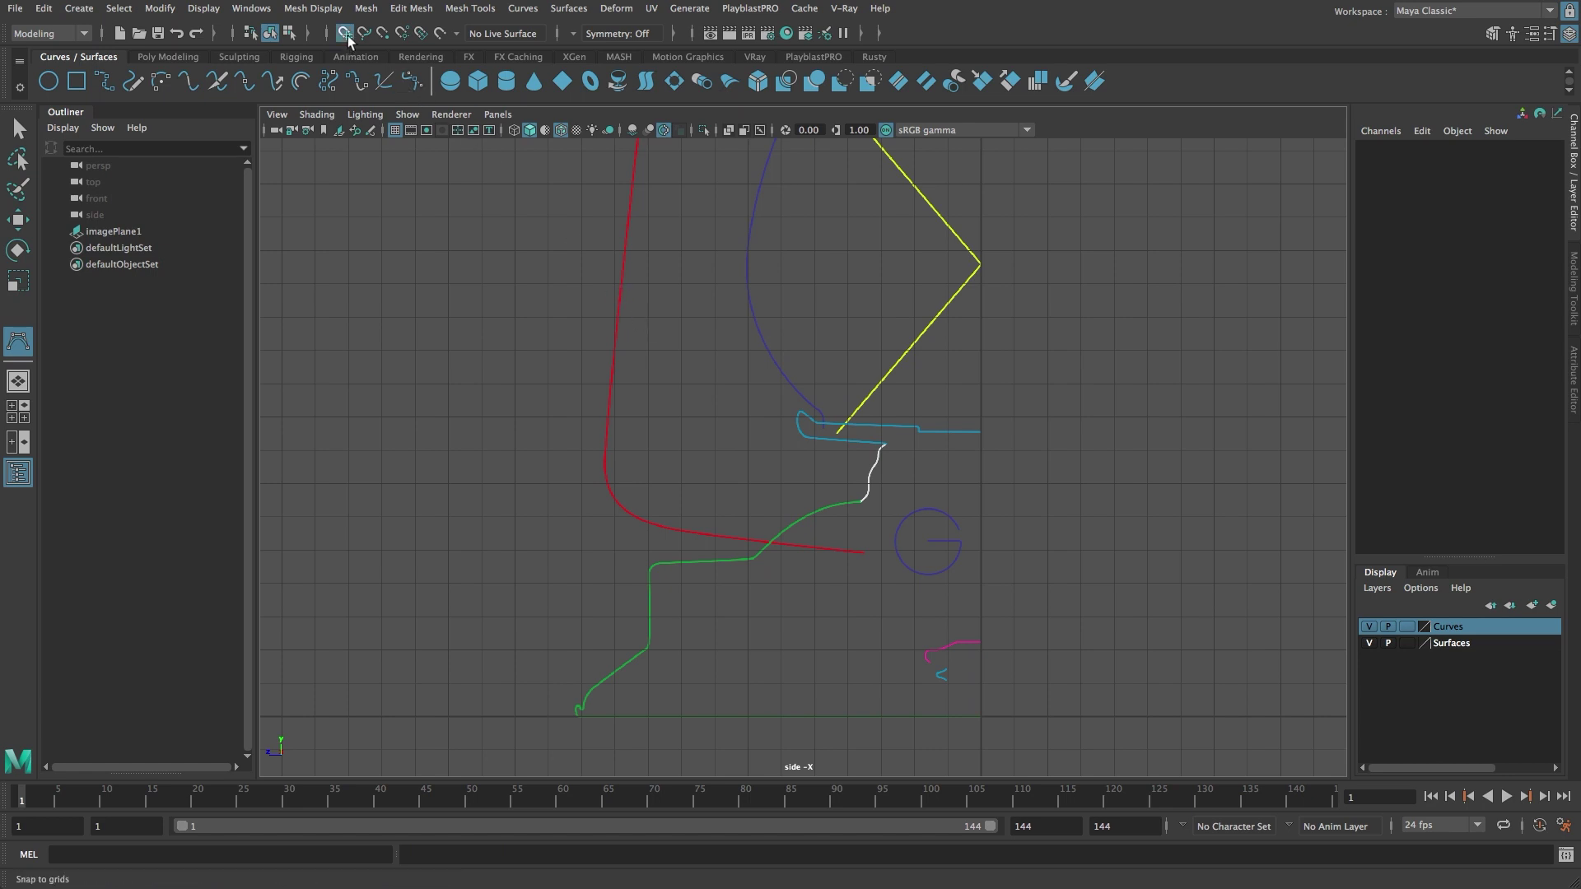
- With grid snapping on, place the first three CVs along the green baseline, from the vertical centre axis outward to the base's outer end
right_click_drag(629, 677, 1200, 728, "alt")
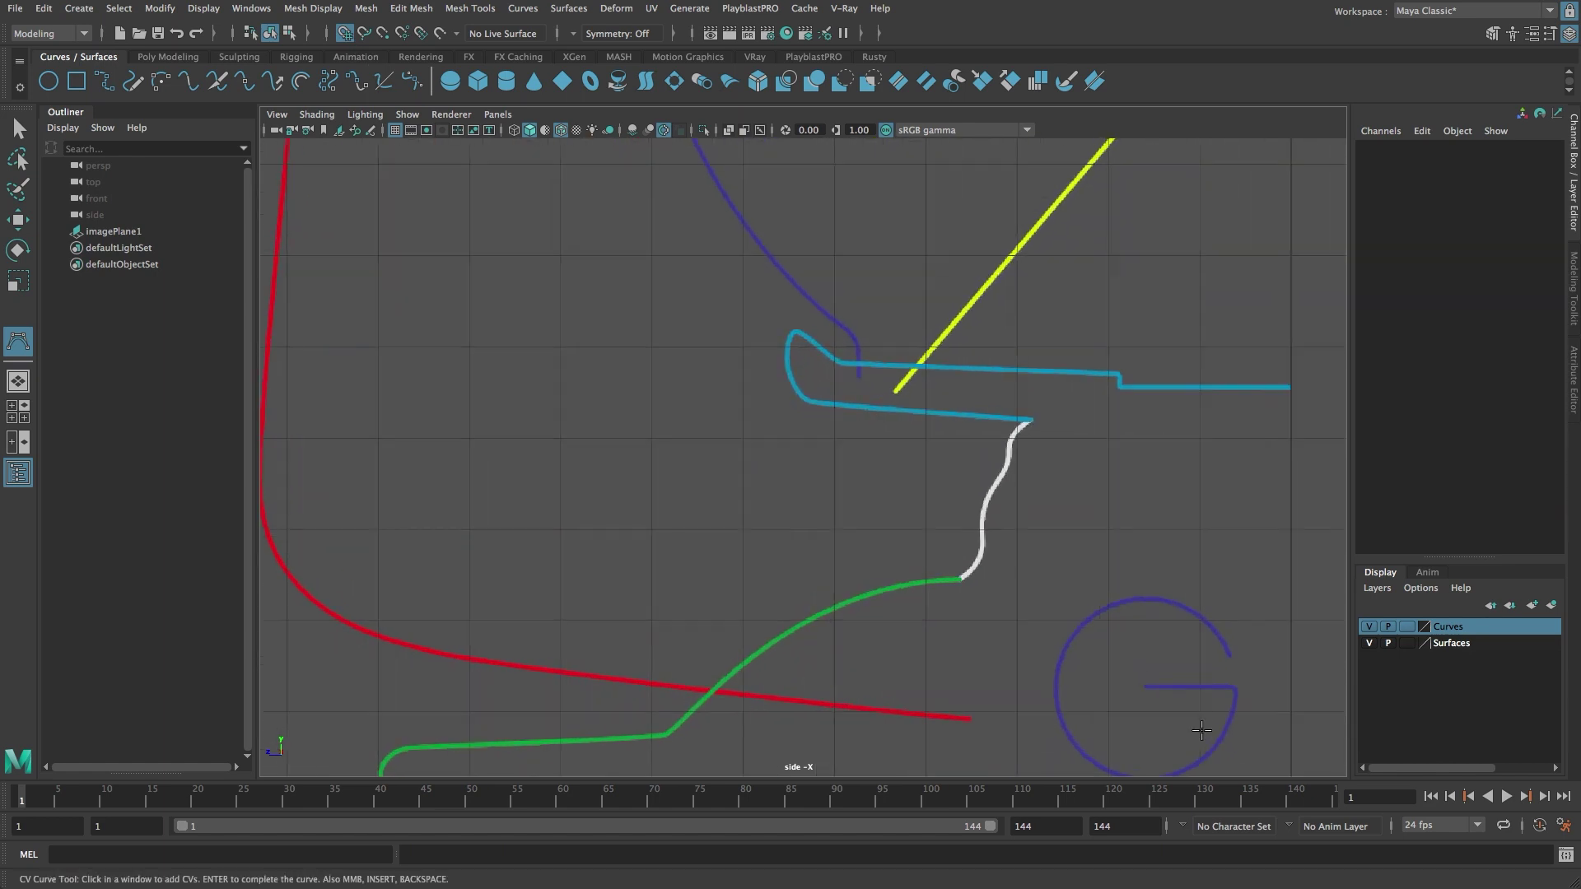
middle_click_drag(1050, 683, 1061, 292, "alt")
scroll(1061, 291, "down", 3)
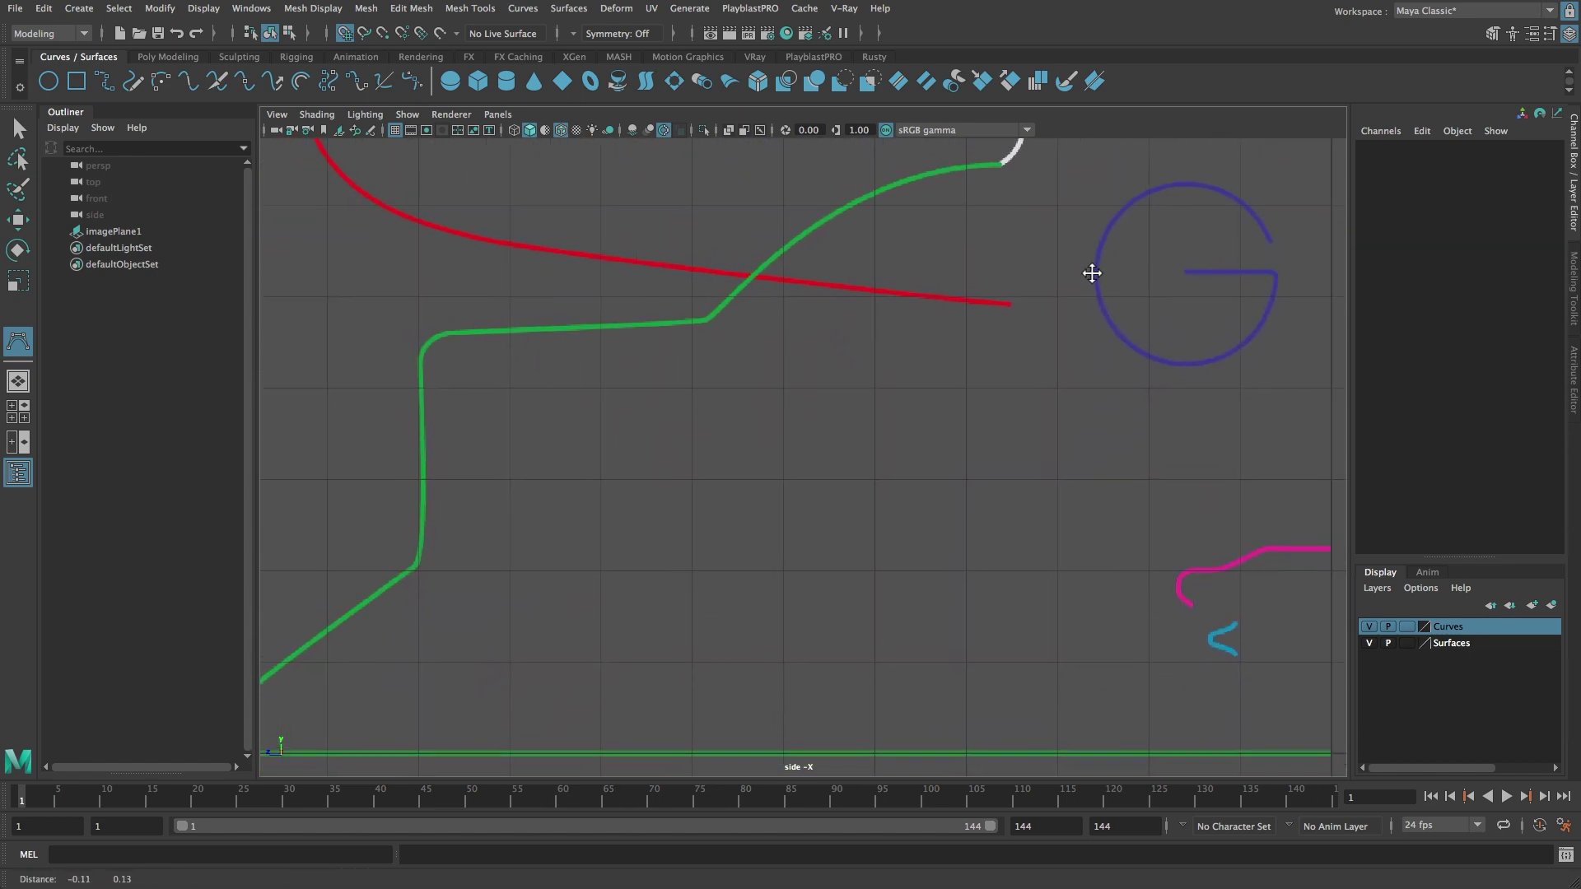
scroll(1087, 264, "down", 1)
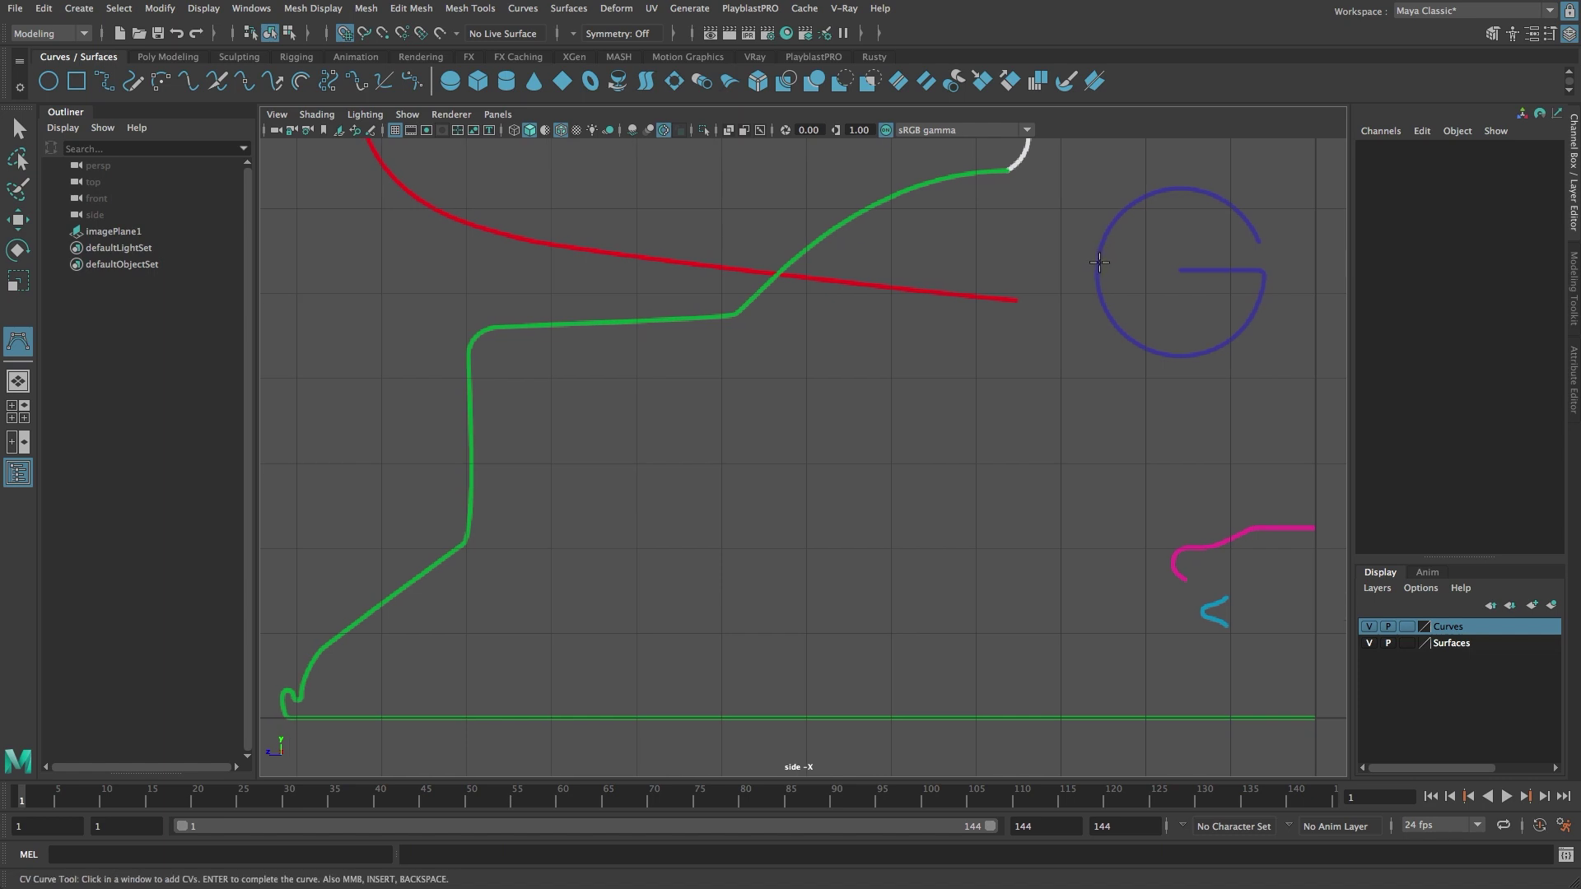
key("Return")
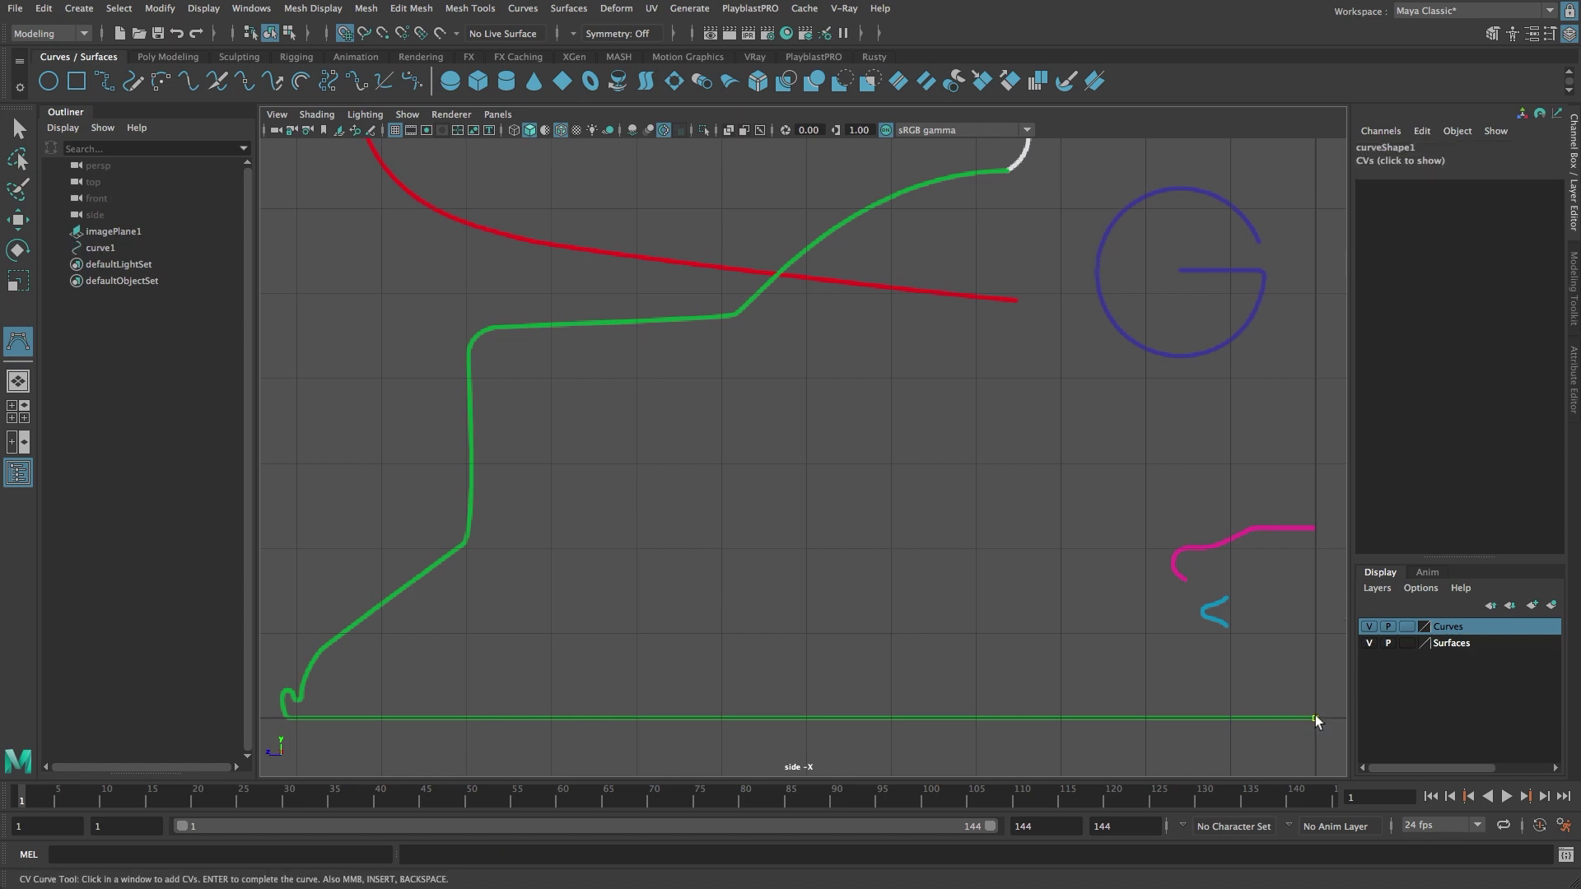
left_click(1231, 718)
left_click(297, 716)
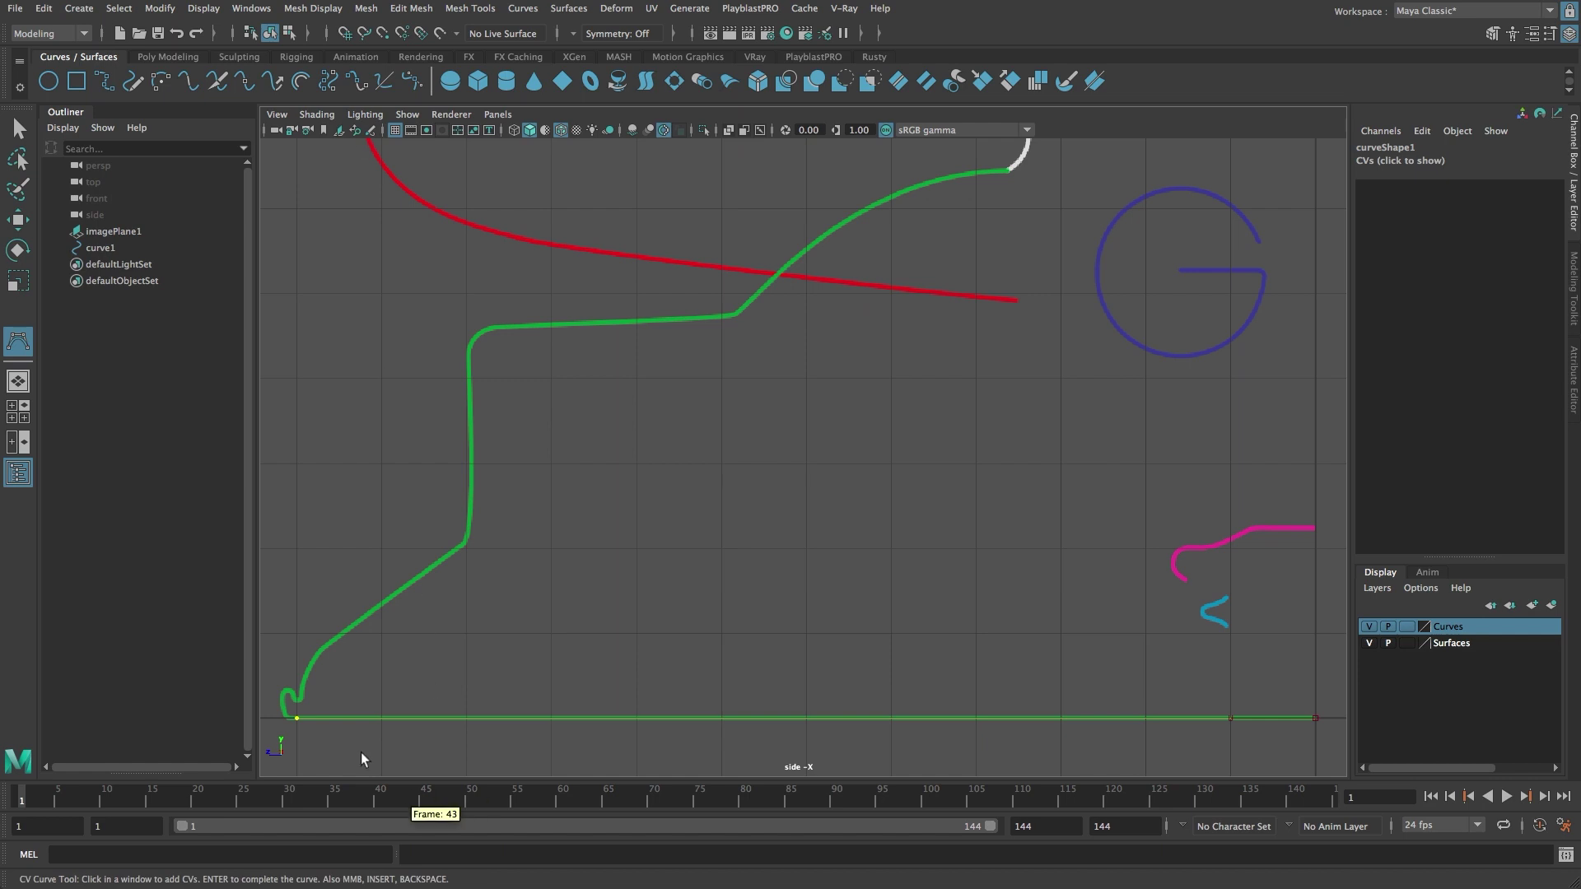
- Continue the curve with four CVs around the rounded lower outer corner of the green base profile
right_click_drag(293, 729, 1009, 739, "alt")
middle_click_drag(1008, 739, 1224, 403, "alt")
right_click_drag(378, 512, 981, 610, "alt")
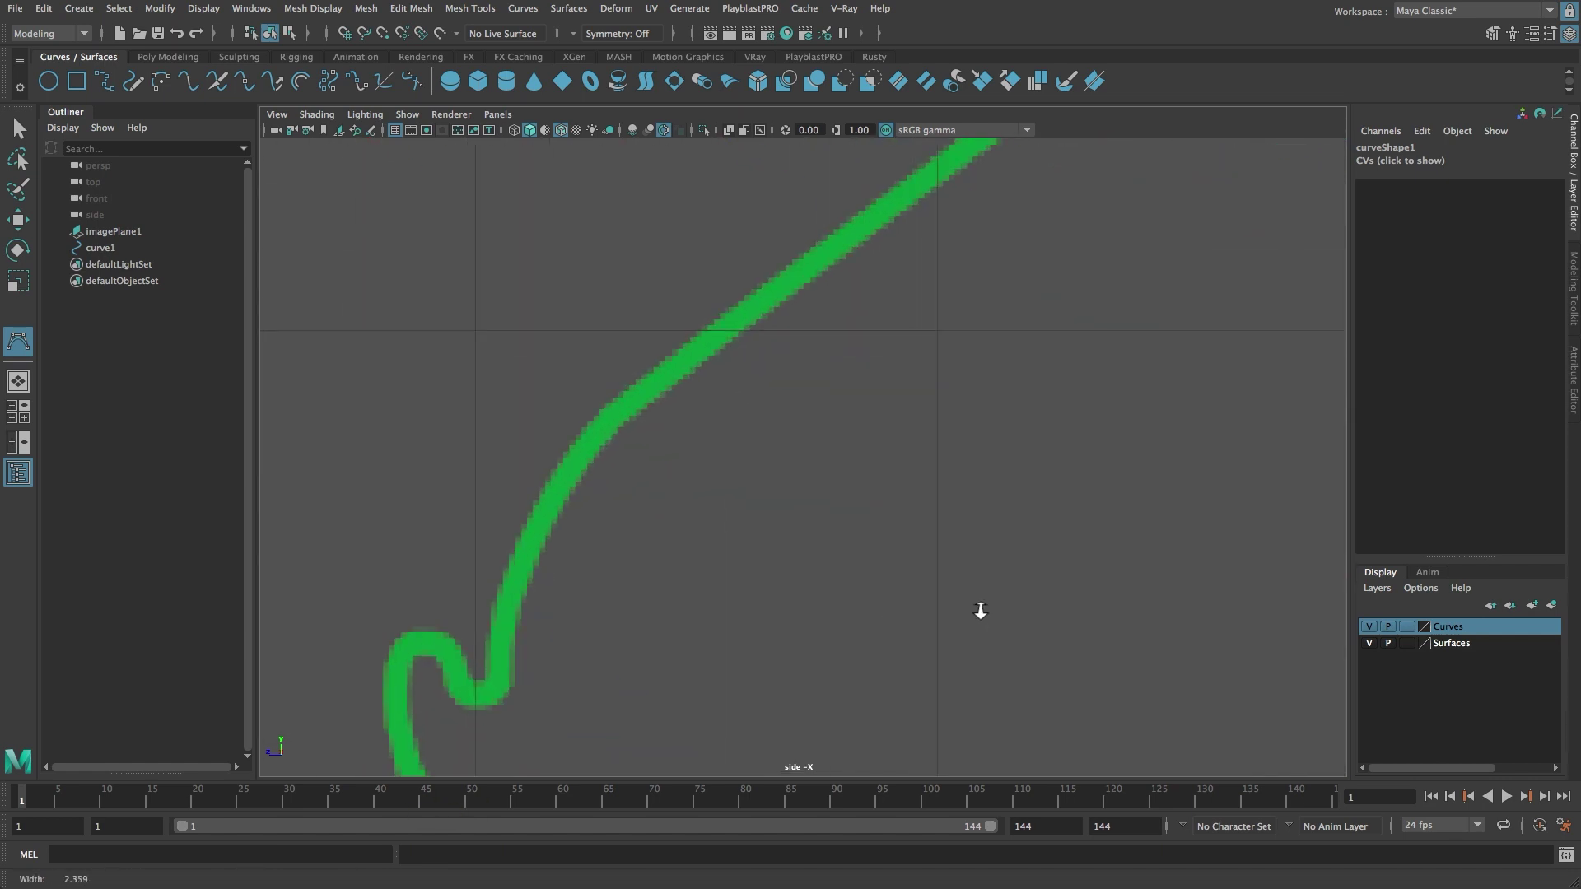
middle_click_drag(770, 618, 1038, 459, "alt")
right_click_drag(815, 469, 972, 473, "alt")
middle_click_drag(1072, 476, 1112, 469, "alt")
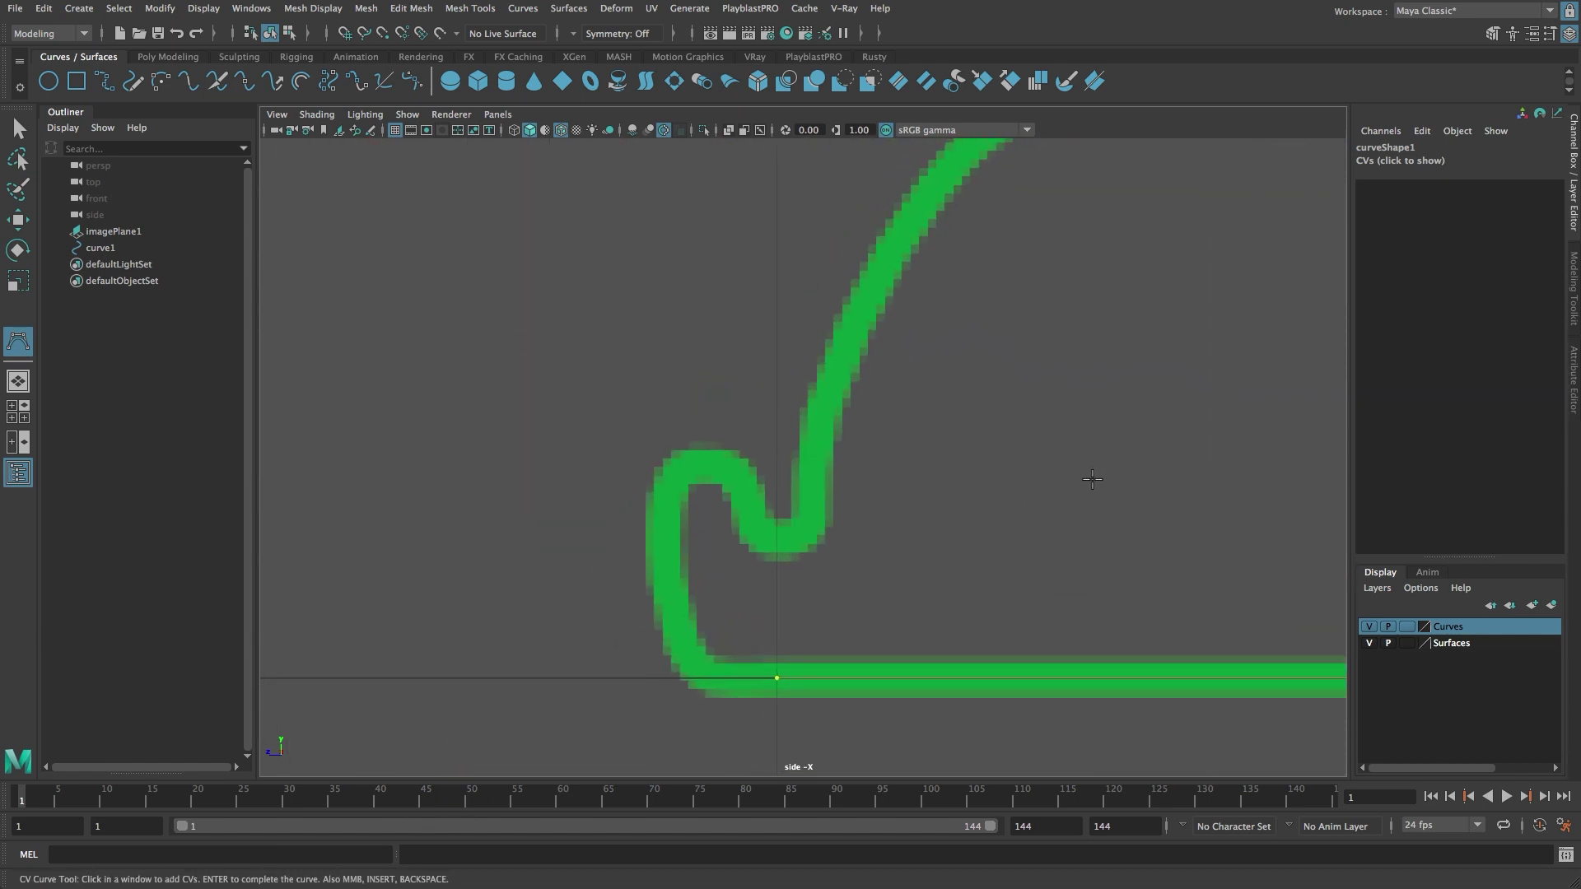
right_click_drag(973, 511, 978, 611, "alt")
middle_click_drag(977, 611, 1018, 448, "alt")
left_click(713, 664)
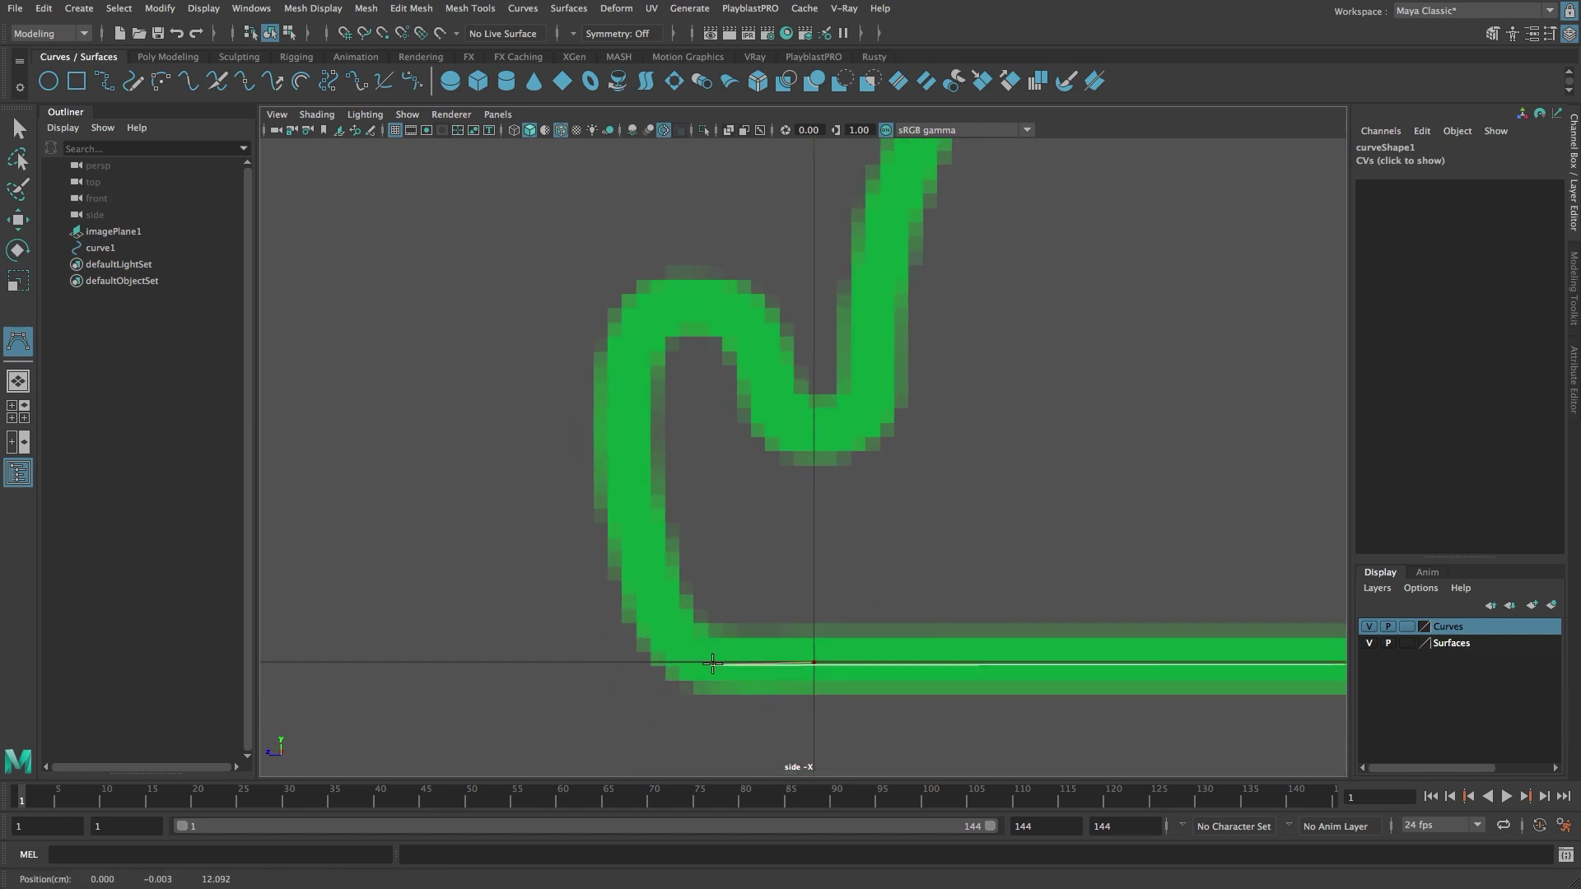
left_click(683, 648)
left_click(656, 606)
left_click(643, 560)
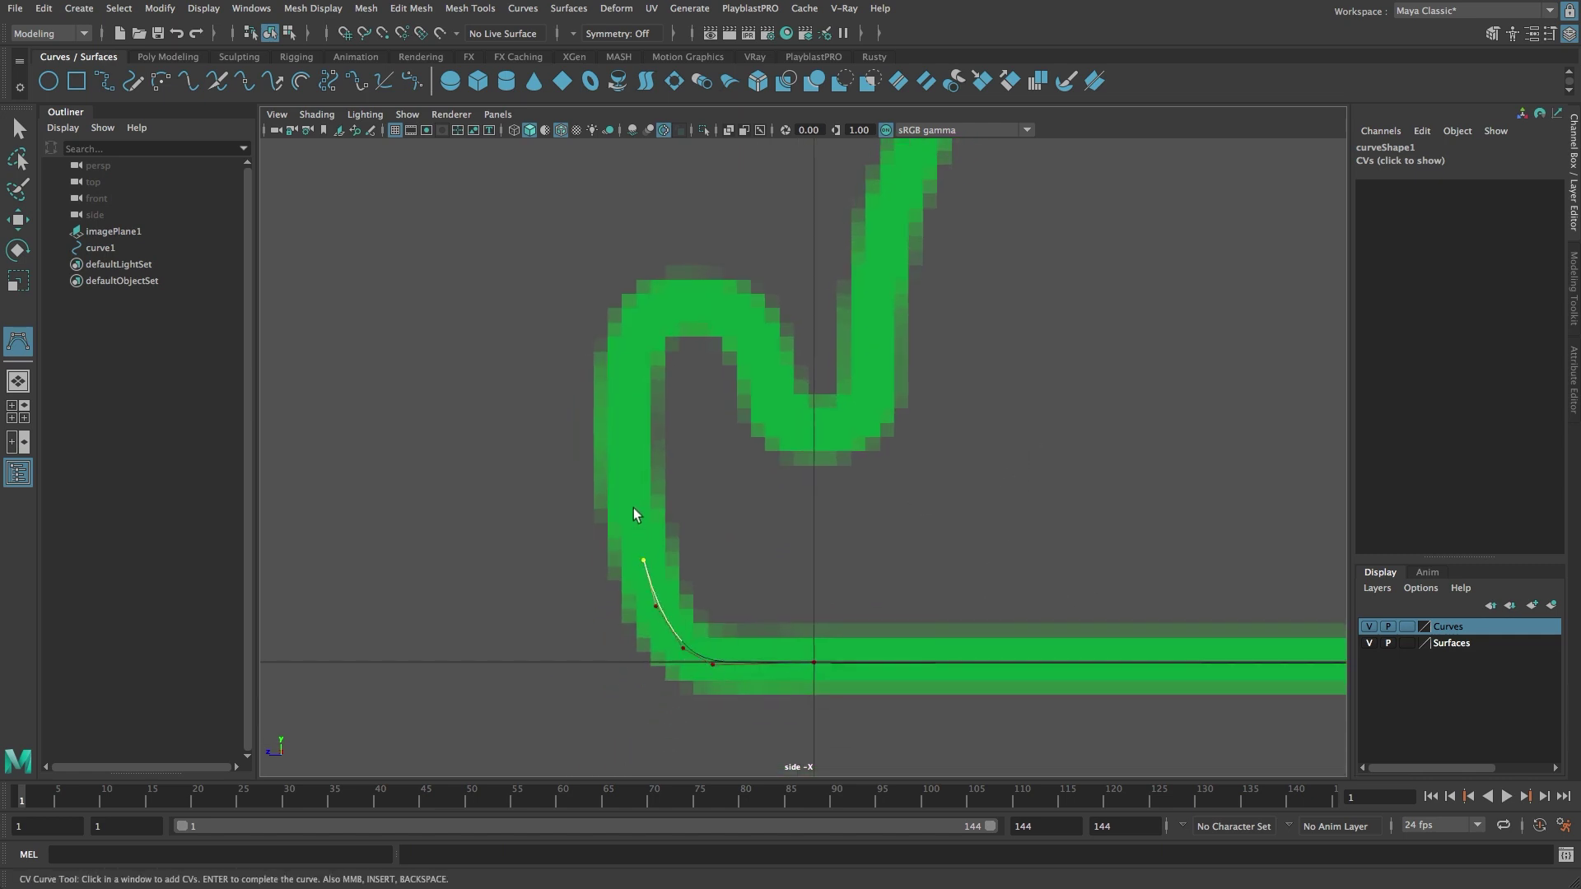
- Add CVs up the outer lip, over its rounded top and through the small notch of the green base profile
left_click(625, 374)
left_click(663, 305)
left_click(714, 303)
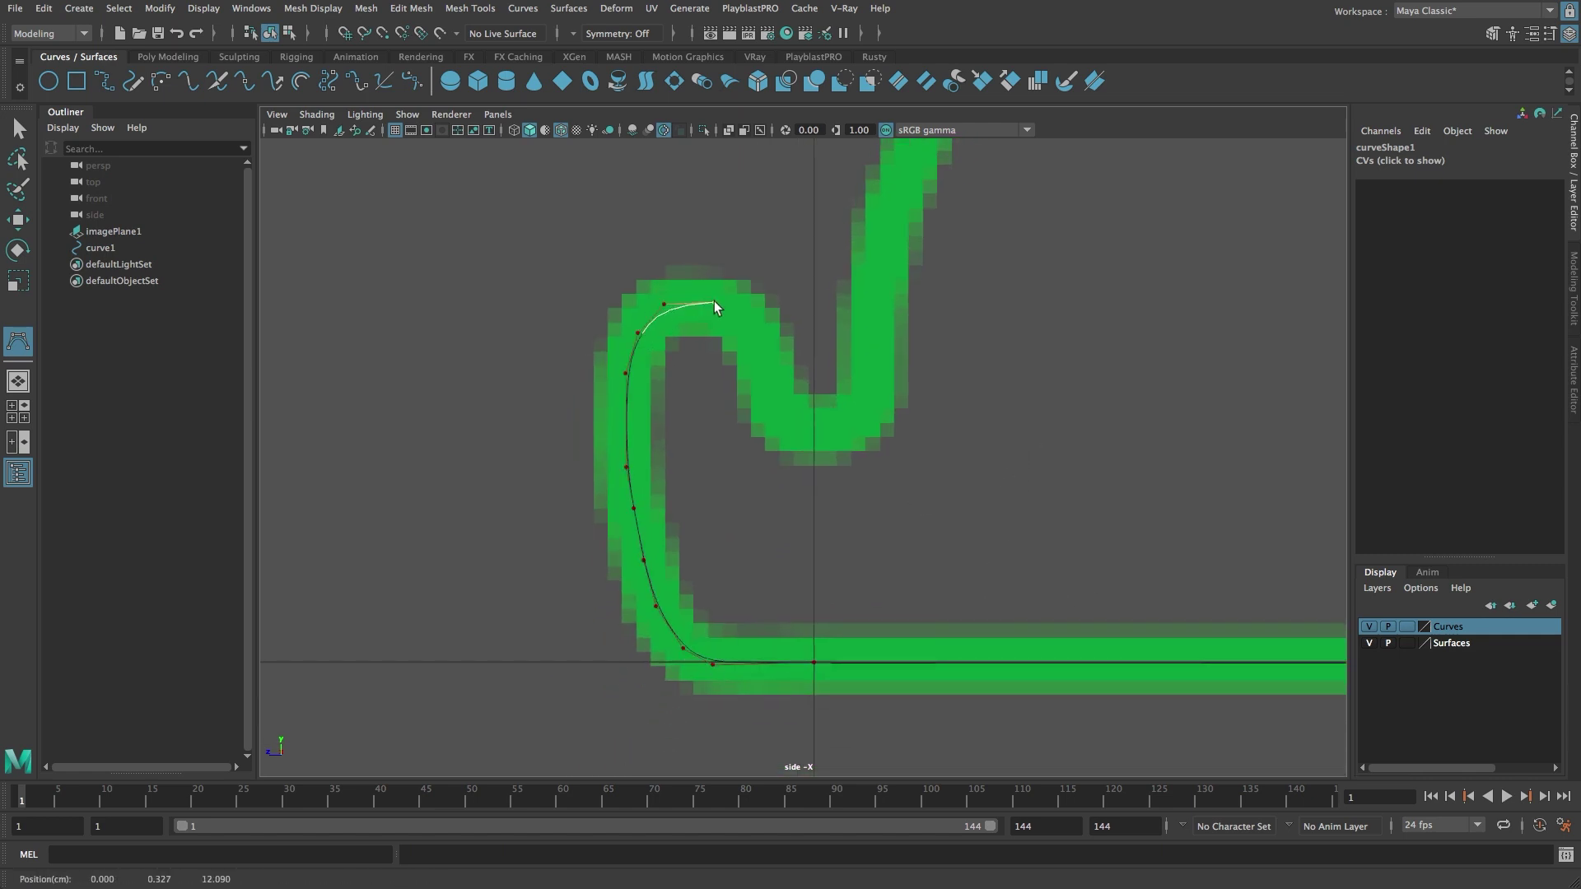
left_click(744, 327)
left_click(765, 394)
left_click(781, 420)
left_click(819, 431)
left_click(858, 415)
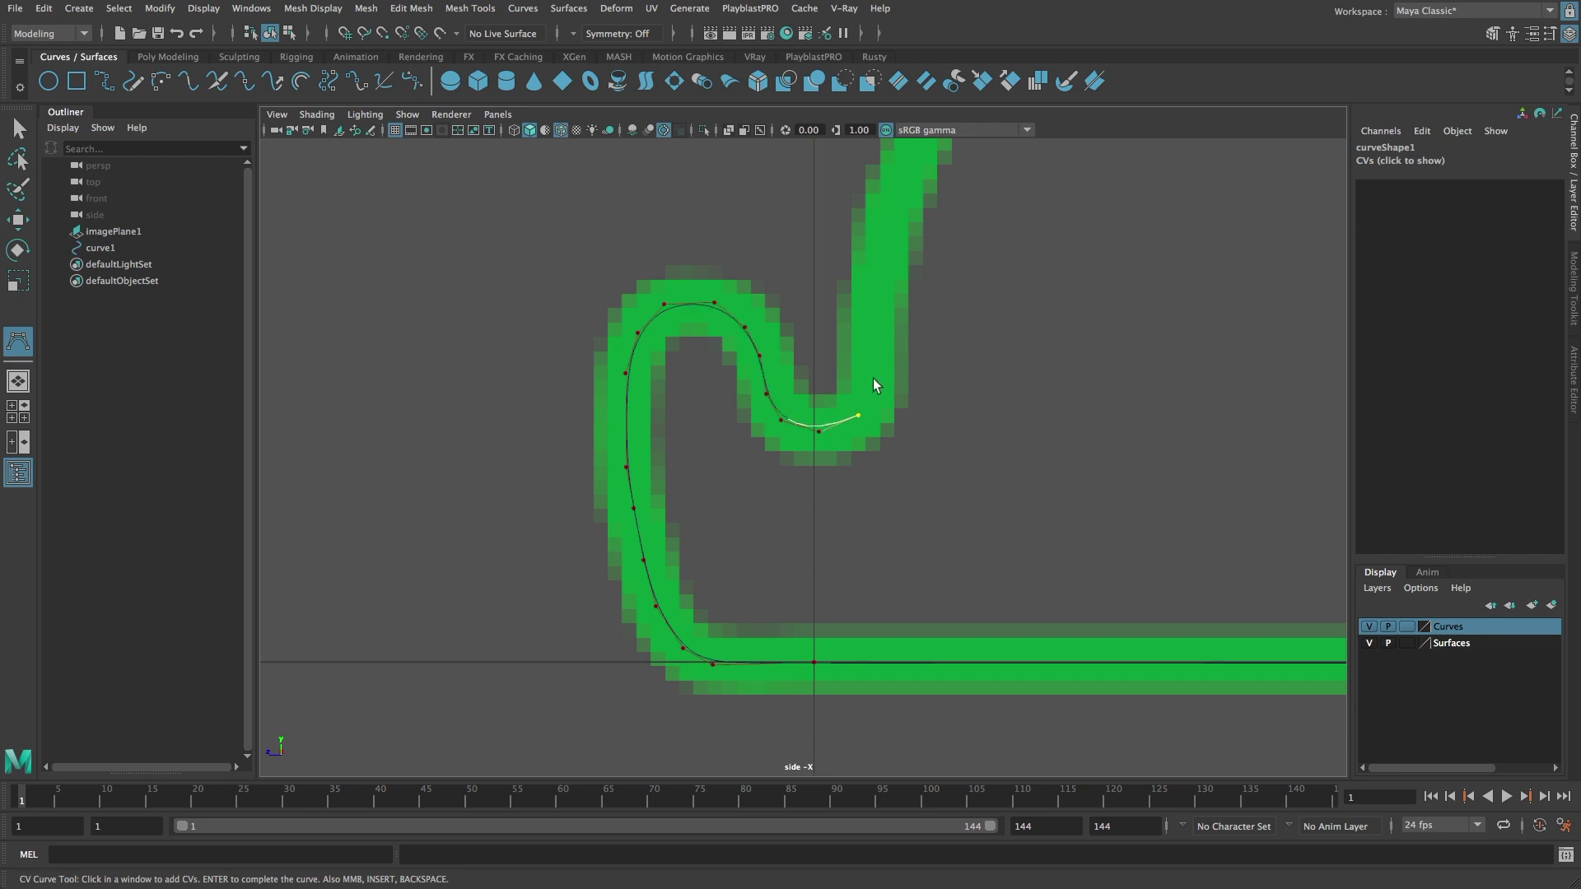
- Add CVs rising out of the notch and nudge the last one onto the centre of the green line
right_click_drag(860, 308, 658, 317, "alt")
middle_click_drag(925, 303, 760, 405, "alt")
right_click_drag(760, 405, 856, 420, "alt")
middle_click_drag(812, 421, 875, 376, "alt")
right_click_drag(718, 403, 848, 394, "alt")
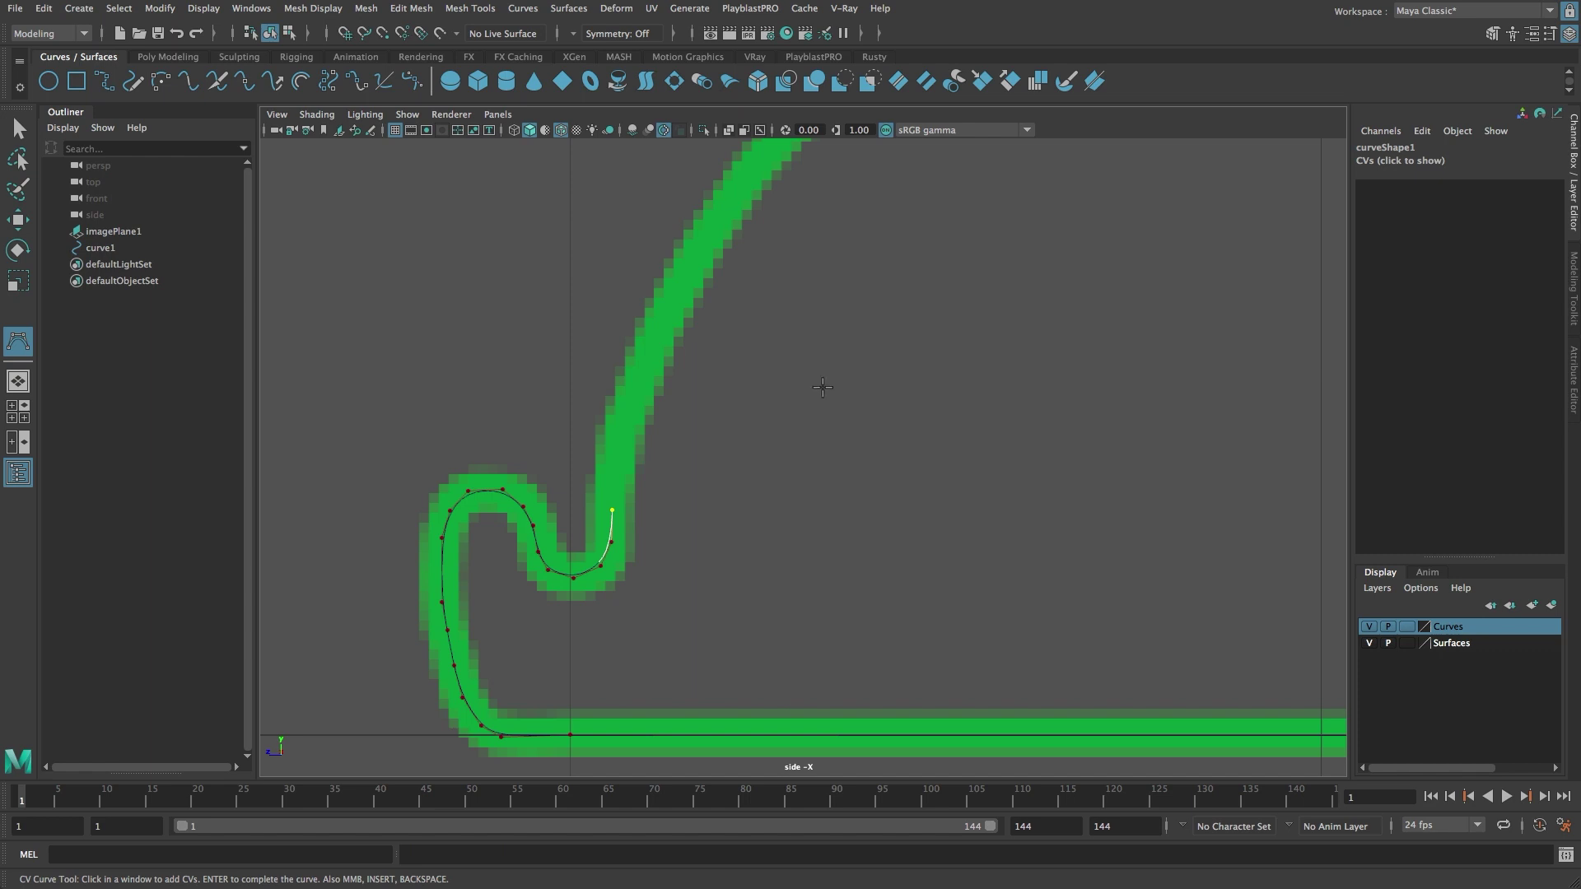
mouse_move(759, 359)
left_mouse_down()
mouse_move(819, 380)
mouse_move(630, 407)
left_mouse_up()
key("Insert")
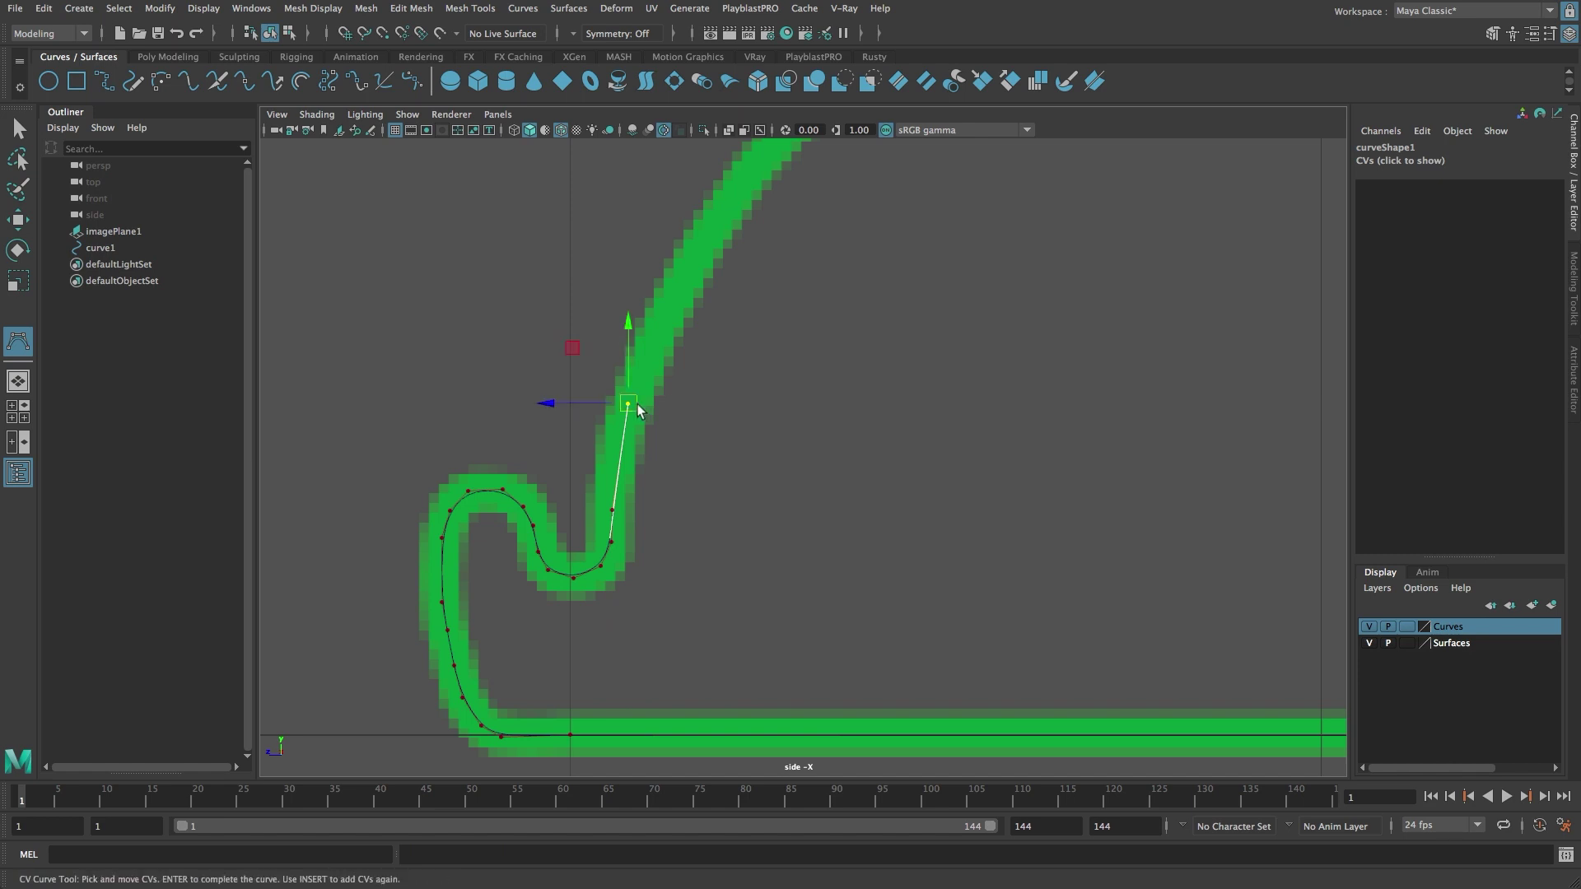
mouse_move(630, 406)
left_mouse_down()
mouse_move(688, 412)
mouse_move(623, 424)
left_mouse_up()
key("Insert")
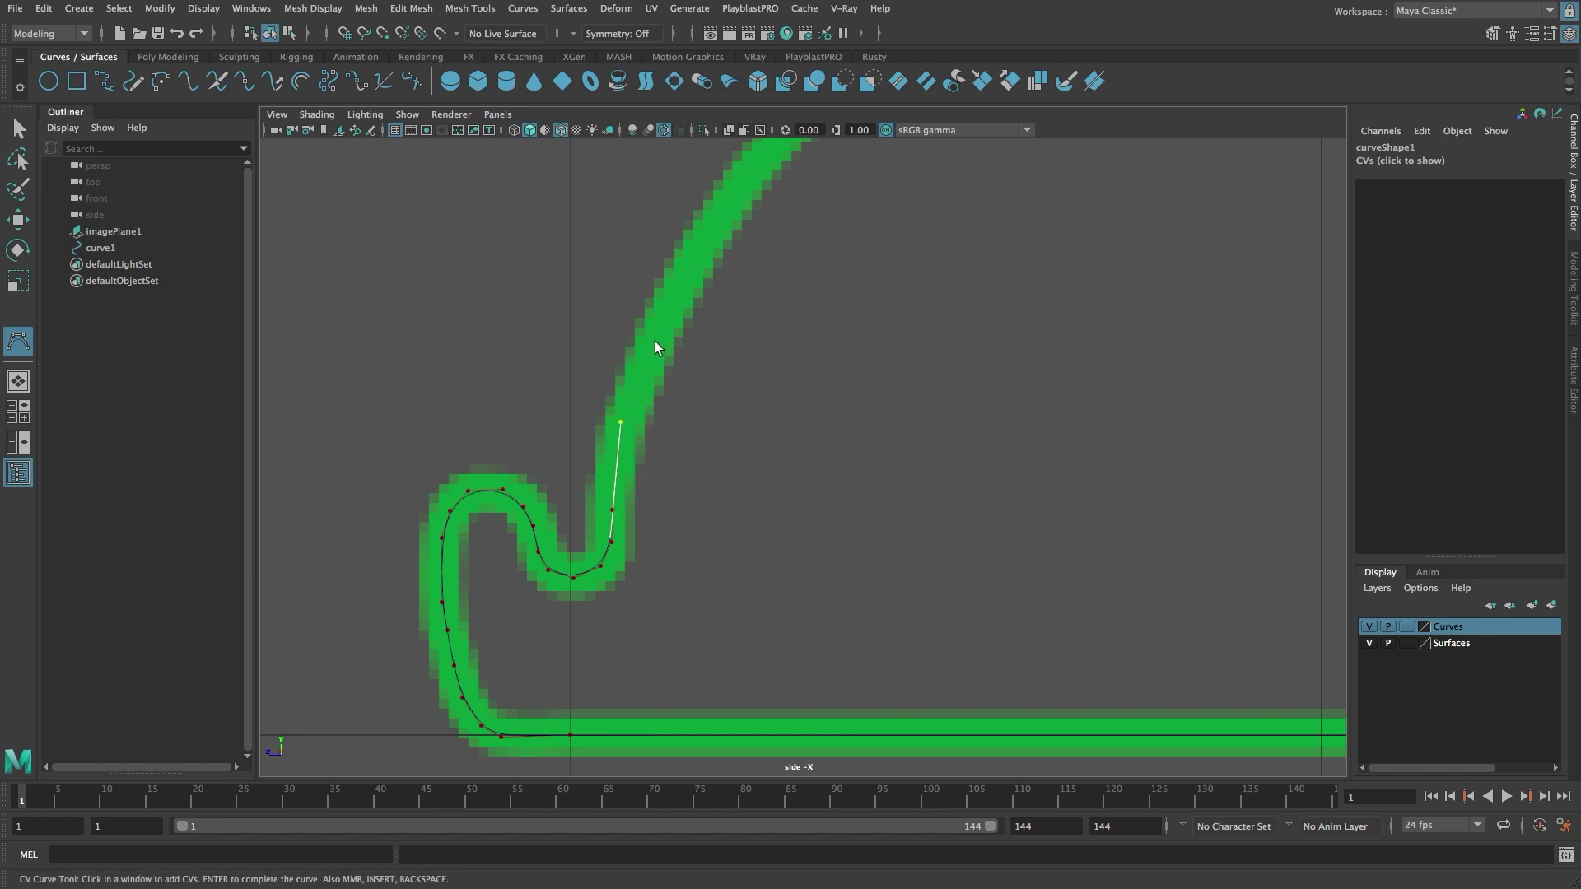
- Trace the curved rise above the notch with CVs up to the start of the straight diagonal
left_click(657, 340)
middle_click_drag(739, 296, 617, 507)
scroll(617, 507, "down", 3)
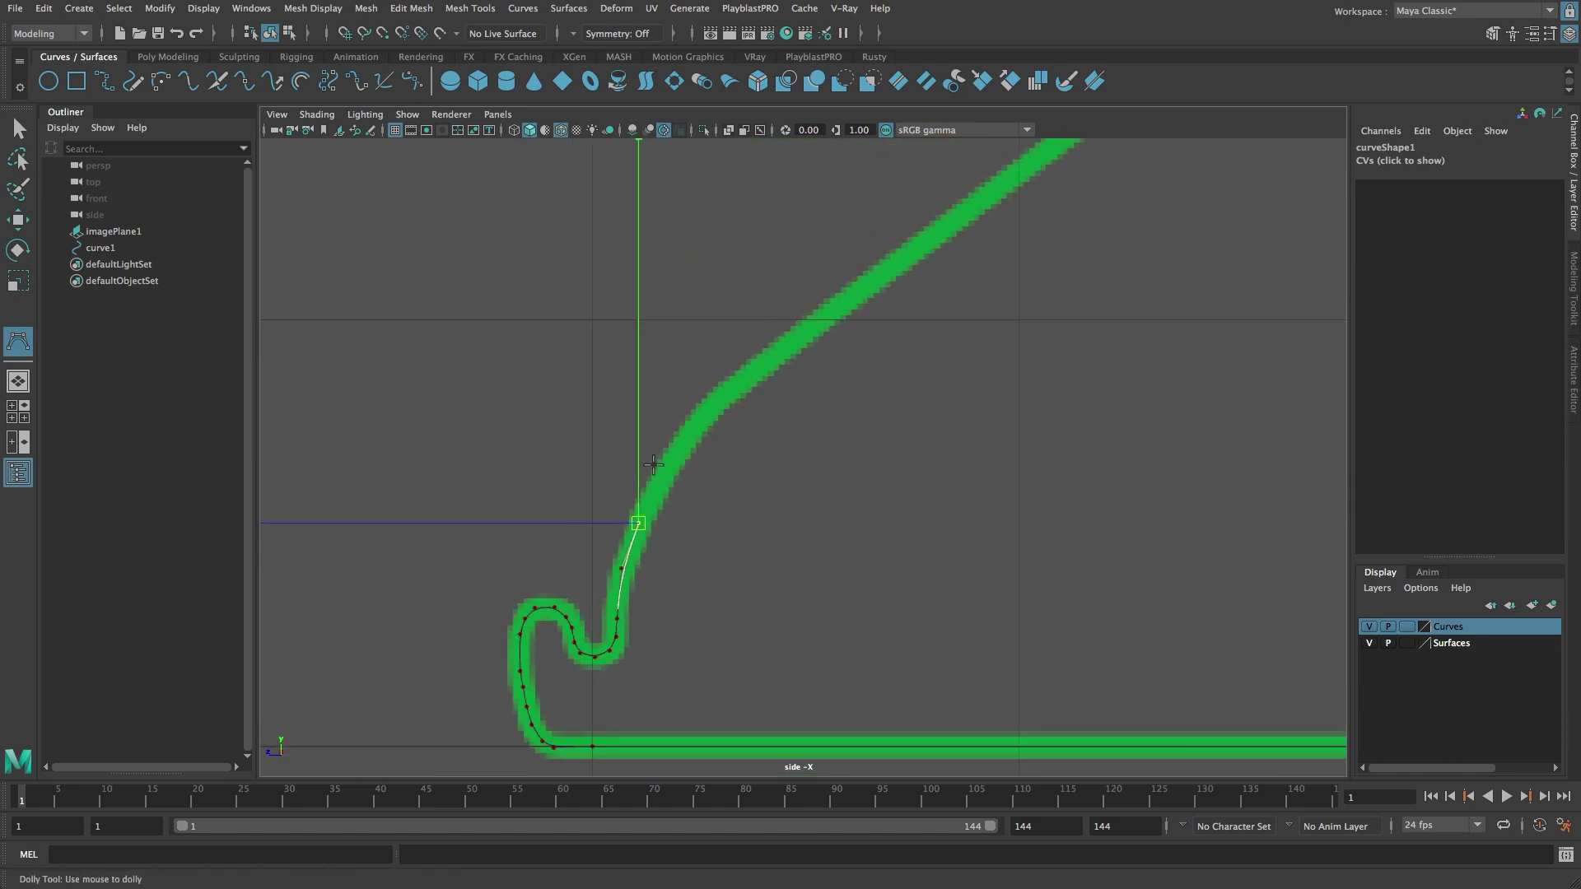
left_click(680, 449)
left_click(724, 397)
left_click(772, 368)
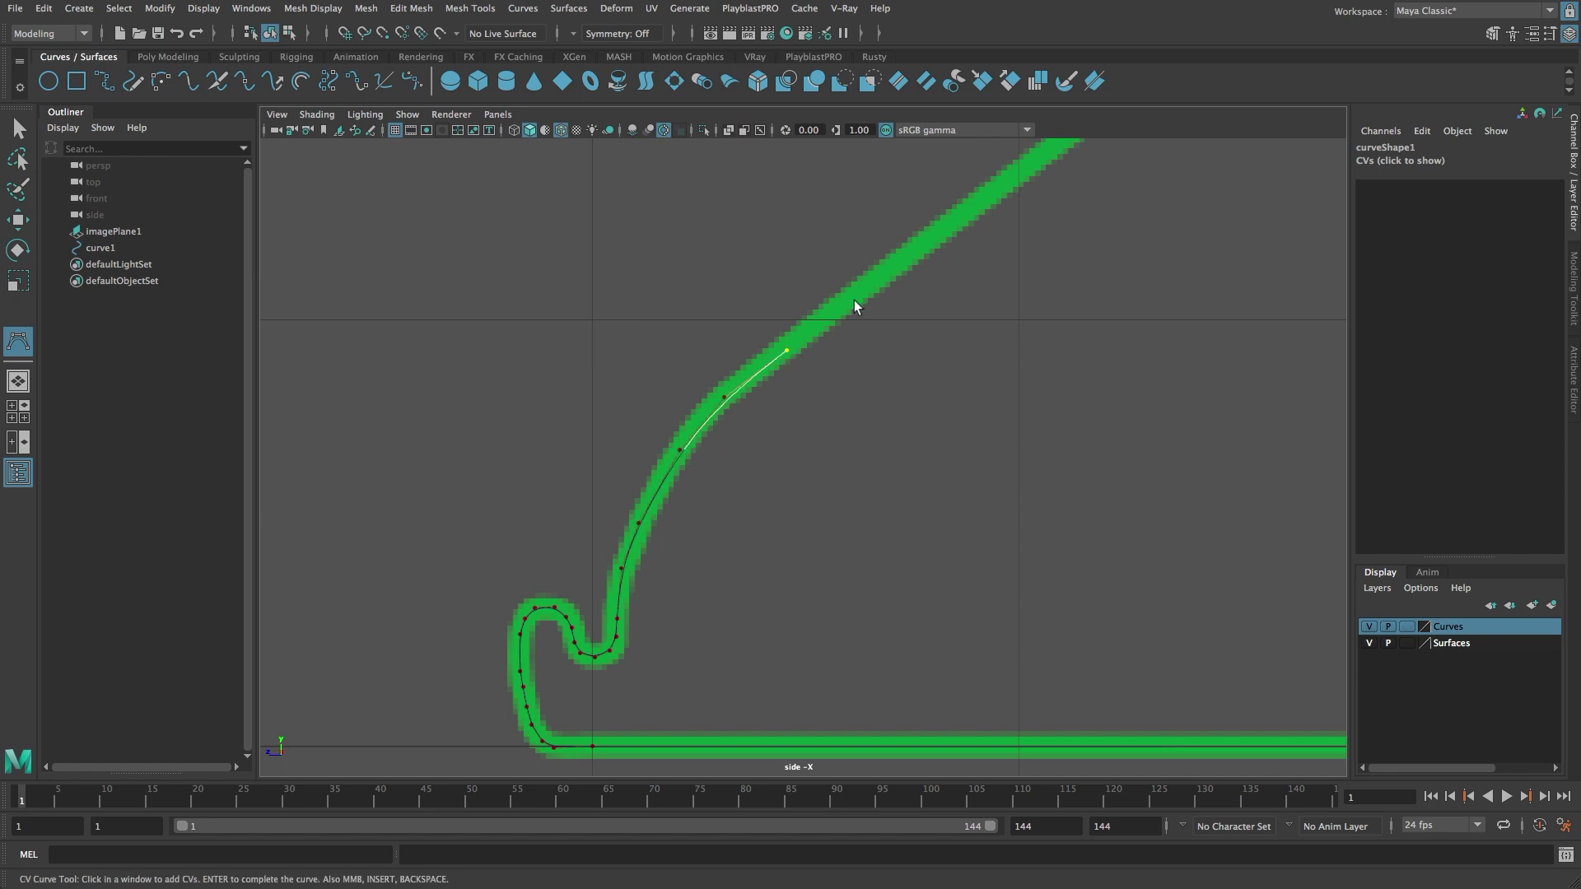
left_click(838, 325)
- Extend the curve up the straight diagonal and around the bend into the vertical wall of the green profile
scroll(931, 357, "down", 3)
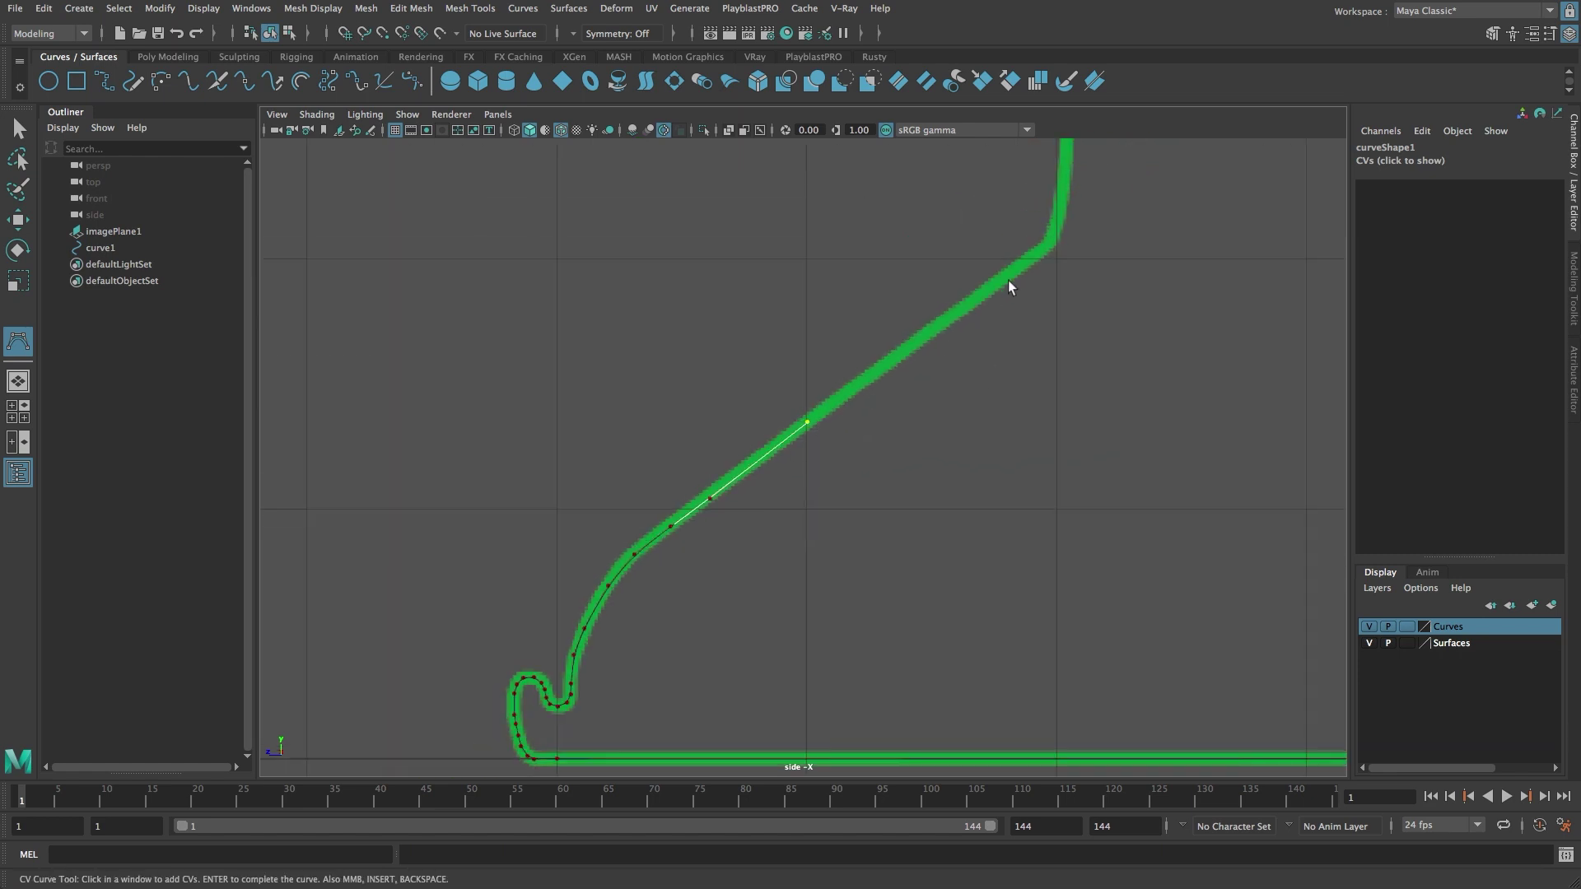
left_click(1021, 265)
scroll(1161, 293, "up", 8)
mouse_move(1161, 293)
middle_mouse_down("alt")
mouse_move(530, 374)
mouse_move(850, 530)
middle_mouse_up("alt")
left_click(815, 498)
left_click(866, 430)
left_click(884, 369)
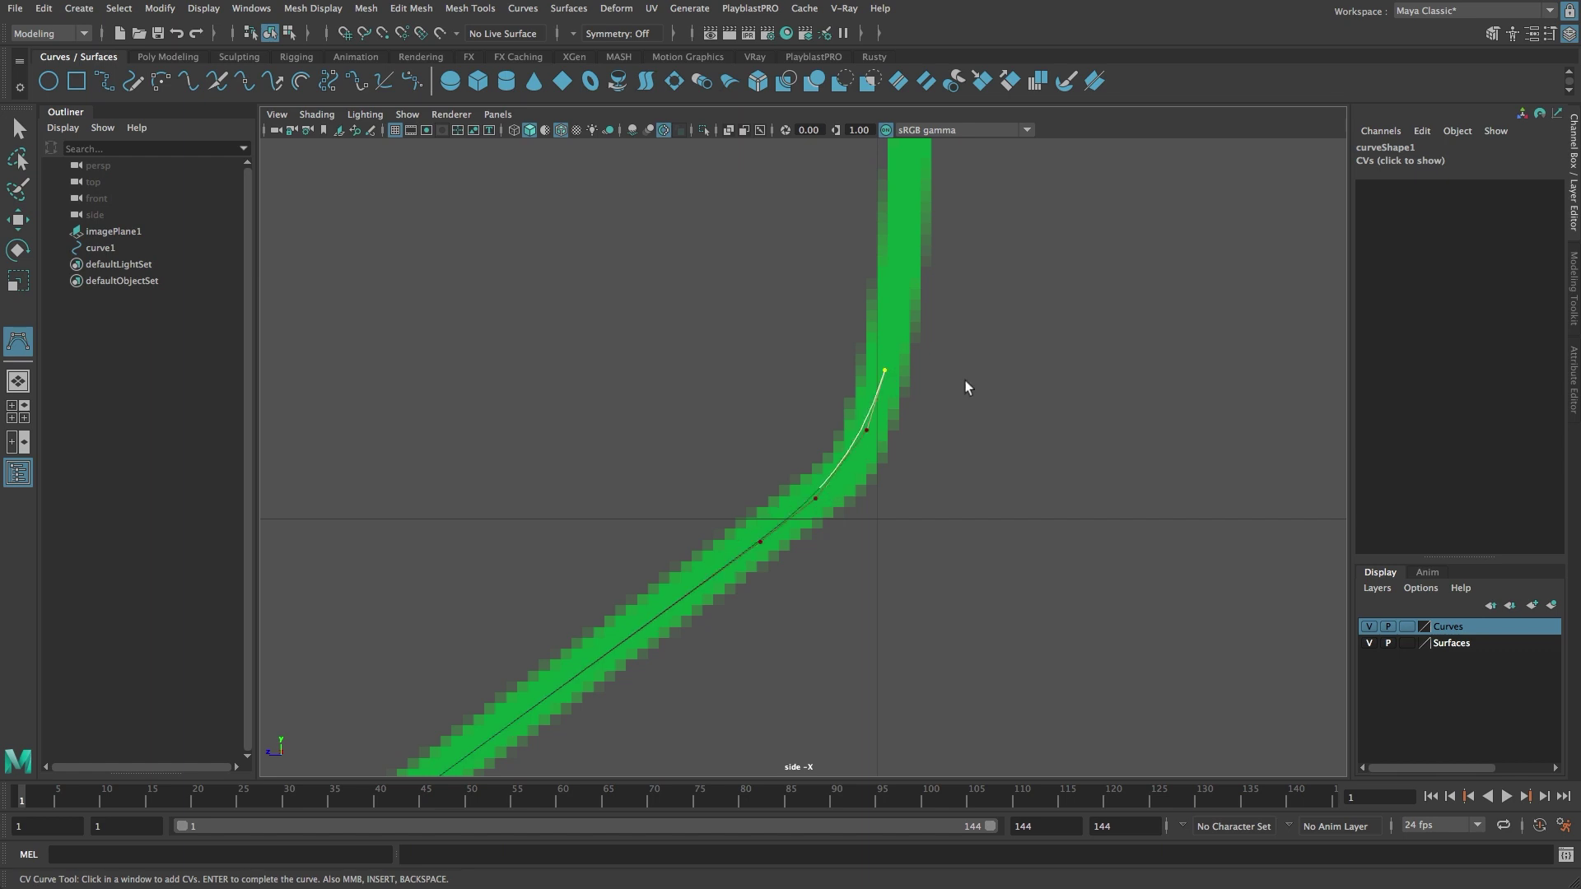
- Add CVs up the vertical wall of the green profile to just below its rounded upper corner
scroll(965, 381, "down", 3)
middle_click_drag(965, 381, 948, 556, "alt")
left_click(832, 565)
mouse_move(869, 340)
middle_mouse_down("alt")
mouse_move(872, 430)
mouse_move(828, 586)
middle_mouse_up("alt")
scroll(872, 431, "down", 2)
left_click(832, 406)
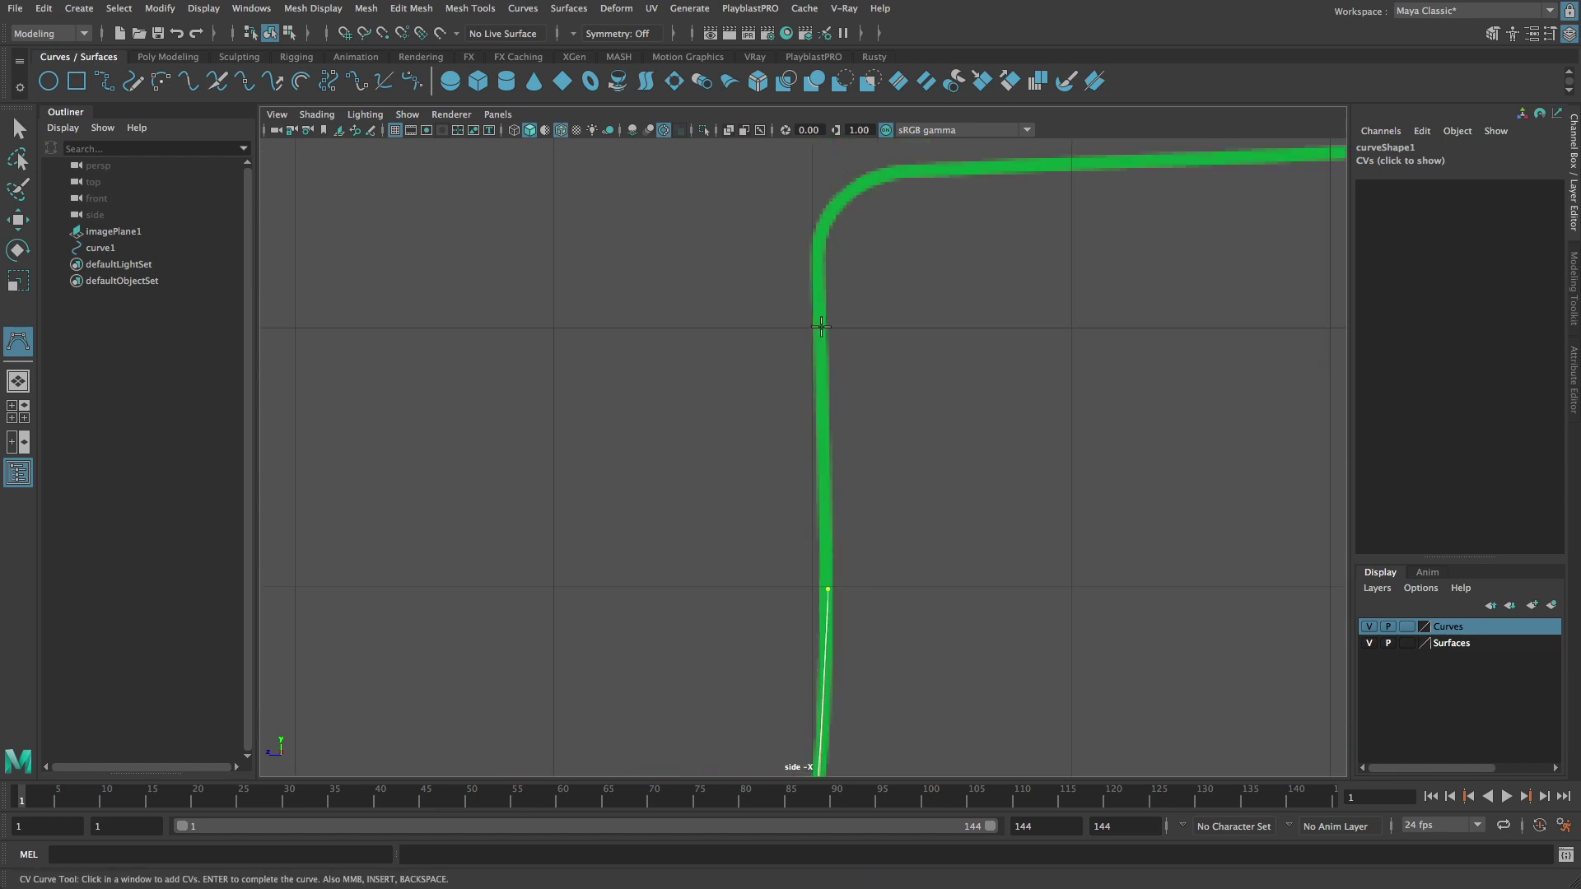
left_click(821, 327)
- Trace the rounded corner at the top of the vertical wall with closely spaced CVs
right_click_drag(821, 327, 1009, 307, "alt")
middle_click_drag(1010, 307, 951, 691, "alt")
left_click(769, 533)
left_click(770, 490)
left_click(791, 448)
left_click(826, 413)
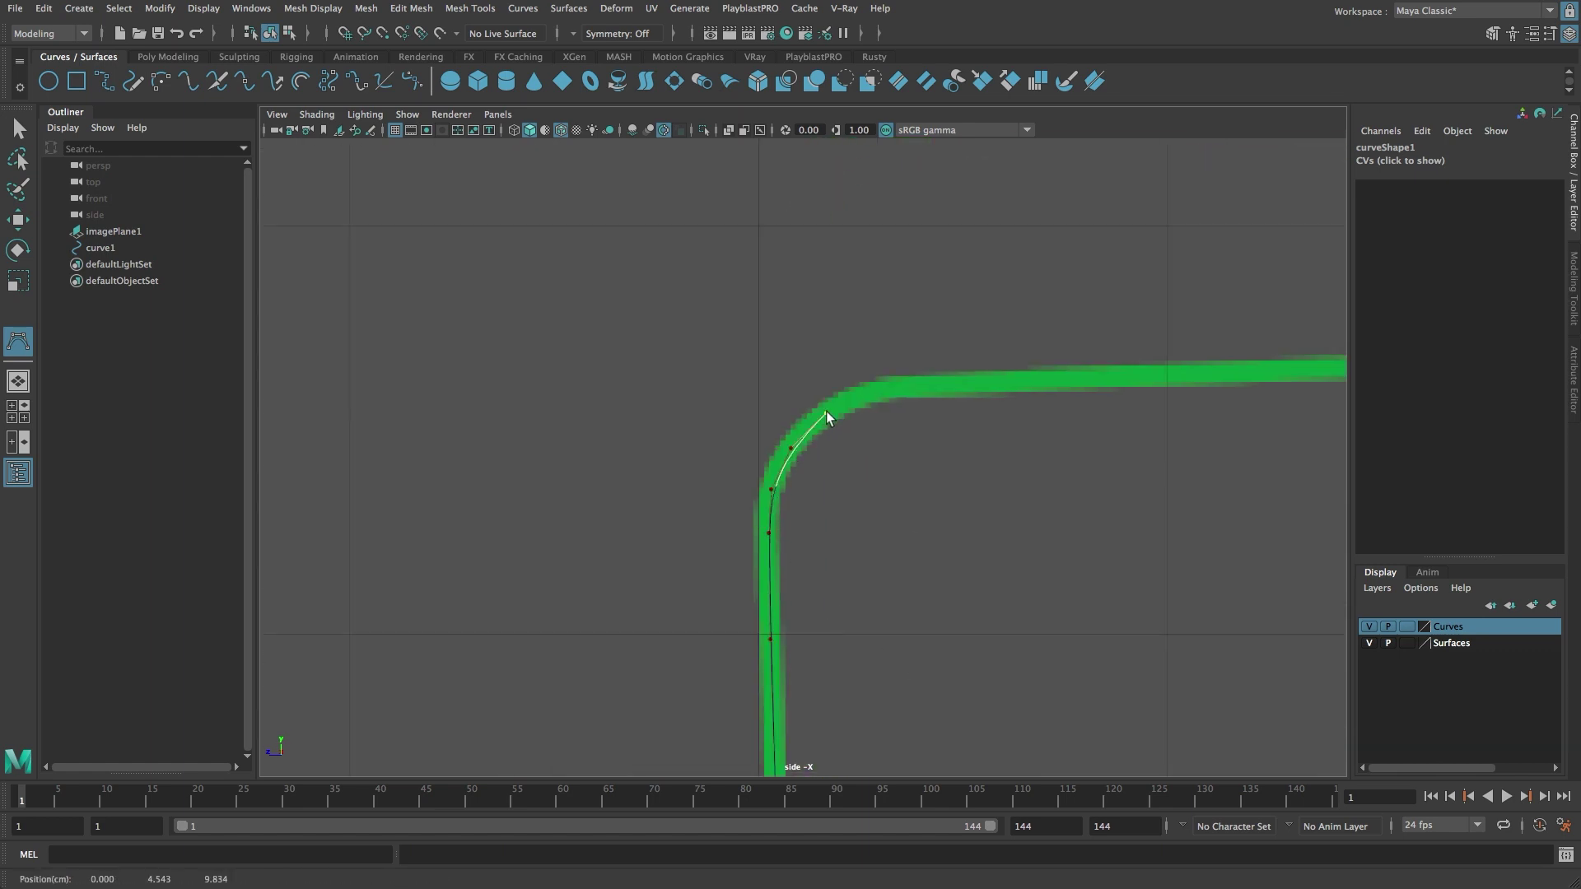
left_click(878, 391)
- Place widely spaced CVs along the nearly horizontal ledge of the green profile
left_click(1166, 378)
middle_click_drag(1167, 378, 632, 413, "alt")
left_click(1041, 394)
right_click_drag(1185, 399, 1112, 405, "alt")
middle_click(1171, 388)
middle_click_drag(1171, 388, 767, 423, "alt")
left_click(882, 433)
- Place CVs around the sharp bend at the ledge's inner end and along the start of the rising slope
middle_click_drag(882, 434, 783, 451, "alt")
right_click_drag(782, 450, 955, 504, "alt")
middle_click_drag(955, 504, 851, 518, "alt")
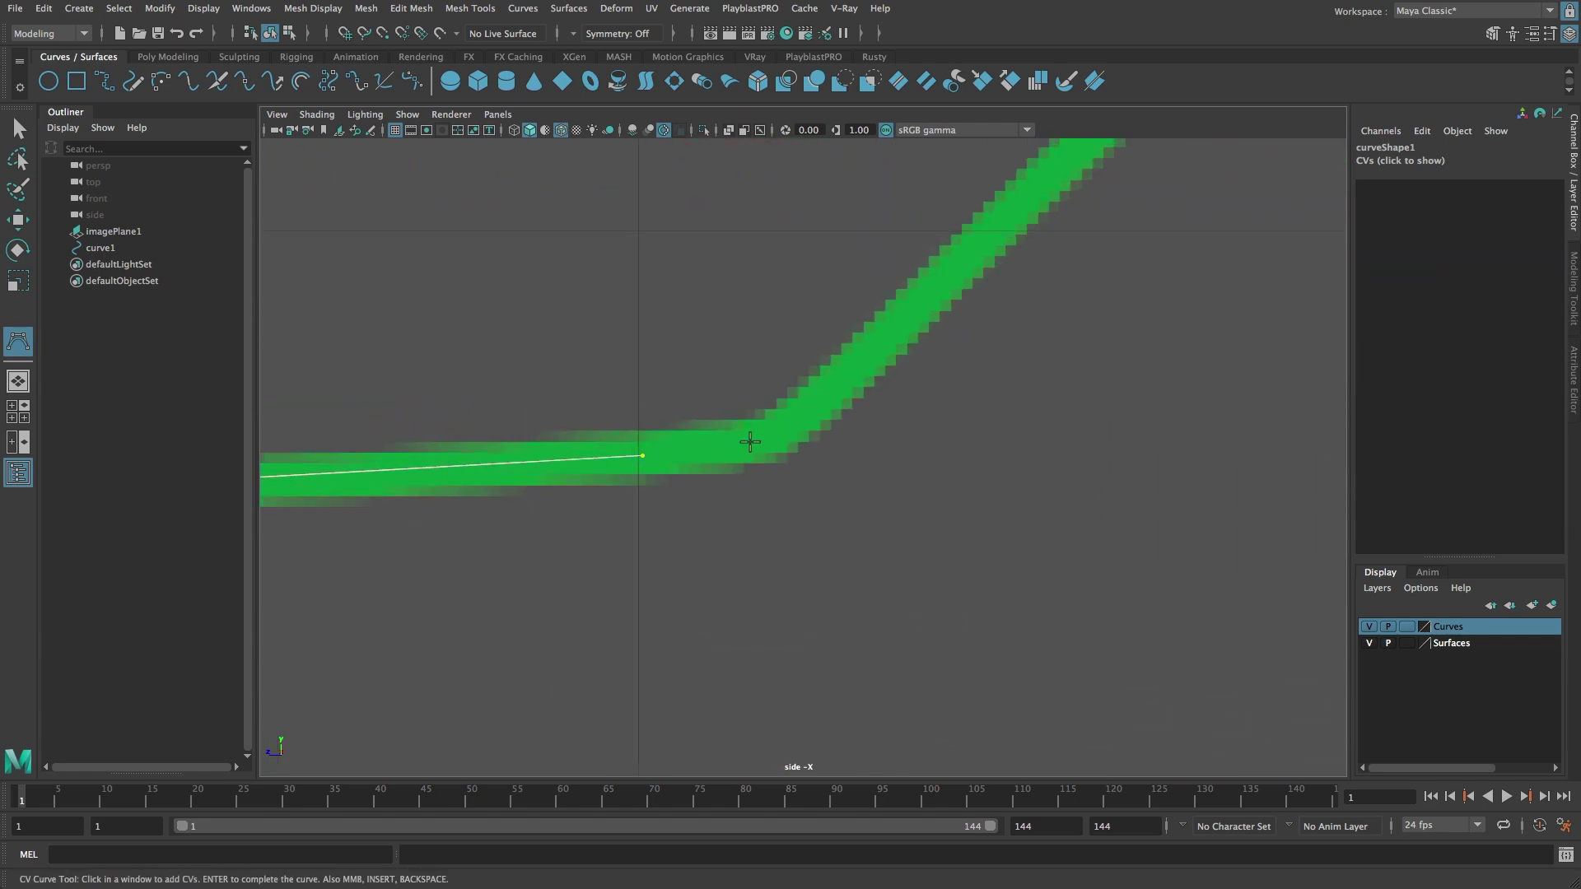
left_click(750, 442)
left_click(787, 427)
left_click(818, 400)
left_click(907, 317)
left_click(990, 235)
- Continue placing CVs up the slope, across the red line and along the lower part of the green arc
right_click_drag(1178, 232, 1104, 229, "alt")
middle_click_drag(1104, 230, 1010, 358, "alt")
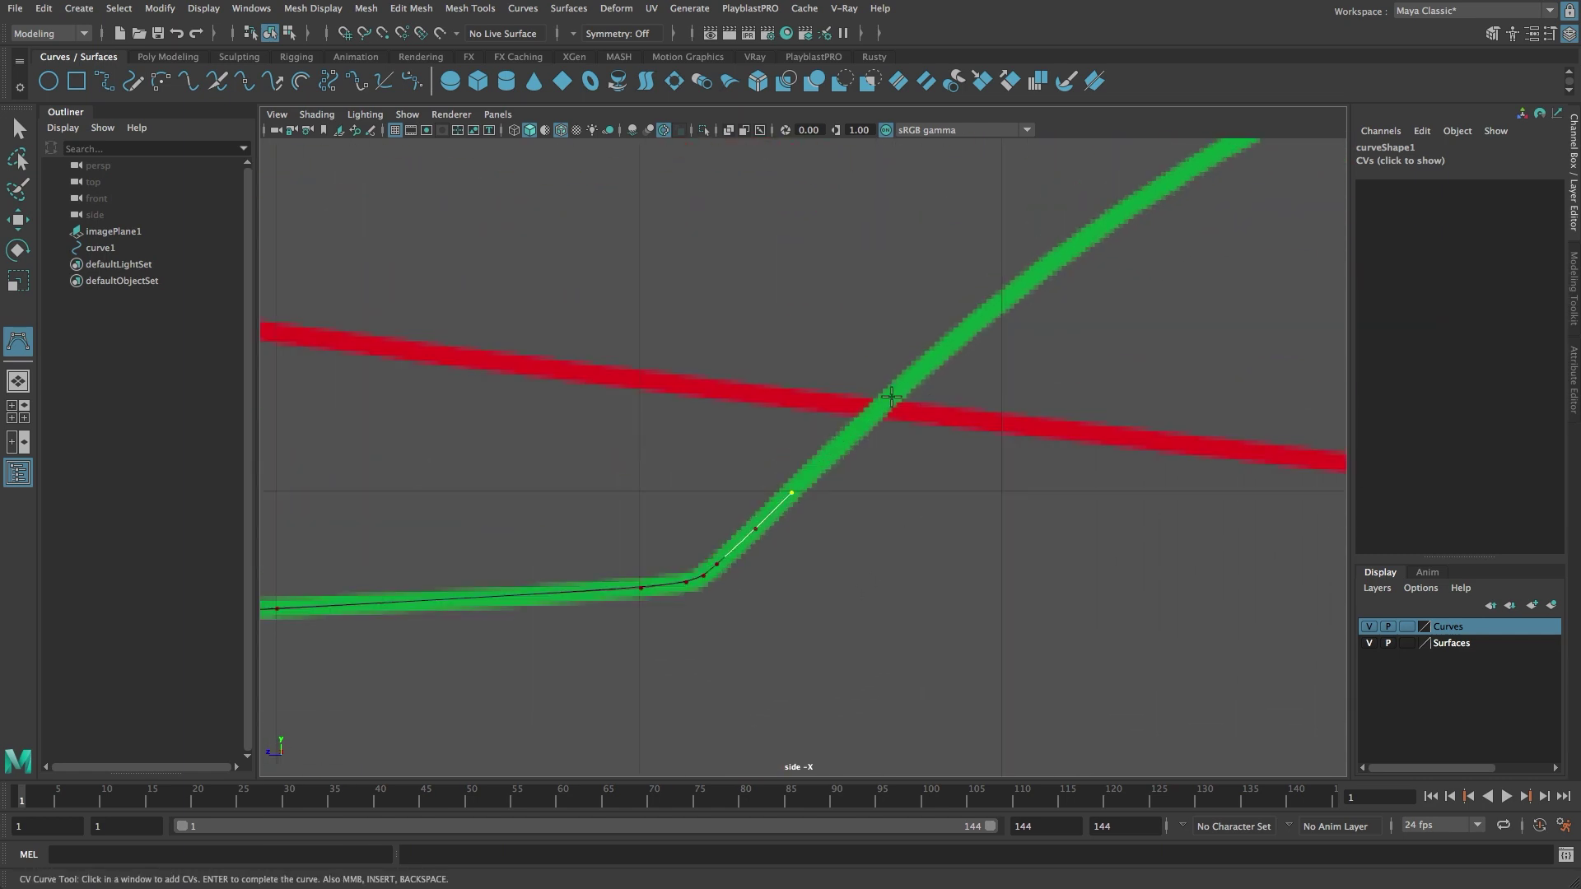
left_click(891, 397)
left_click(999, 305)
middle_click_drag(1113, 294, 868, 465, "alt")
left_click(912, 360)
left_click(1030, 293)
left_click(1155, 234)
- Trace the rest of the green arc to where the white line begins and complete the curve
middle_click_drag(1210, 284, 789, 484, "alt")
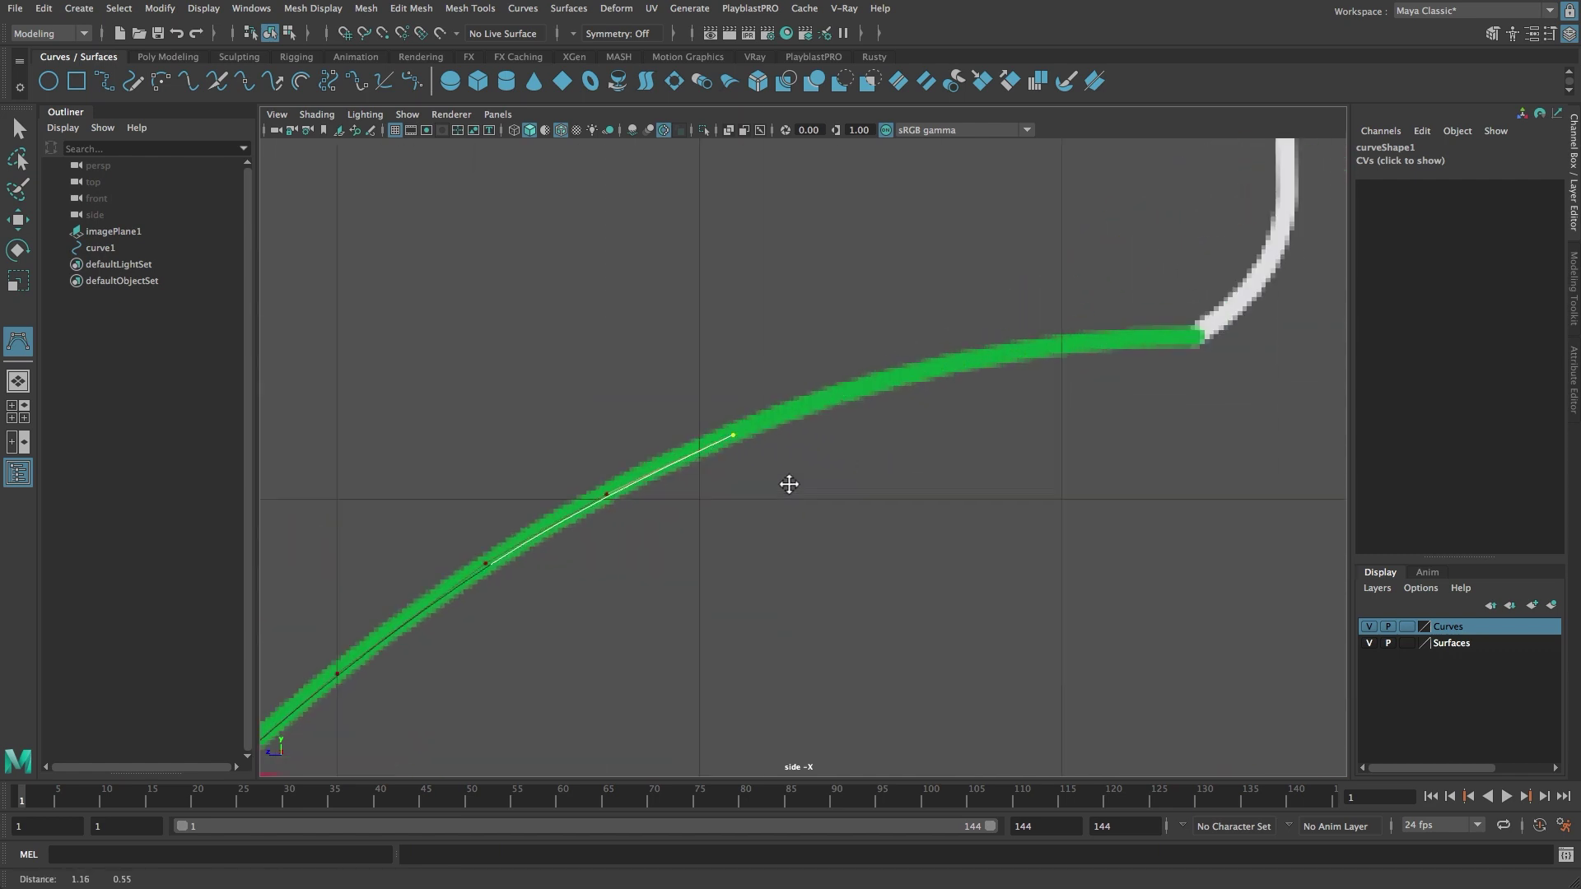
left_click(914, 371)
left_click(1059, 341)
left_click(1198, 335)
scroll(1198, 336, "up", 1)
mouse_move(1098, 471)
middle_mouse_down("alt")
mouse_move(1173, 448)
mouse_move(976, 488)
middle_mouse_up("alt")
right_click_drag(976, 488, 1030, 479, "alt")
key("Return")
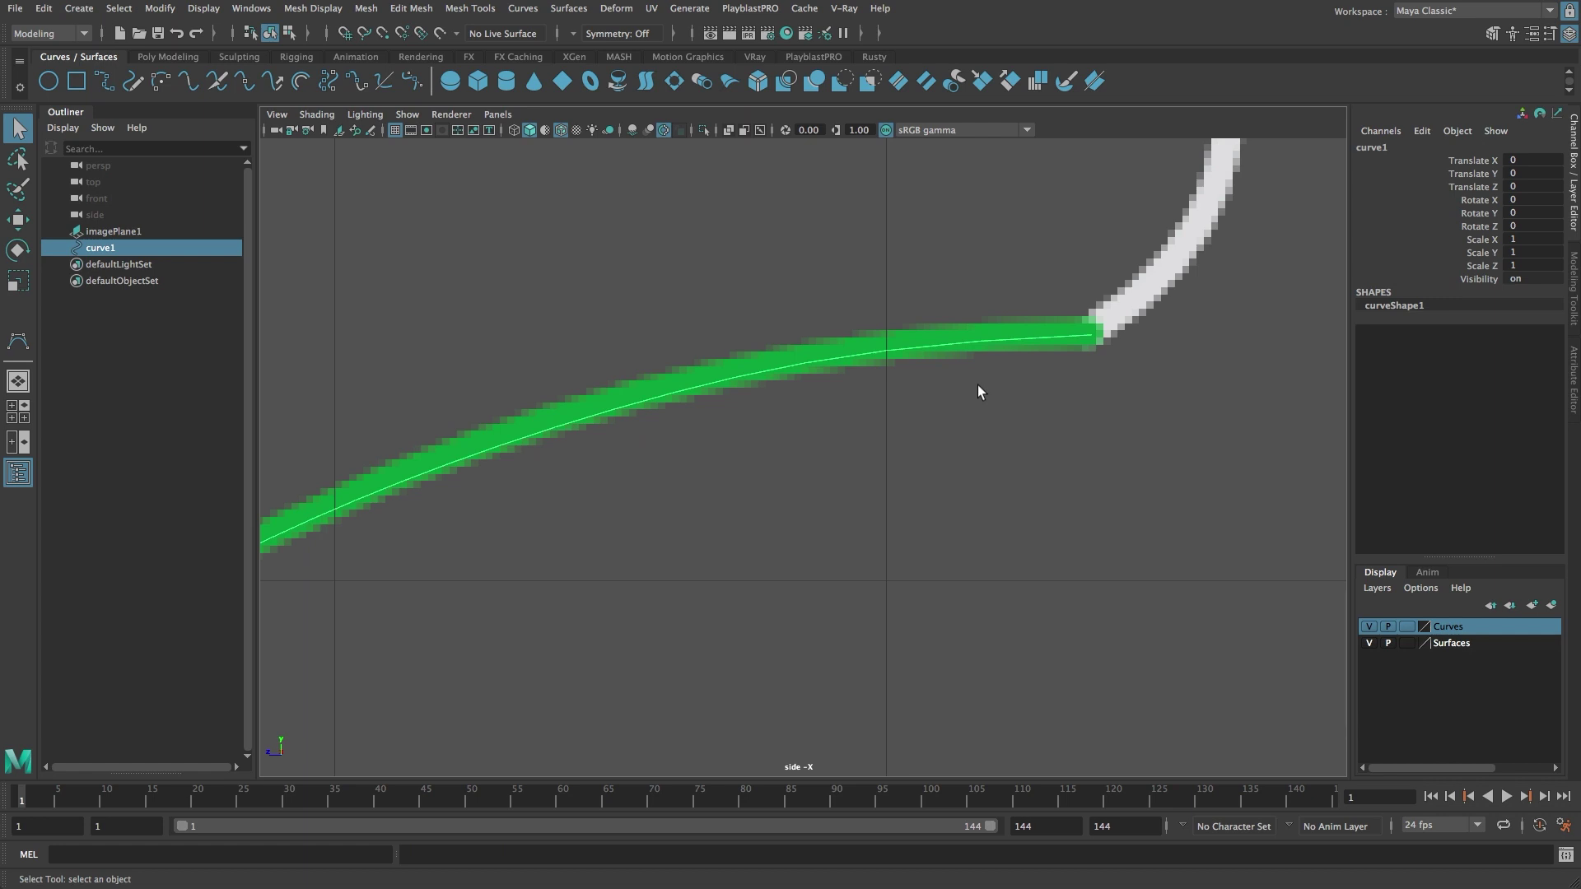
- Switch to component mode and raise the CV next to the curve's upper end to fit the green arc
key("F8")
right_click_drag(988, 382, 1256, 396, "alt")
middle_click_drag(1140, 390, 982, 475, "alt")
right_click_drag(813, 450, 1218, 453, "alt")
key("w")
left_click_drag(1177, 294, 1204, 316)
key("Left")
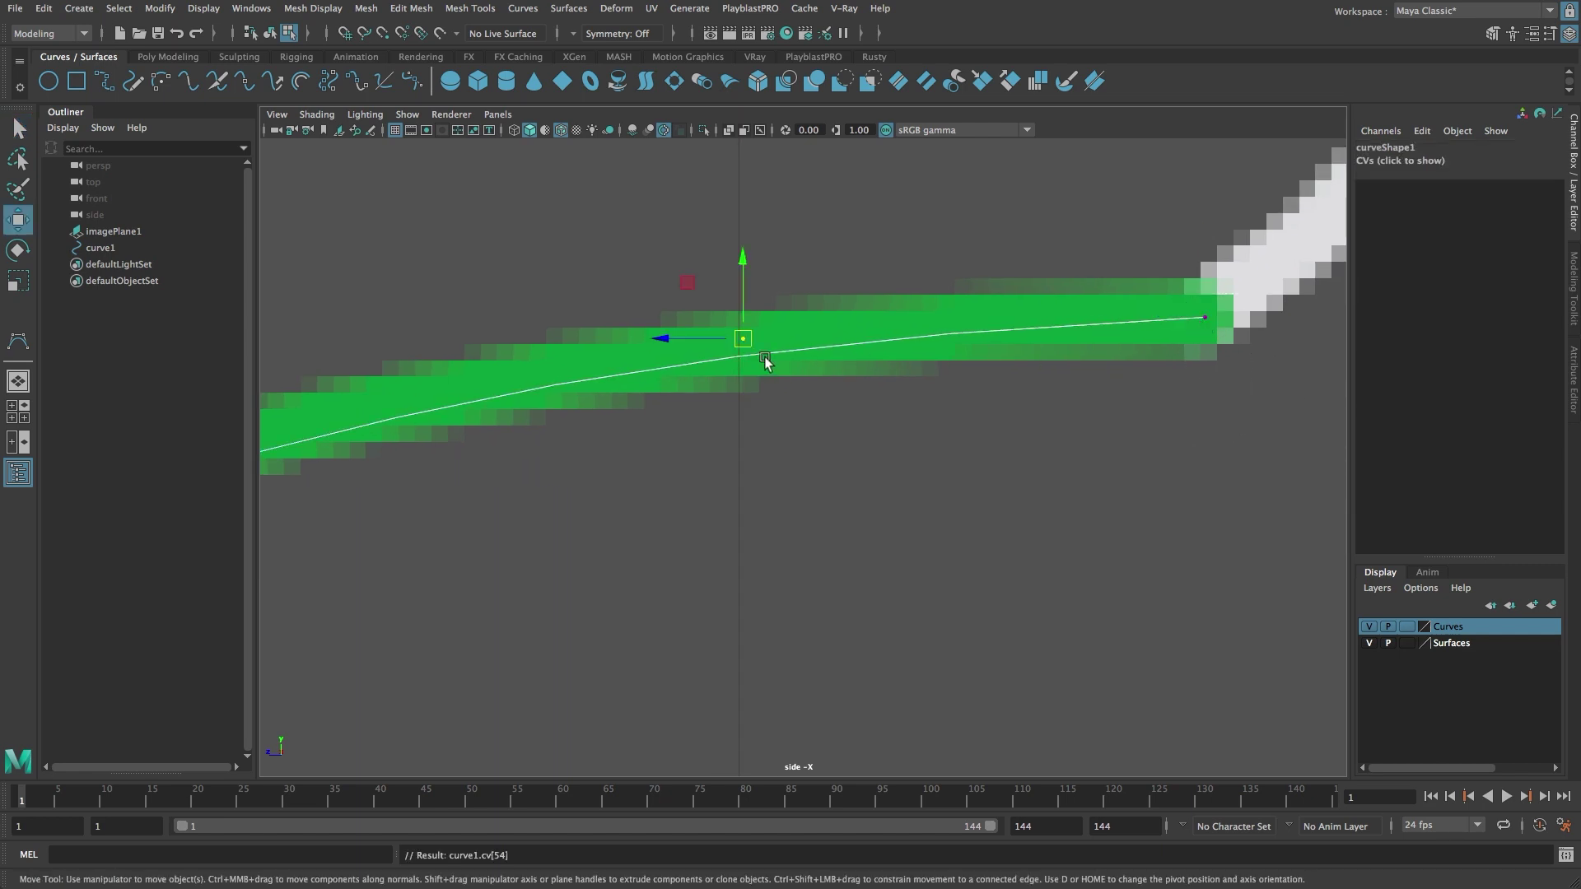
left_click_drag(746, 342, 739, 329)
- Move the next two CVs down the arc so the curve follows the middle of the green line
scroll(692, 383, "down", 5)
scroll(656, 390, "up", 1)
middle_click_drag(649, 390, 952, 375, "alt")
left_click_drag(906, 458, 831, 422)
left_click_drag(867, 434, 863, 431)
left_click_drag(678, 558, 599, 520)
left_click_drag(604, 525, 604, 516)
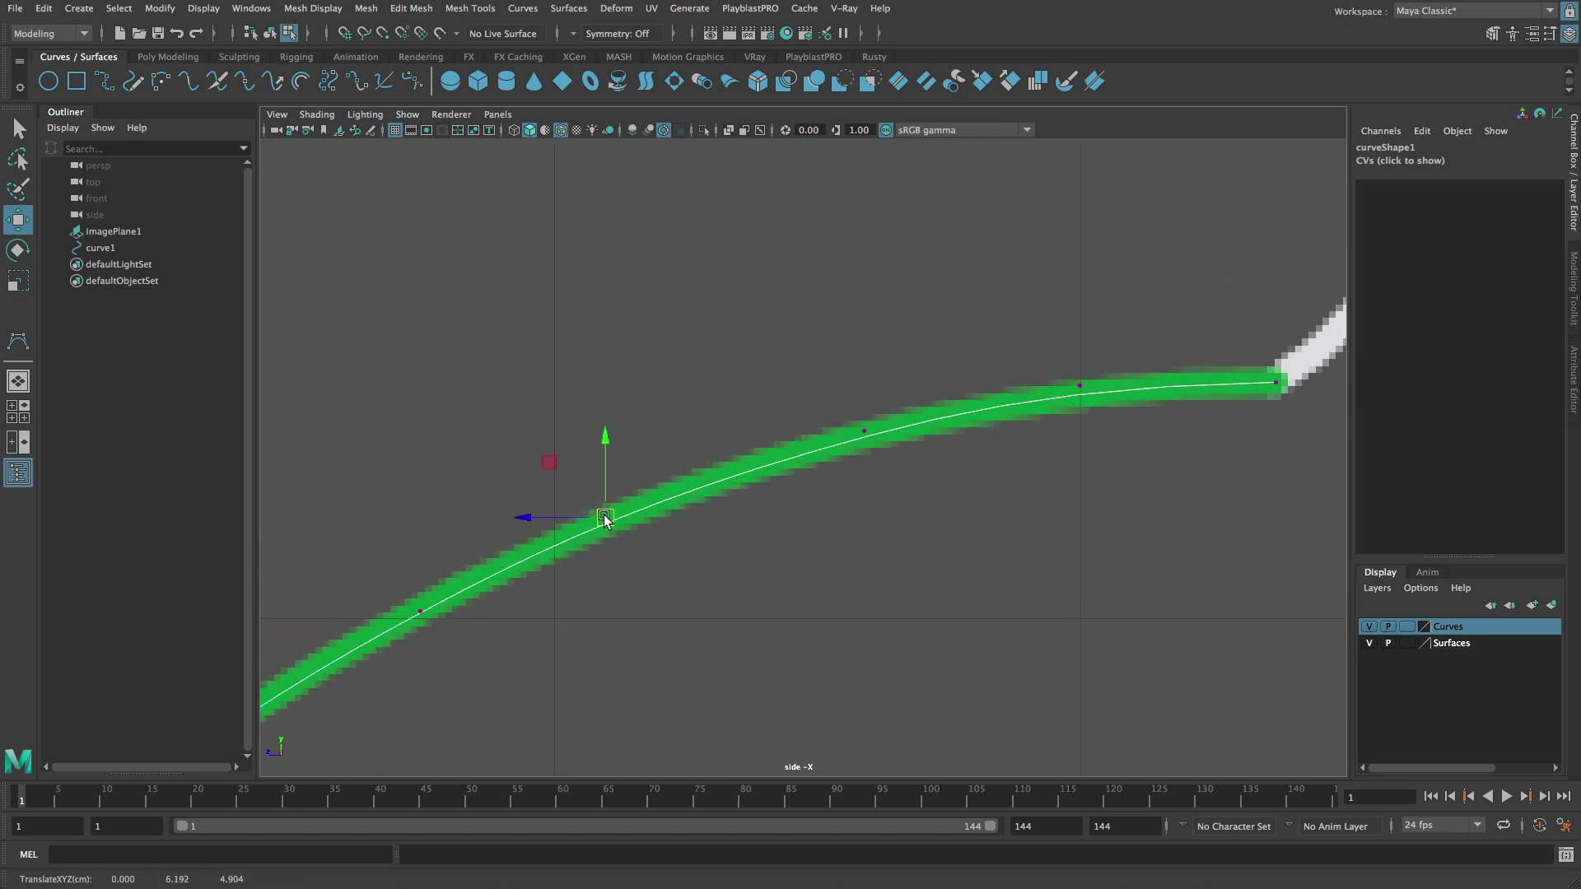
- Adjust the two following CVs on the middle part of the arc to centre the curve on the green line
right_click_drag(604, 517, 727, 546, "alt")
middle_click_drag(673, 557, 1165, 311, "alt")
left_click_drag(877, 445, 811, 396)
left_click_drag(834, 412, 812, 418)
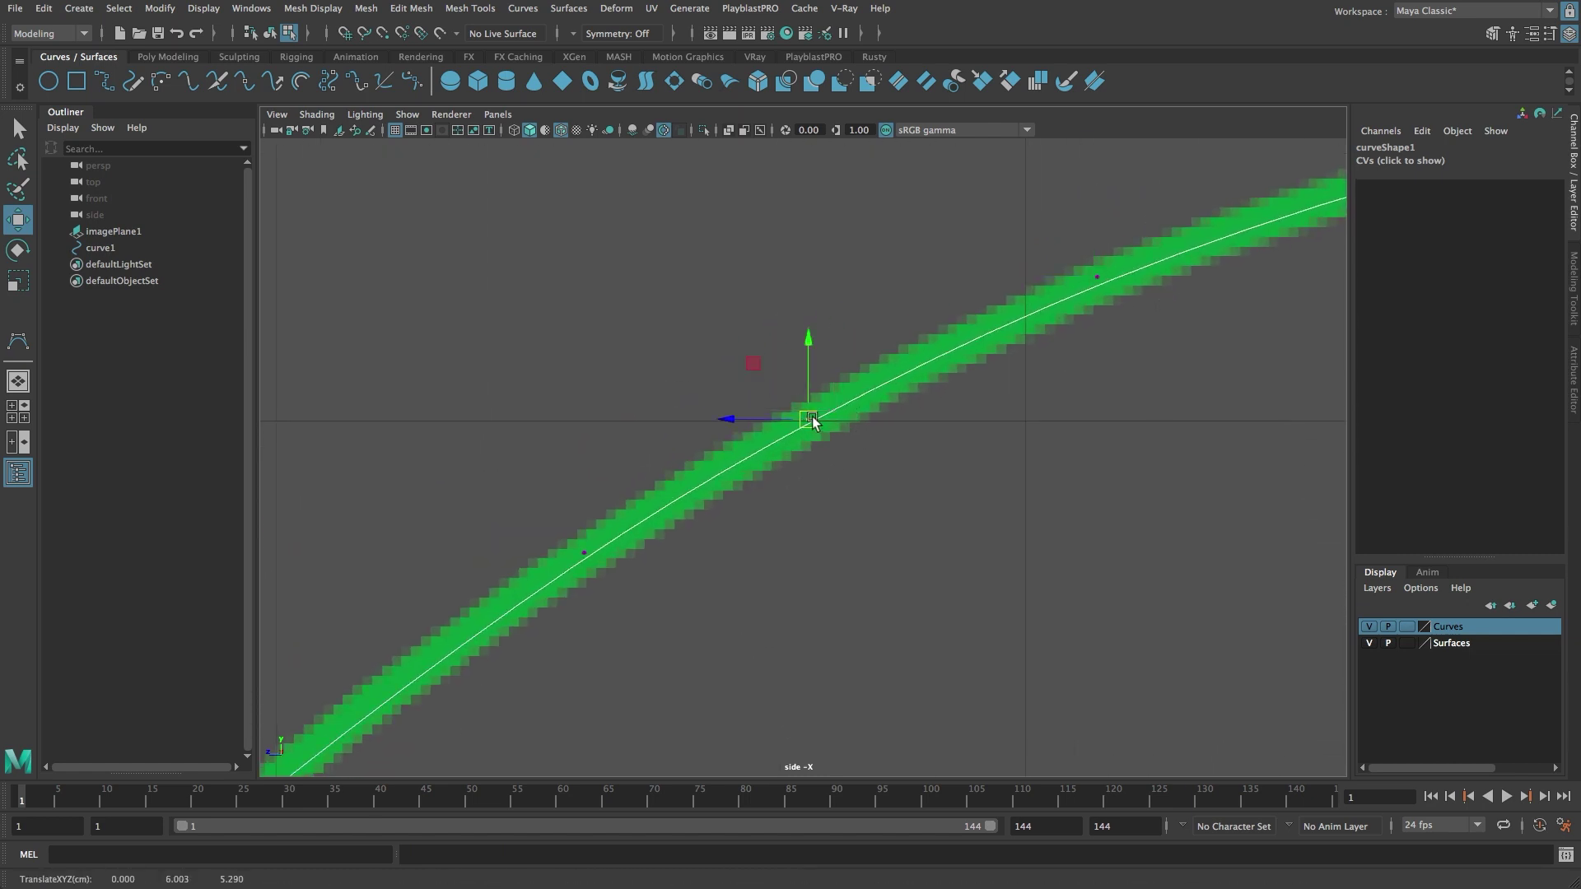
middle_click_drag(812, 418, 960, 327, "alt")
left_click_drag(779, 491, 688, 449)
left_click_drag(731, 461, 732, 464)
- Nudge the next CV above the red line crossing upward to centre the curve on the green line
middle_click_drag(491, 509, 829, 311, "alt")
left_click_drag(826, 517, 756, 486)
left_click_drag(766, 496, 765, 490)
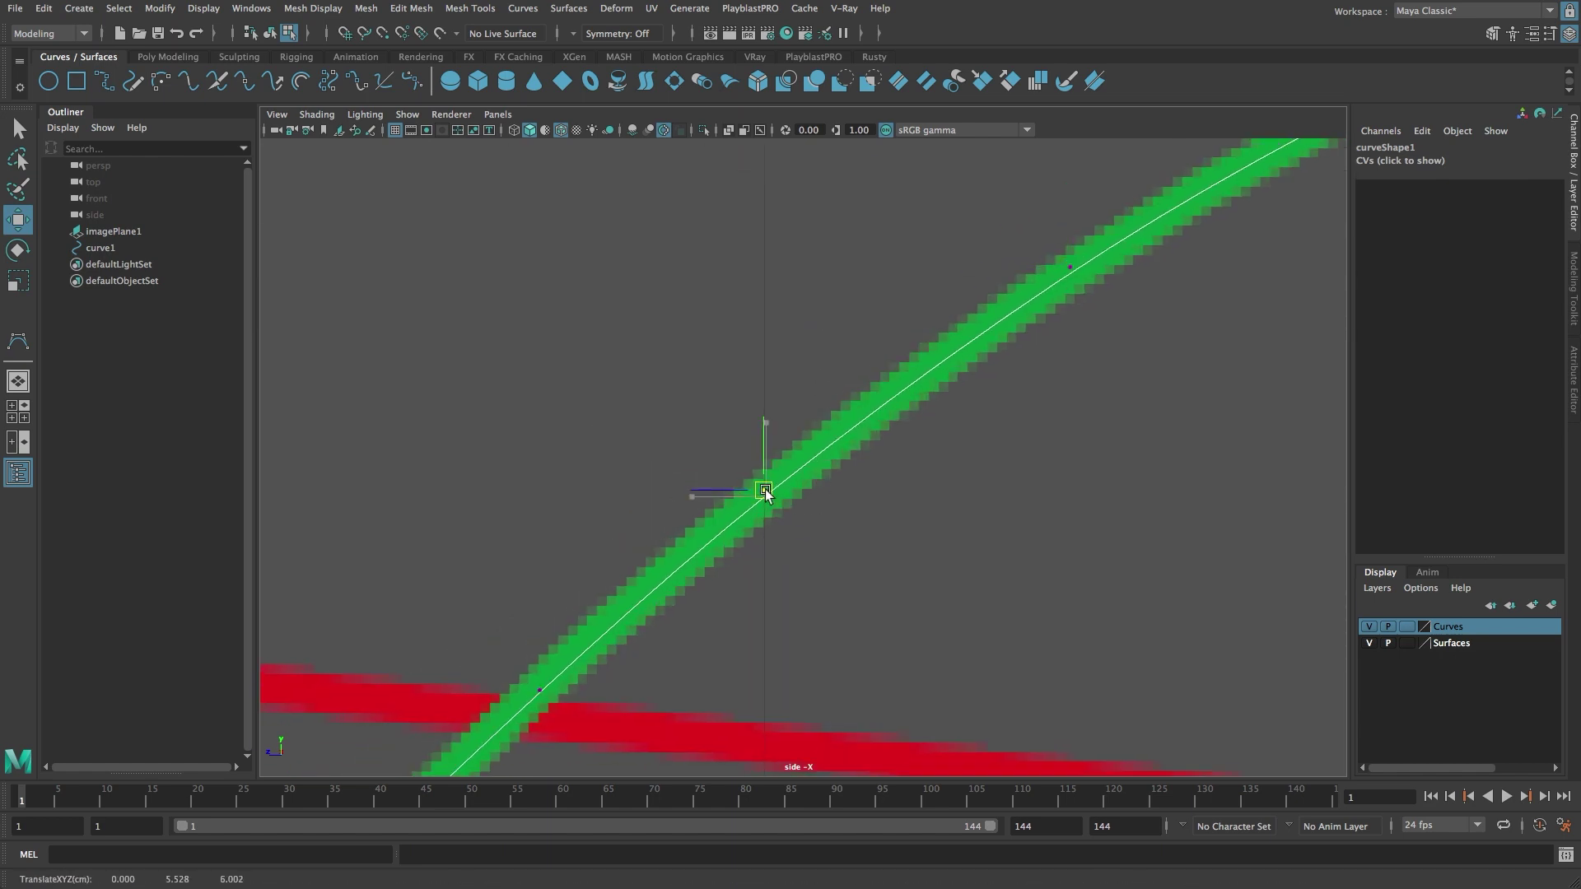
- Adjust the CVs around and below the red line crossing so the curve stays centred on the green slope
middle_click_drag(777, 557, 876, 447, "alt")
right_click_drag(876, 447, 848, 461, "alt")
middle_click_drag(754, 534, 876, 467, "alt")
right_click_drag(876, 468, 898, 482, "alt")
middle_click_drag(908, 550, 1043, 451, "alt")
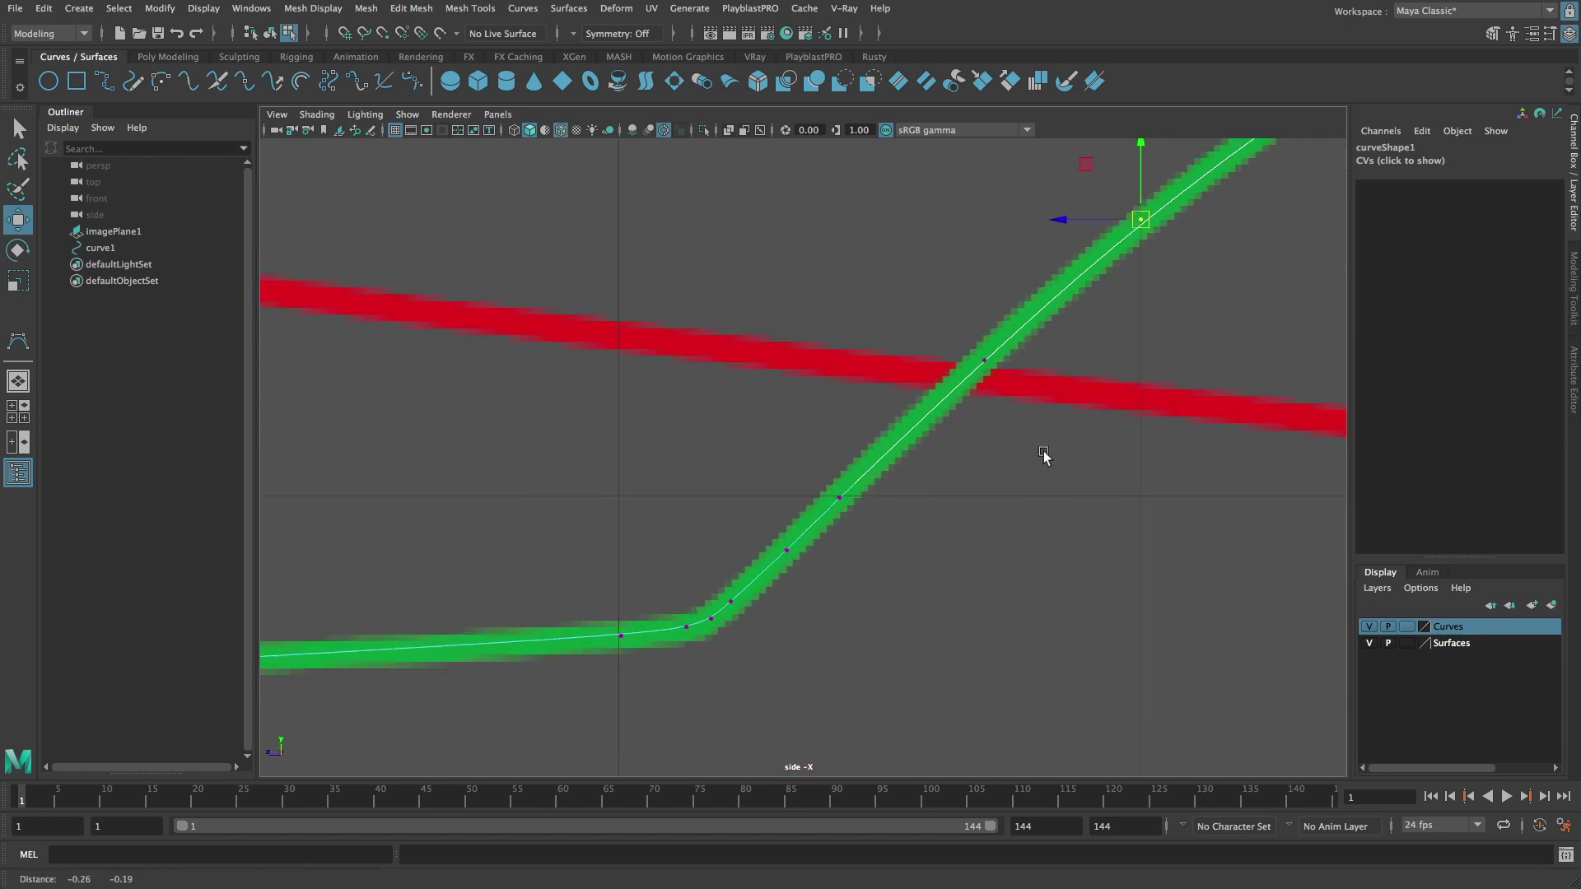
right_click_drag(922, 518, 985, 539, "alt")
middle_click_drag(985, 543, 935, 536, "alt")
left_click_drag(1036, 307, 1012, 291)
left_click_drag(1015, 291, 986, 315)
left_click_drag(856, 543, 807, 489)
left_click_drag(758, 599, 727, 564)
left_click_drag(740, 568, 733, 573)
- Reposition the CVs at the bend where the green slope meets the nearly flat segment to match its rounding
left_click_drag(685, 665, 590, 683)
key("Left")
key("Left")
key("Left")
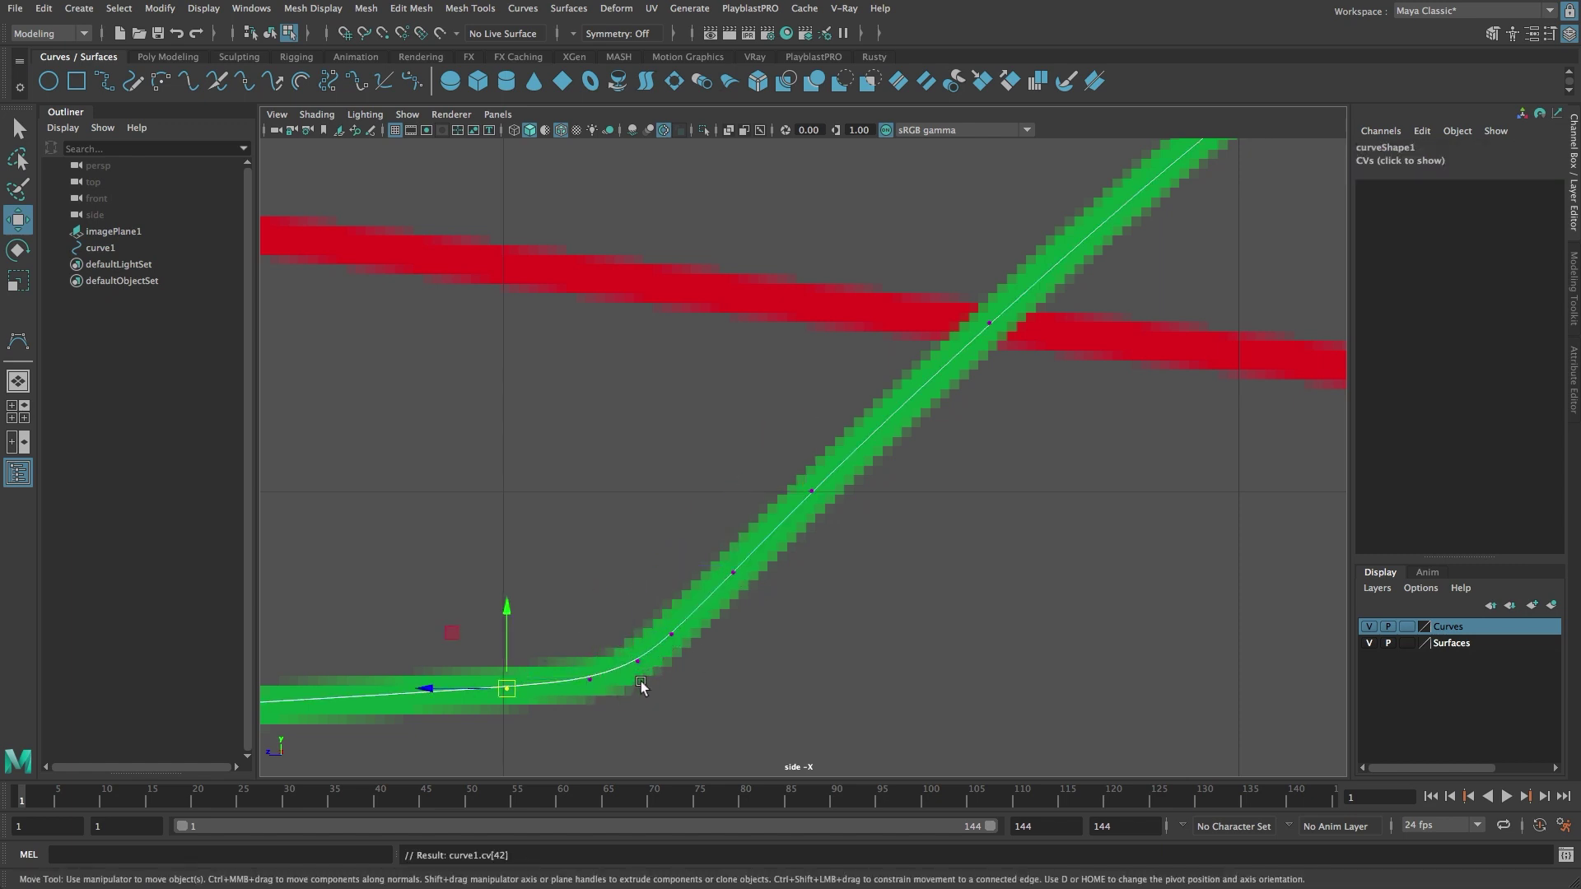
key("Right")
key("Right")
middle_click_drag(656, 674, 674, 644)
key("Right")
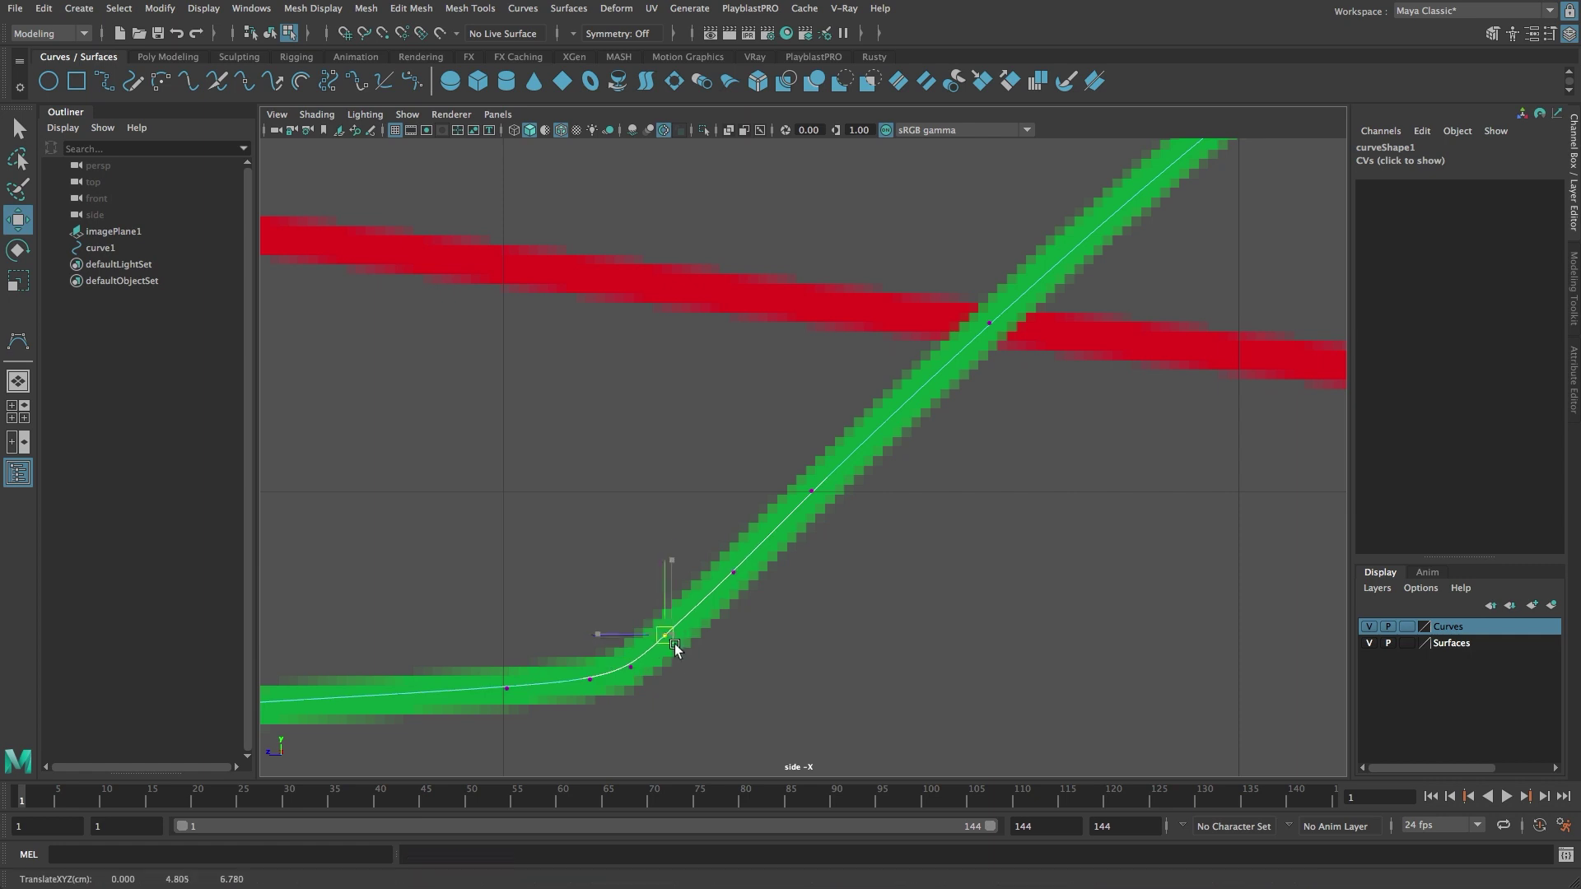
left_click(639, 667)
left_click(514, 693)
left_click_drag(519, 697, 537, 697)
key("Left")
- Check the CVs along the nearly flat segment and adjust those on the rounded corner above the vertical segment
middle_click_drag(536, 697, 838, 517, "alt")
right_click_drag(838, 520, 576, 576, "alt")
middle_click_drag(315, 627, 726, 584, "alt")
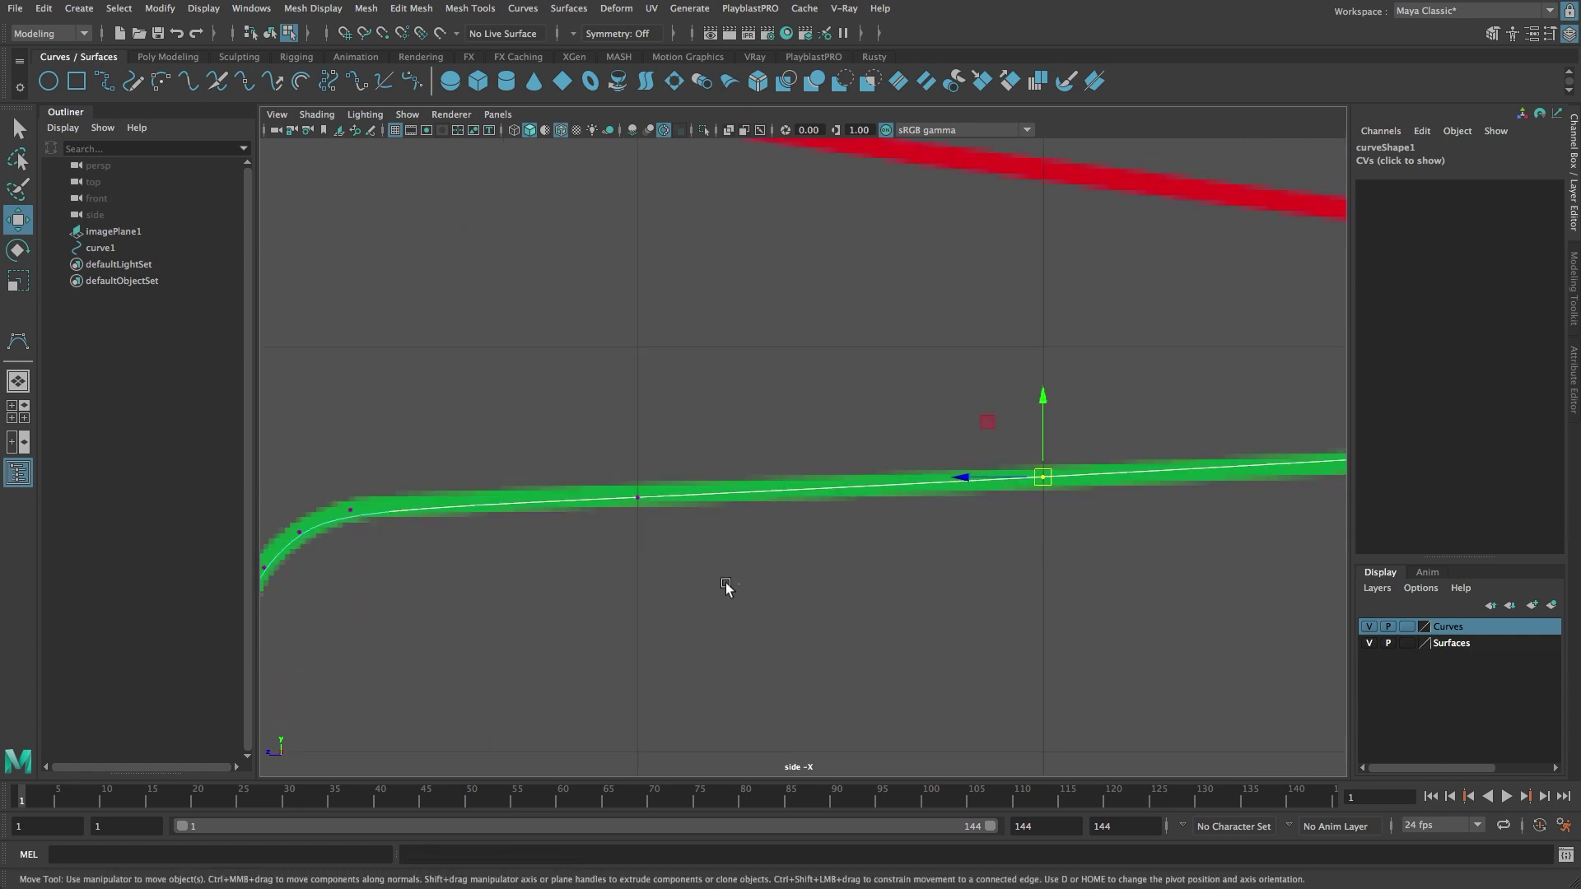
key("Left")
right_click_drag(560, 531, 716, 519, "alt")
key("Left")
key("Left")
middle_click_drag(346, 577, 885, 315, "alt")
middle_click_drag(781, 296, 788, 289)
key("Left")
key("Left")
key("Left")
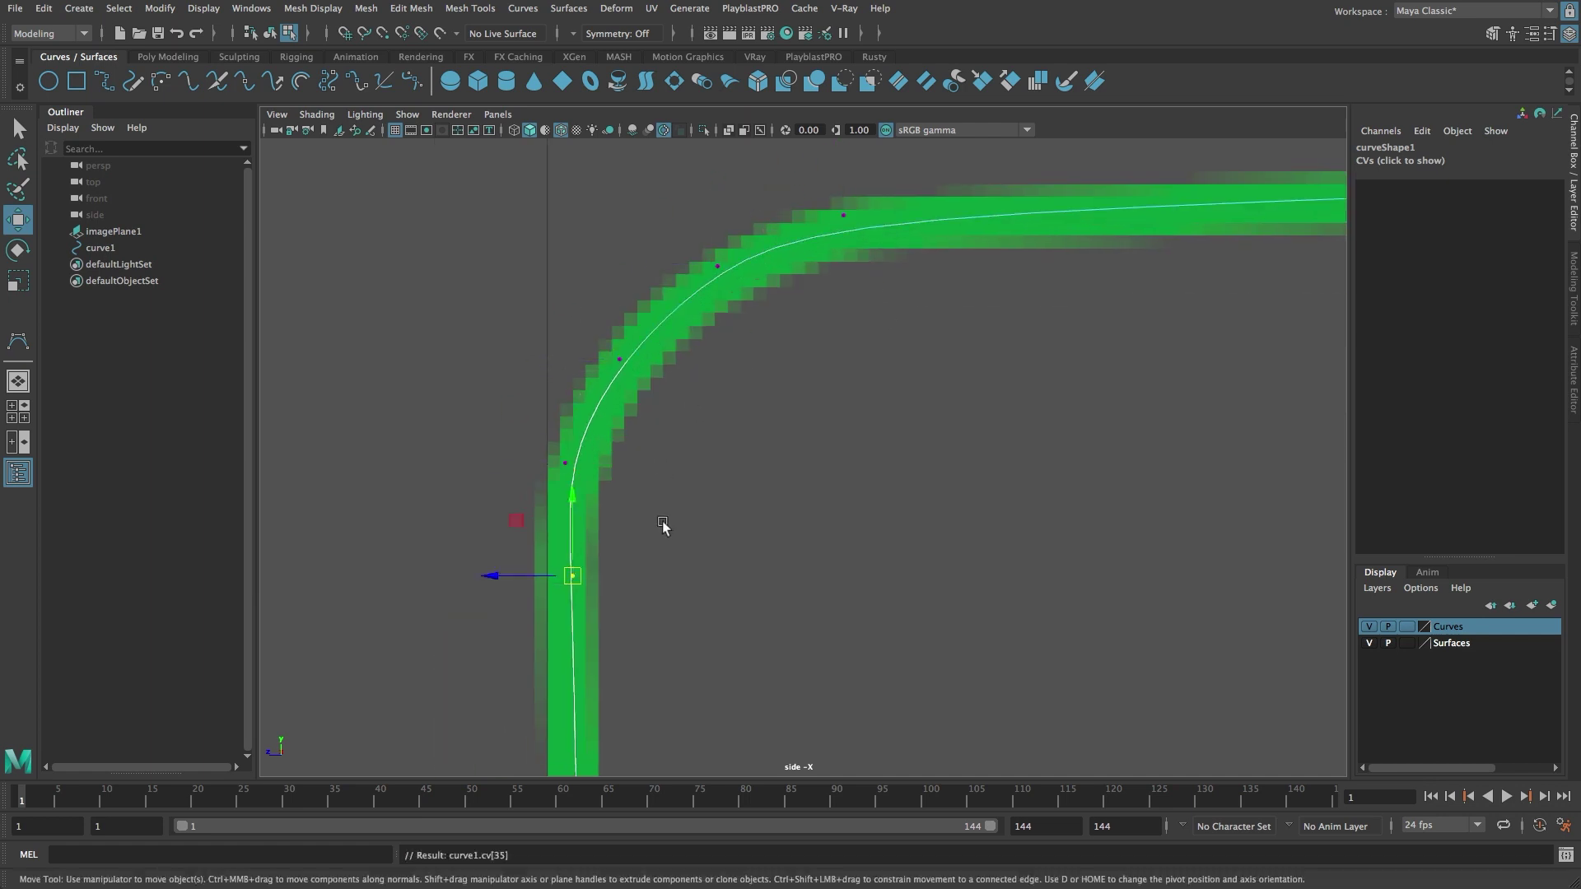
key("Right")
key("Right")
key("Right")
key("Right")
key("Left")
key("Left")
key("Left")
- Work down the vertical segment and adjust the CVs through the bend into the lower diagonal
right_click_drag(833, 469, 747, 532, "alt")
middle_click_drag(747, 532, 786, 430, "alt")
key("Left")
key("Left")
right_click_drag(725, 486, 811, 593, "alt")
middle_click_drag(810, 592, 848, 305, "alt")
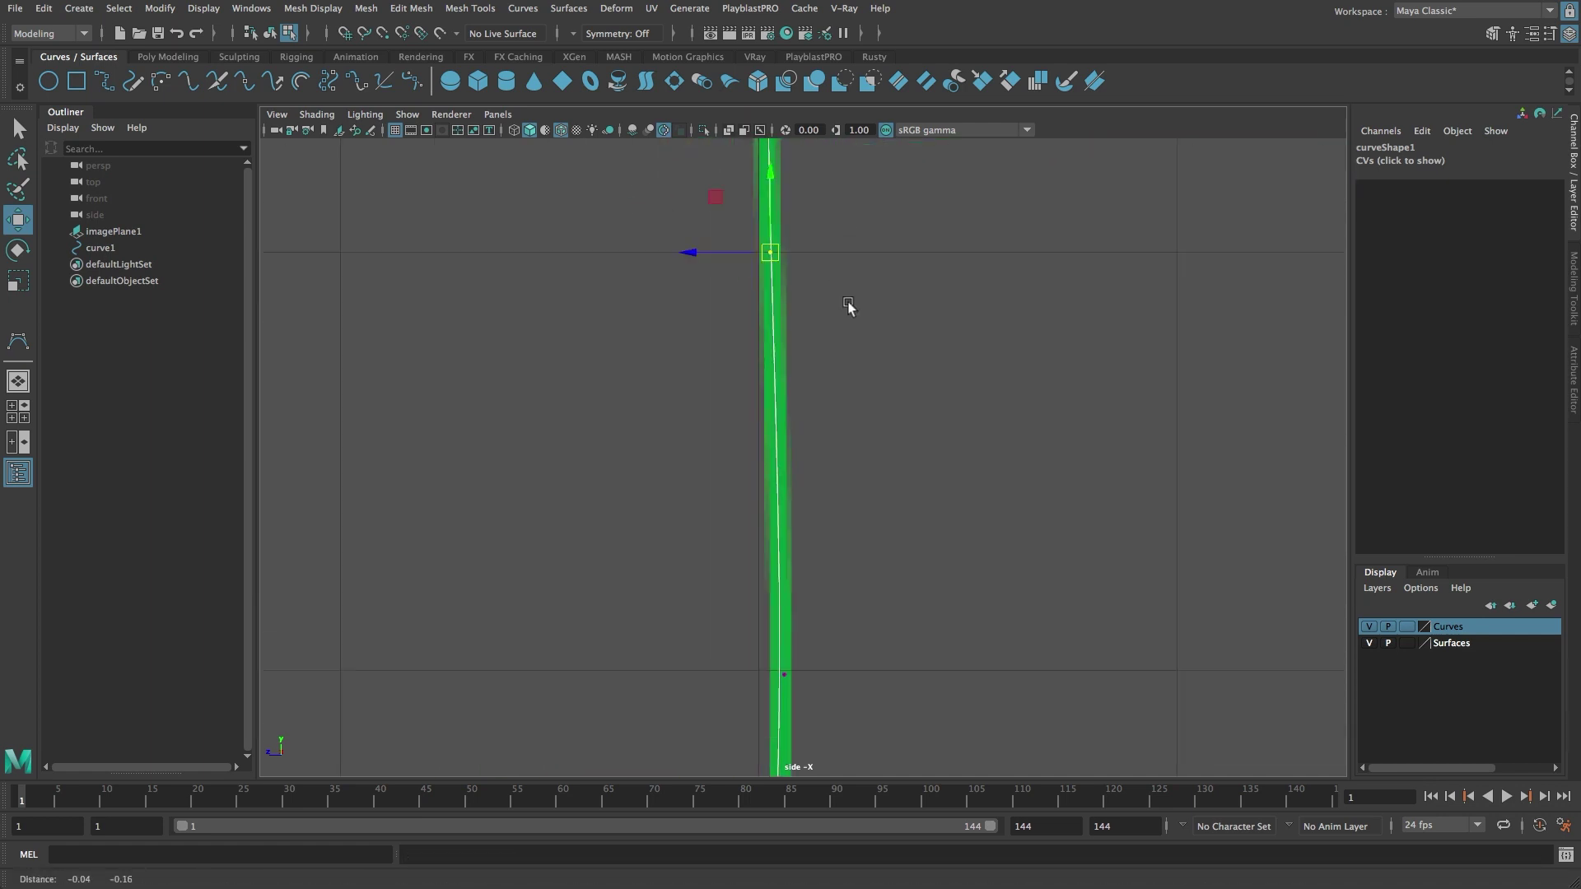
key("Left")
middle_click_drag(850, 656, 846, 280, "alt")
key("Left")
right_click_drag(856, 664, 1013, 658, "alt")
middle_click_drag(947, 675, 988, 398, "alt")
key("Left")
key("Left")
key("Left")
key("Left")
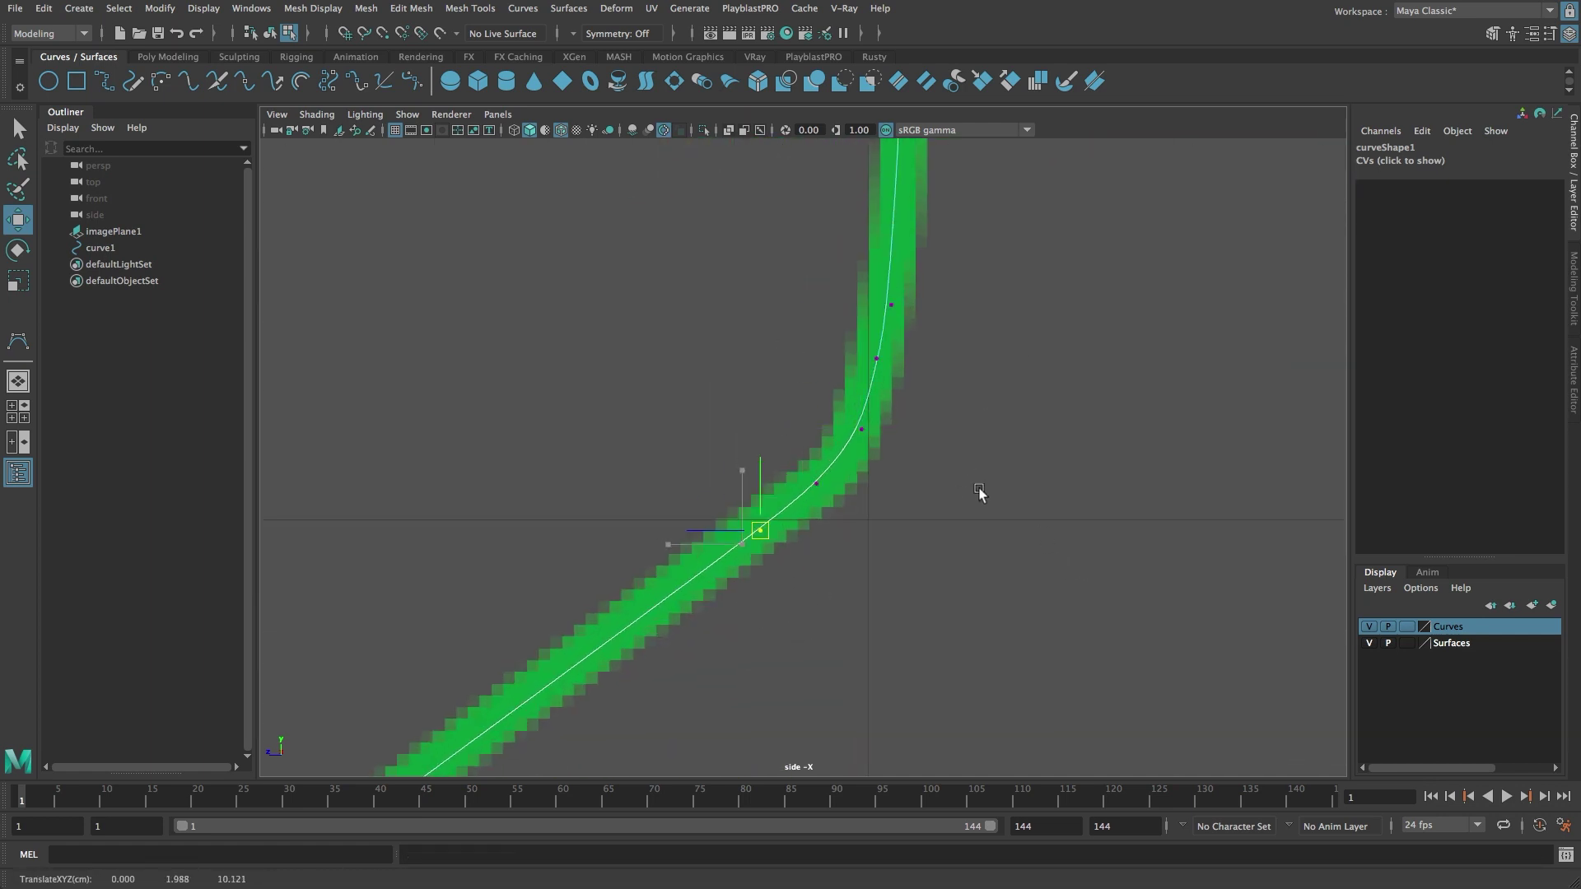
- Fine-tune the CVs on the lower diagonal and down into the dip of the small hook to fit the green line
key("ctrl+z")
key("ctrl+z")
key("ctrl+z")
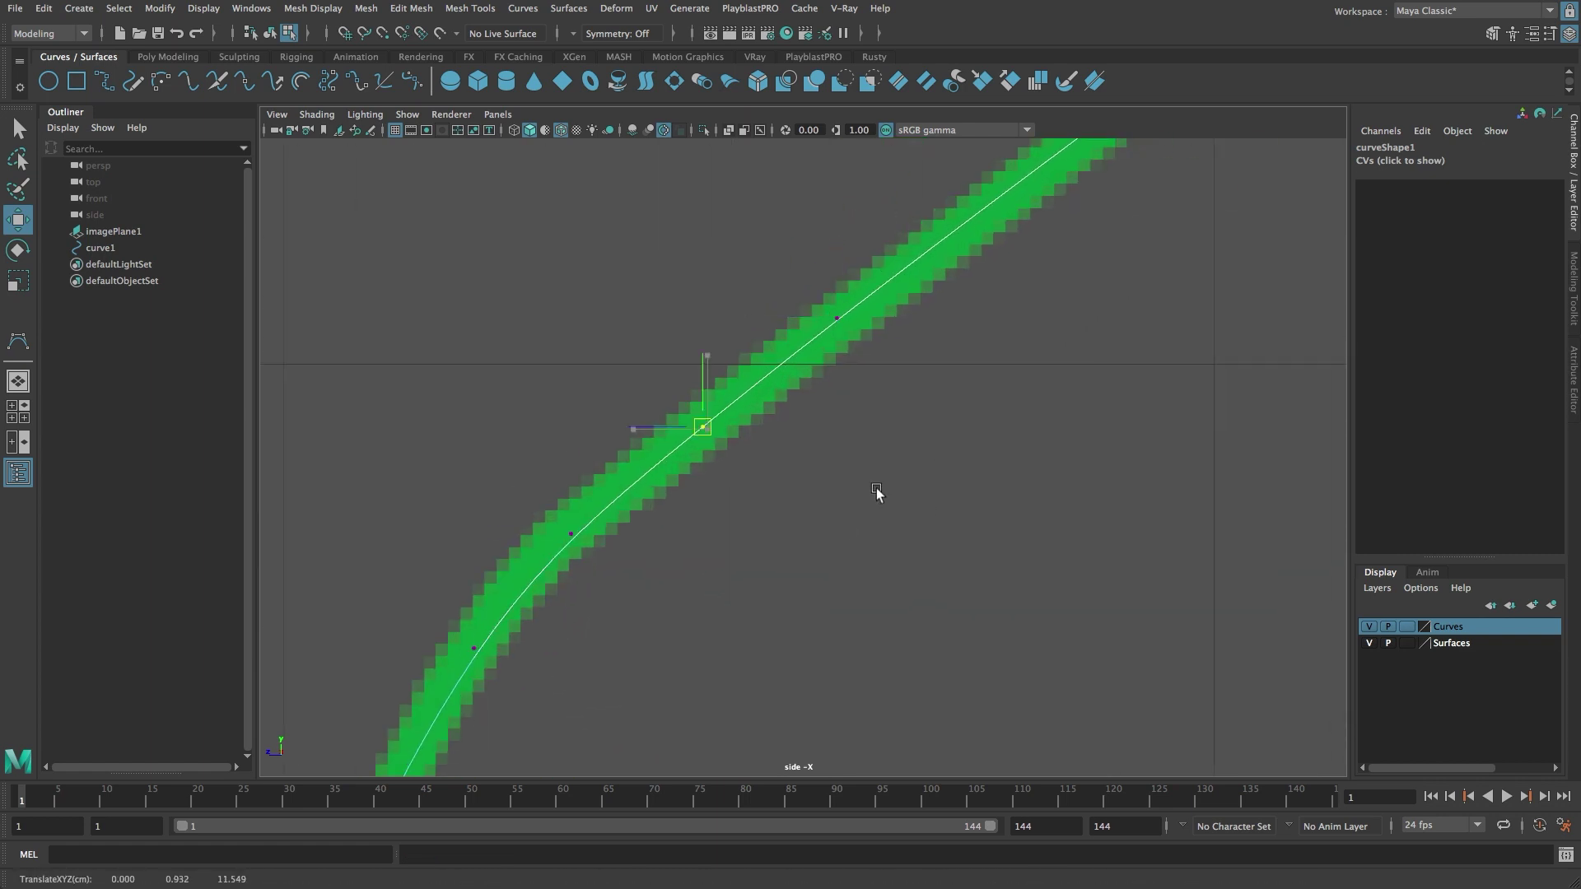
key("ctrl+z")
key("ctrl+z")
key("ctrl+z")
key("ctrl+z")
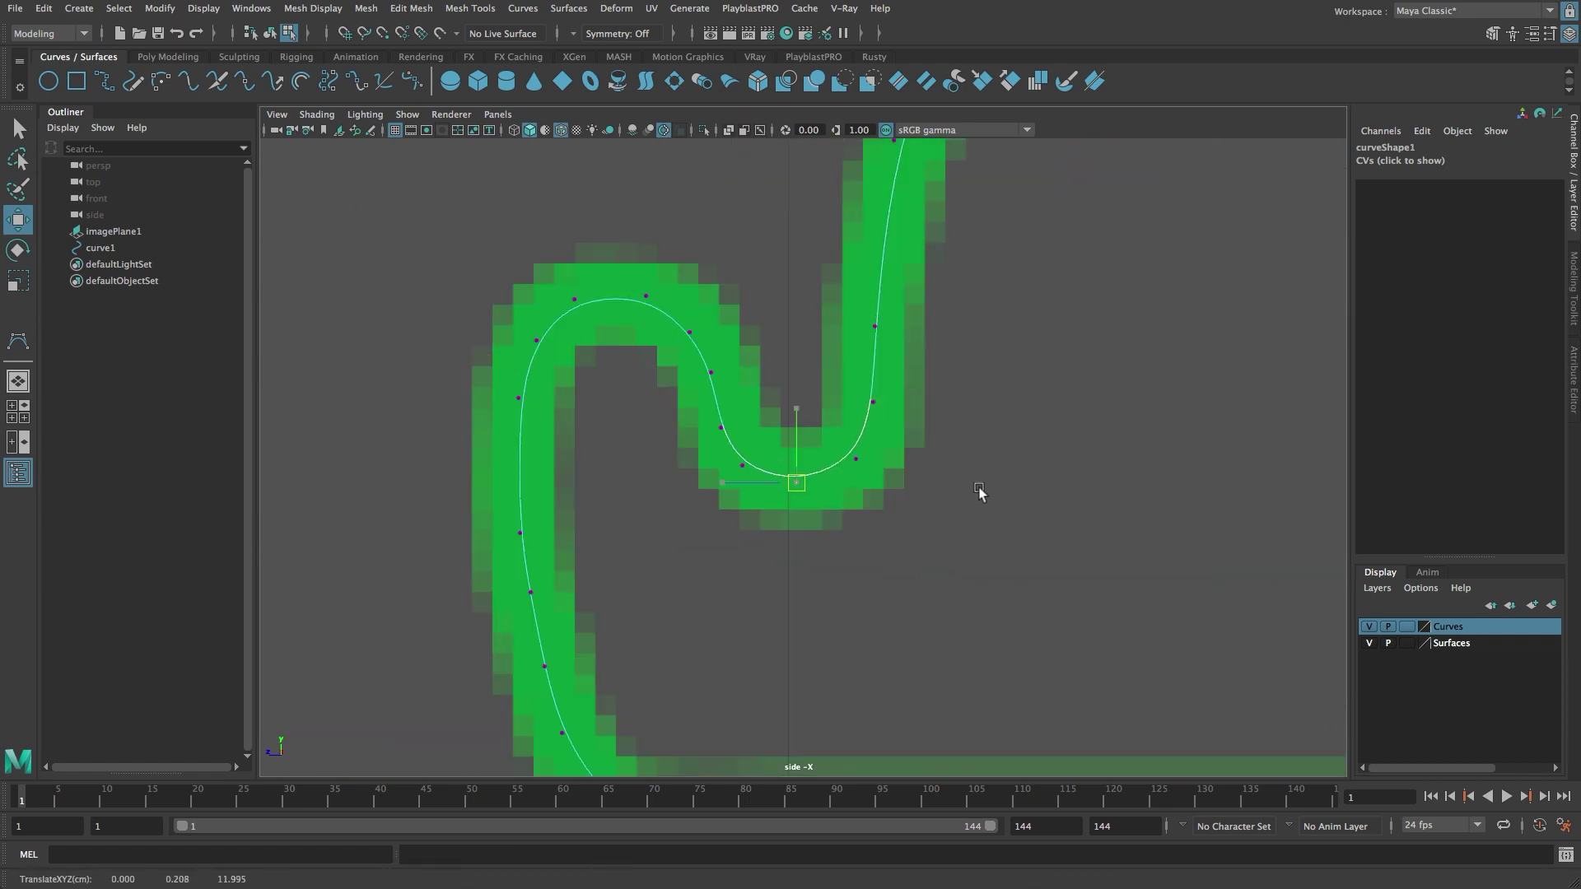
- Fine-tune the remaining CVs around the small hook and down to the corner with the horizontal base line
key("ctrl+z")
key("ctrl+z")
key("ctrl+z")
key("ctrl+z")
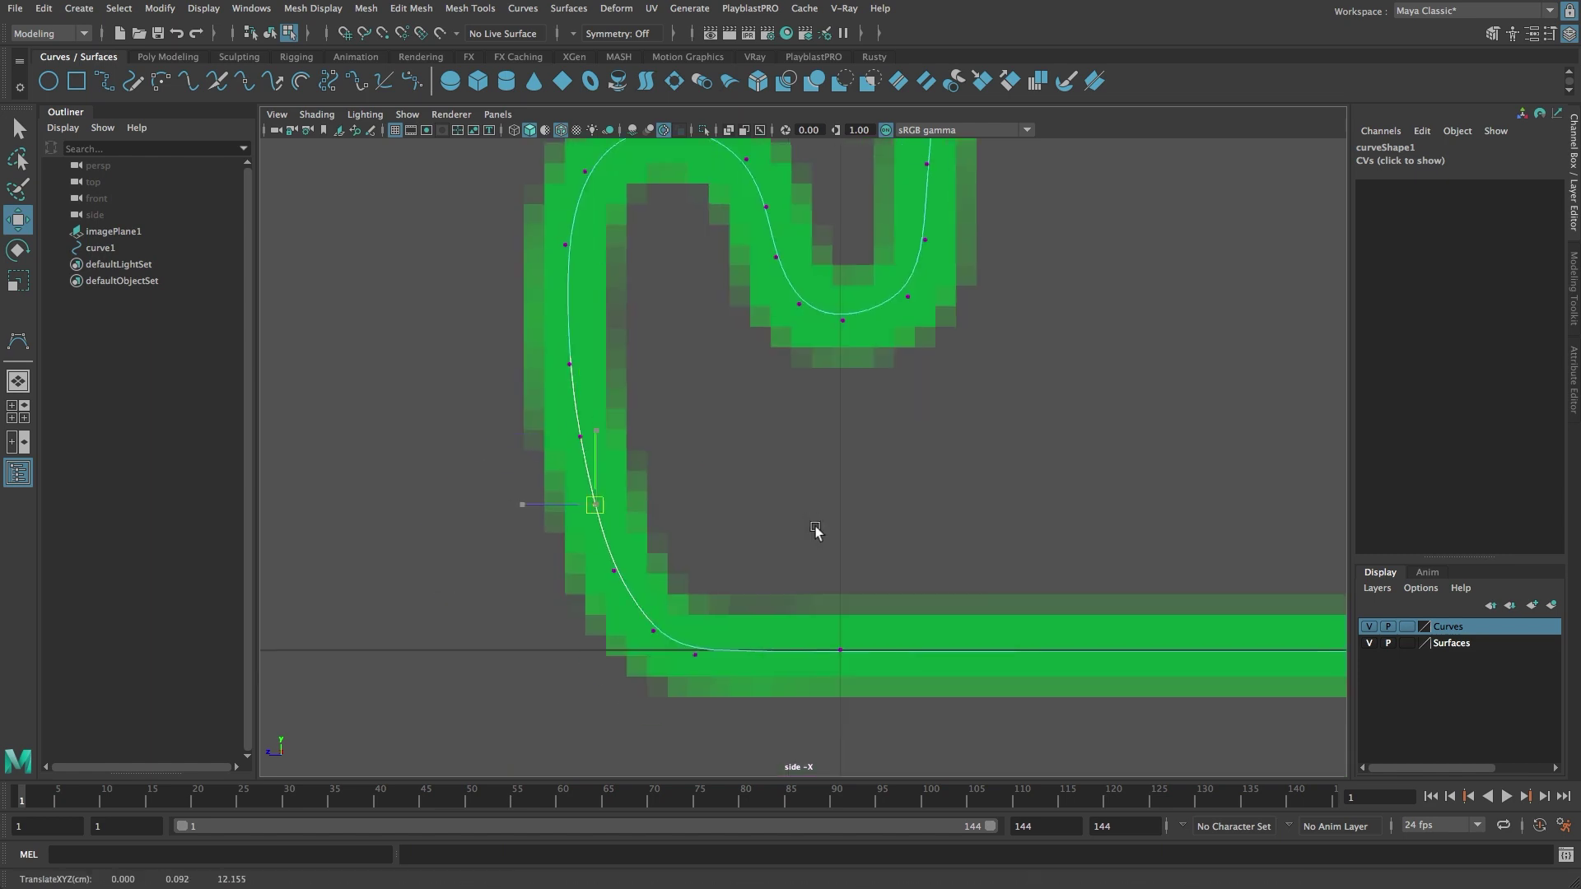
key("ctrl+z")
key("ctrl+z")
key("ctrl+z")
key("ctrl+z")
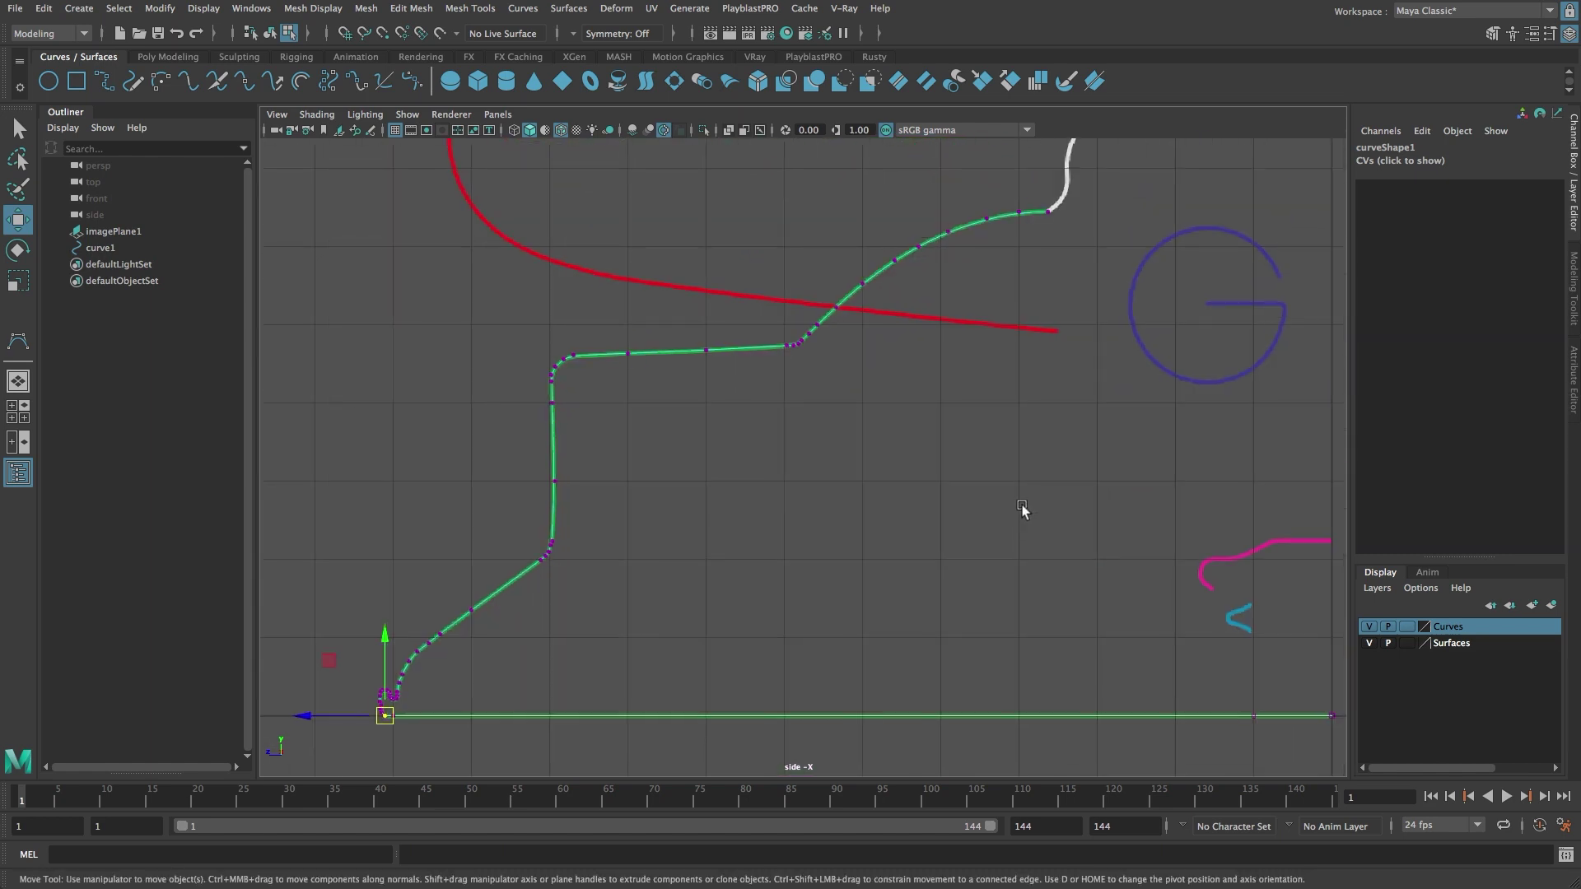
- Return to object mode and rename the traced green curve as Base_Curve
key("F8")
left_click(1374, 147)
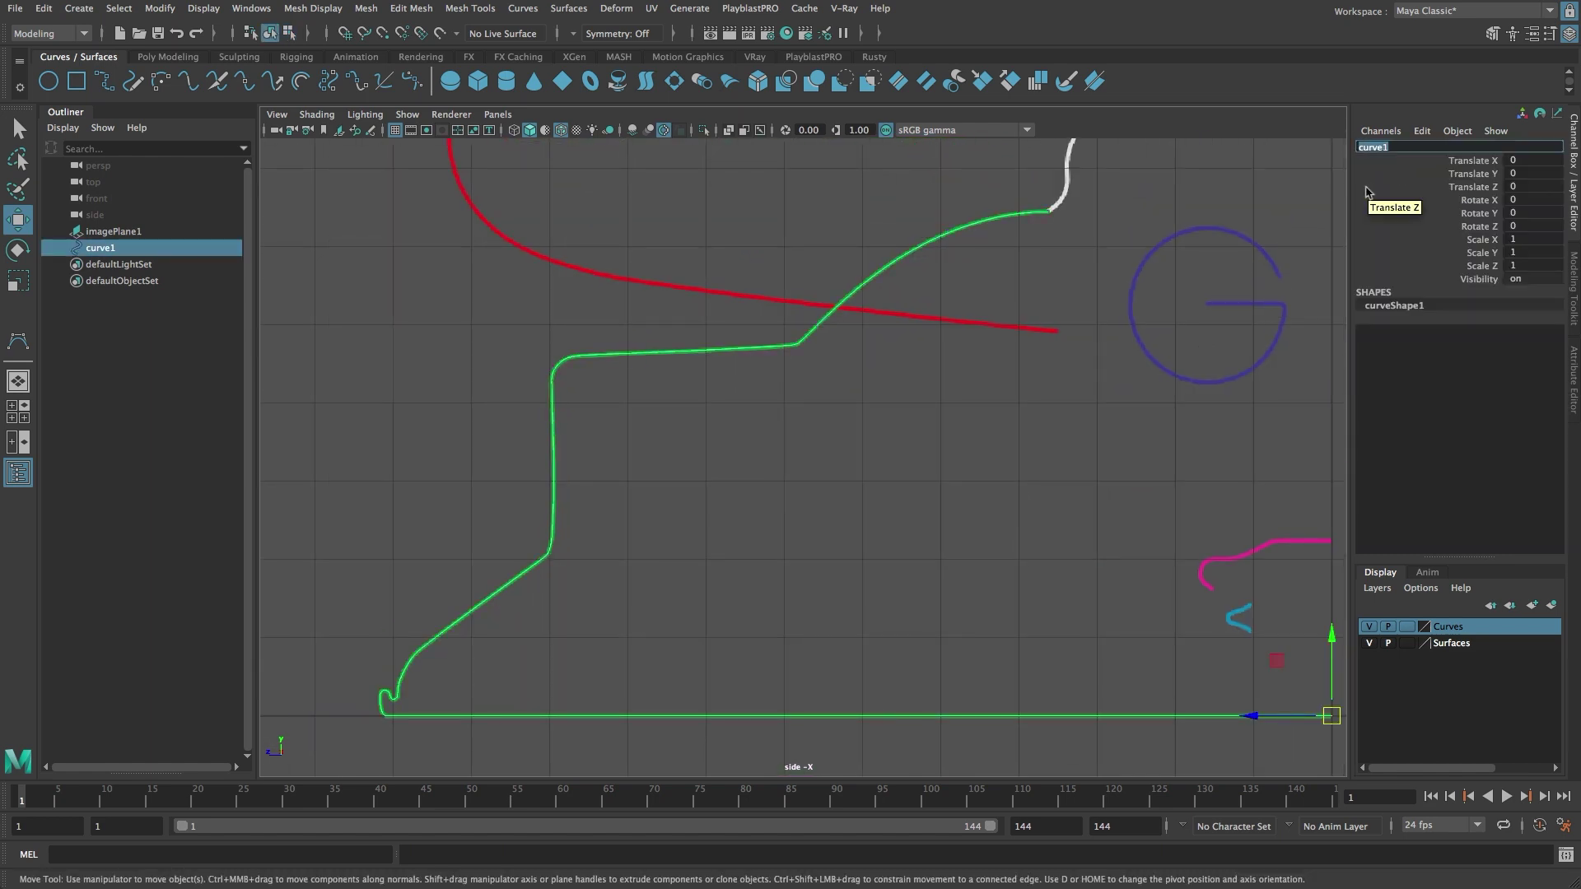
type("Base_Curve")
key("Return")
- Start a new CV curve with curve snapping on and place its first CV at the upper end of Base_Curve
middle_click_drag(1025, 304, 852, 530, "alt")
right_click_drag(851, 529, 1010, 518, "alt")
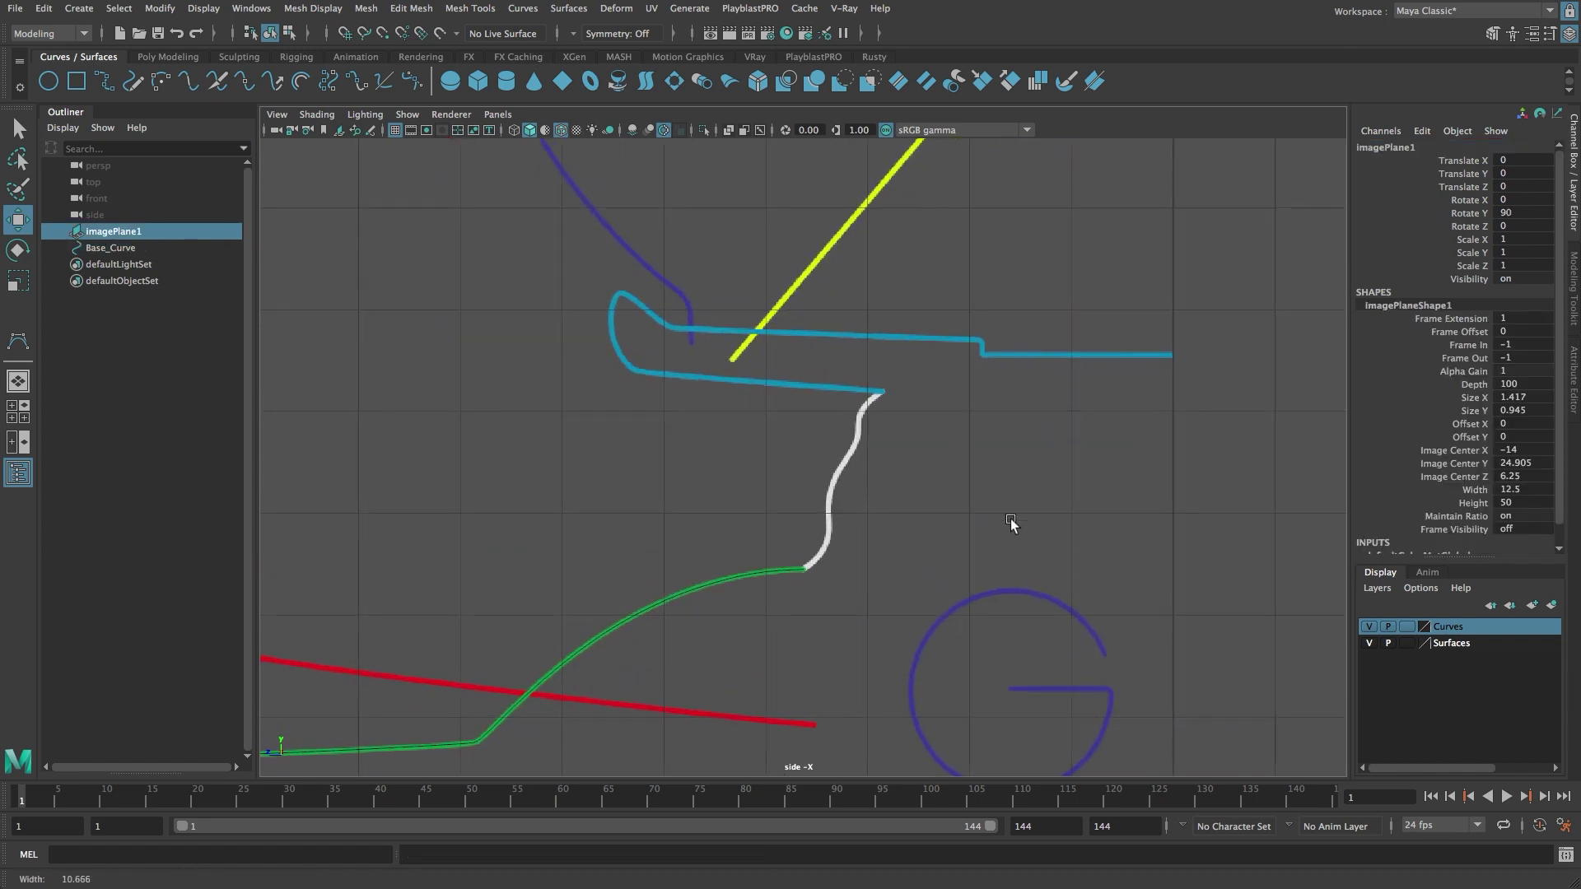
left_click(80, 9)
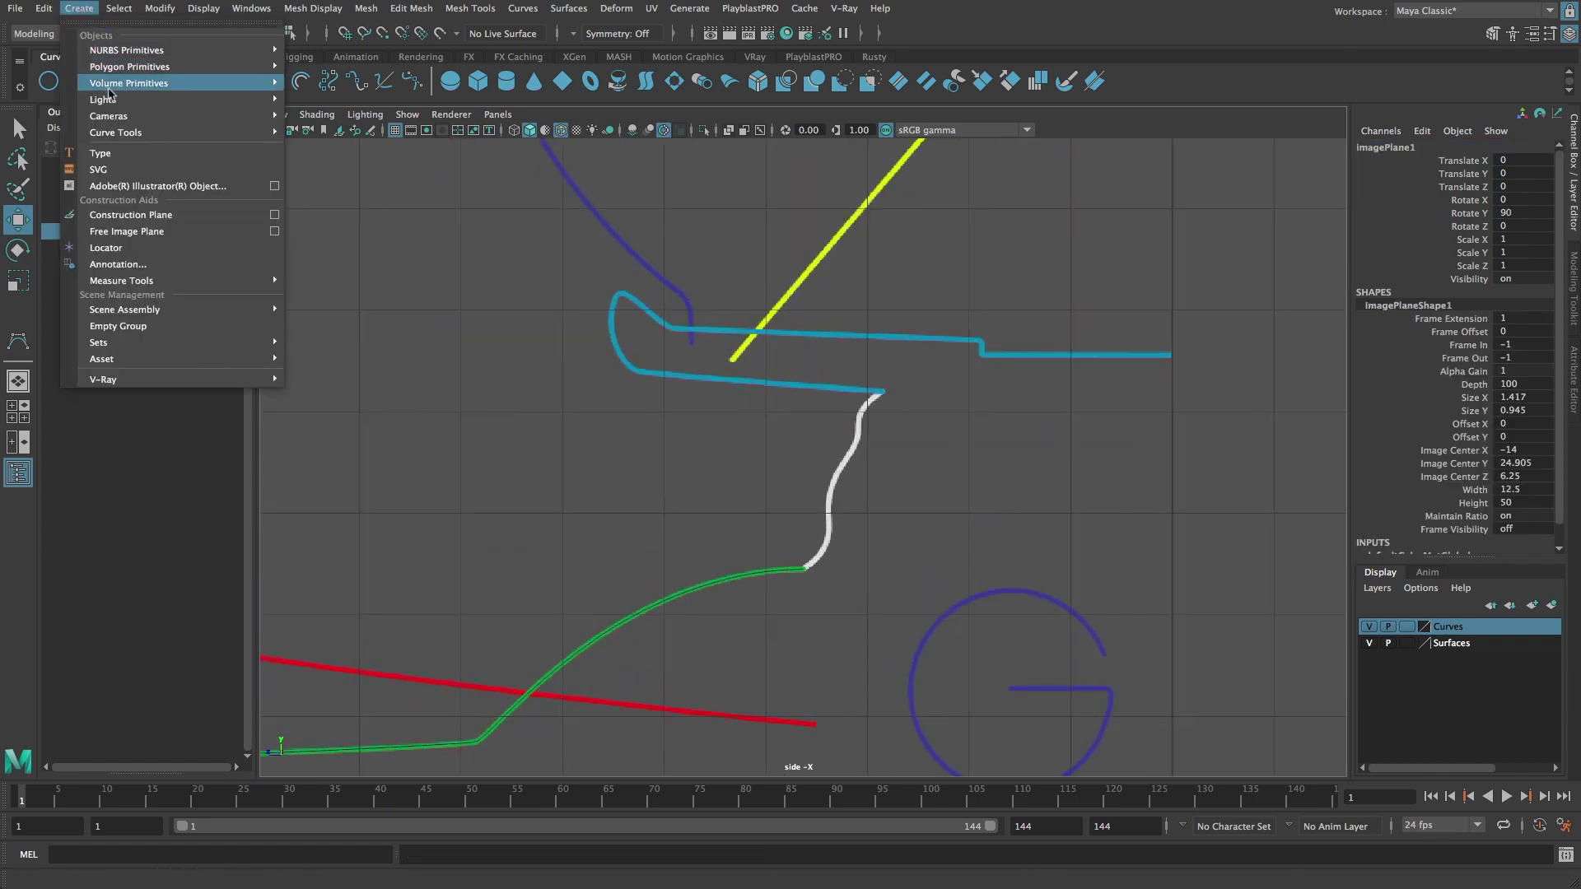
mouse_move(165, 132)
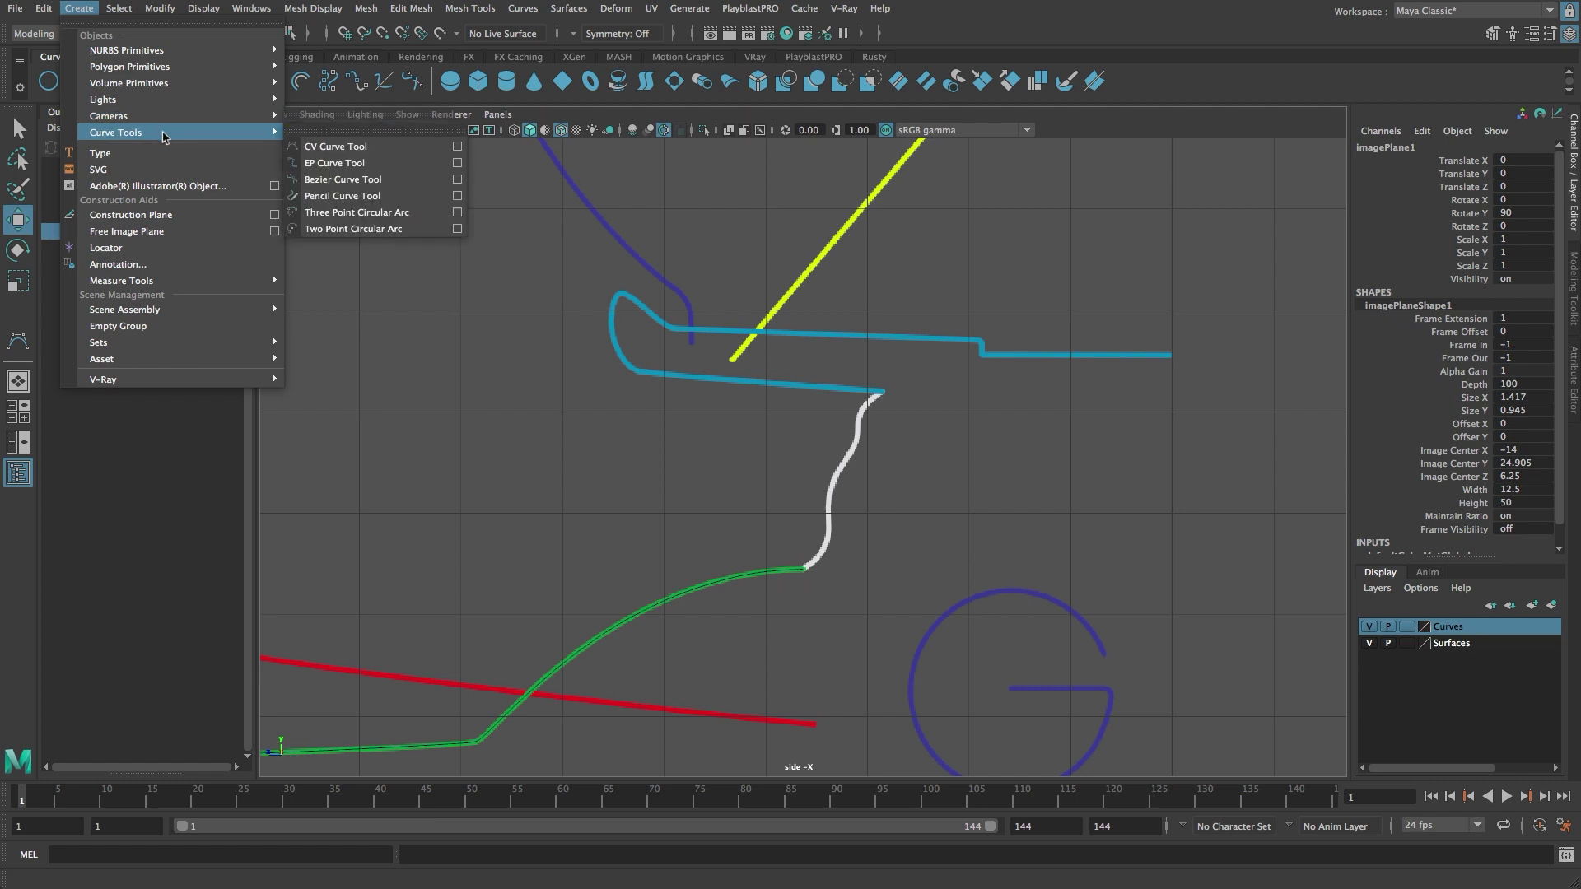
left_click(362, 145)
scroll(879, 547, "up", 5)
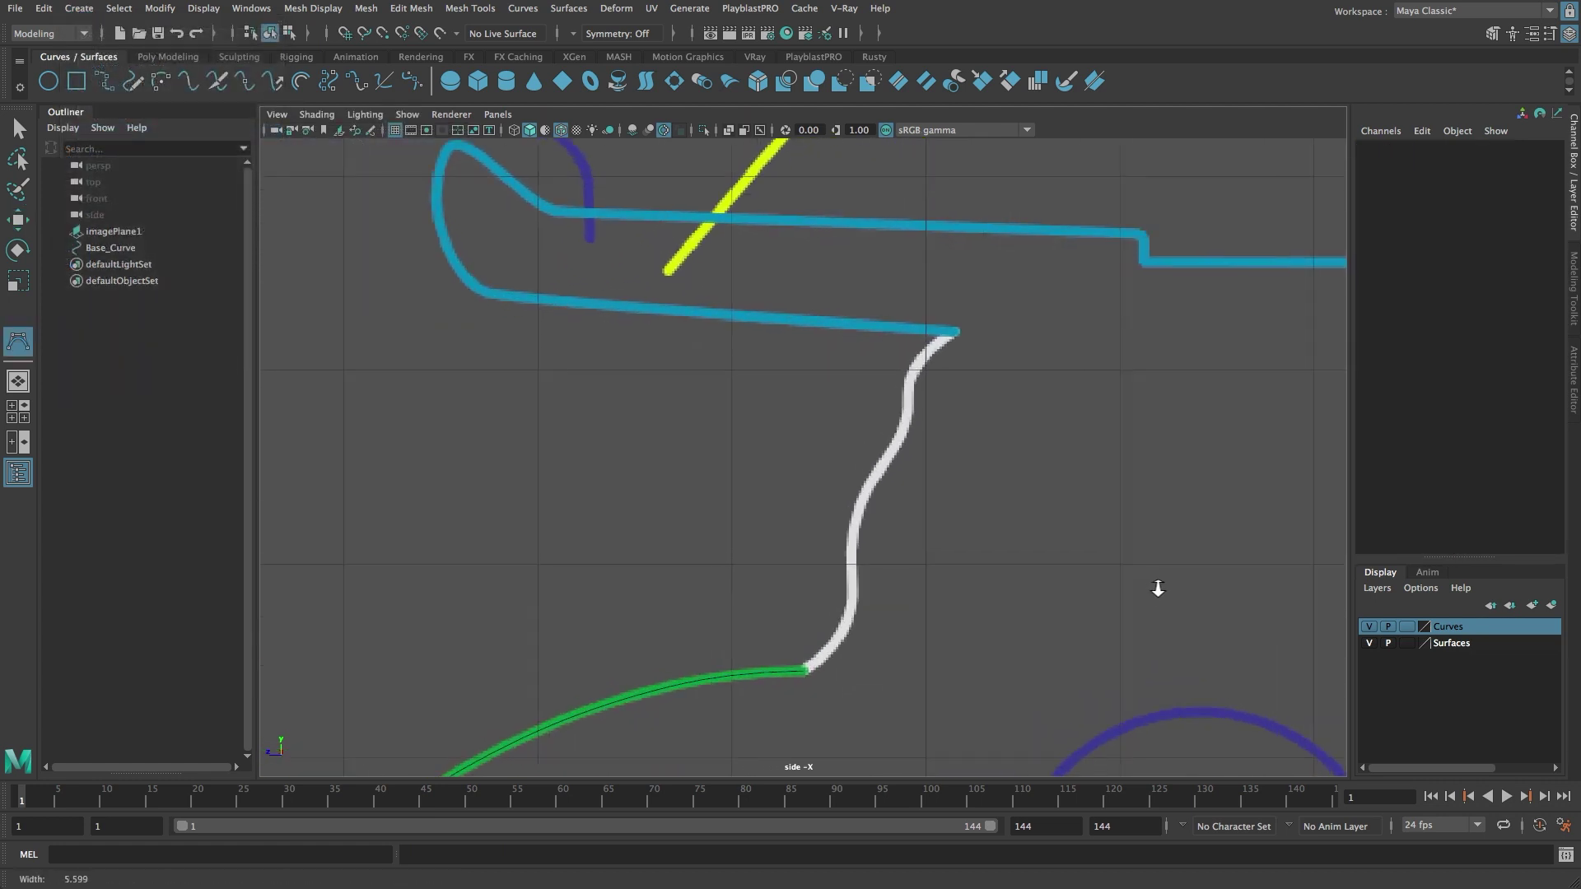
scroll(939, 502, "up", 3)
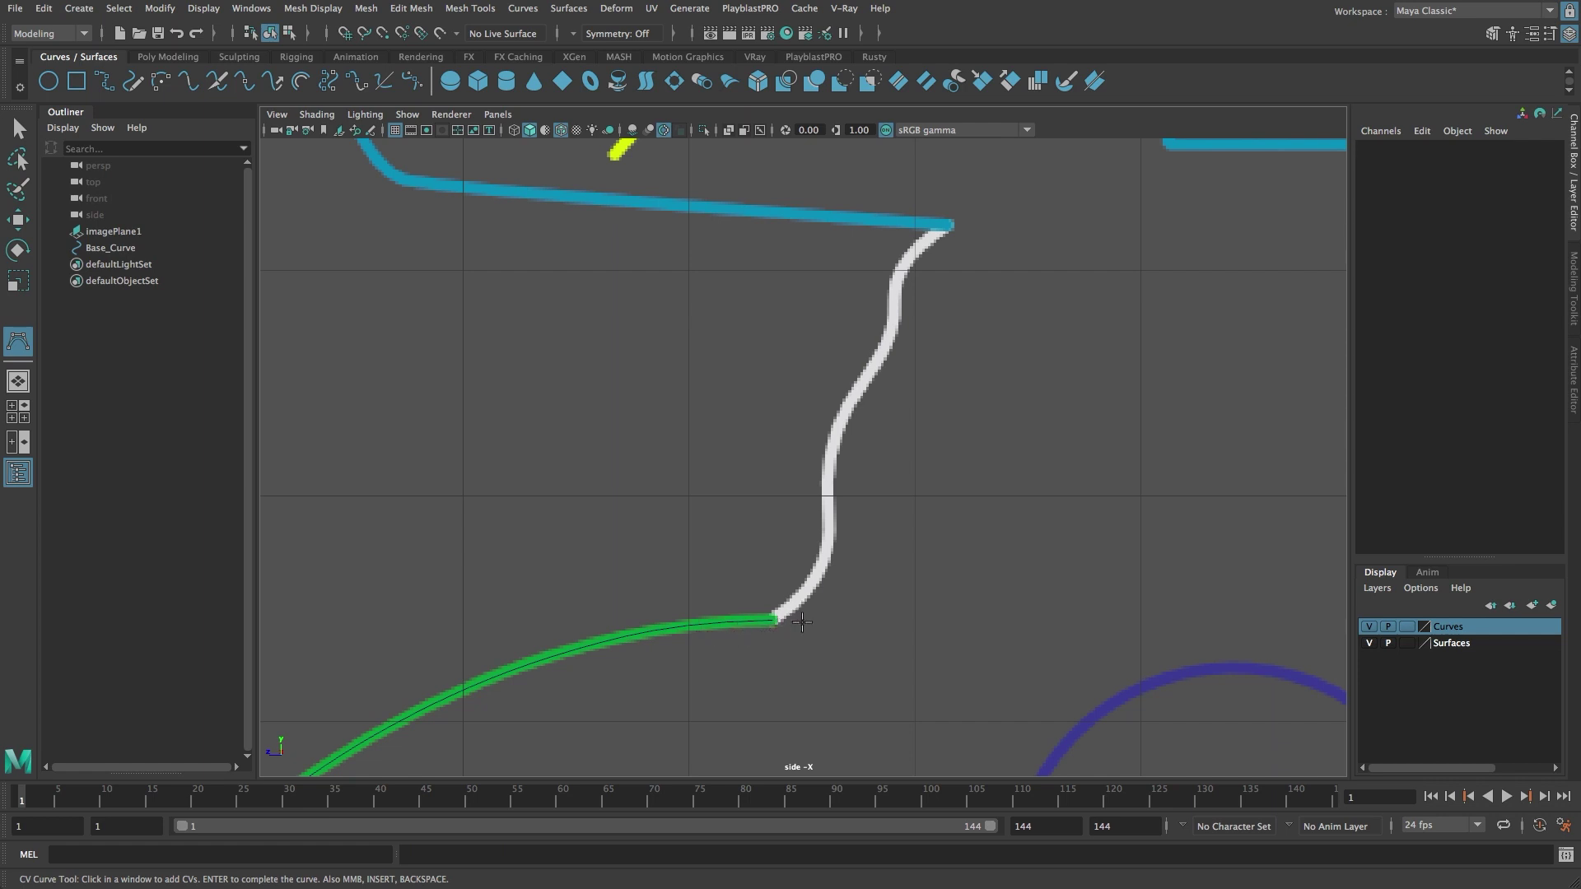
left_click(363, 34)
left_click_drag(664, 630, 751, 655)
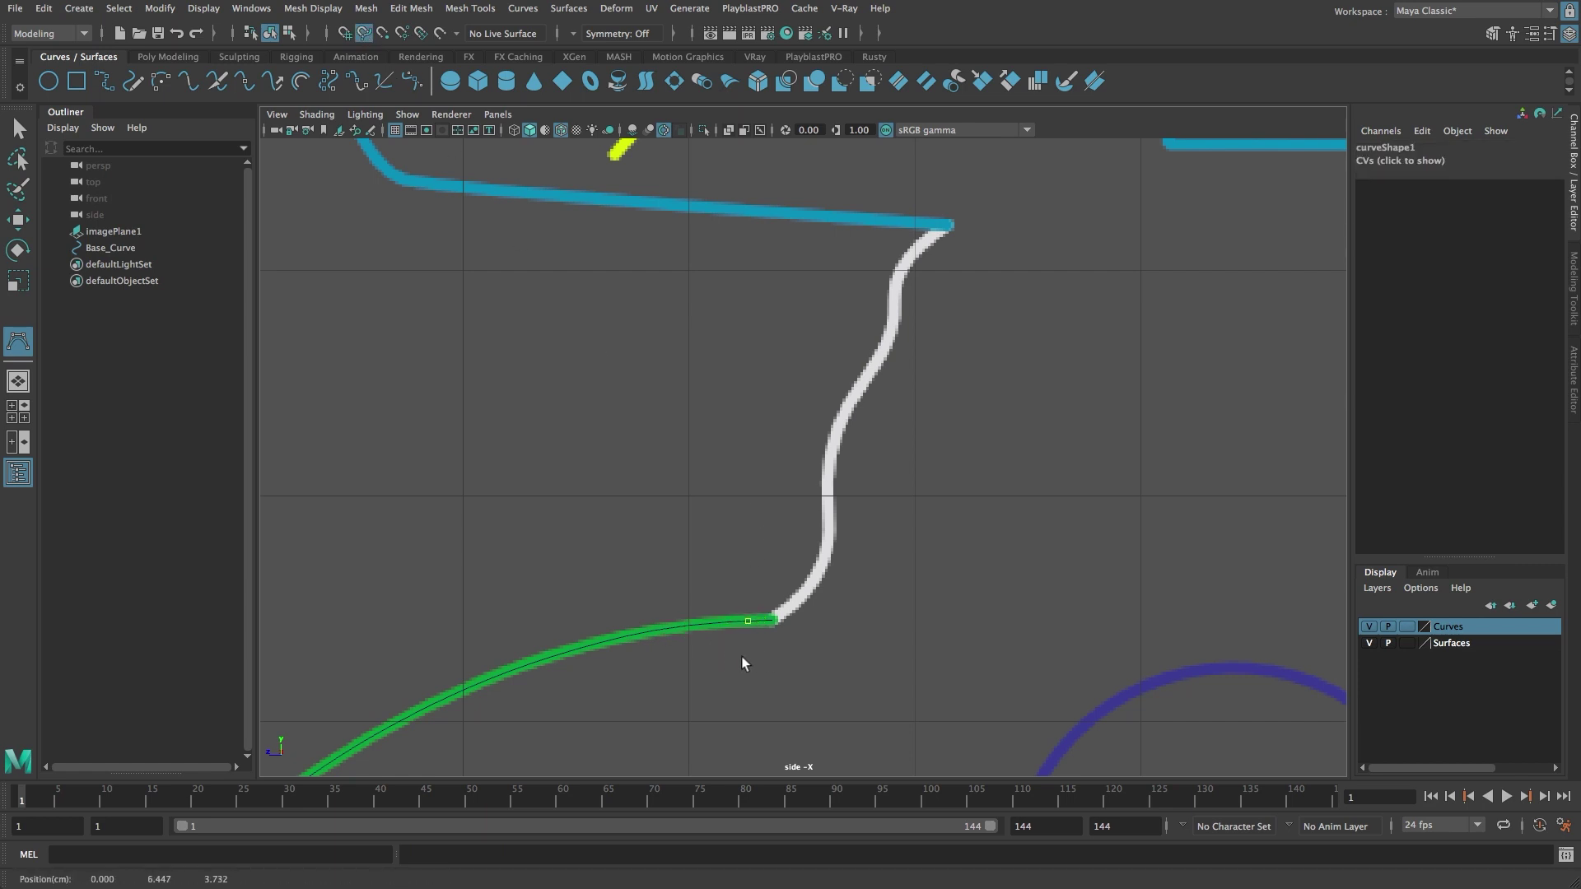
left_click_drag(615, 685, 799, 661)
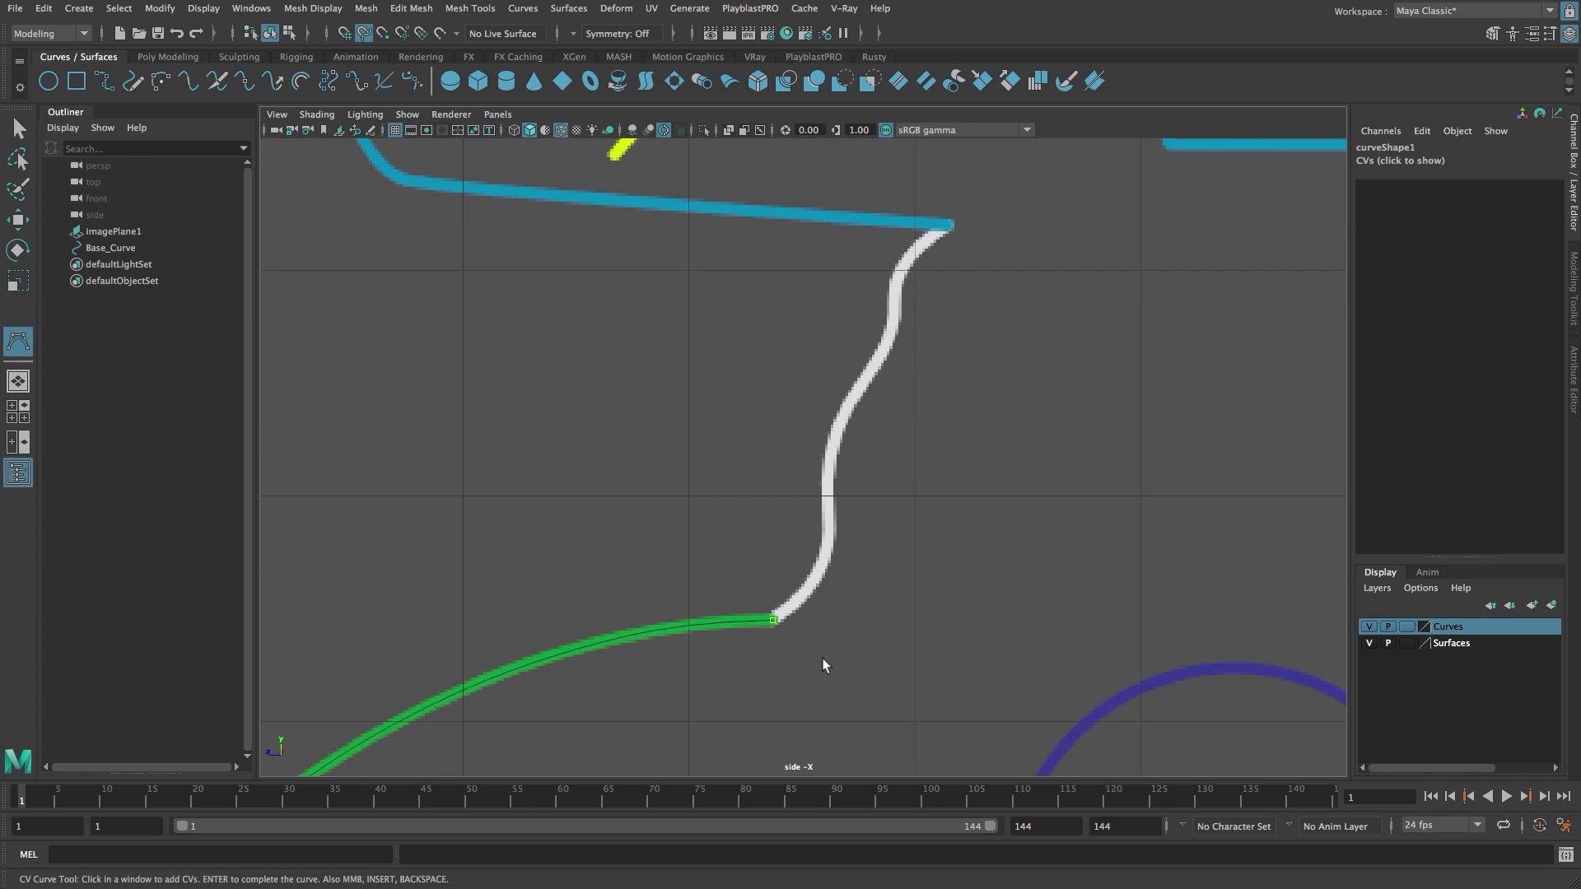
key("Return")
- Place seven CVs up the lower half of the white line, following its bends
right_click_drag(744, 650, 1168, 663, "alt")
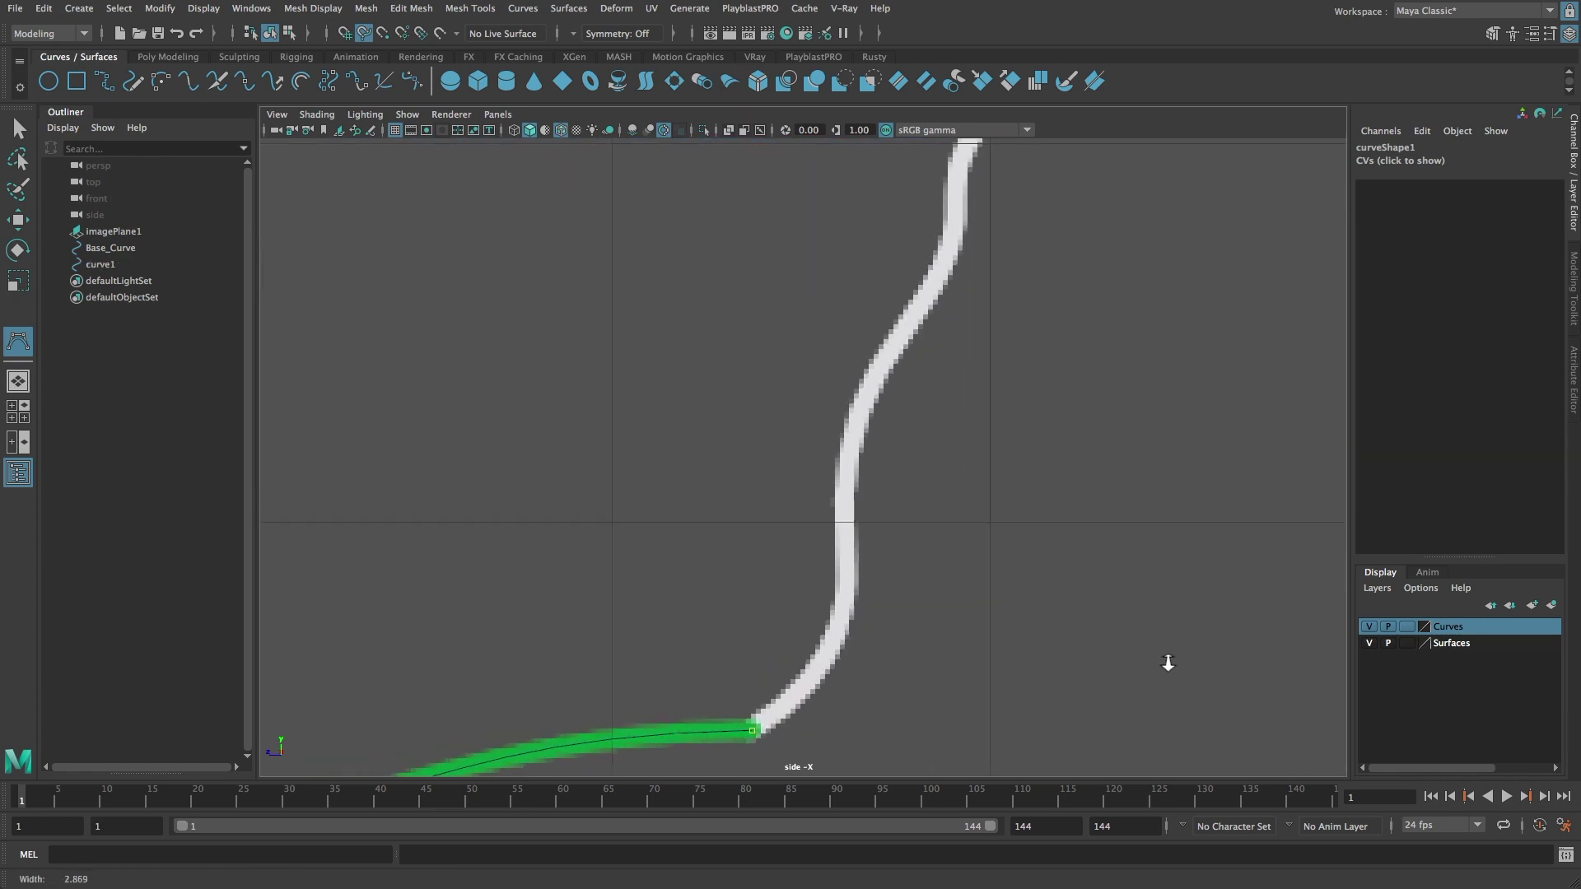
middle_click_drag(1020, 656, 1041, 582, "alt")
right_click_drag(904, 632, 940, 632, "alt")
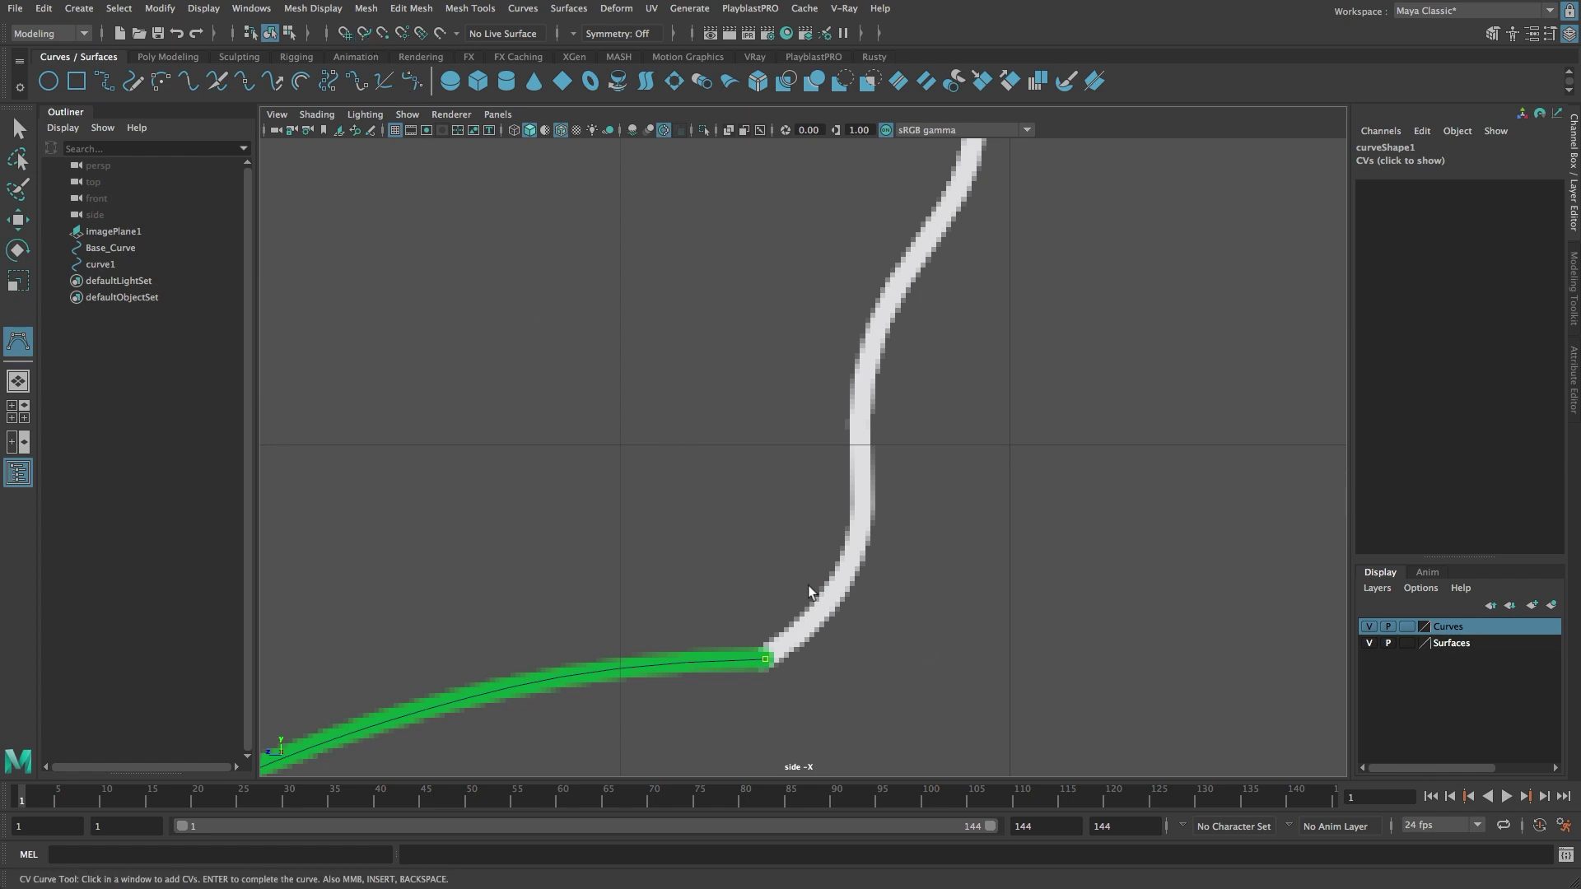
left_click(811, 620)
left_click(840, 577)
left_click(857, 541)
left_click(860, 509)
left_click(863, 380)
left_click(877, 331)
left_click(896, 281)
- Continue placing CVs up the rest of the white line to the end of the blue line and complete the curve
middle_click_drag(895, 282, 826, 478, "alt")
left_click(839, 459)
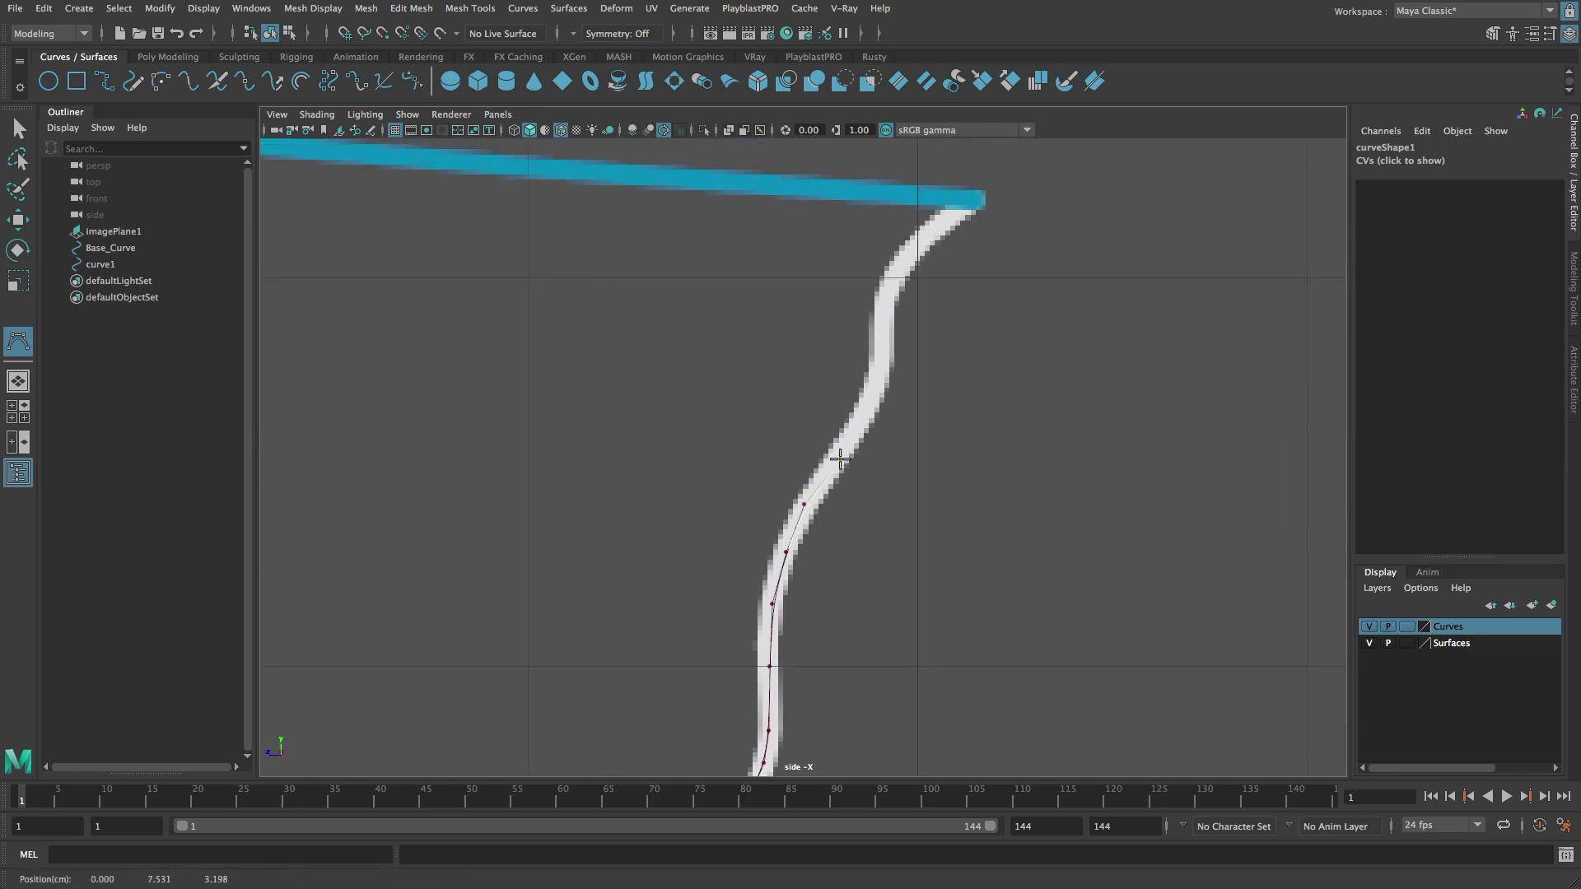
left_click(863, 418)
left_click(879, 373)
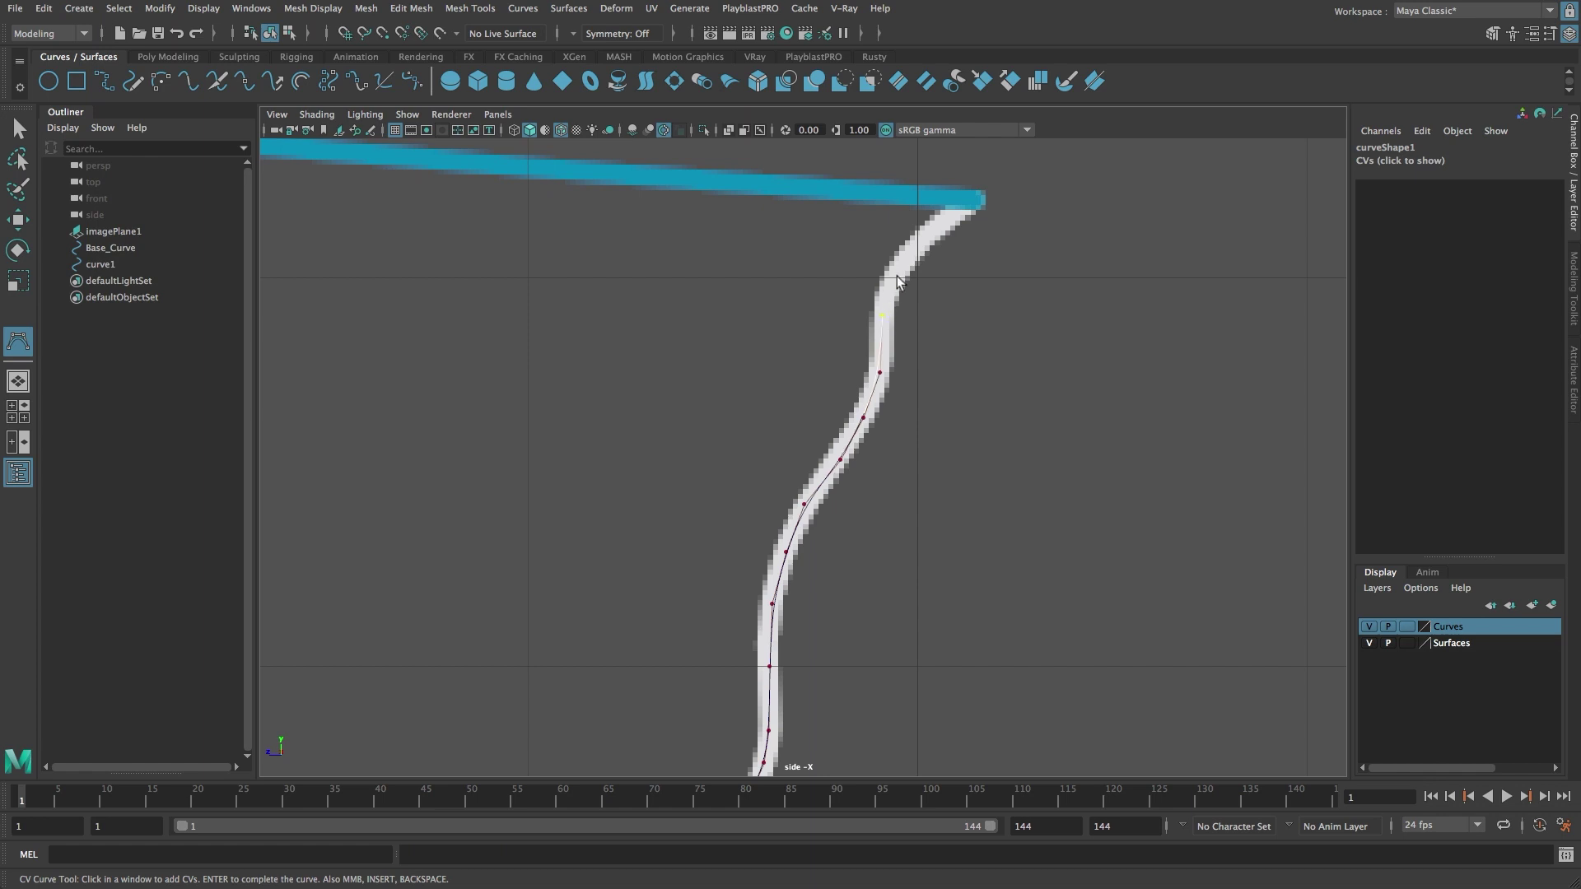
left_click(882, 315)
left_click(897, 276)
left_click(919, 245)
right_click_drag(971, 229, 1169, 346, "alt")
middle_click_drag(850, 452, 548, 665, "alt")
key("Return")
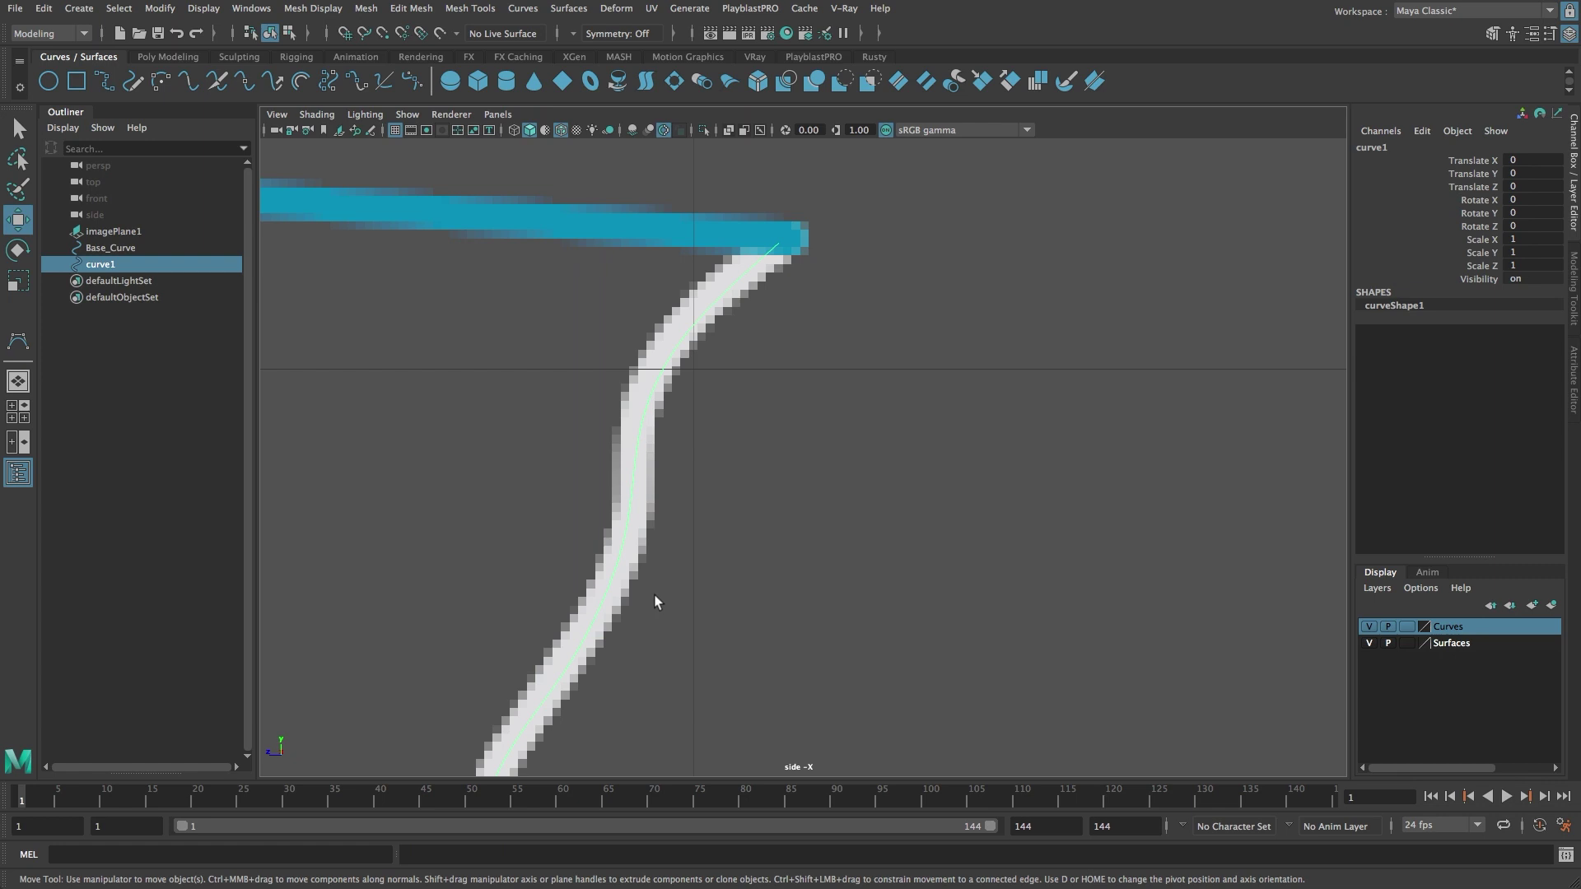
- Switch to component mode and move the new curve's top CV up into the end of the blue line
key("F8")
left_click(778, 244)
right_click_drag(749, 265, 832, 261, "alt")
middle_click_drag(766, 197, 814, 334, "alt")
left_click_drag(814, 280, 813, 270)
- Adjust the three CVs below the top one to centre the curve on the white line, then return to object mode
left_click(699, 380)
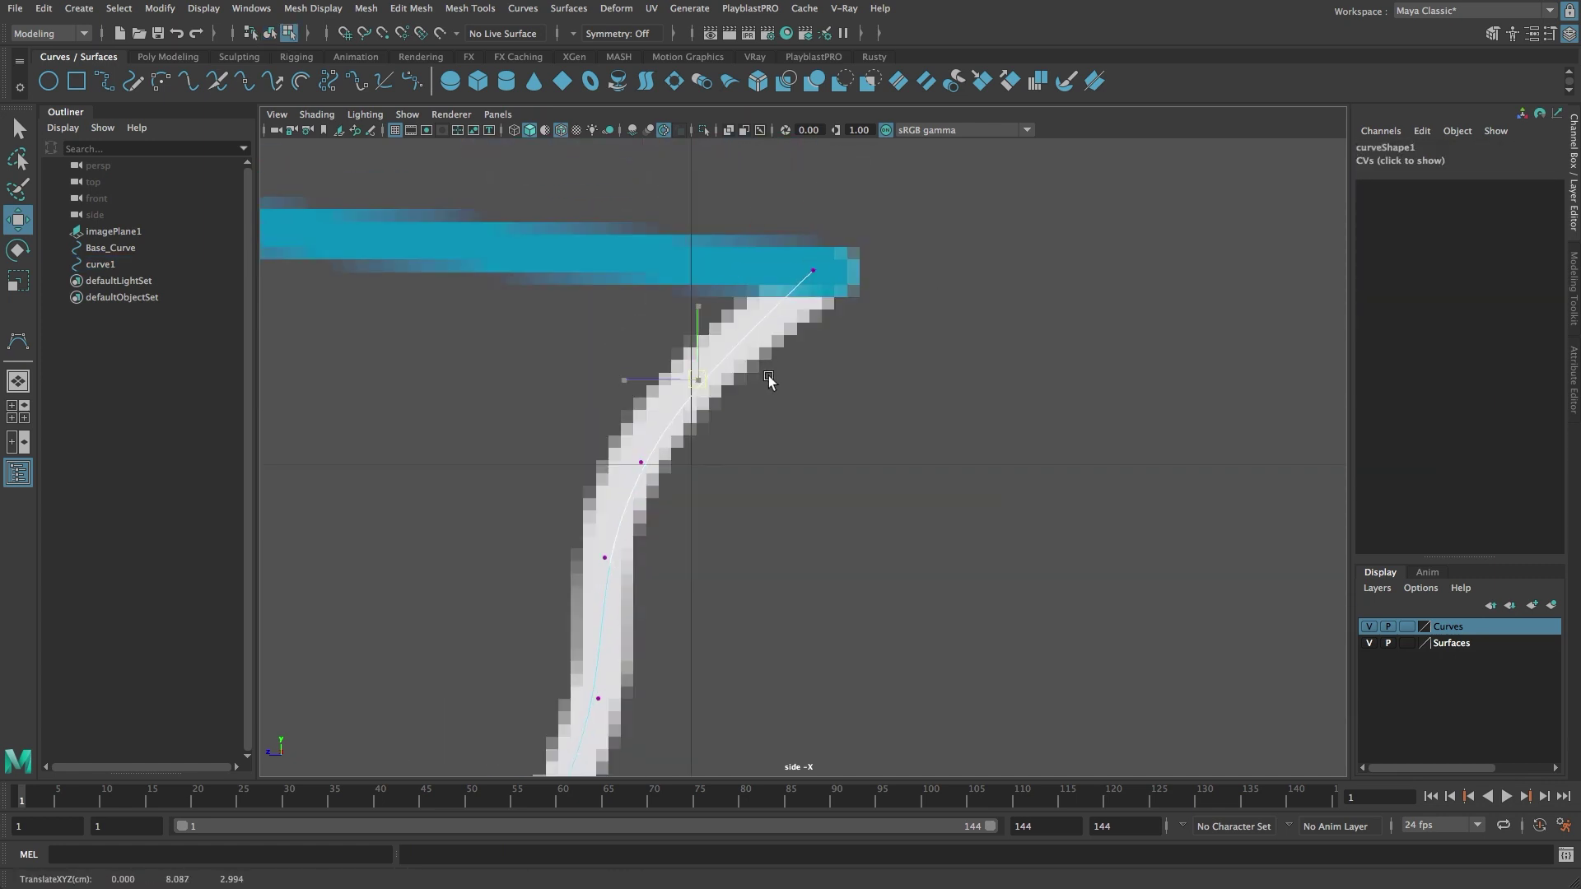
middle_click_drag(768, 377, 754, 364)
key("Left")
middle_click_drag(741, 452, 725, 452)
key("Left")
middle_click_drag(726, 561, 724, 543)
right_click_drag(723, 543, 626, 576, "alt")
mouse_move(772, 601)
middle_mouse_down("alt")
mouse_move(843, 486)
mouse_move(810, 631)
mouse_move(815, 428)
mouse_move(801, 578)
middle_mouse_up("alt")
key("Left")
key("Left")
key("Left")
key("F8")
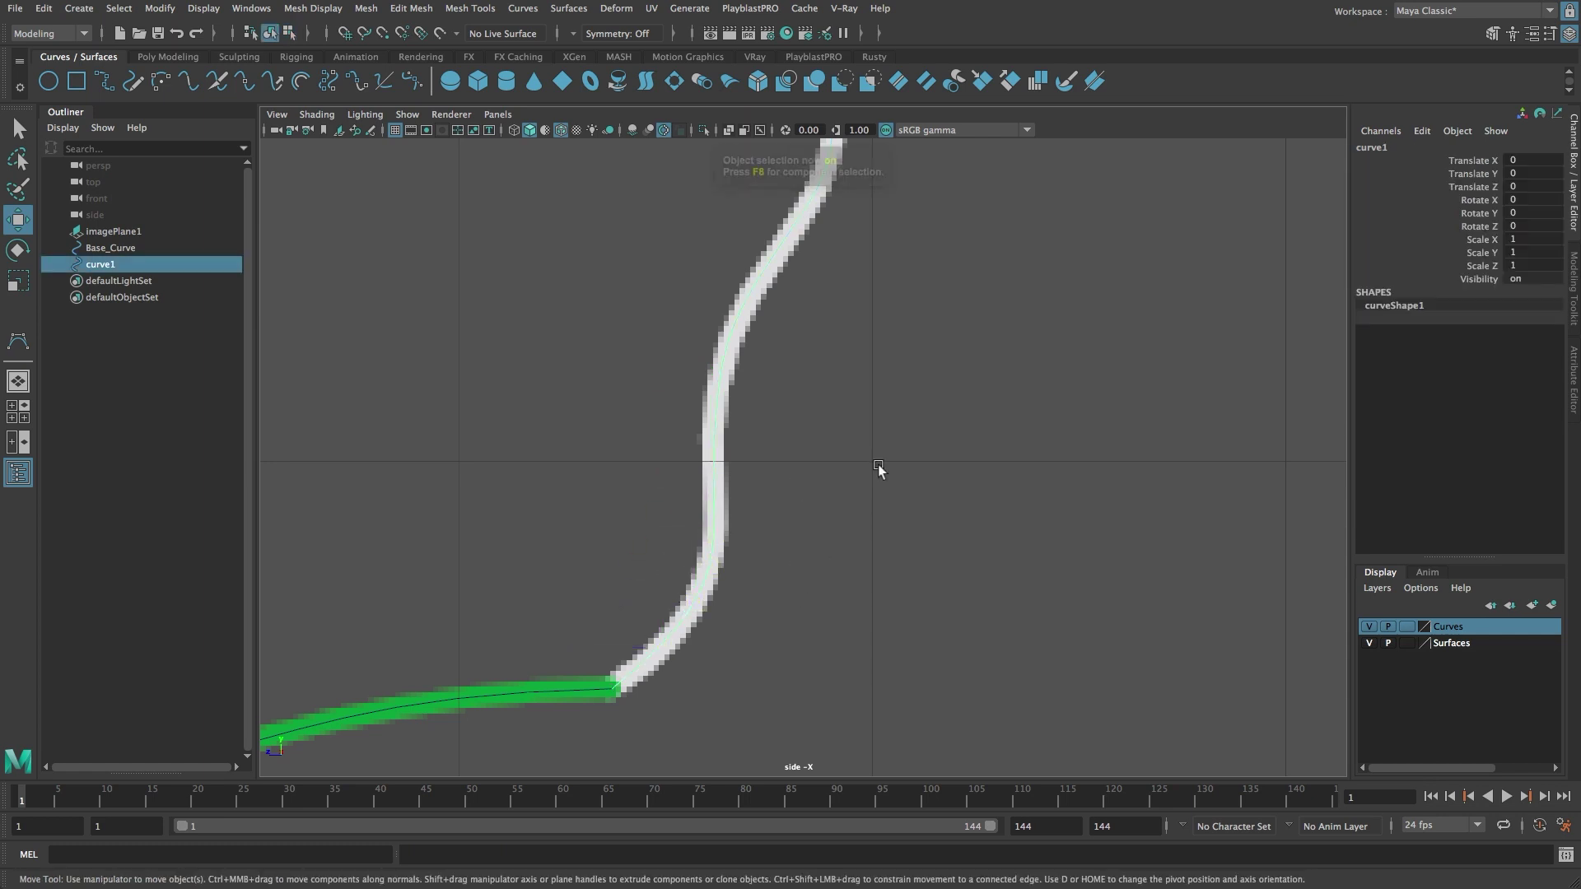
- Rename the curve traced over the white line as Burner_Curve
right_click_drag(878, 464, 941, 319, "alt")
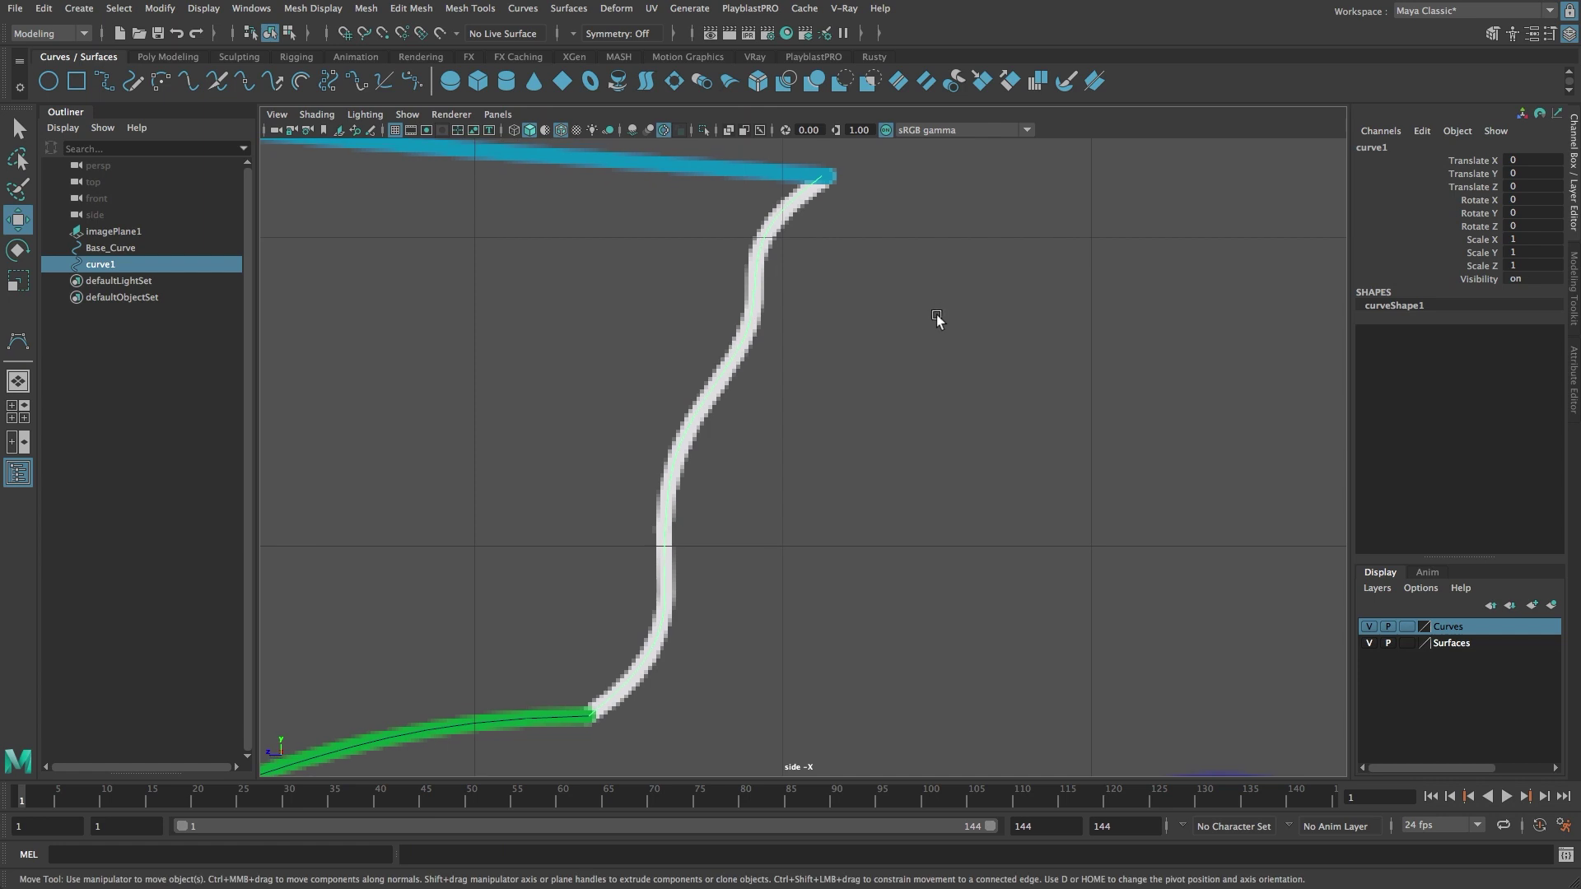
left_click(1387, 147)
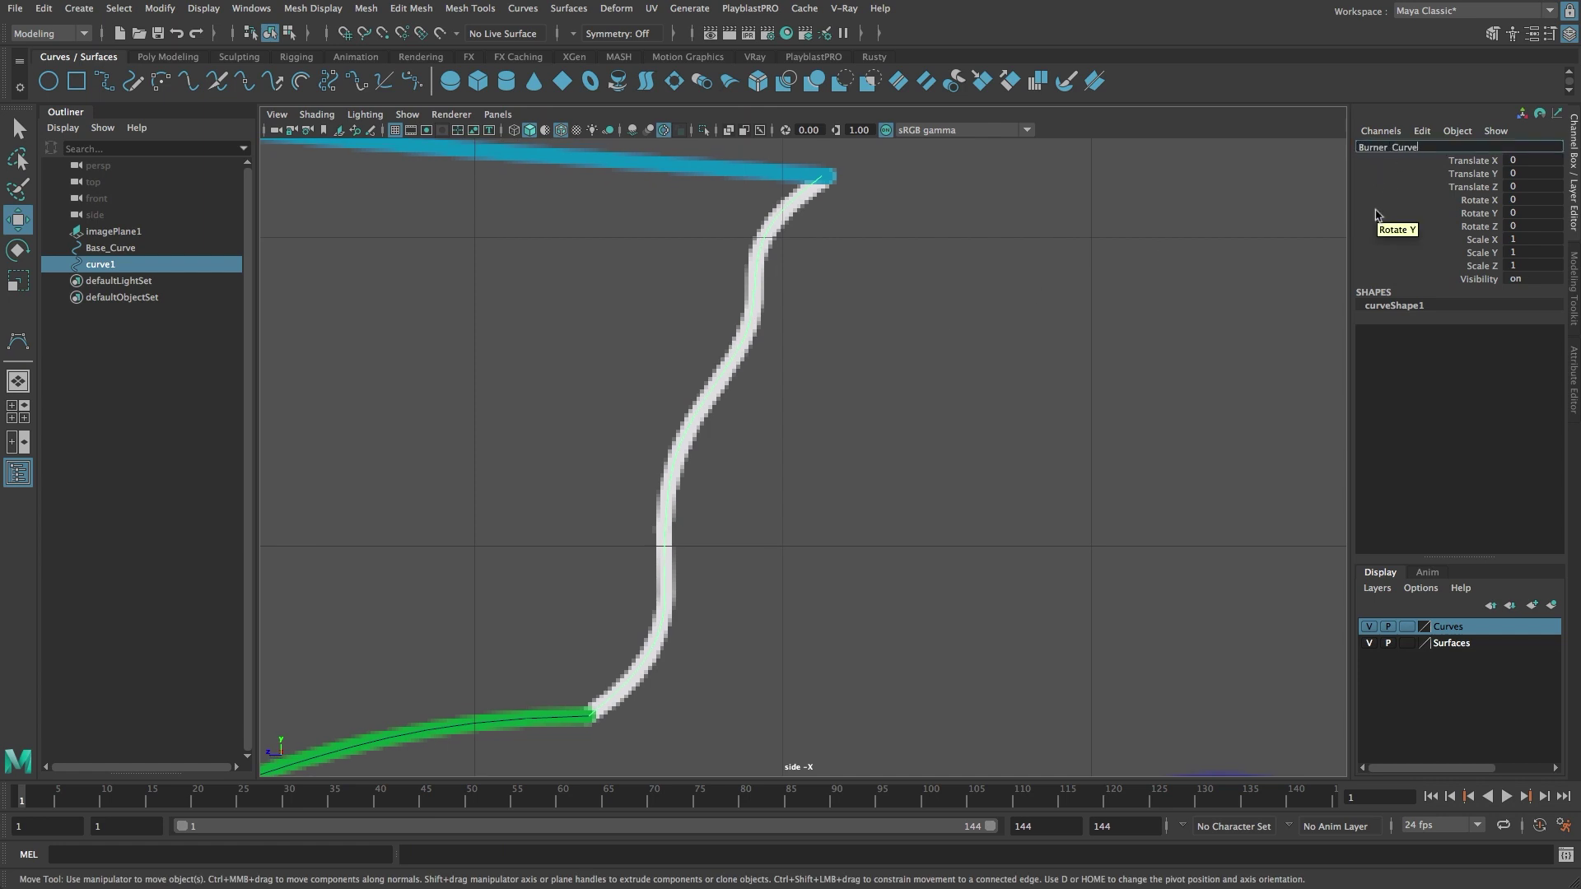
type("Burner_Curve")
key("Return")
- Start another CV curve with curve snapping on and place its first CV at the upper end of Burner_Curve
middle_click_drag(927, 205, 1051, 404, "alt")
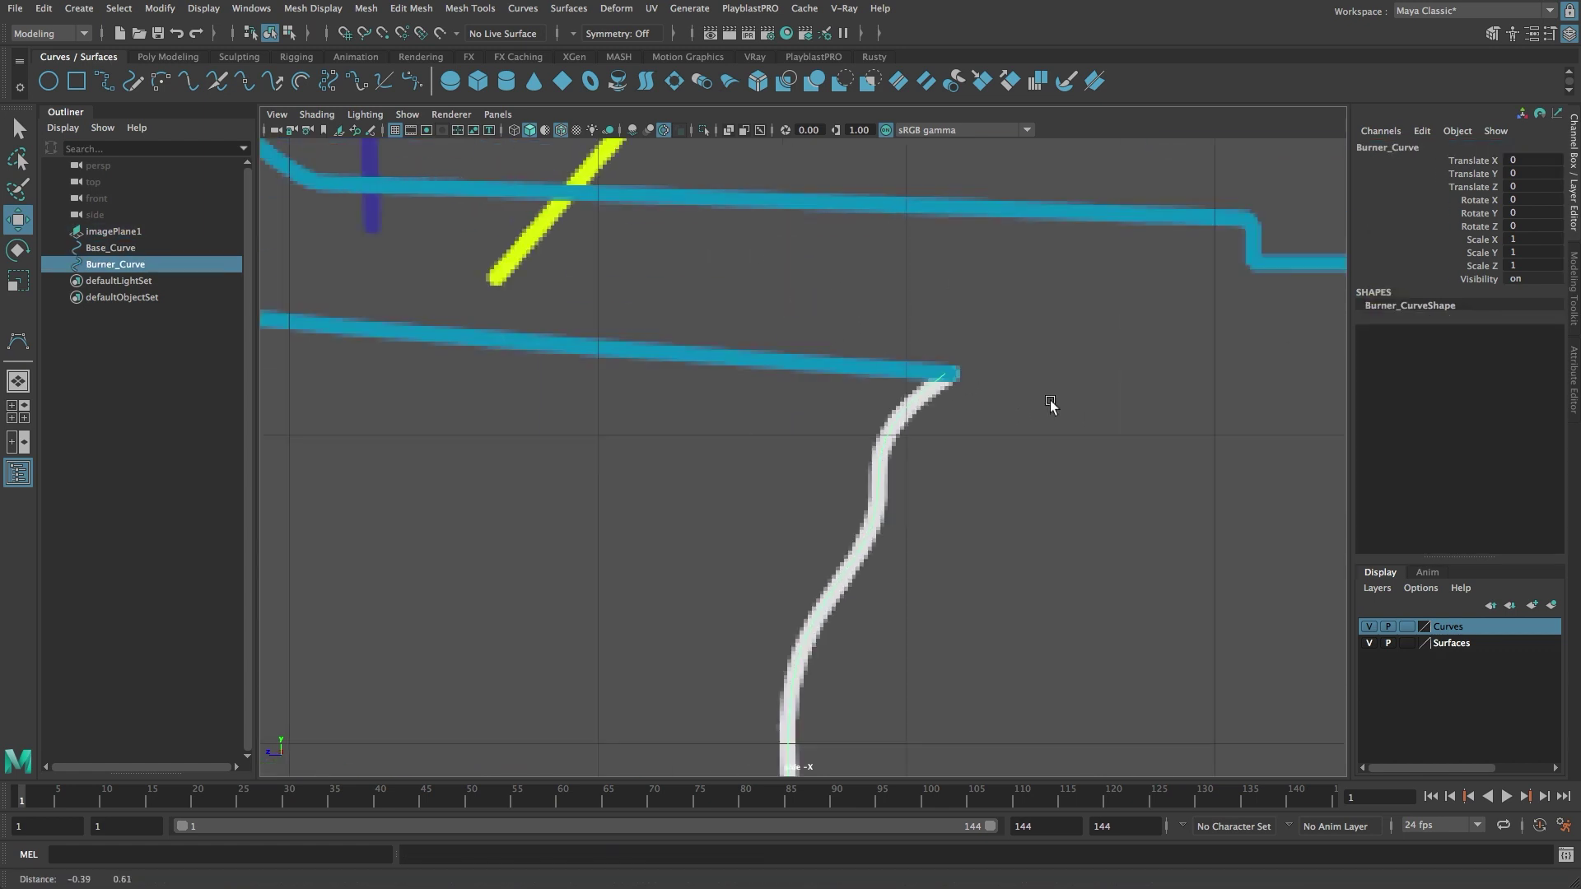
right_click_drag(1050, 403, 978, 430, "alt")
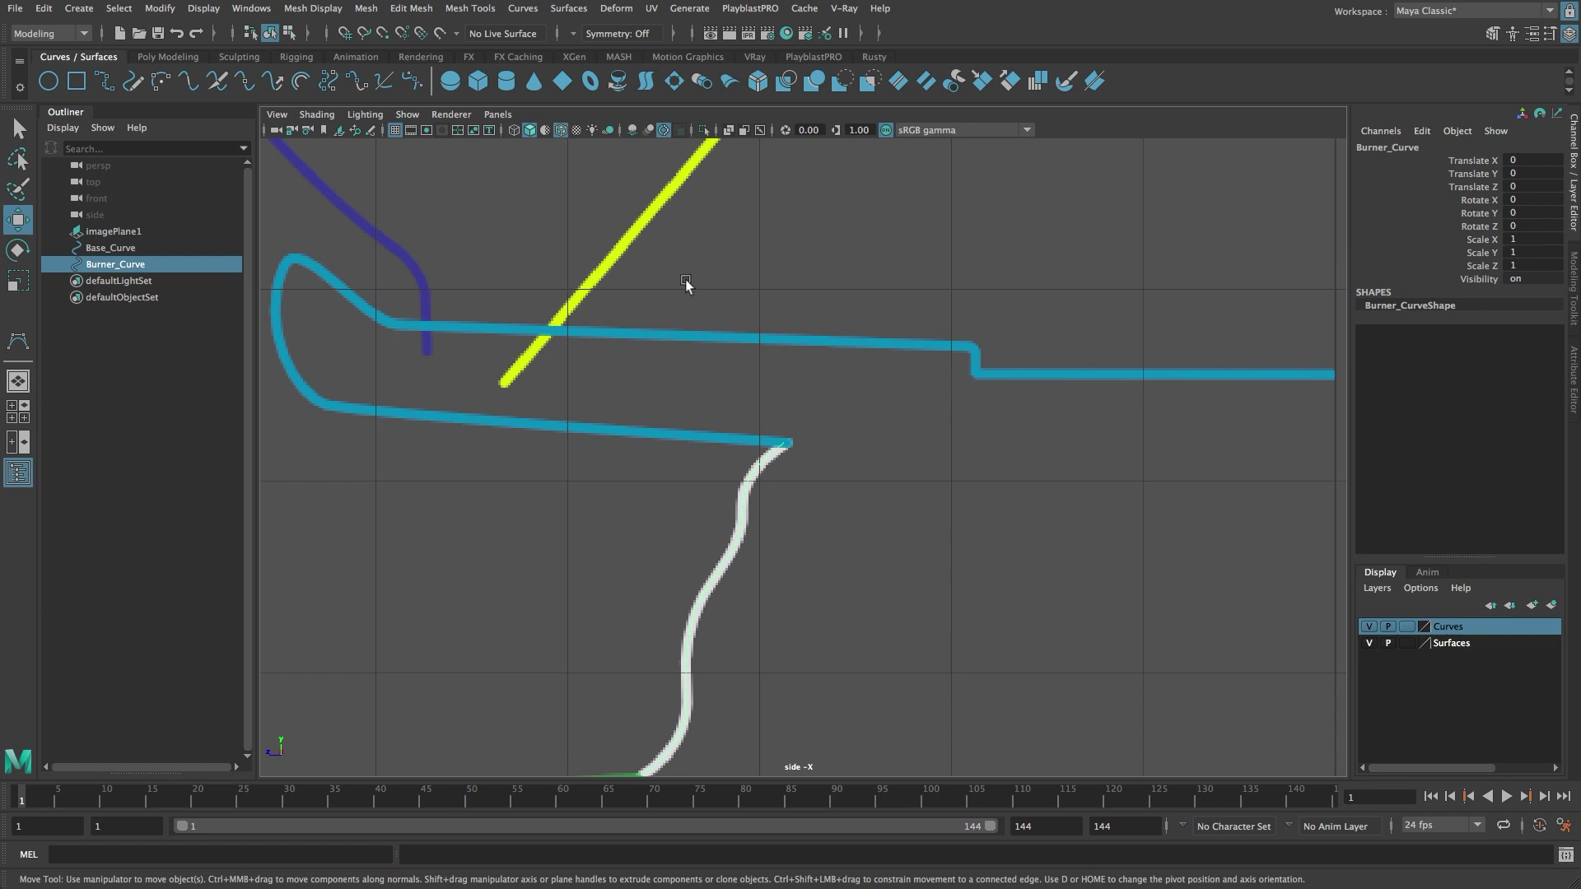
left_click(79, 8)
mouse_move(154, 134)
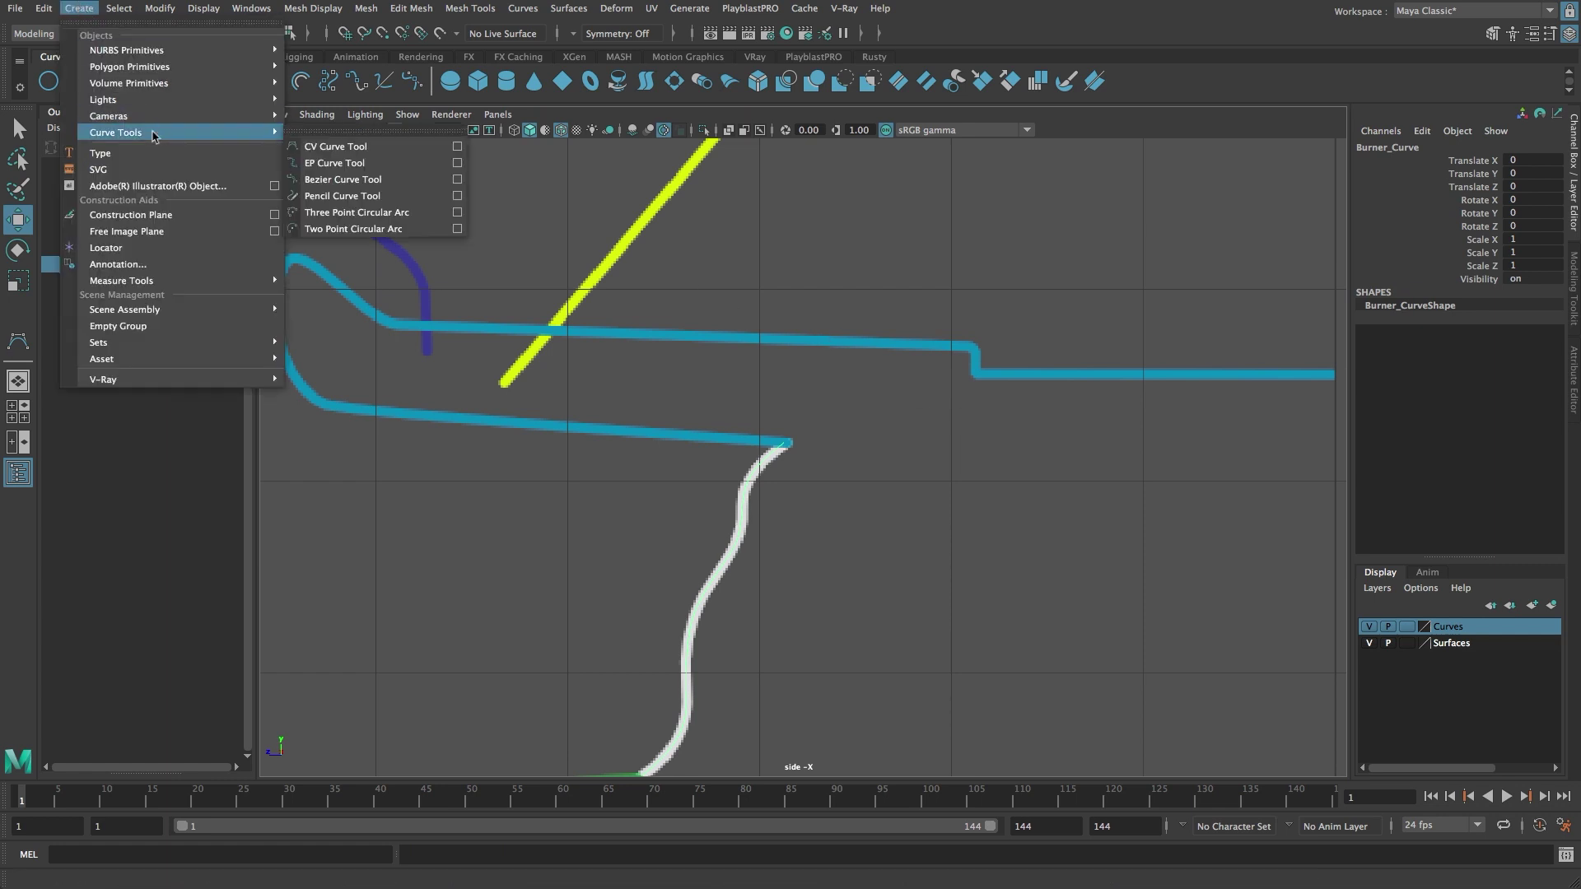
left_click(383, 148)
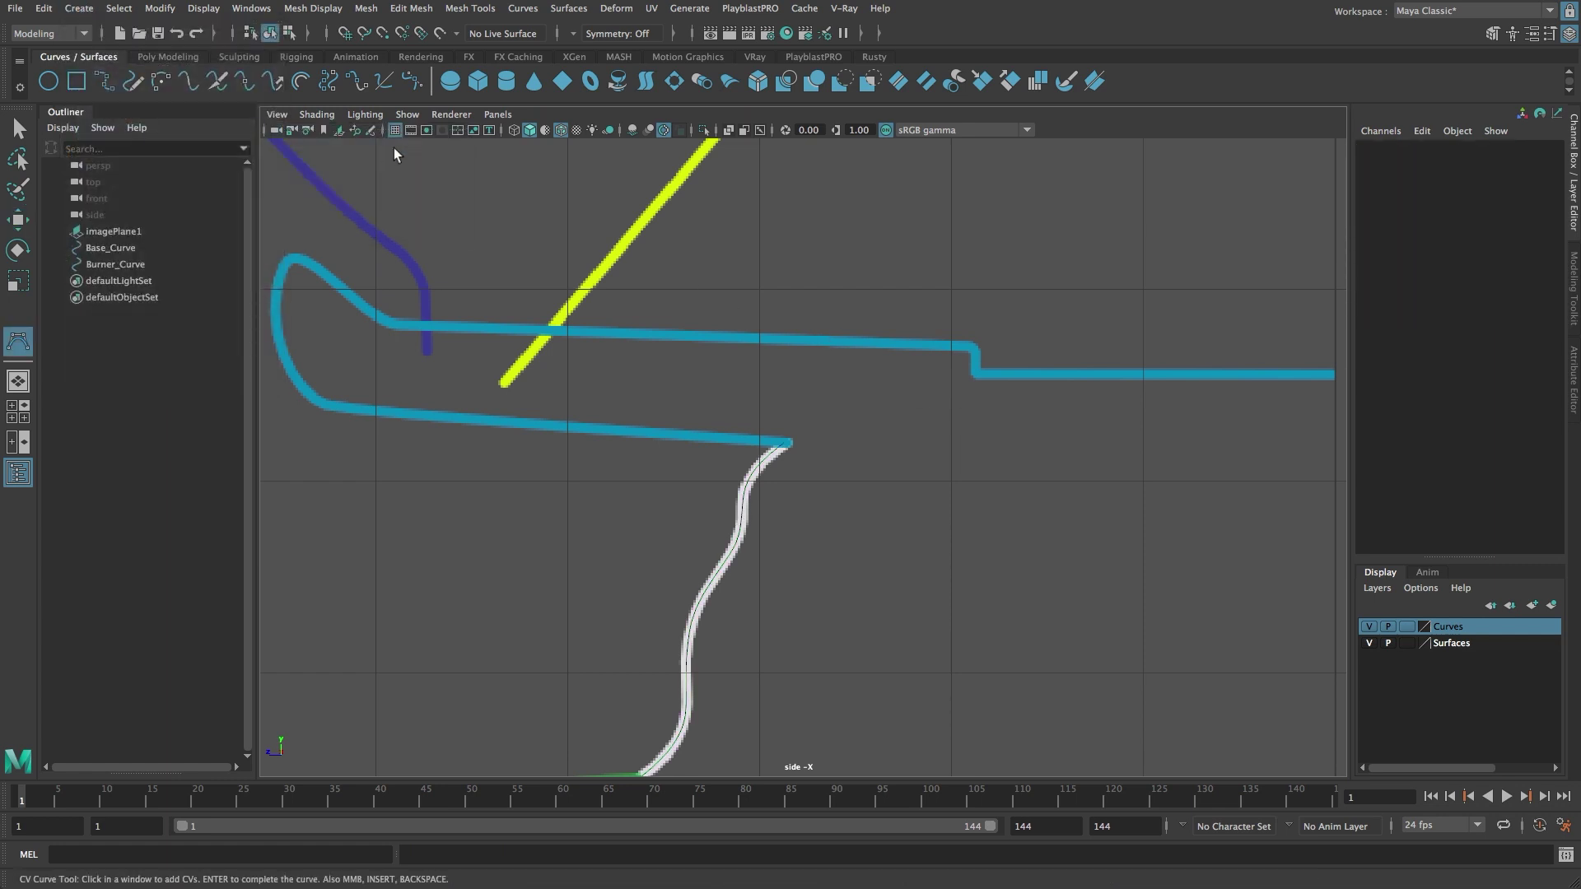
left_click(363, 33)
left_click(738, 542)
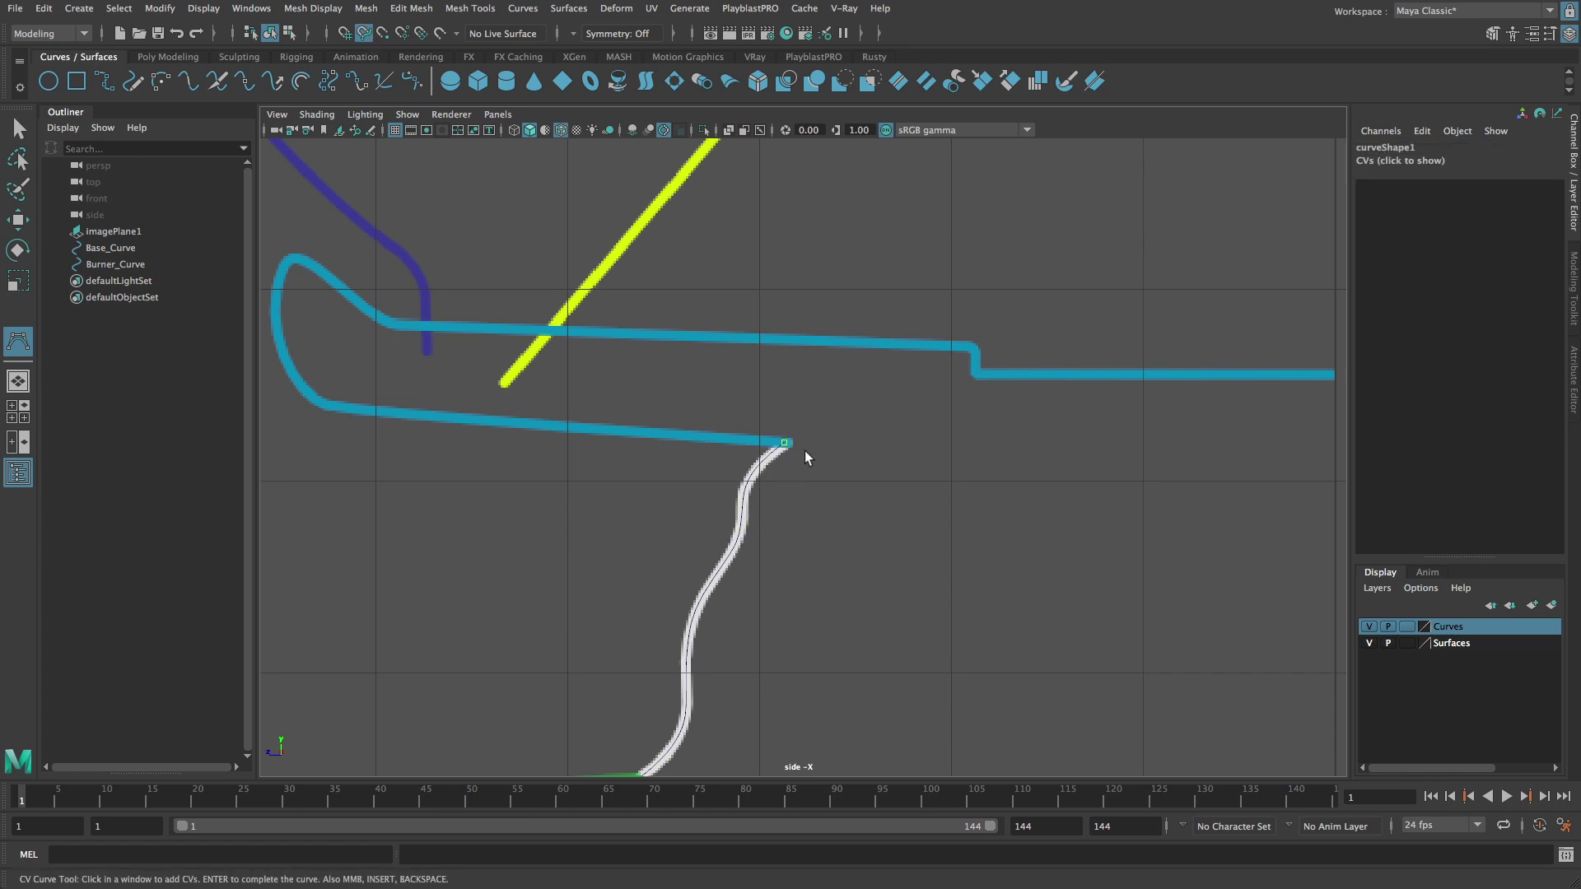
scroll(802, 452, "up", 2)
scroll(795, 460, "up", 2)
- Place CVs along the lower straight section of the light-blue profile, working away from the upper end of Burner_Curve
middle_click_drag(656, 426, 863, 446, "alt")
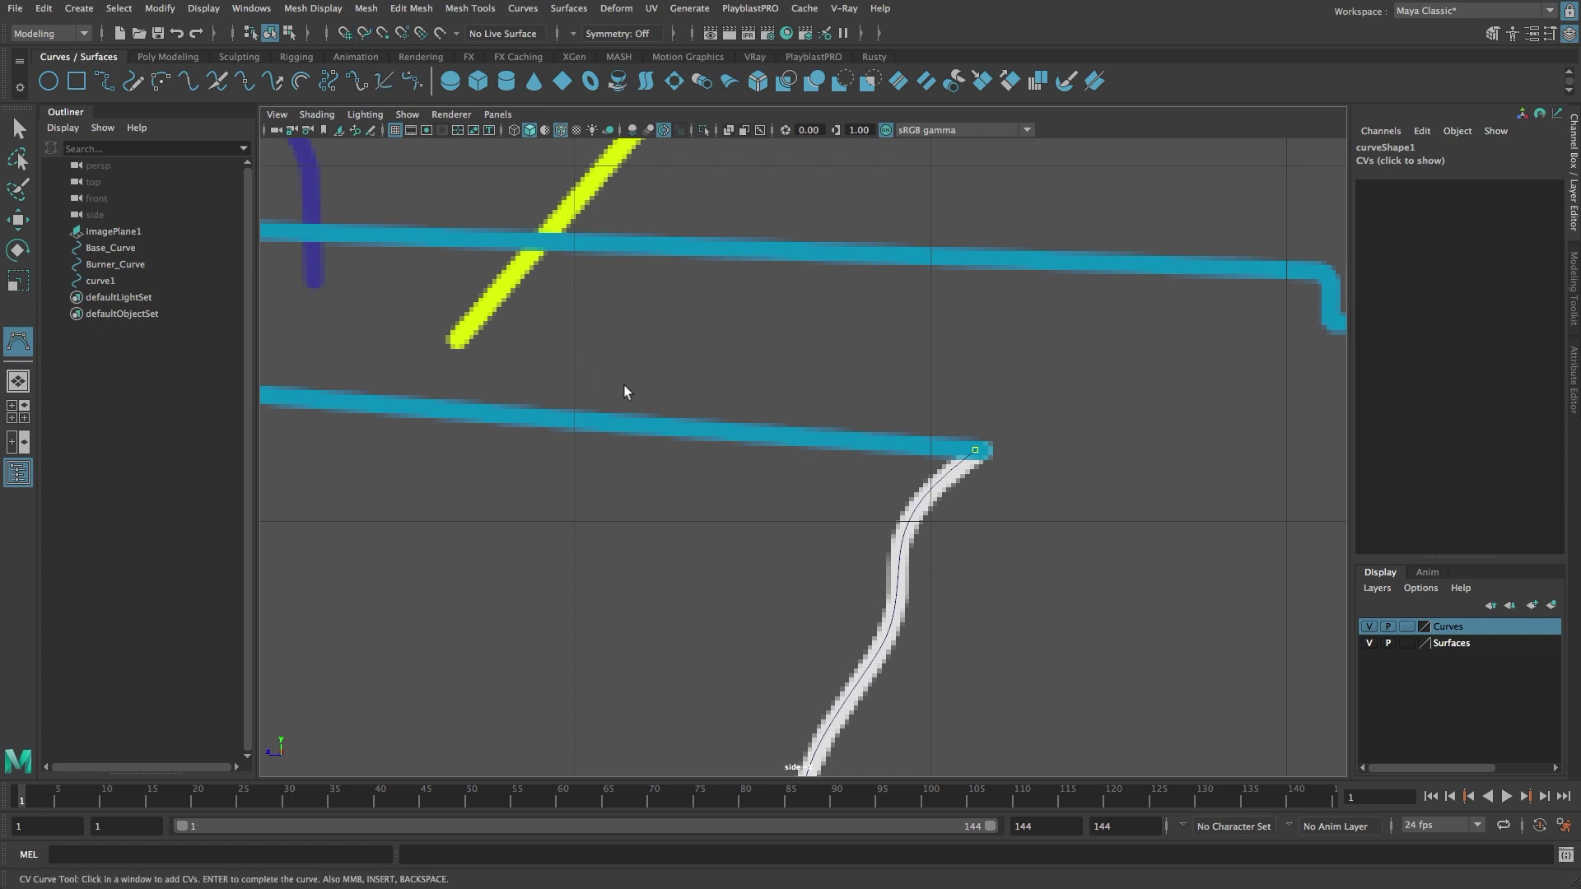
left_click(730, 433)
left_click(575, 425)
middle_click_drag(533, 449, 865, 497, "alt")
left_click(547, 442)
left_click(466, 431)
scroll(442, 480, "up", 4)
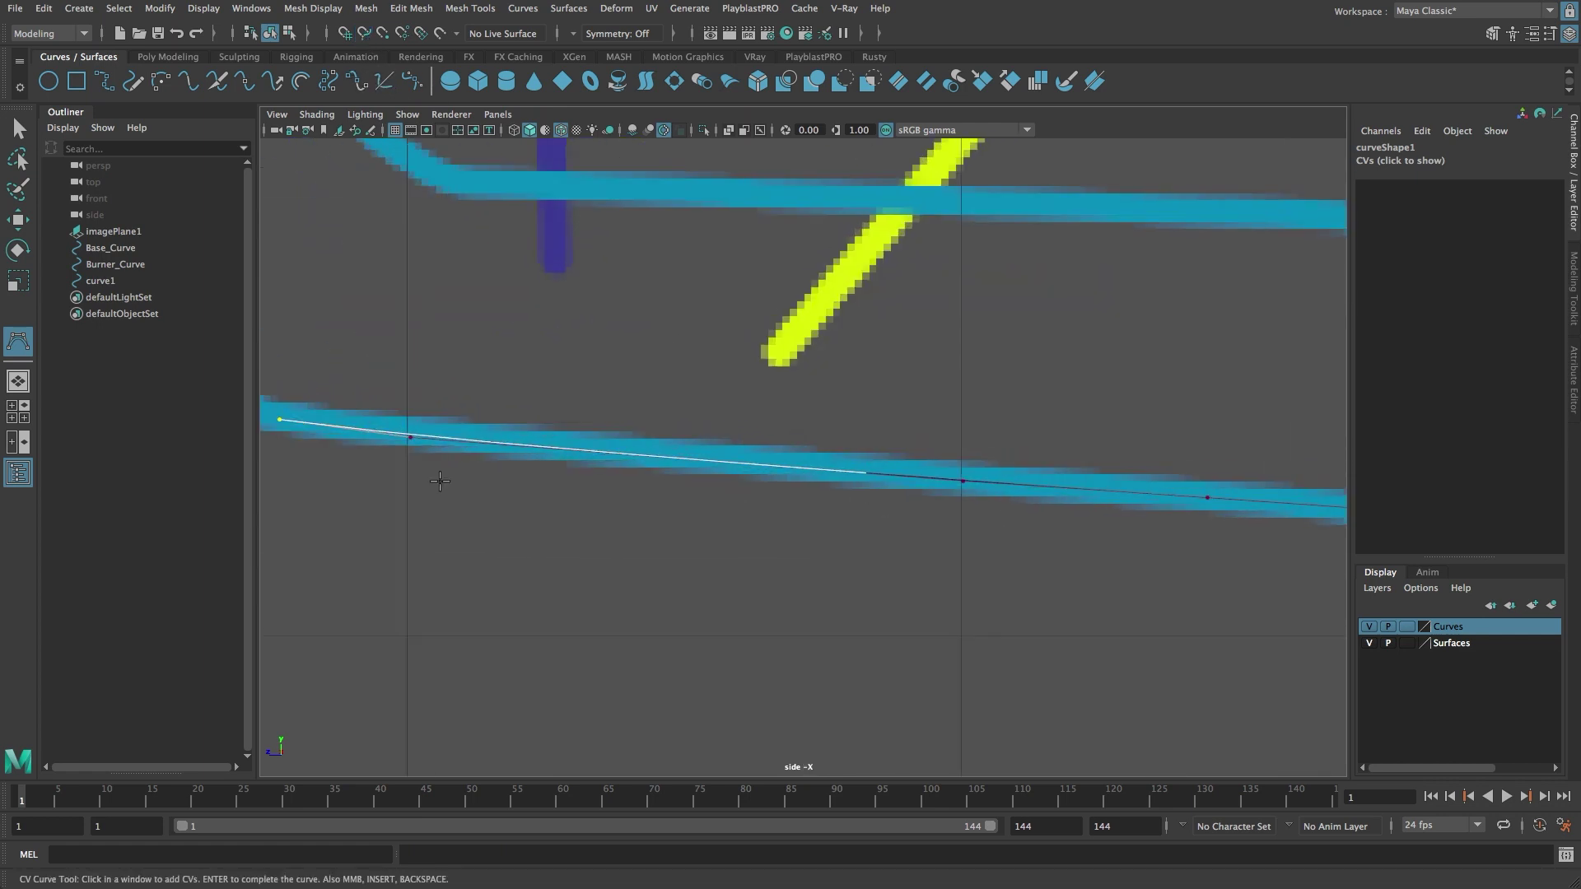
- Continue the CV curve around the light-blue profile's rounded outer bend and up toward its peak
middle_click_drag(441, 480, 947, 563, "alt")
left_click(662, 465)
middle_click_drag(589, 341, 599, 576, "alt")
left_click(560, 480)
left_click(563, 357)
left_click(580, 303)
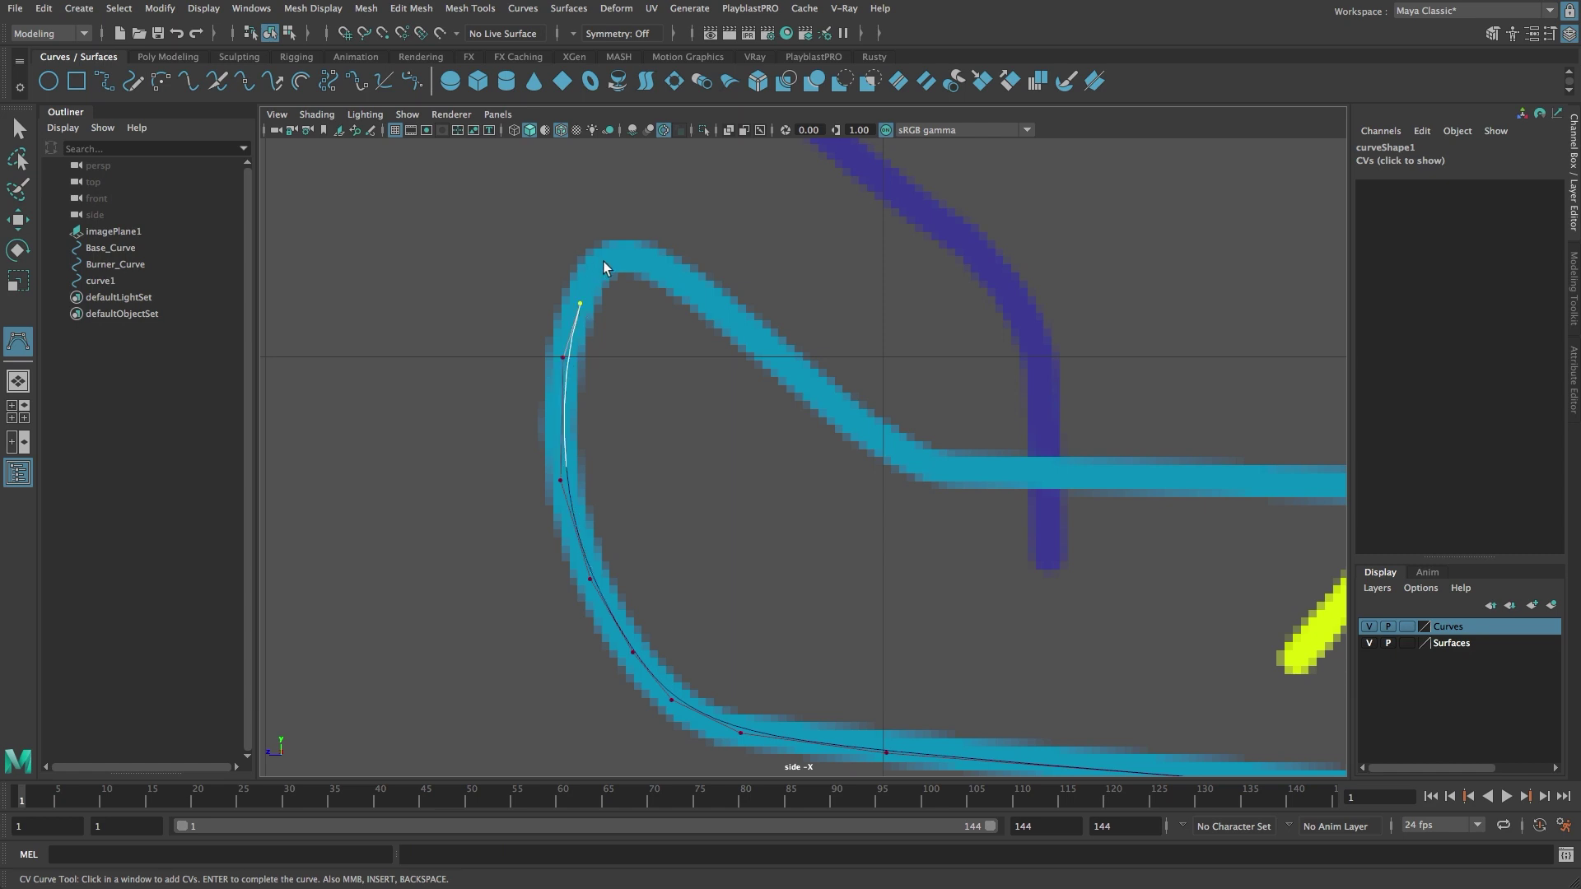
- Place CVs over the peak of the light-blue loop and down its slope to the start of the upper straight section
left_click(603, 262)
left_click(653, 262)
left_click(710, 301)
left_click(775, 355)
left_click(842, 410)
left_click(910, 459)
left_click(926, 468)
left_click(951, 471)
- Extend the CV curve along the upper straight section of the light-blue line up to its small step
scroll(947, 453, "down", 4)
middle_click_drag(947, 453, 412, 398, "alt")
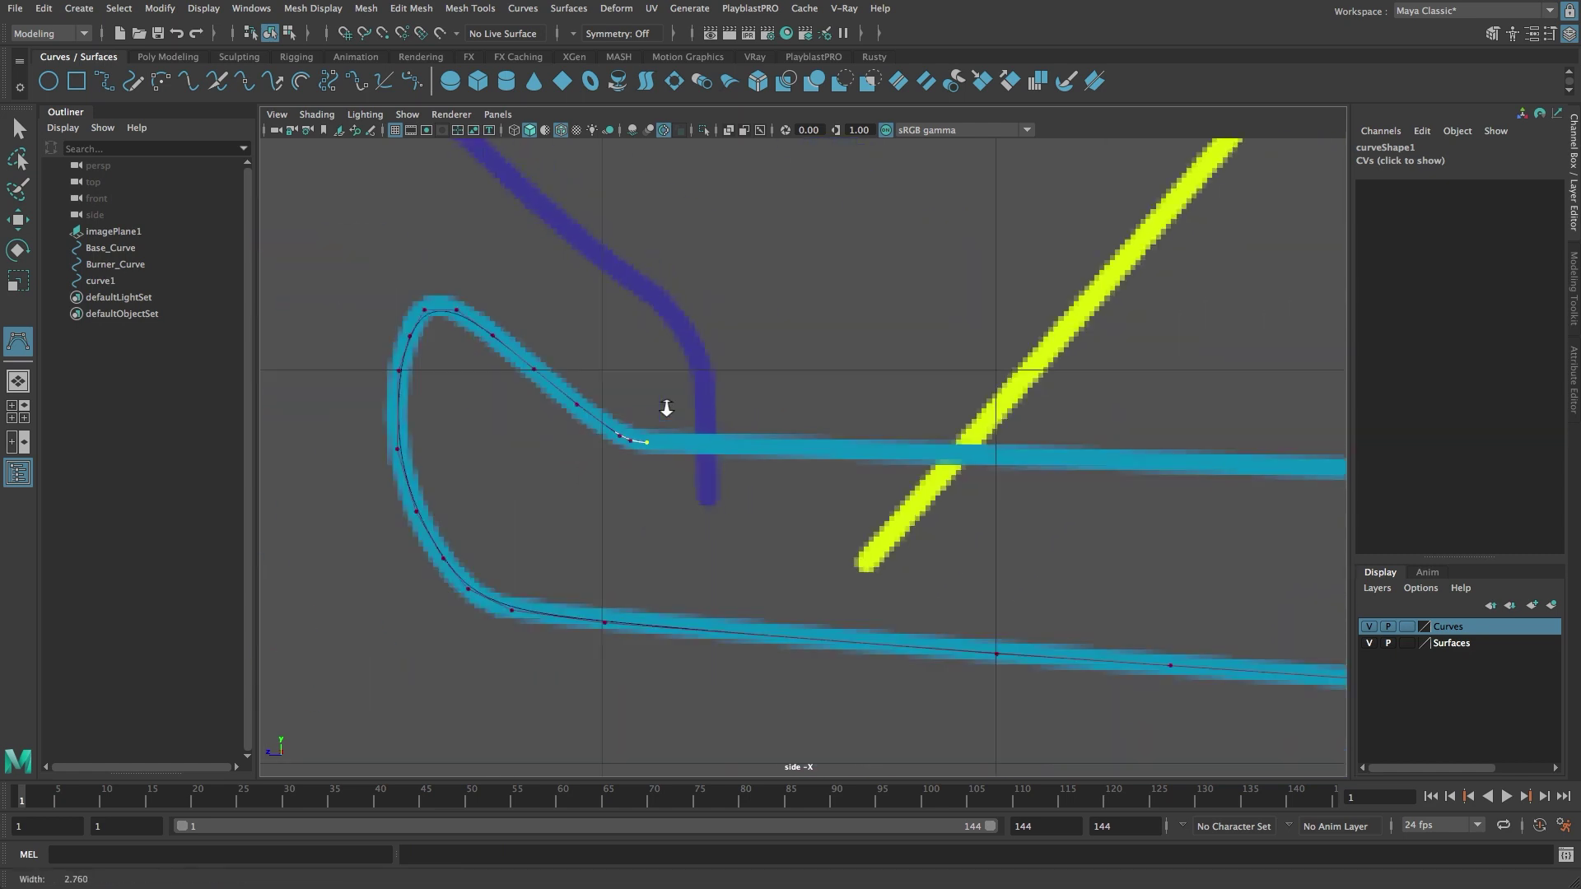
left_click(729, 434)
left_click(1111, 449)
middle_click_drag(1149, 418, 585, 406, "alt")
scroll(585, 406, "up", 5)
left_click(770, 398)
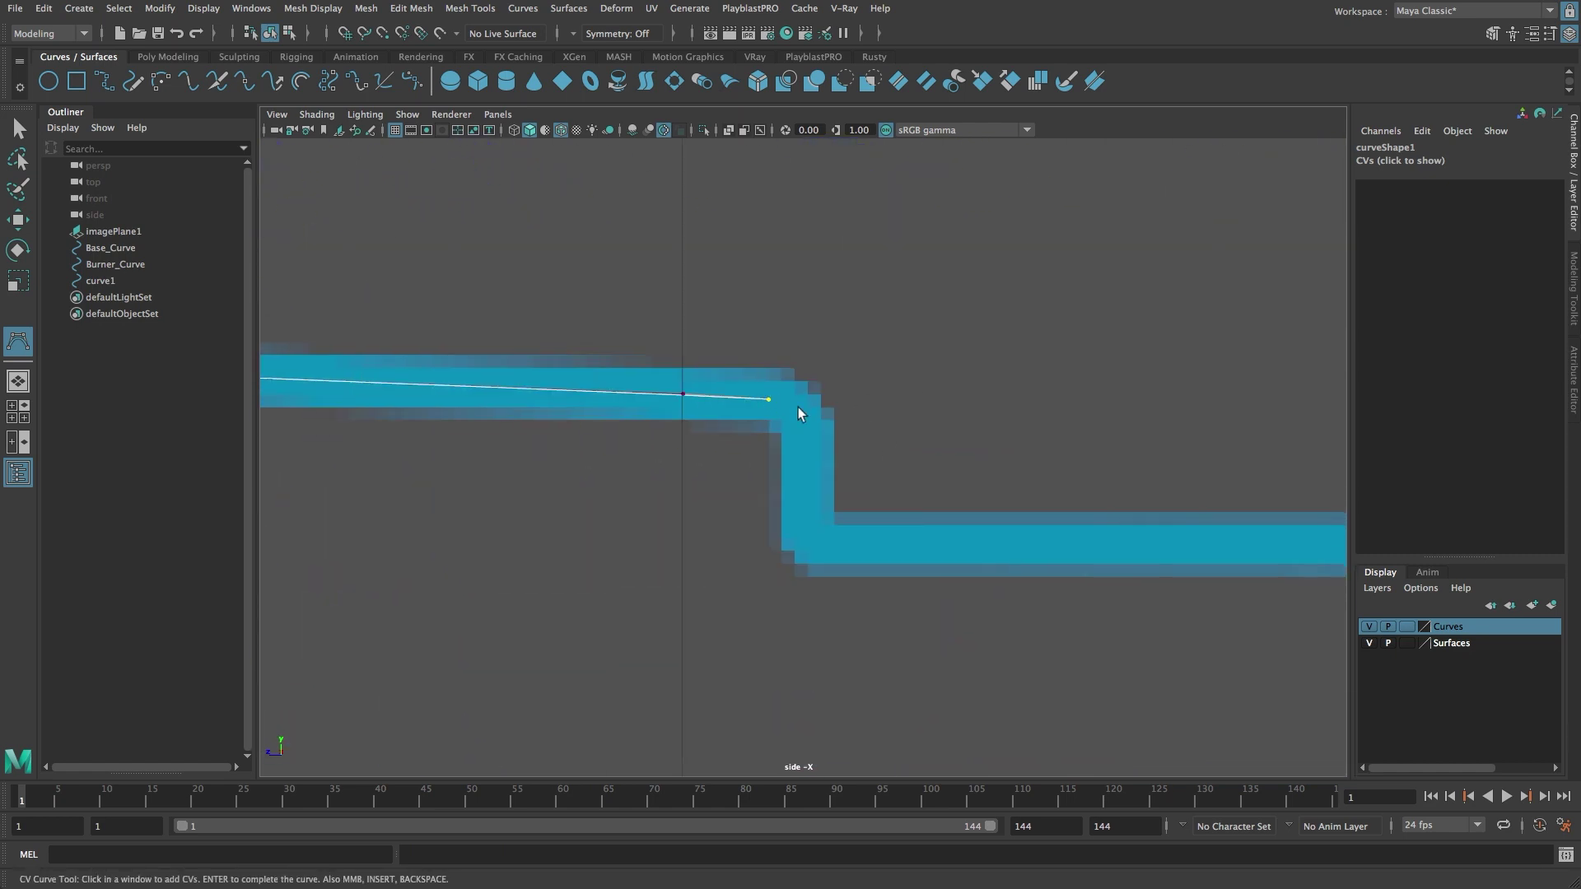
- Place CVs around the small step and along the final straight to the centre line, completing the light-blue curve
left_click(798, 407)
left_click(806, 437)
left_click(803, 510)
left_click(808, 545)
left_click(838, 547)
left_click(1004, 505)
middle_click_drag(1003, 505, 680, 490, "alt")
left_click(1159, 490)
key("Return")
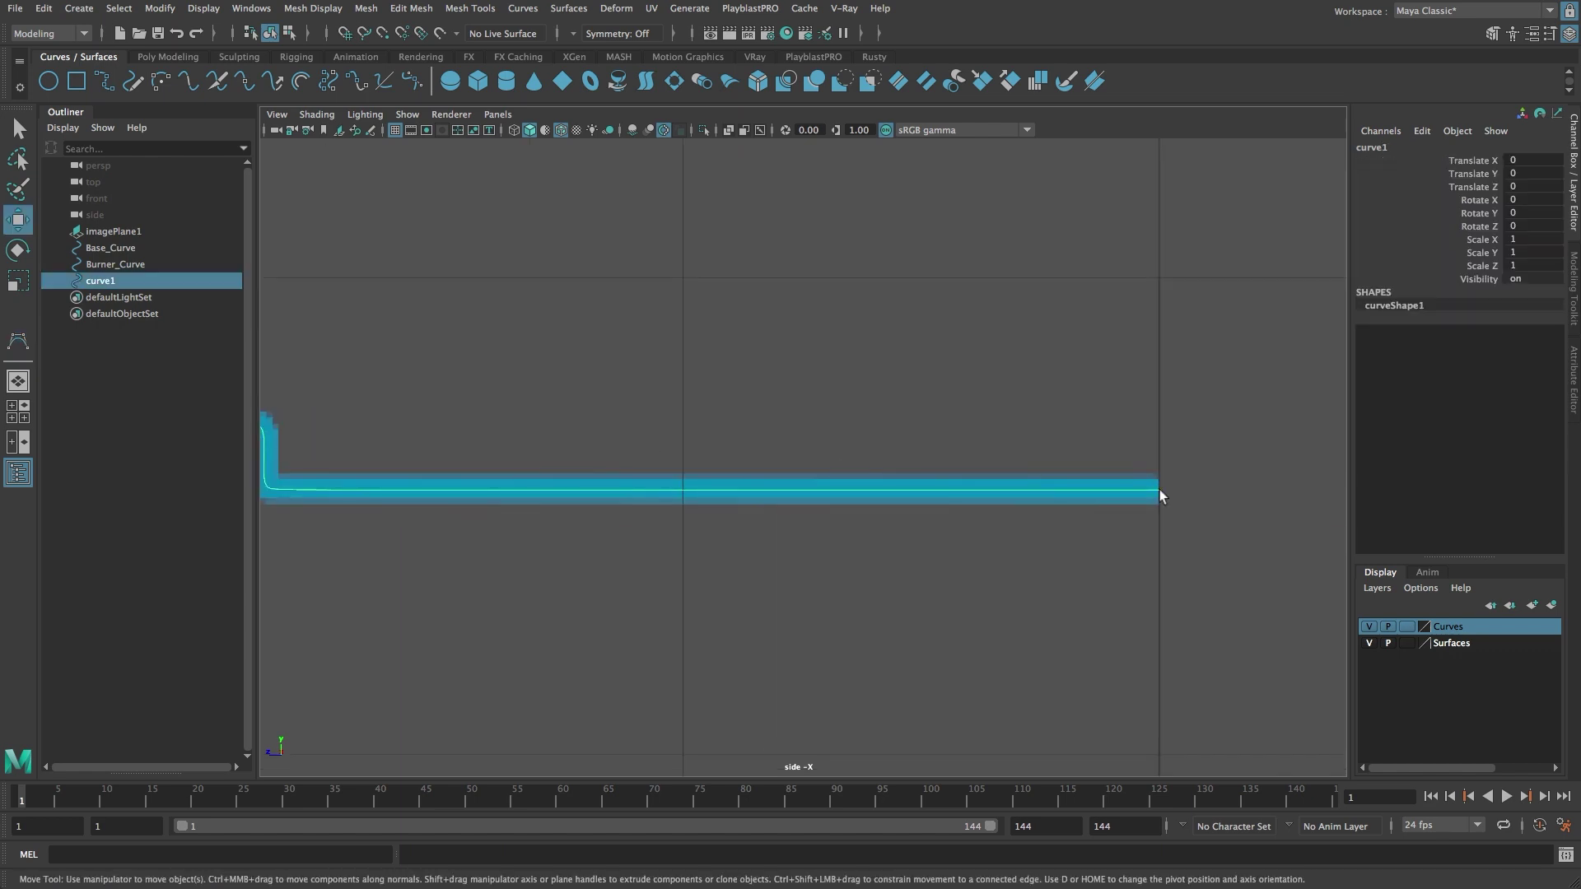
- Switch to component mode and adjust the CVs at the small step to centre the curve on the light-blue line
key("F8")
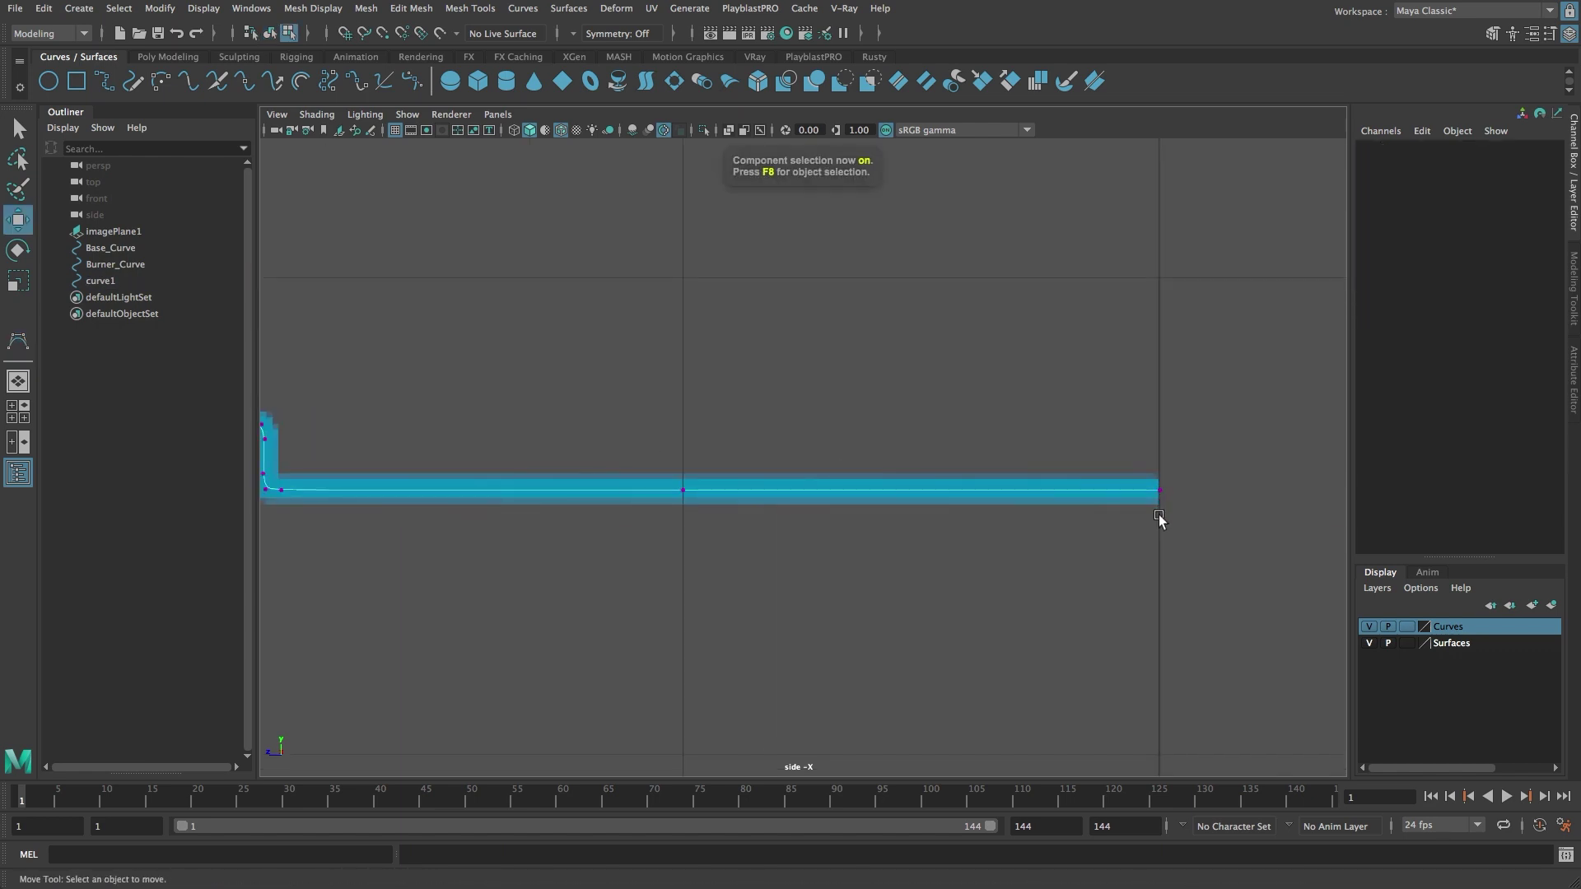
middle_click_drag(271, 532, 734, 561, "alt")
scroll(888, 496, "up", 5)
left_click(853, 518)
key("Left")
key("Left")
key("Left")
middle_click_drag(904, 446, 906, 439)
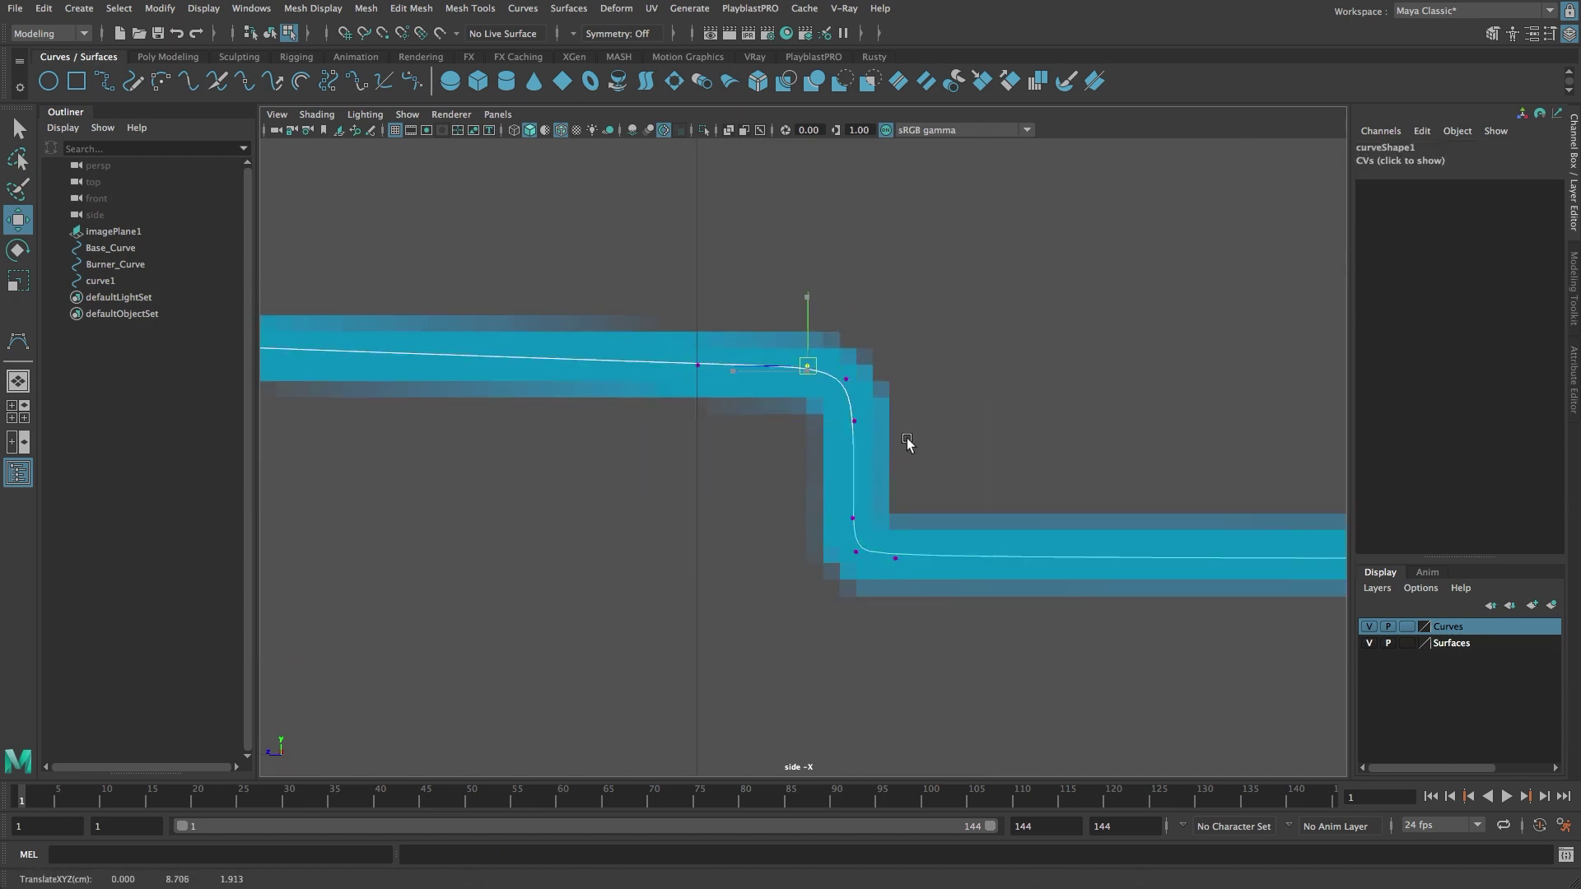
- Work back through the CVs along the upper straight section to the bend where it meets the slope, centring them on the line
key("Left")
key("Left")
key("Left")
key("Left")
scroll(914, 495, "down", 5)
middle_click_drag(535, 511, 921, 546, "alt")
middle_click_drag(272, 520, 808, 565, "alt")
scroll(808, 565, "up", 2)
middle_click_drag(341, 551, 939, 586, "alt")
scroll(938, 589, "up", 4)
middle_click_drag(297, 582, 900, 565, "alt")
key("Left")
key("Left")
key("Left")
- Adjust the CVs along the slope toward the loop's peak so the curve follows the middle of the light-blue line
middle_click_drag(595, 486, 855, 672, "alt")
key("Left")
key("Left")
key("Left")
key("Left")
key("Left")
key("Left")
key("Left")
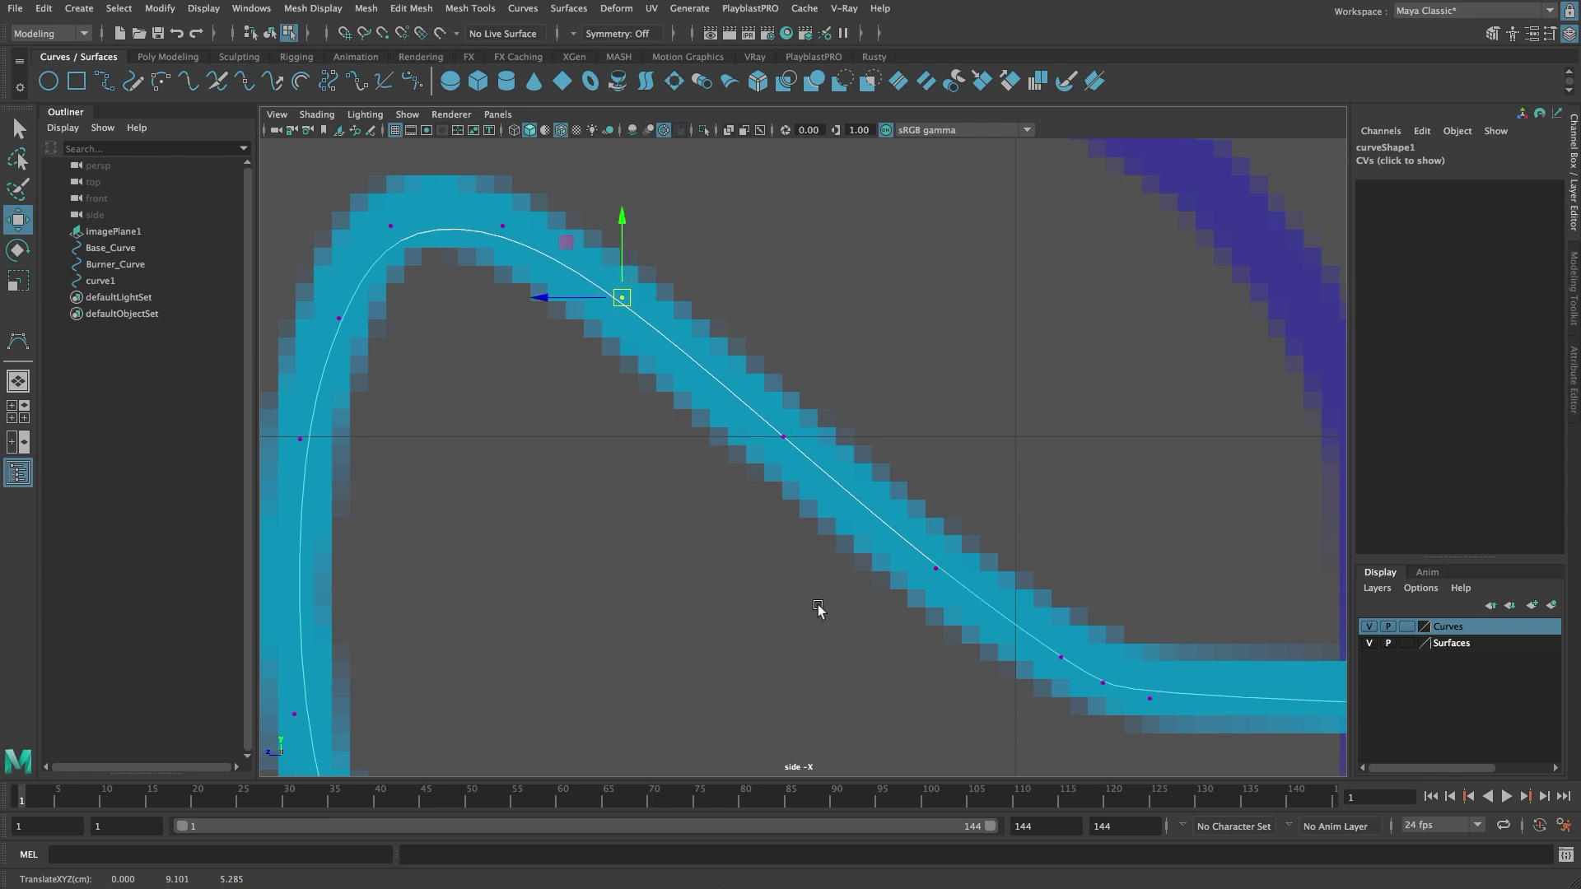
- Adjust the CVs down the rounded outer bend to centre the curve on the light-blue line
key("f")
key("Left")
middle_click_drag(913, 730, 885, 499, "alt")
middle_click_drag(885, 499, 879, 497)
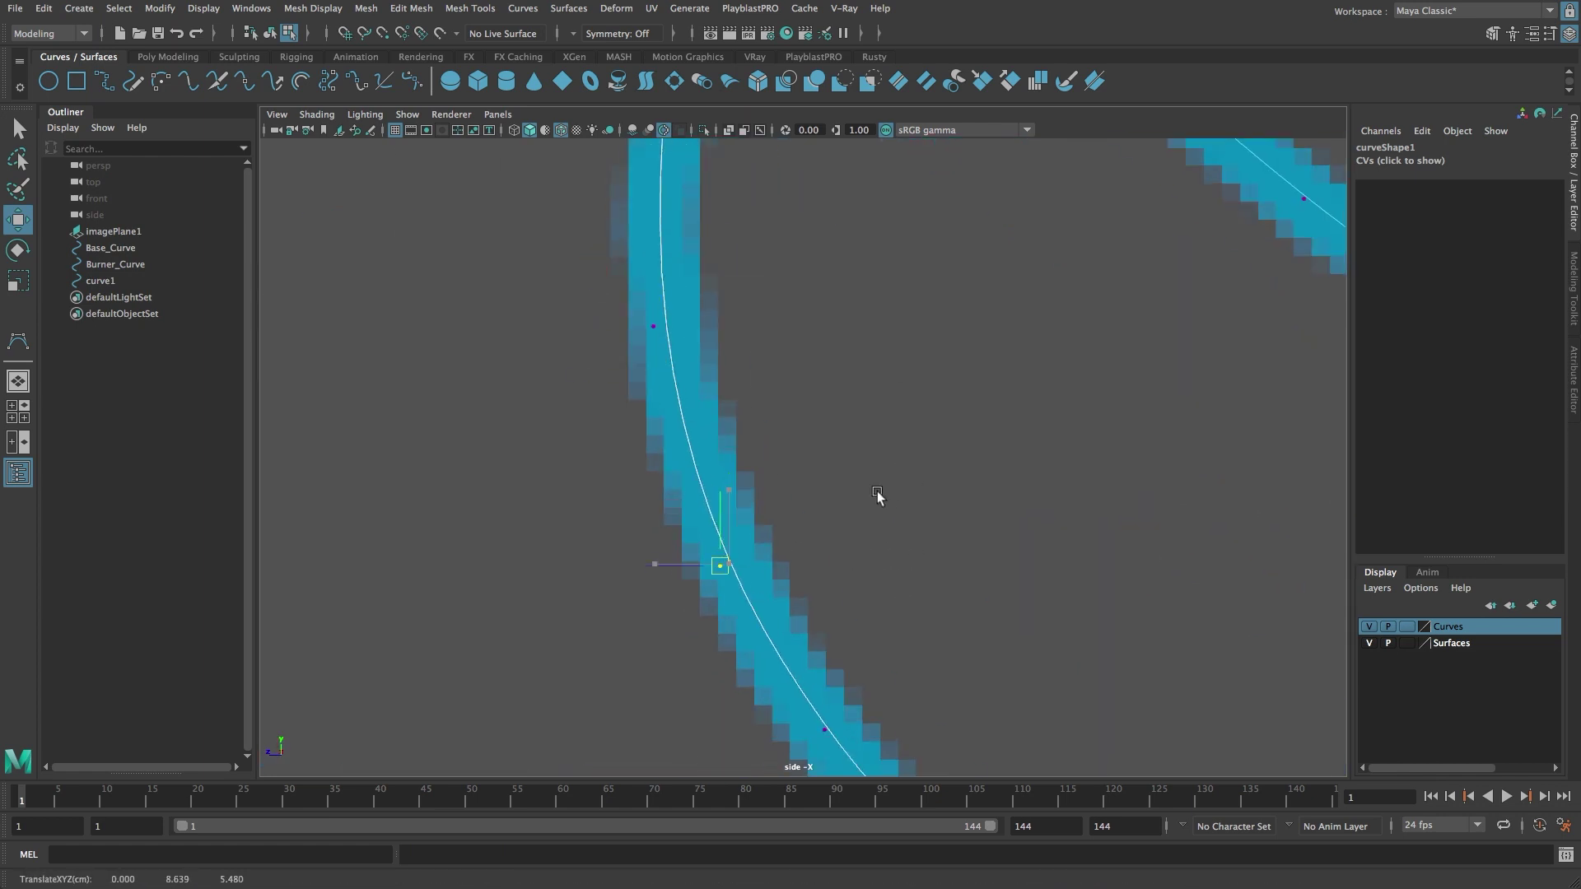
key("Left")
middle_click_drag(959, 735, 853, 383, "alt")
key("Left")
- Adjust the CVs along the lower straight section toward Burner_Curve, shifting them vertically onto the middle of the light-blue line
middle_click_drag(1158, 438, 777, 416, "alt")
middle_click_drag(1318, 494, 900, 427, "alt")
scroll(900, 427, "down", 4)
left_click_drag(1055, 445, 1055, 448)
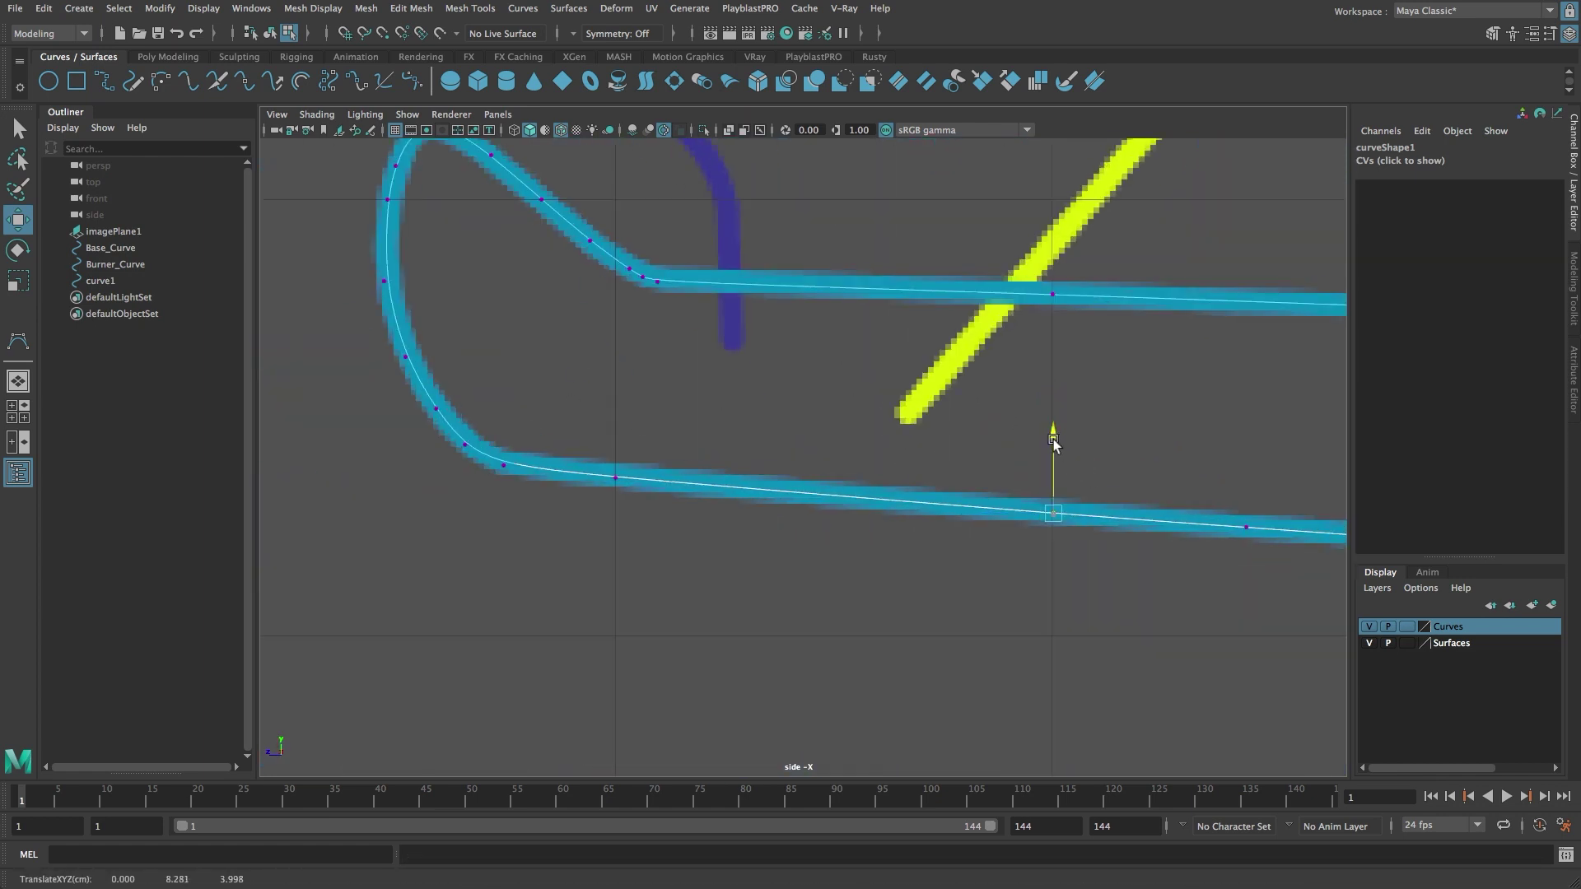
middle_click_drag(1055, 448, 733, 416, "alt")
scroll(765, 494, "up", 4)
key("Left")
scroll(1087, 578, "down", 2)
middle_click_drag(1284, 574, 1038, 573, "alt")
key("Left")
right_click_drag(1235, 576, 898, 568, "alt")
left_click(1062, 537)
- Select the light-blue curve's end CV at the centre line and set its Z position to 0
middle_click_drag(1181, 524, 730, 548, "alt")
right_click_drag(730, 544, 1277, 549, "alt")
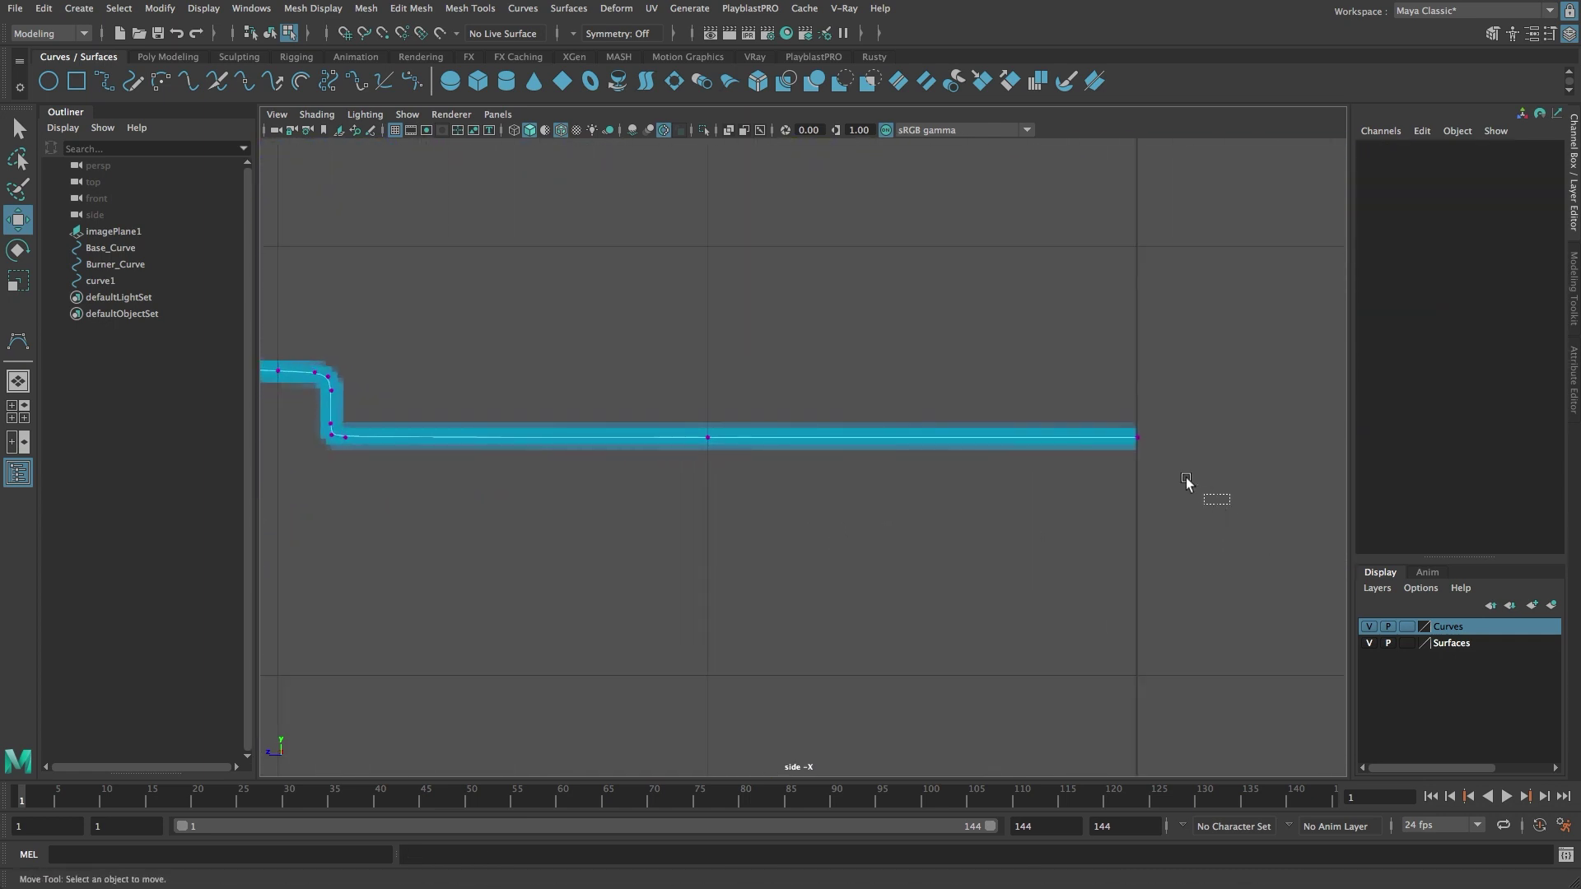
left_click_drag(1203, 487, 1115, 417)
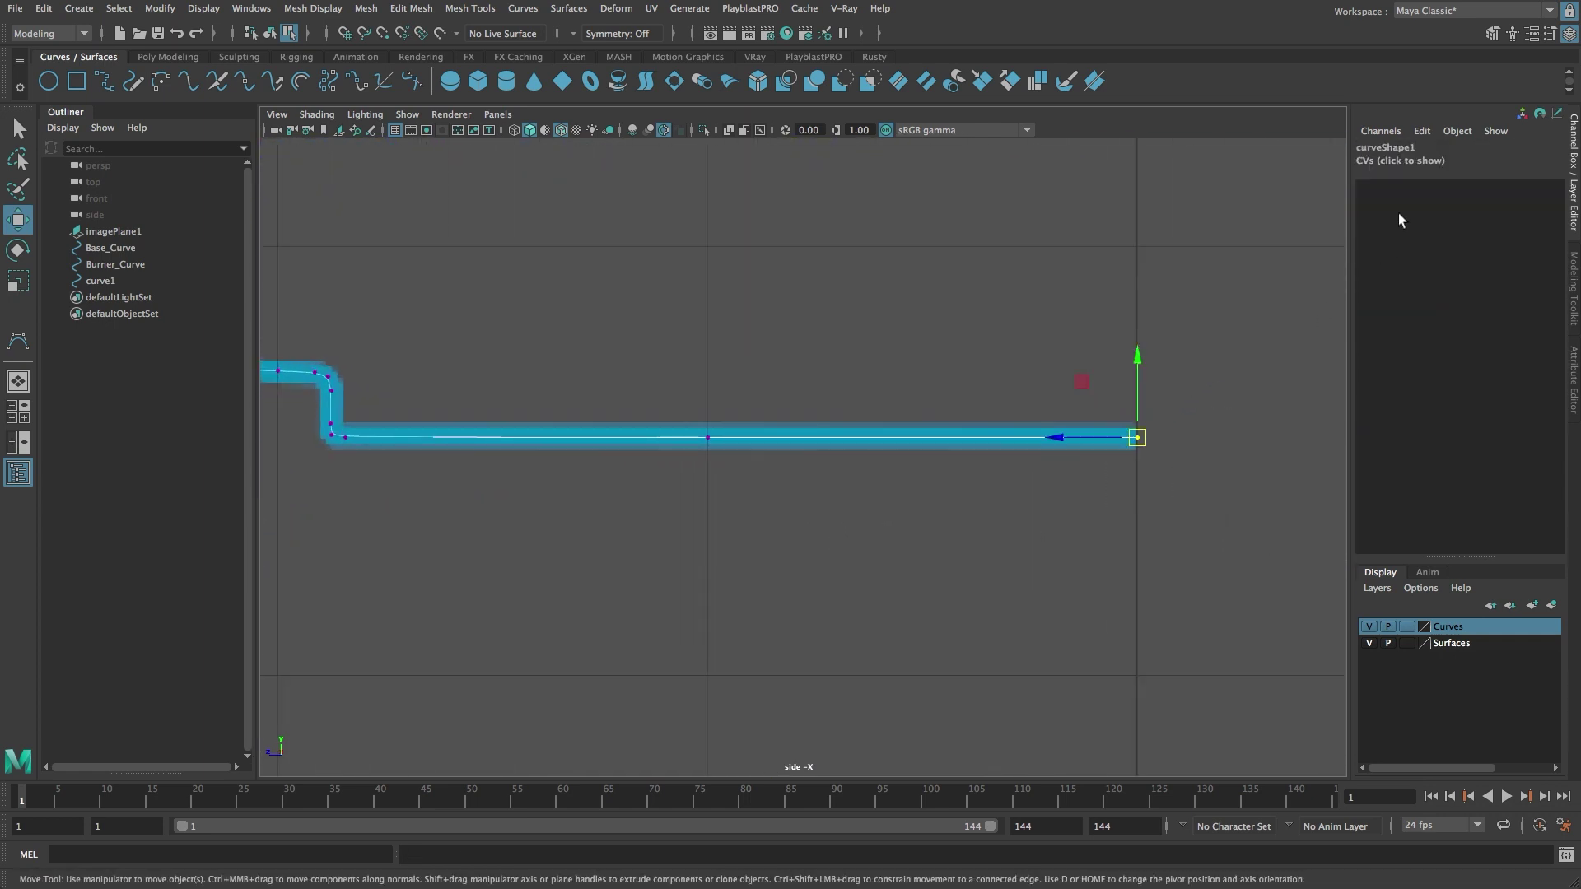
left_click(1408, 161)
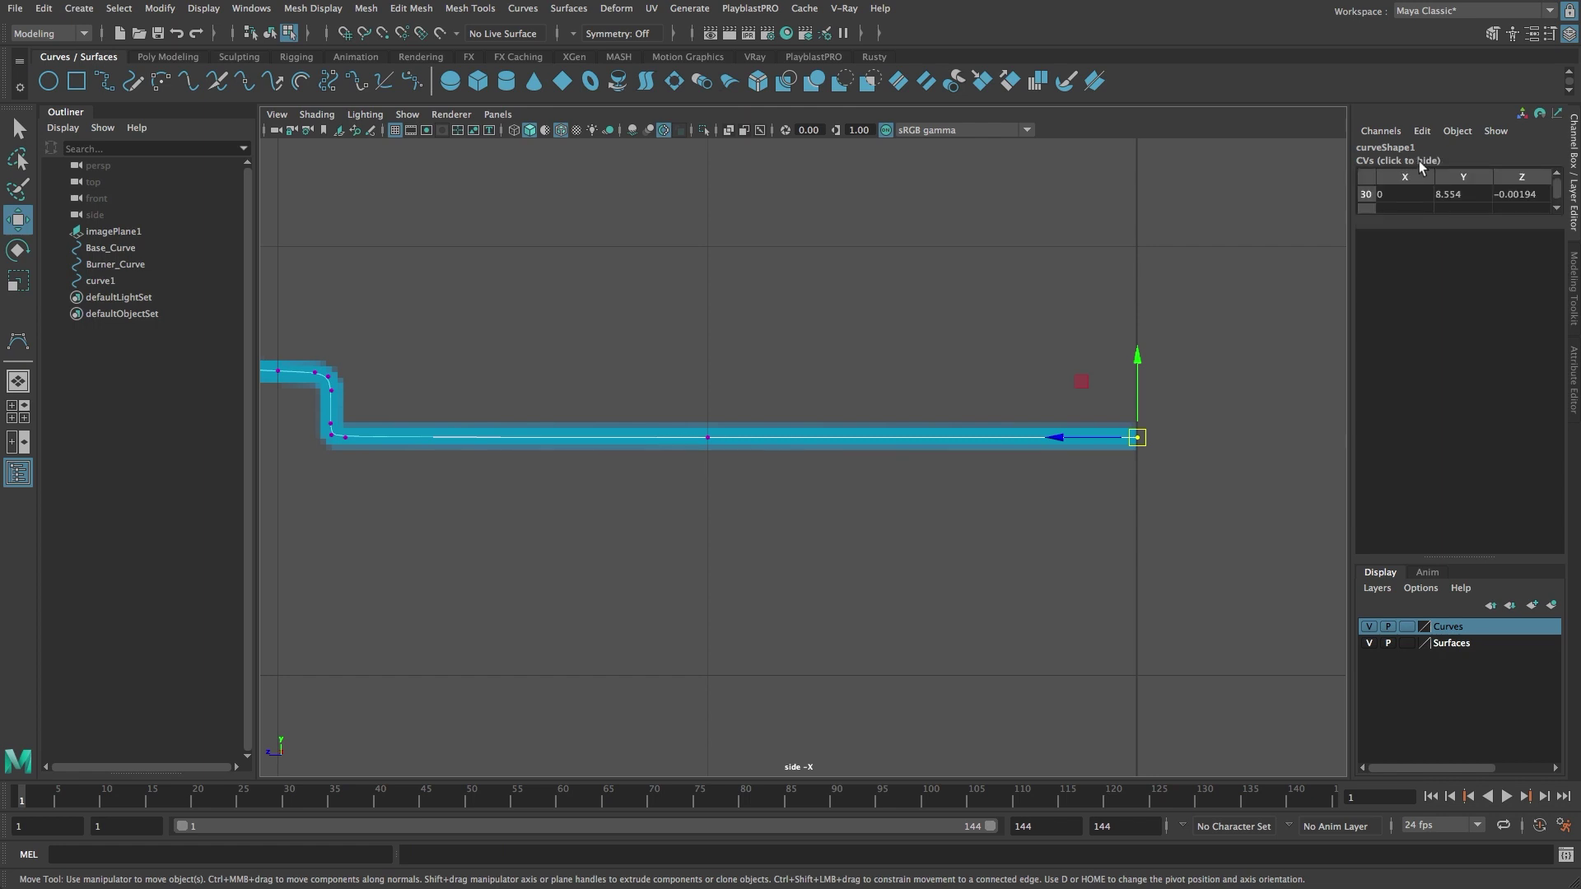
double_click(1537, 194)
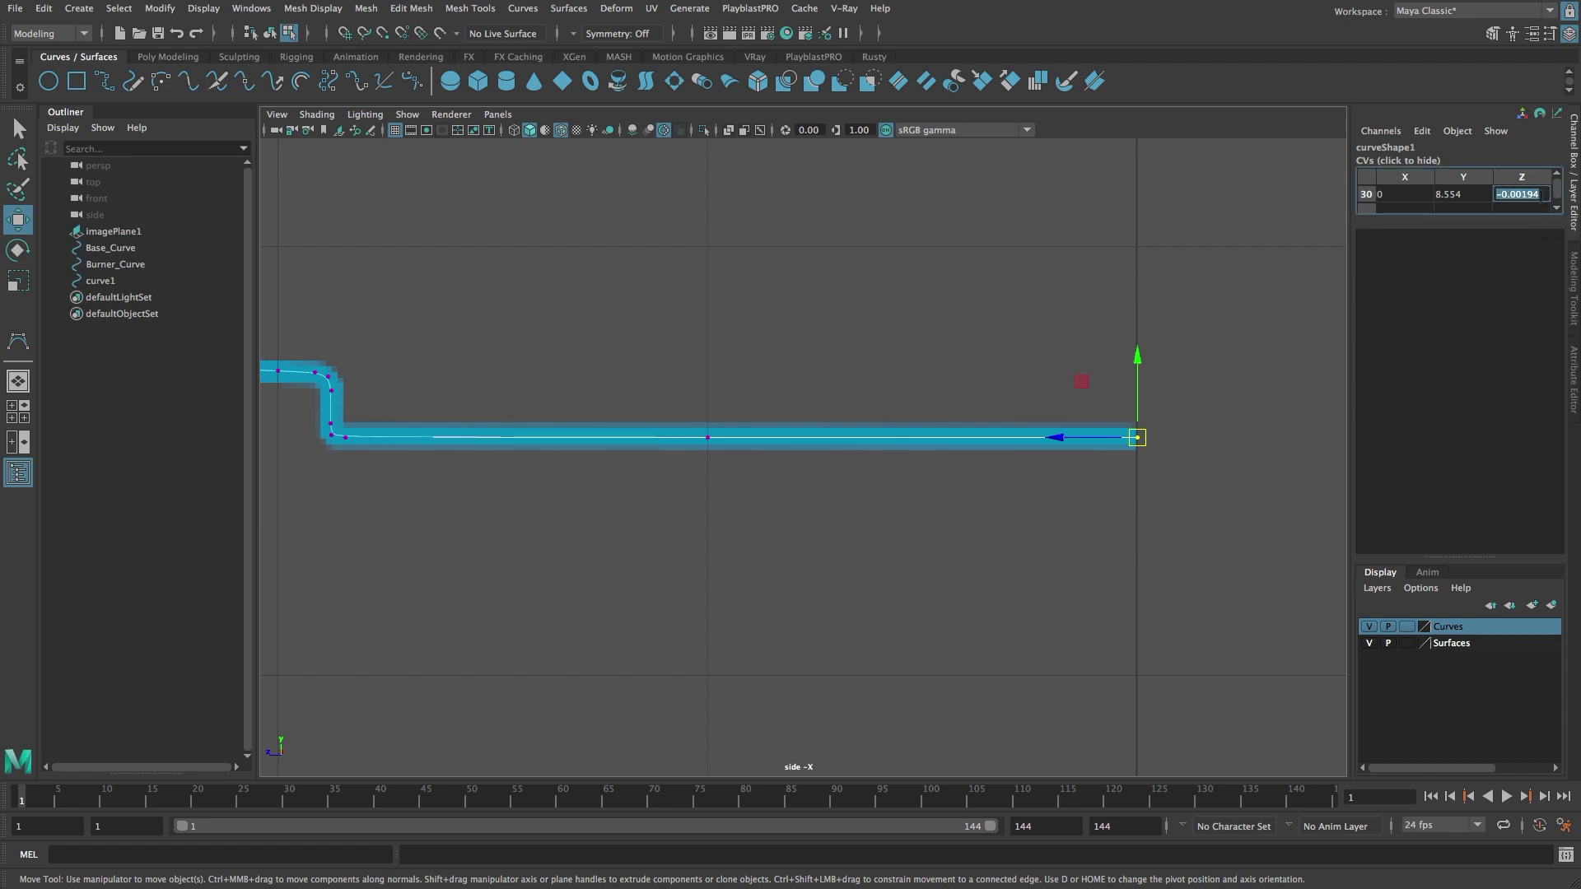
type("0")
key("Return")
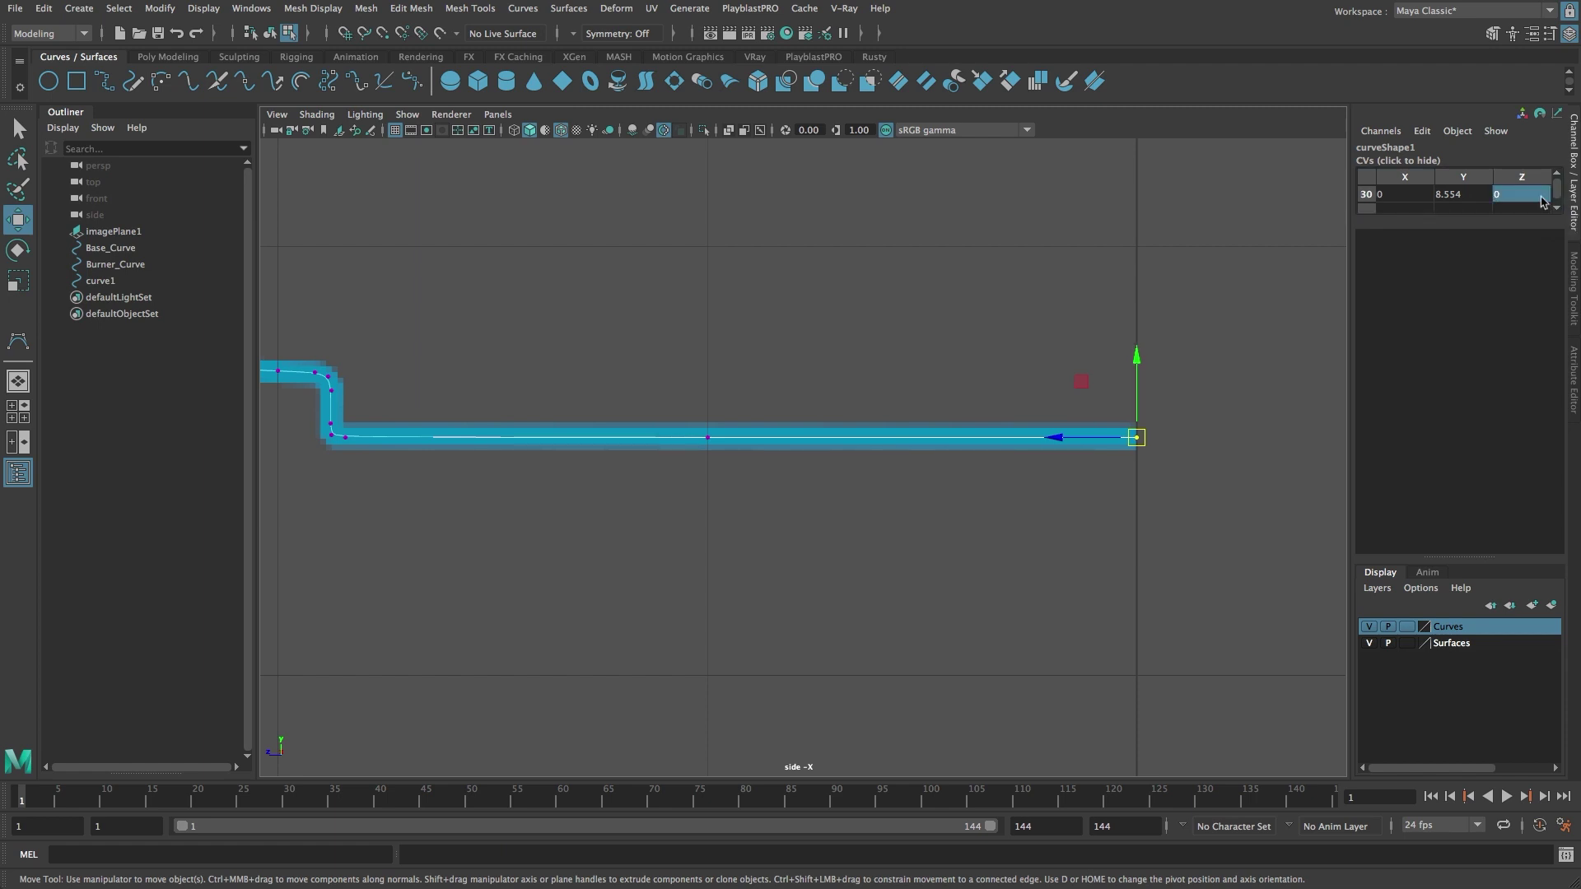
- Return to object mode, rename the light-blue curve as Grill_Curve and deselect it
left_click(1157, 341)
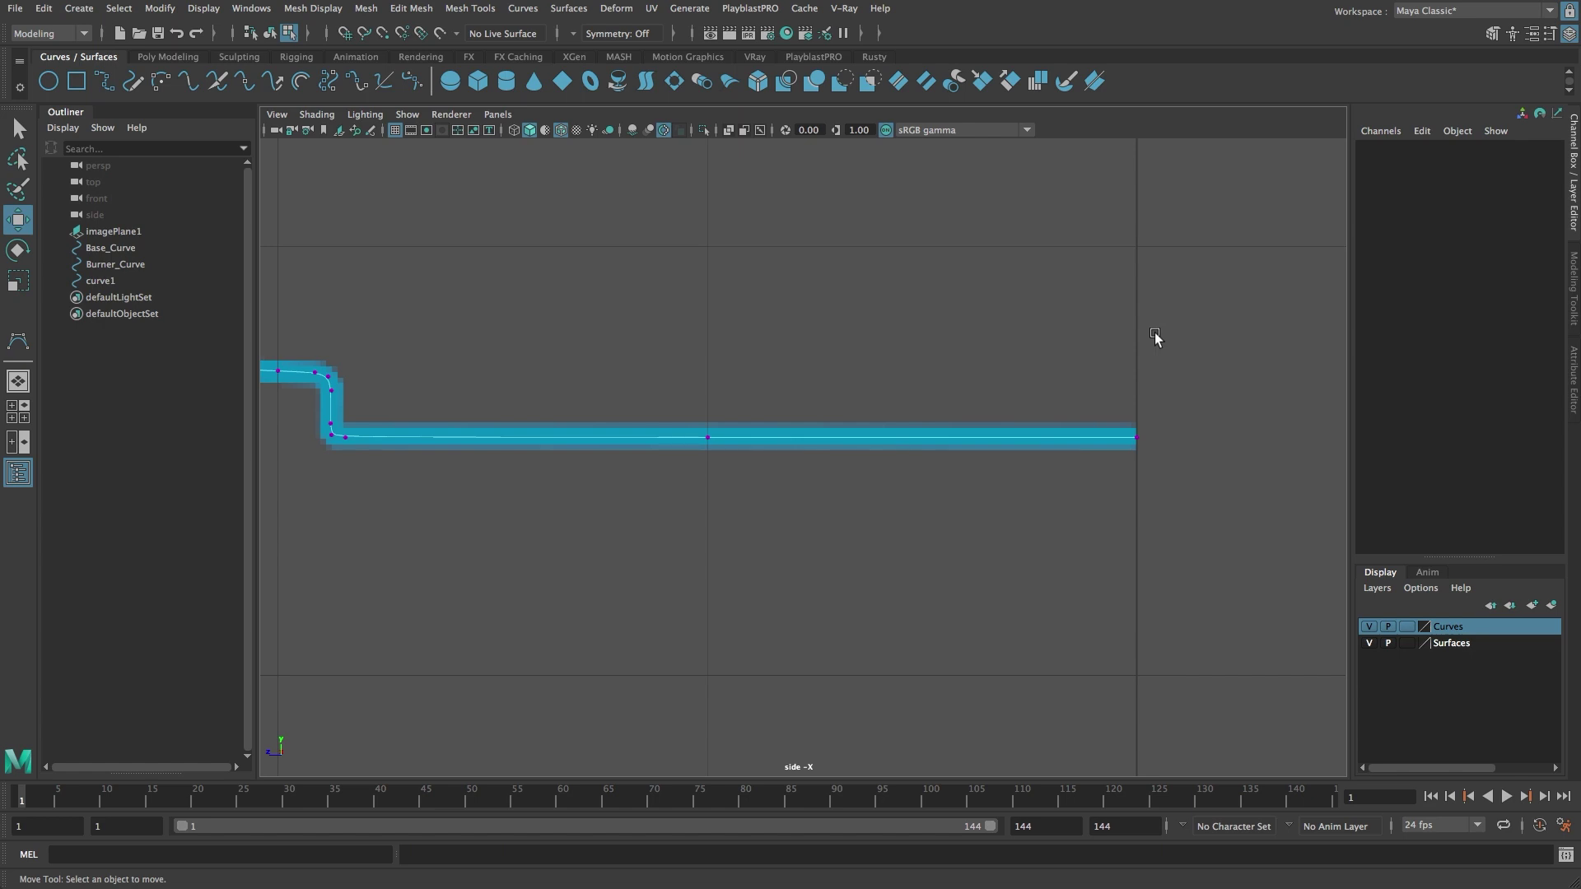
key("F8")
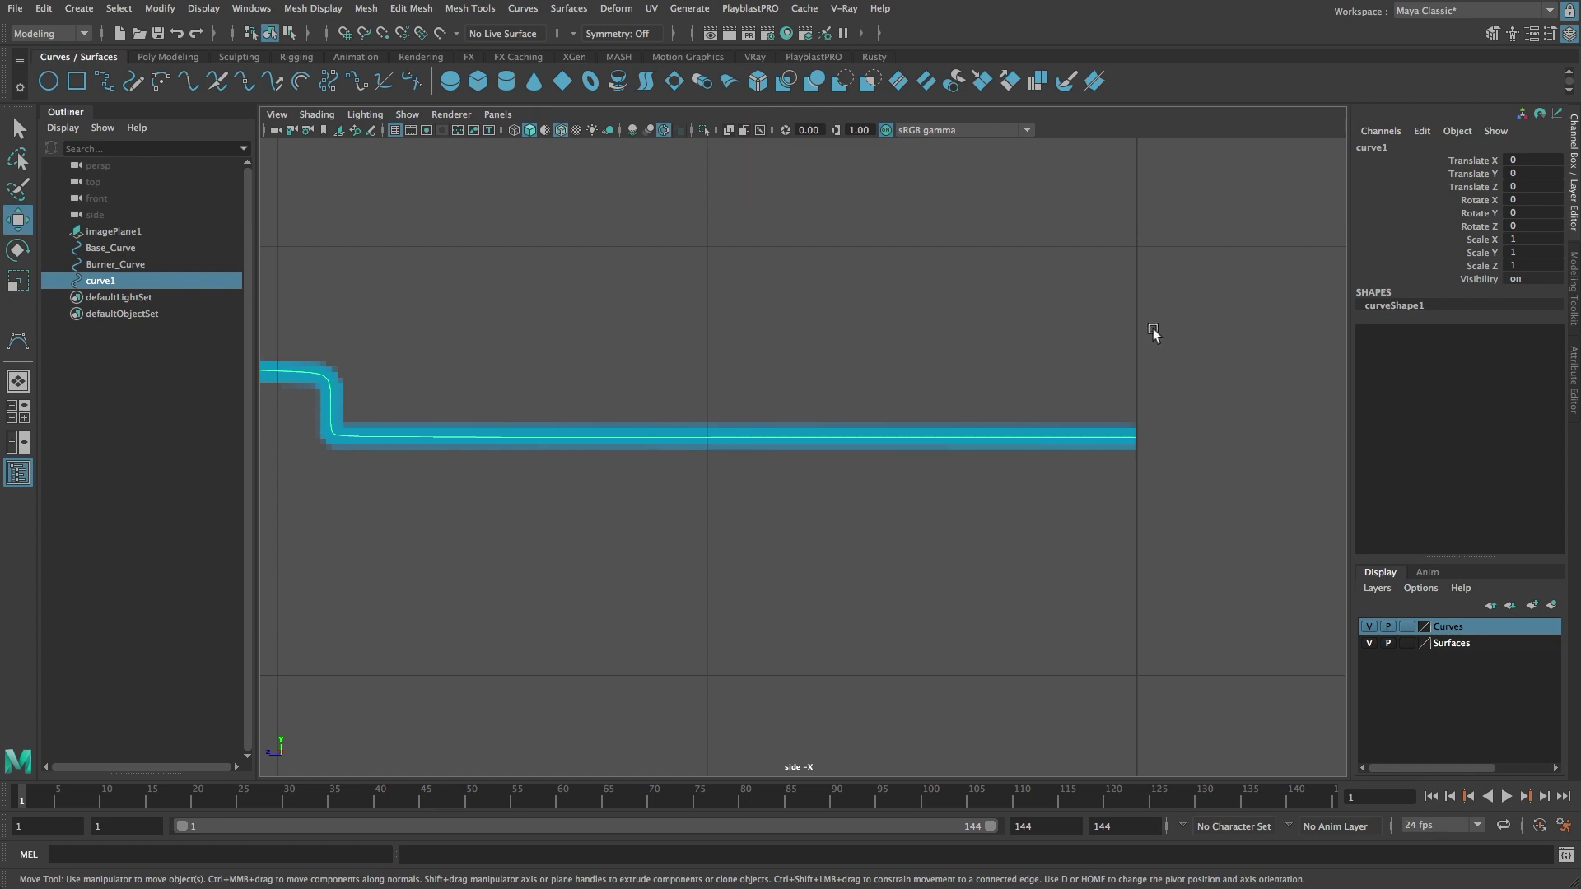
left_click(1381, 151)
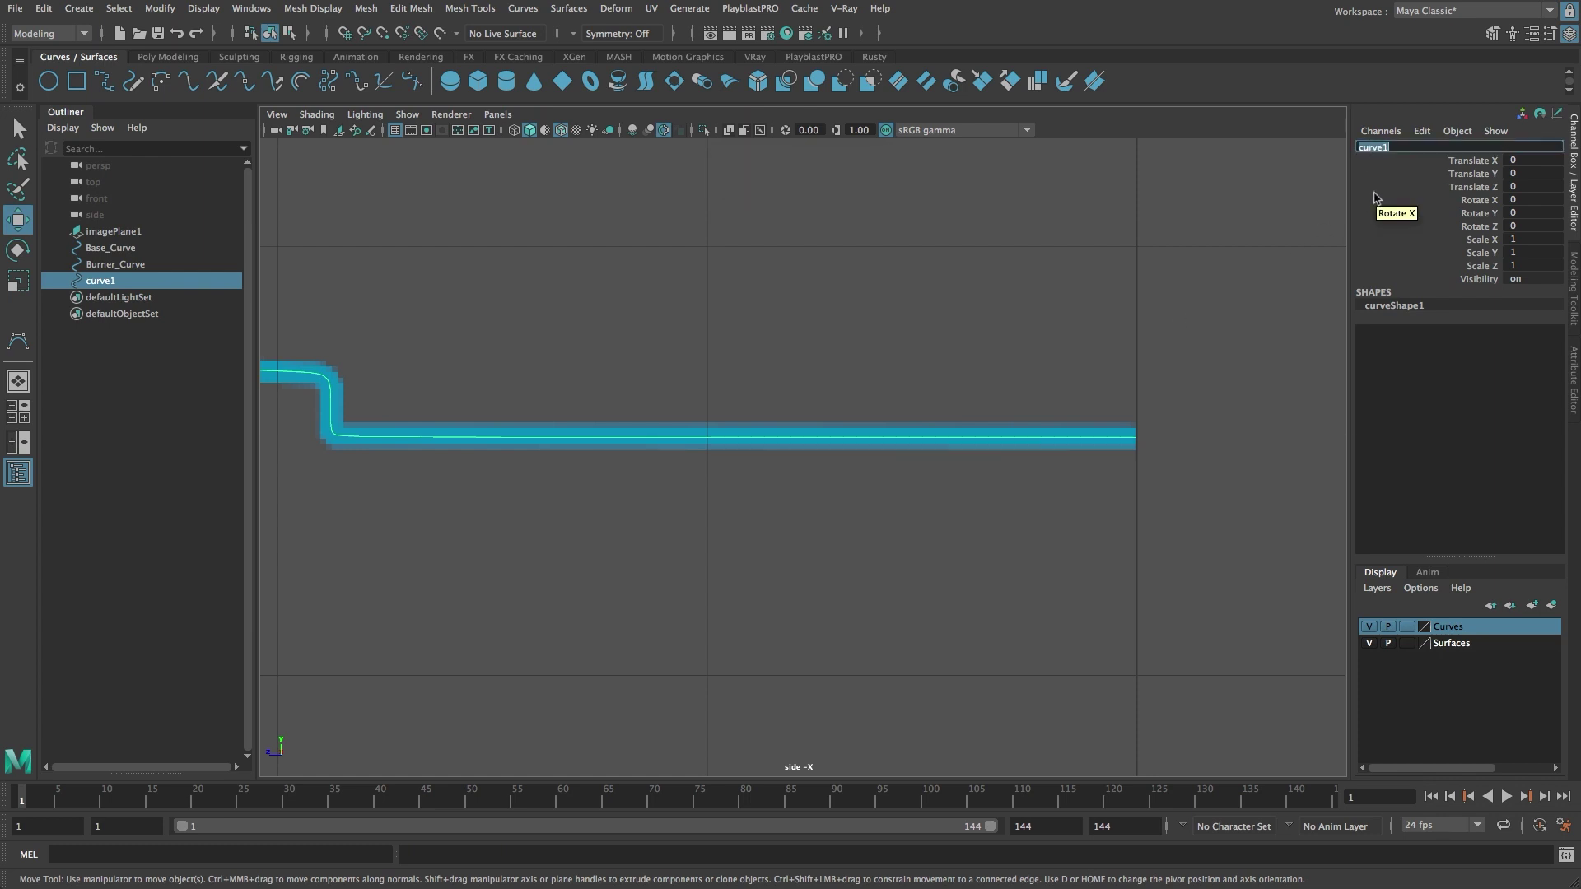
type("Grill Curve")
key("Return")
scroll(953, 387, "down", 6)
left_click(953, 387)
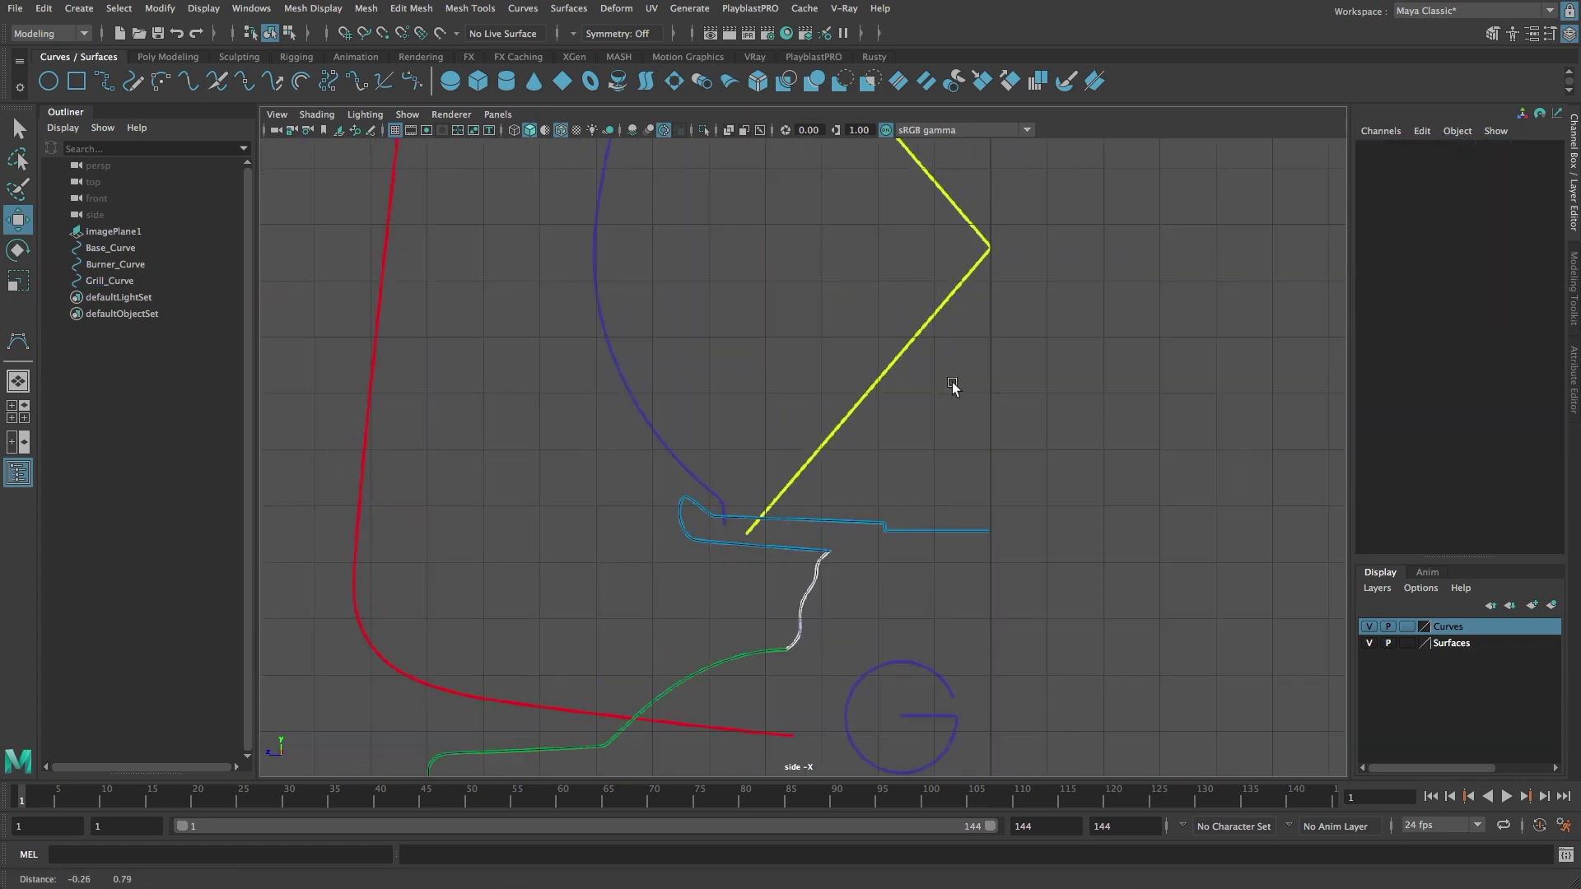
- Start a new CV curve at the lower end of the purple profile and place its first CVs around the small bend
middle_click_drag(953, 382, 972, 628, "alt")
right_click_drag(972, 628, 804, 511, "alt")
middle_click_drag(805, 510, 763, 559, "alt")
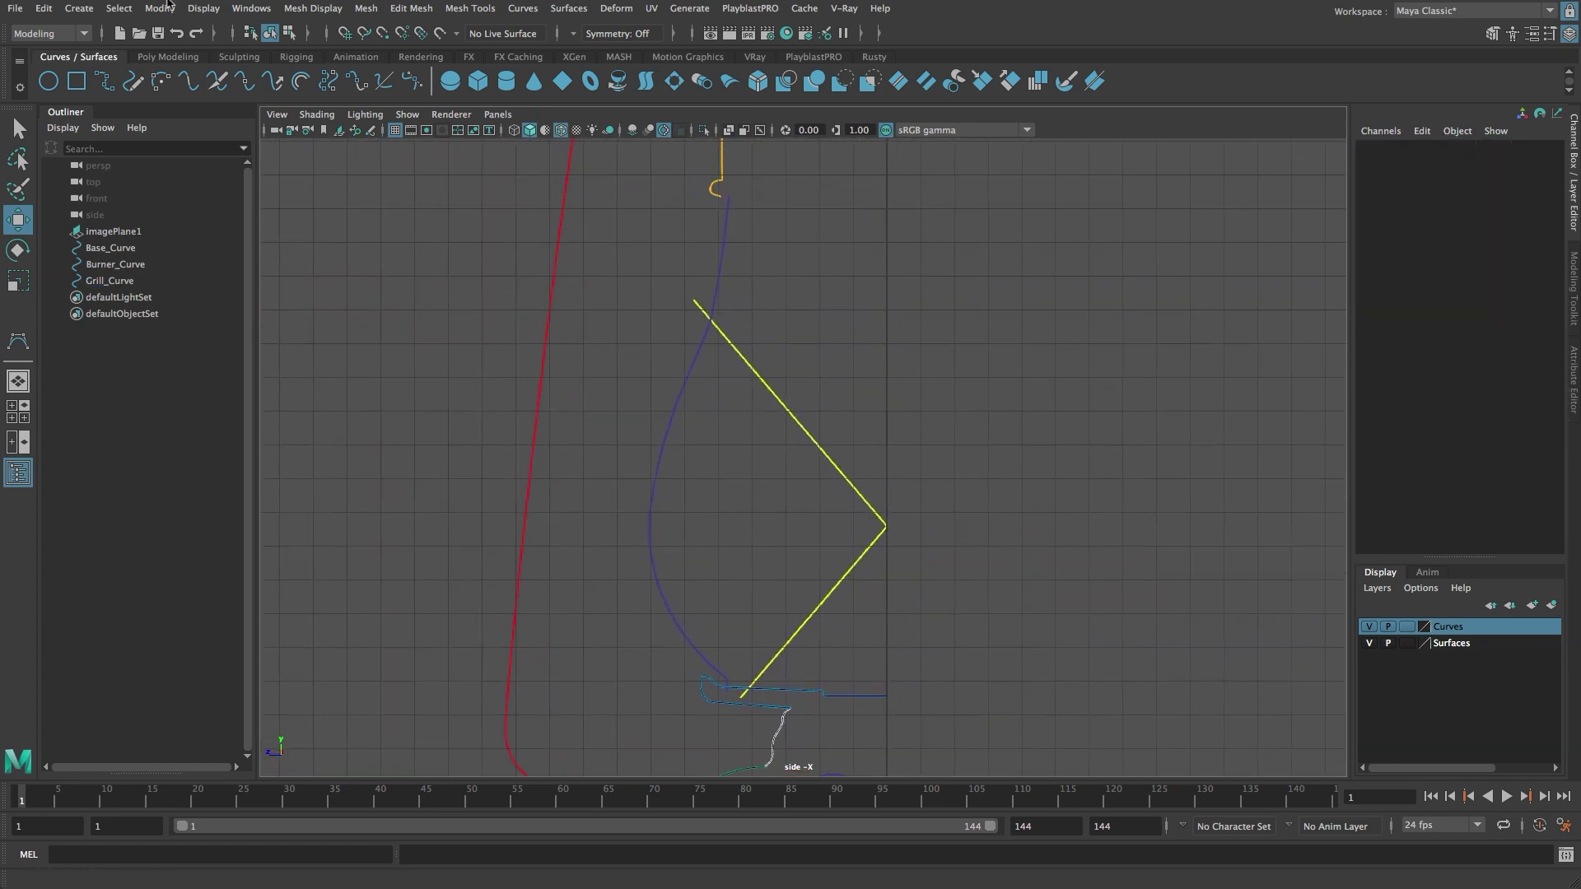
left_click(80, 9)
mouse_move(148, 136)
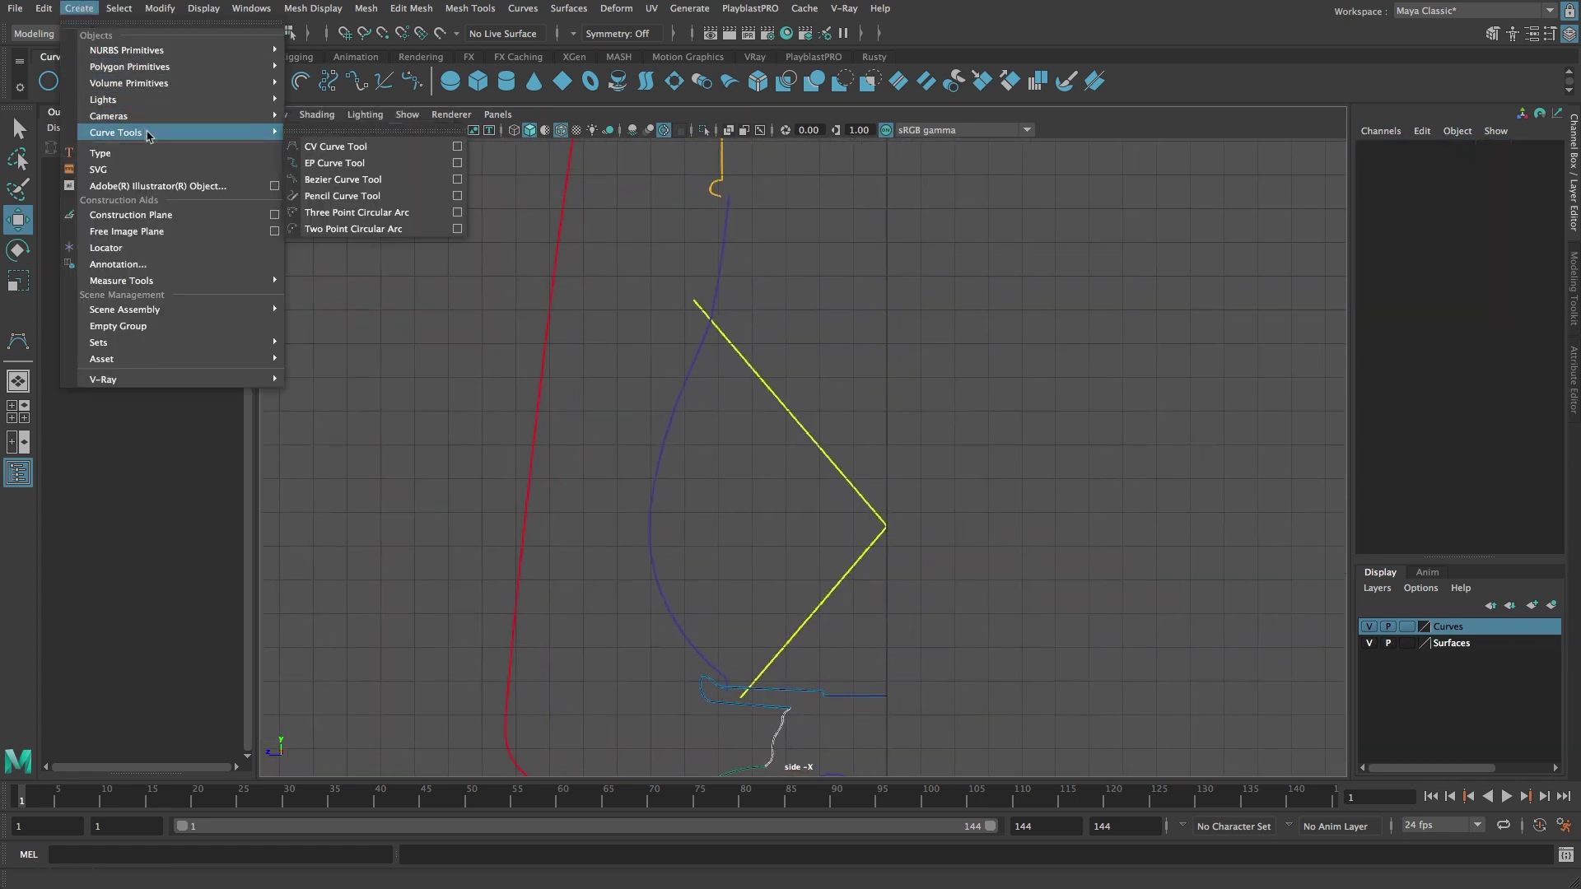
left_click(403, 146)
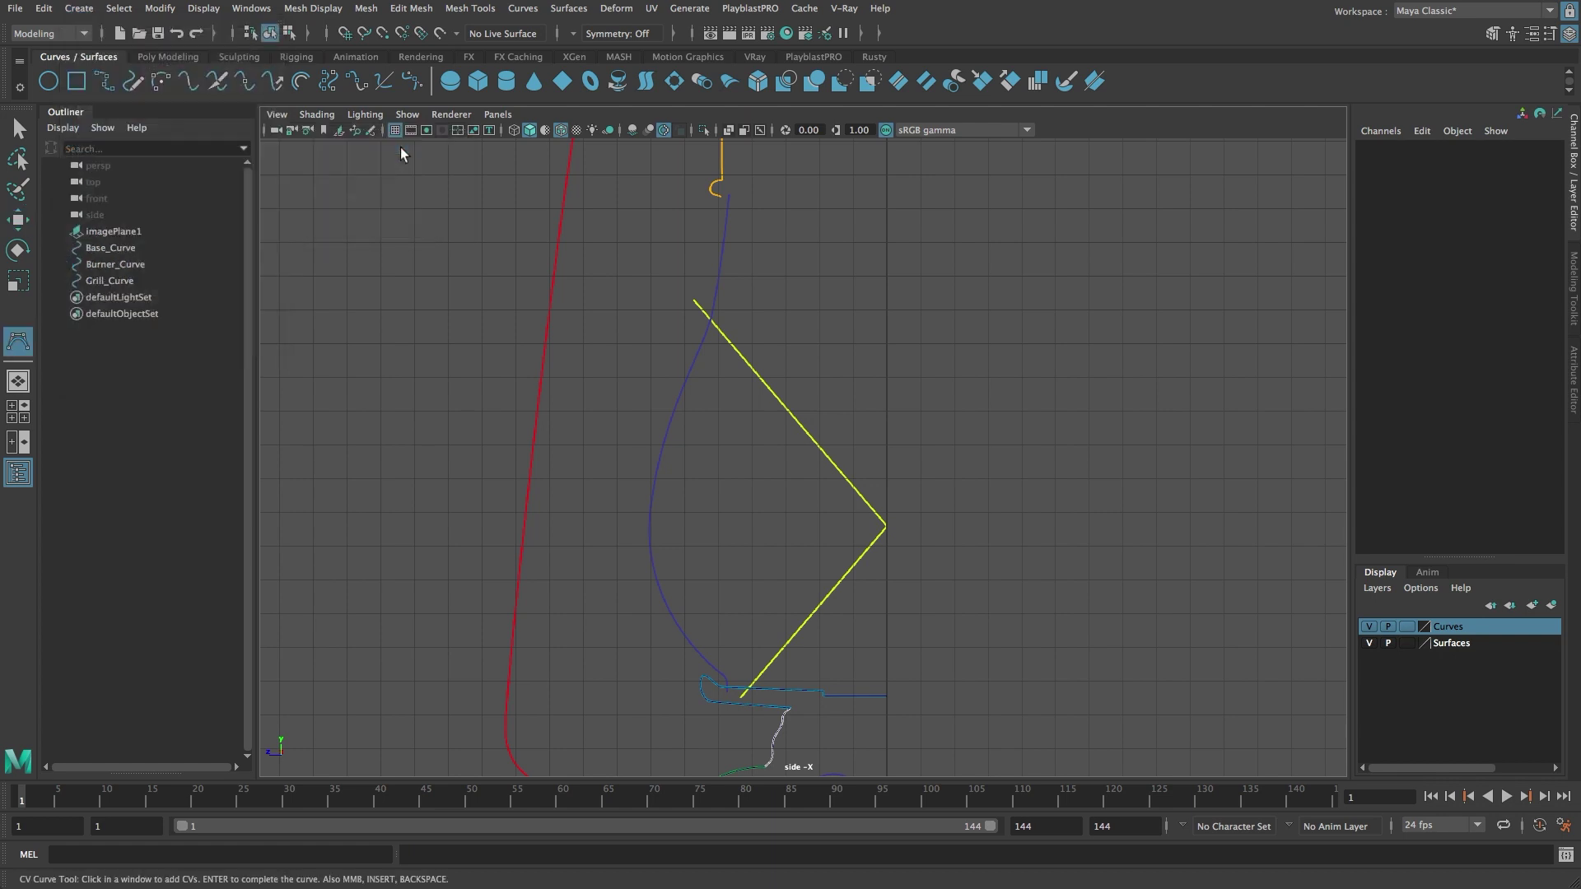
right_click_drag(510, 651, 535, 717, "alt")
middle_click_drag(535, 716, 545, 420, "alt")
right_click_drag(545, 420, 600, 551, "alt")
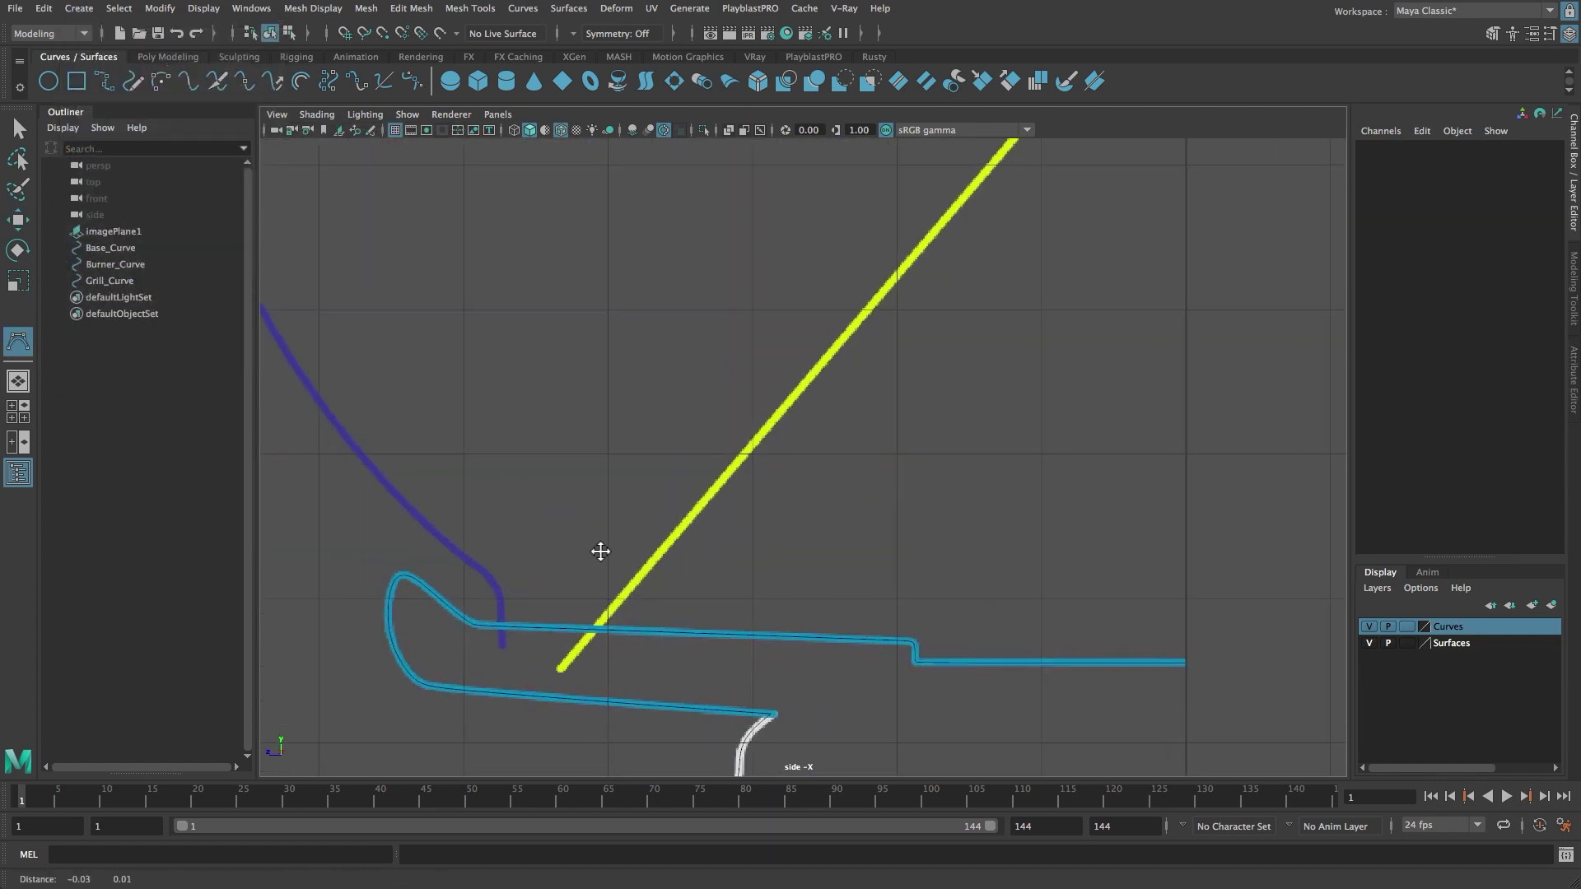
middle_click_drag(600, 551, 891, 460, "alt")
right_click_drag(891, 460, 972, 634, "alt")
middle_click_drag(972, 634, 997, 459, "alt")
left_click(791, 625)
left_click(777, 428)
left_click(716, 345)
left_click(646, 283)
- Place CVs up the lower diagonal part of the purple profile beyond the small bend
middle_click_drag(646, 284, 914, 626, "alt")
right_click_drag(914, 626, 756, 536, "alt")
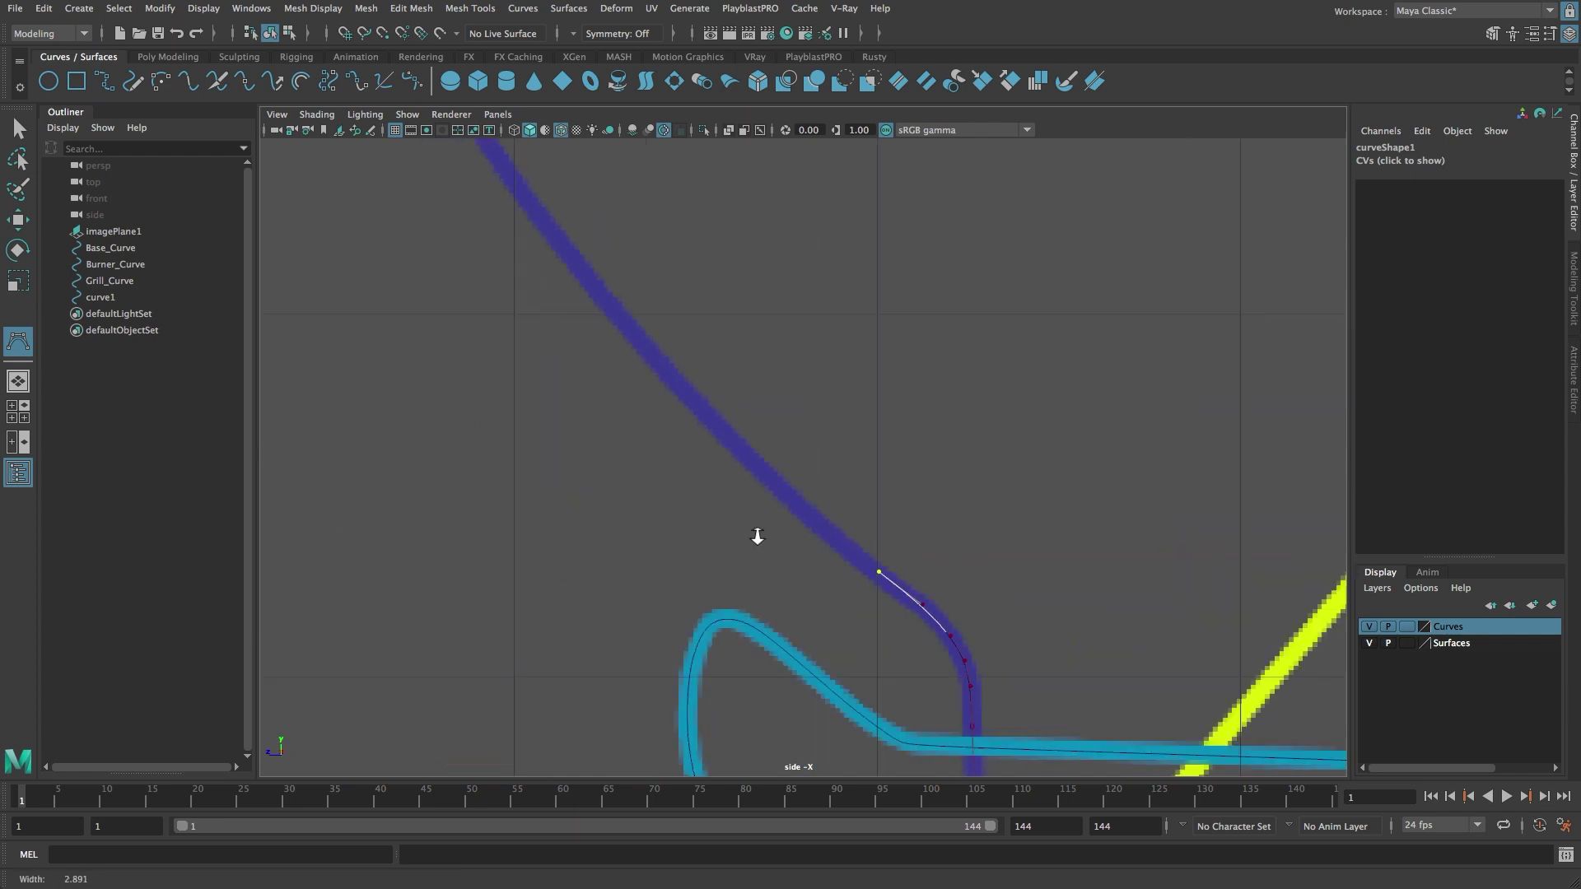
left_click(739, 443)
left_click(637, 330)
middle_click_drag(636, 330, 751, 584, "alt")
left_click(545, 282)
- Continue placing CVs up and around the purple profile's widest bulge
middle_click_drag(545, 282, 741, 663, "alt")
right_click_drag(741, 663, 609, 592, "alt")
left_click(709, 465)
left_click(682, 381)
left_click(648, 226)
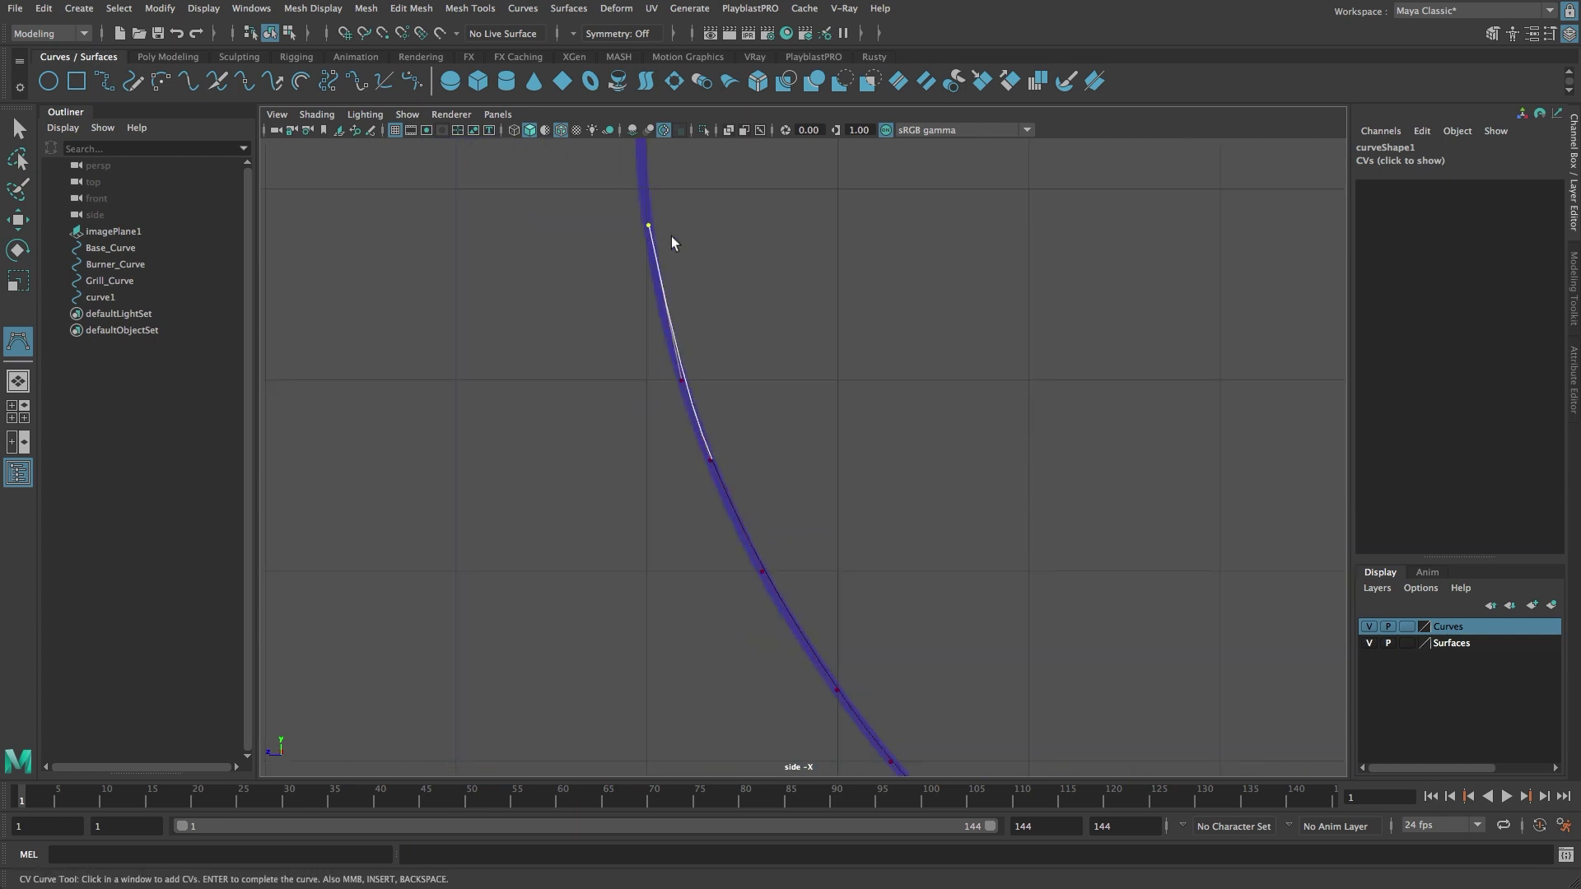
middle_click_drag(670, 235, 692, 571, "alt")
left_click(659, 440)
left_click(709, 145)
- Place CVs along the purple profile's inward-leaning section above the bulge, past its crossing with the yellow line
mouse_move(709, 144)
middle_mouse_down("alt")
mouse_move(621, 536)
mouse_move(550, 720)
middle_mouse_up("alt")
left_click(709, 275)
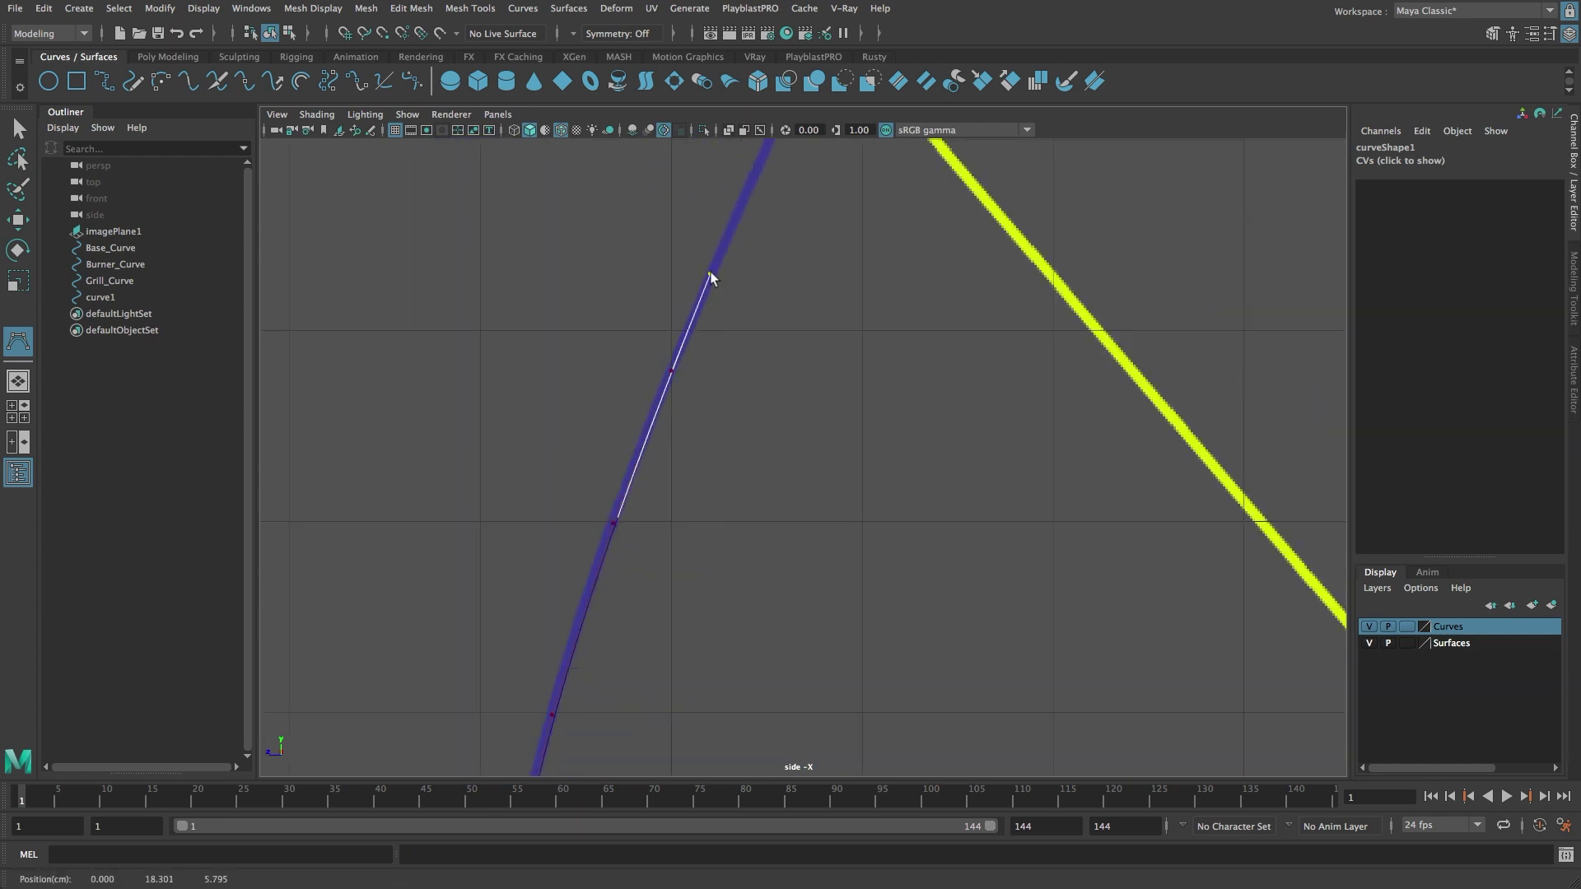
left_click(764, 145)
middle_click_drag(764, 145, 629, 489, "alt")
left_click(671, 382)
left_click(692, 300)
left_click(710, 254)
- Extend the curve to the purple line's upper end beside the orange hook and complete it
middle_click_drag(710, 255, 656, 599, "alt")
left_click(691, 360)
middle_click_drag(691, 361, 667, 608, "alt")
left_click(699, 354)
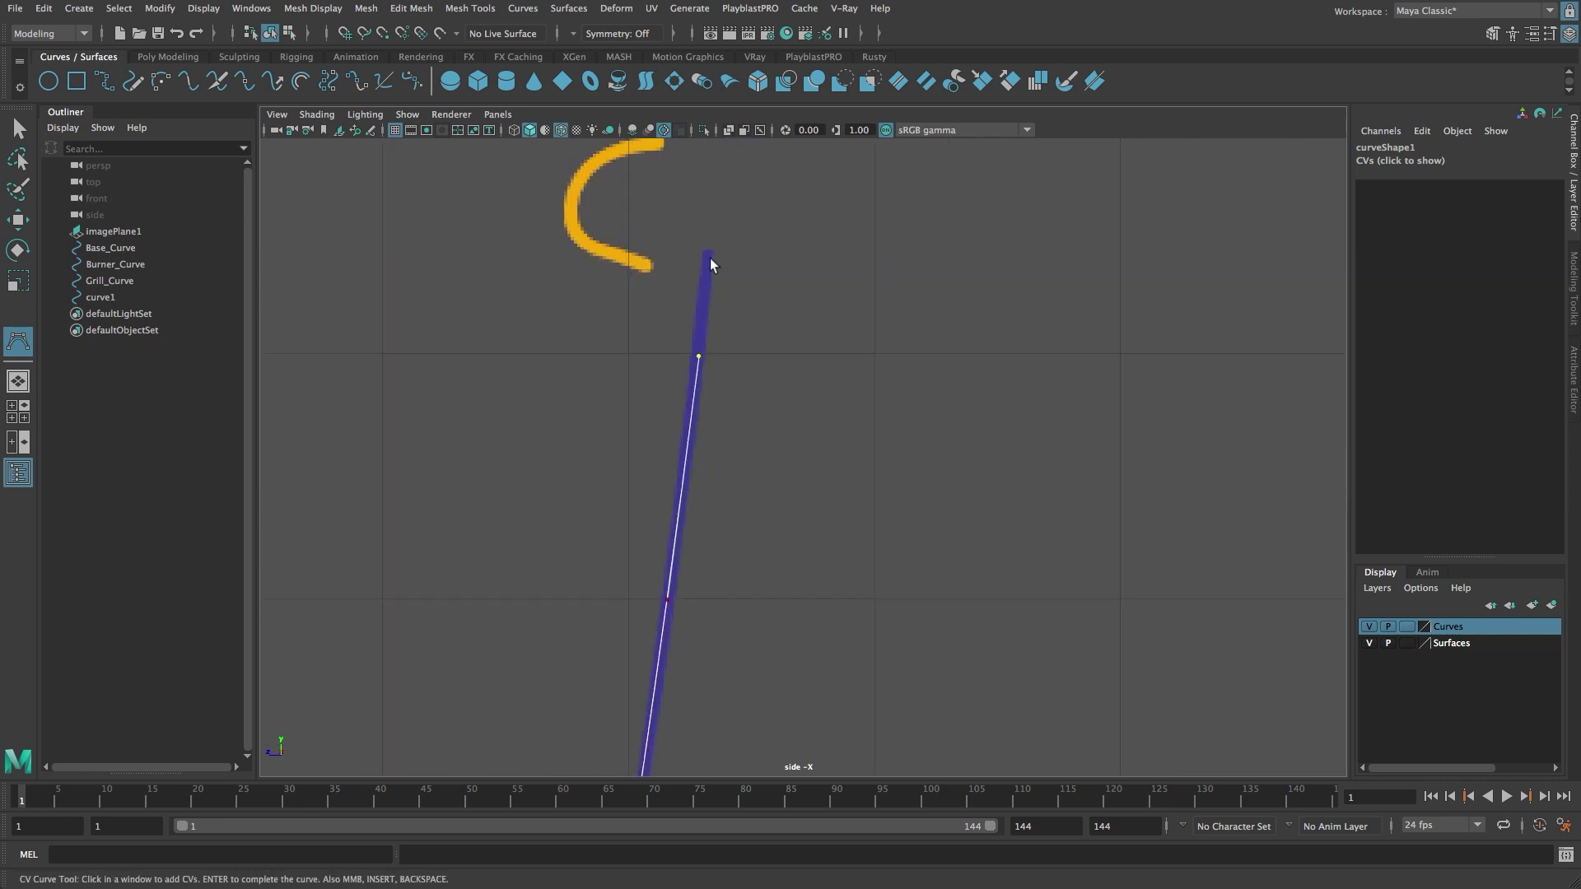
left_click(709, 254)
right_click_drag(710, 259, 881, 506, "alt")
key("Return")
- Adjust the purple curve's upper CVs in component mode, working down to the crossing with the yellow line
key("Left")
key("Left")
key("Left")
key("Left")
right_click_drag(702, 281, 626, 282, "alt")
middle_click_drag(722, 741, 777, 487, "alt")
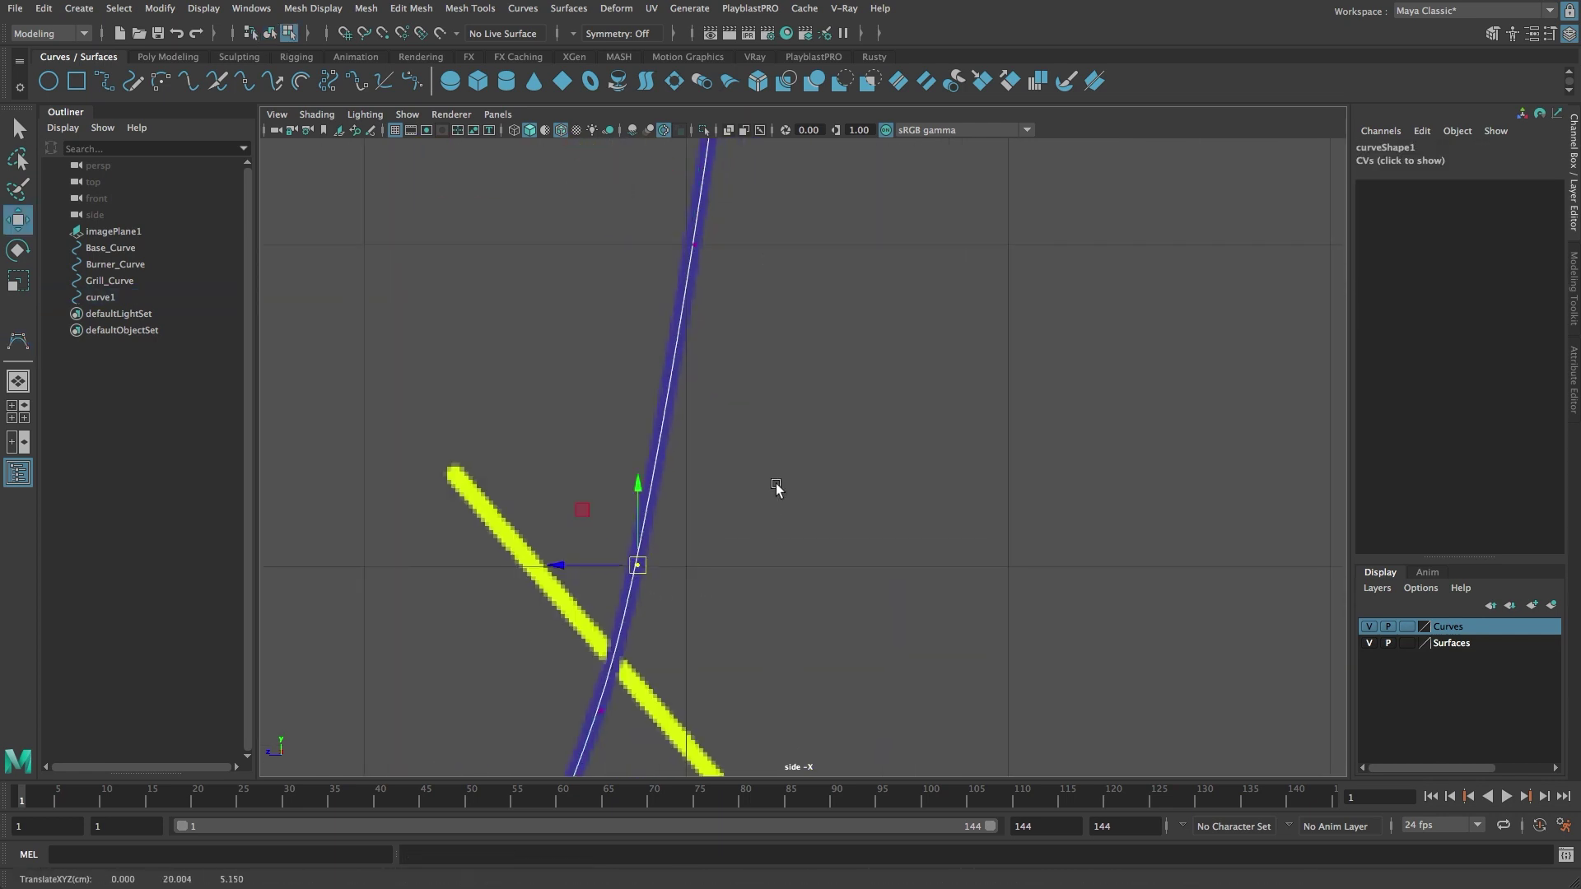
- Continue refining the purple curve's CVs from the yellow line crossing down around the widest bulge
middle_click_drag(741, 700, 794, 459, "alt")
middle_click_drag(794, 684, 901, 376, "alt")
middle_click_drag(900, 376, 897, 373)
key("Left")
key("Left")
middle_click_drag(782, 741, 823, 420, "alt")
key("Left")
key("Left")
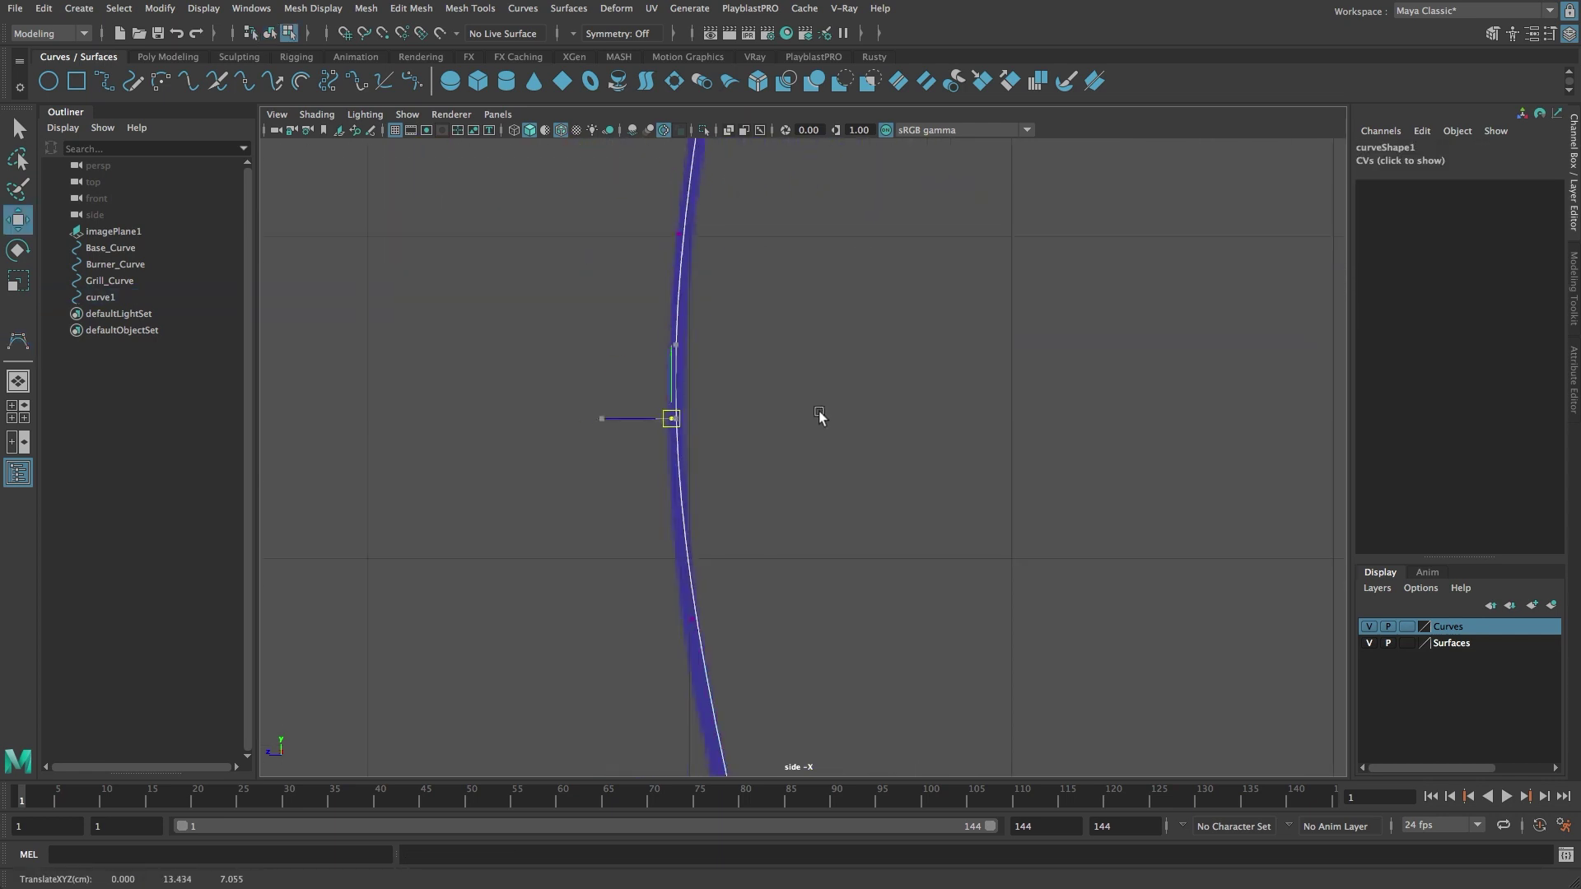
key("Left")
key("Left")
middle_click_drag(814, 766, 777, 462, "alt")
key("Left")
key("Left")
- Refine the purple curve's remaining CVs down to its lower end, where it crosses the cyan profile
middle_click_drag(873, 741, 685, 327, "alt")
middle_click_drag(889, 586, 583, 208, "alt")
key("Left")
key("Left")
key("Left")
key("Left")
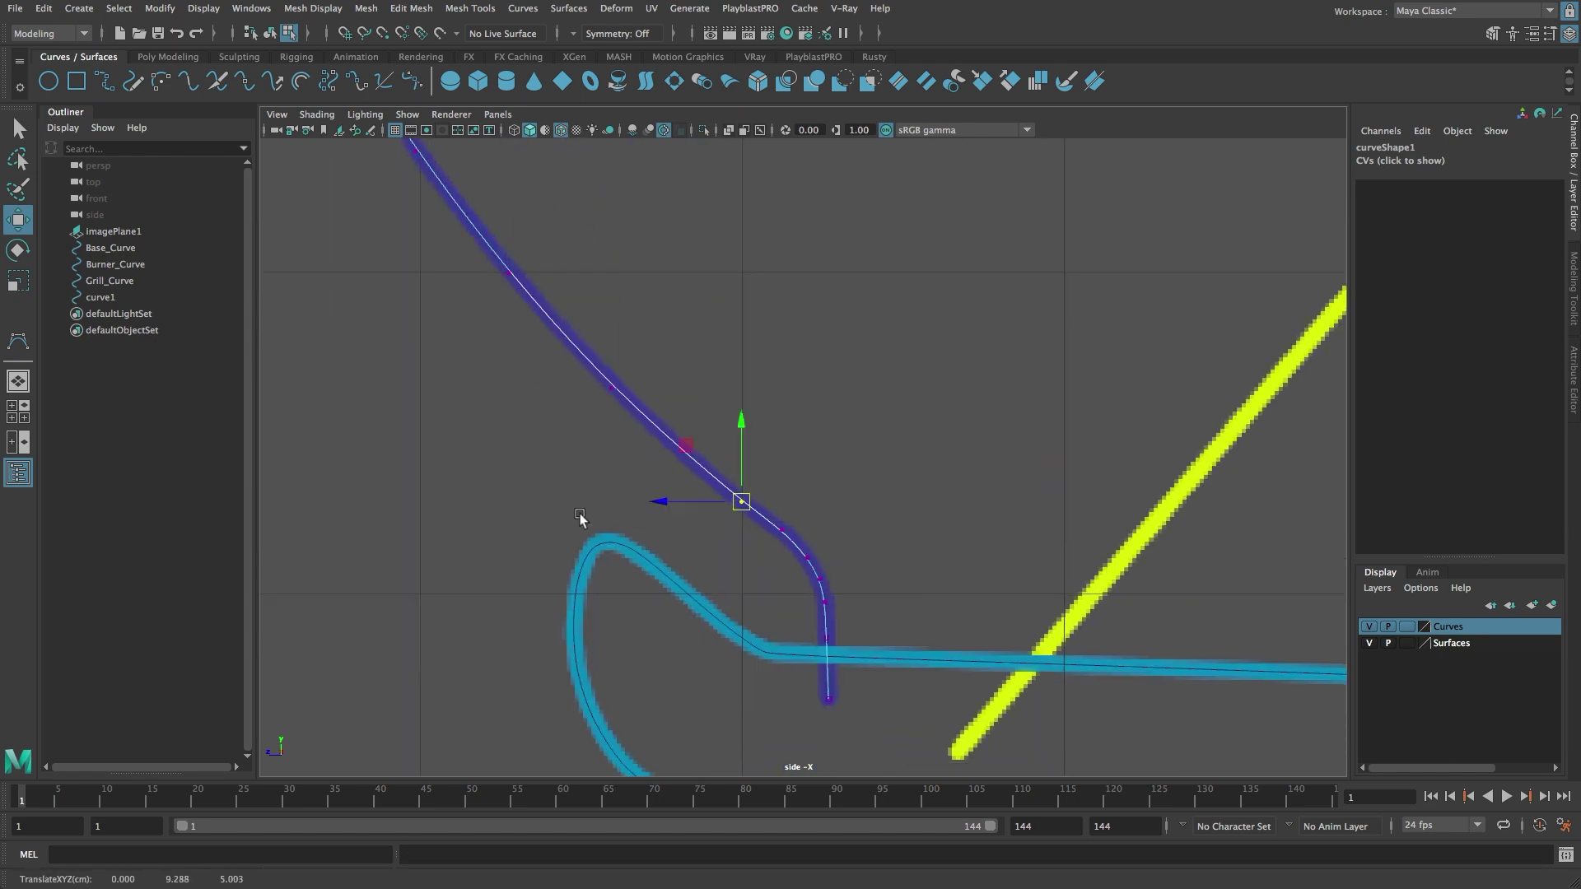
middle_click_drag(582, 519, 581, 403, "alt")
key("Left")
key("Left")
mouse_move(581, 404)
right_mouse_down("alt")
mouse_move(882, 423)
mouse_move(576, 393)
right_mouse_up("alt")
key("Left")
key("Left")
- Return to object mode, rename the purple profile's curve to Globe_Curve and deselect it
key("F8")
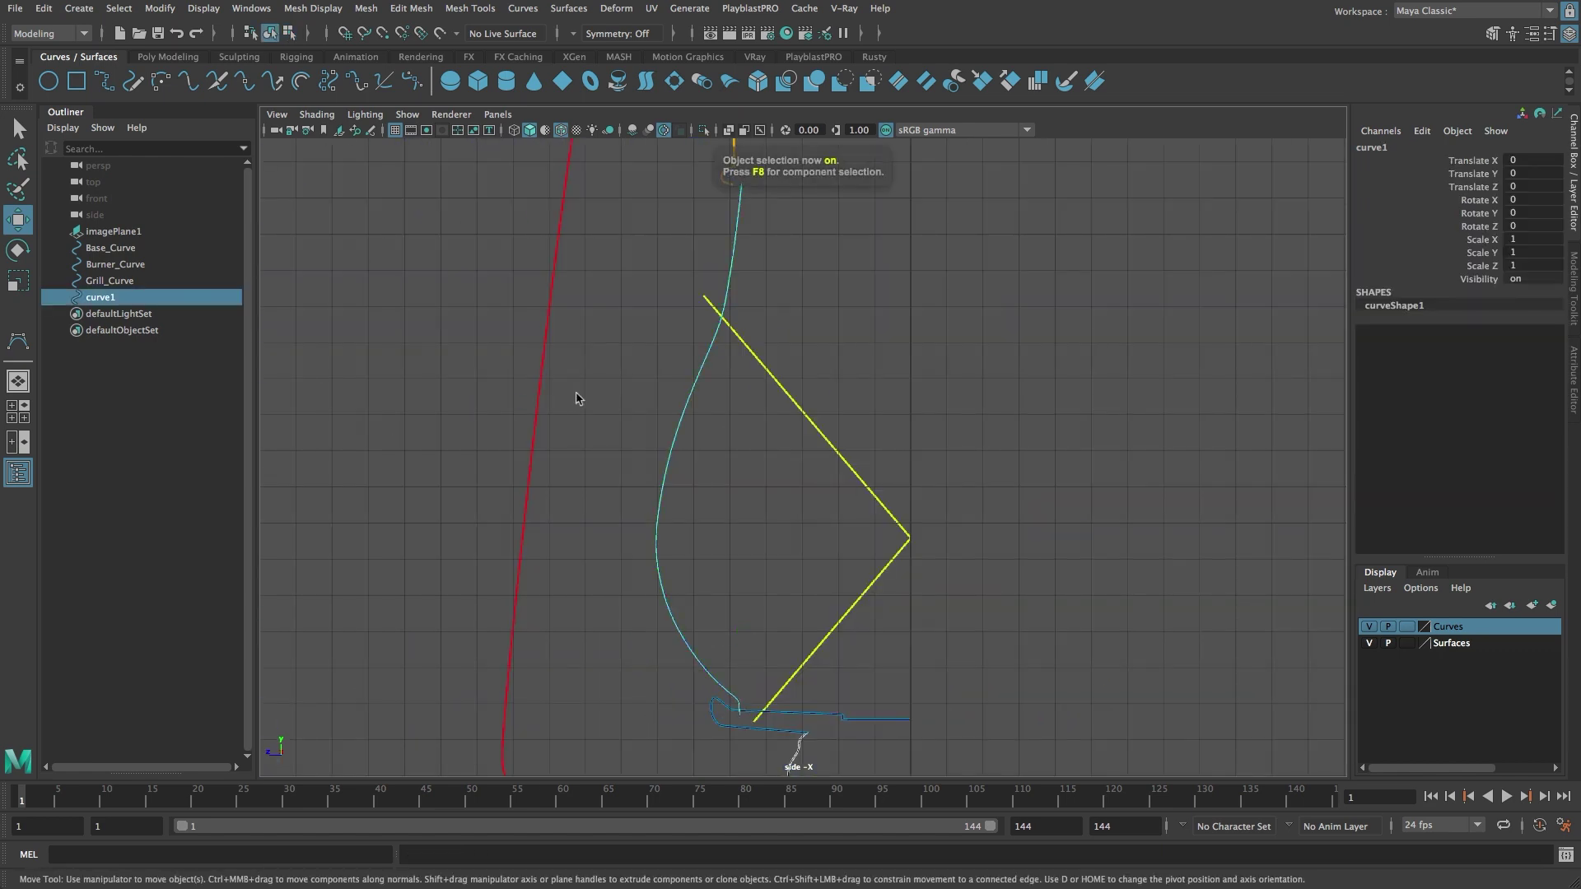
left_click(1370, 147)
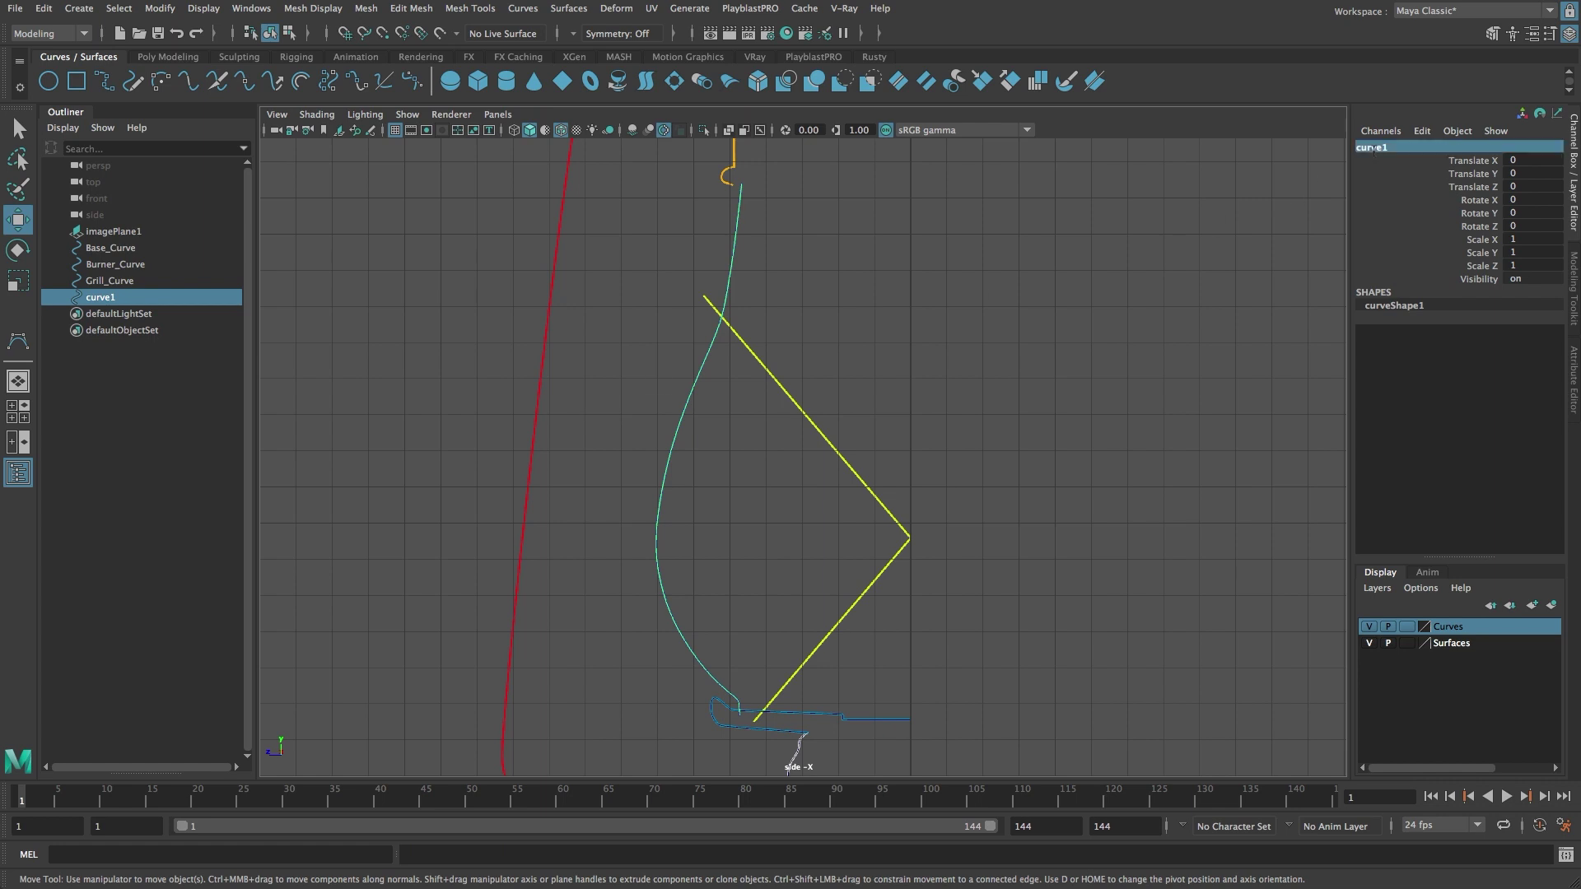
type("c")
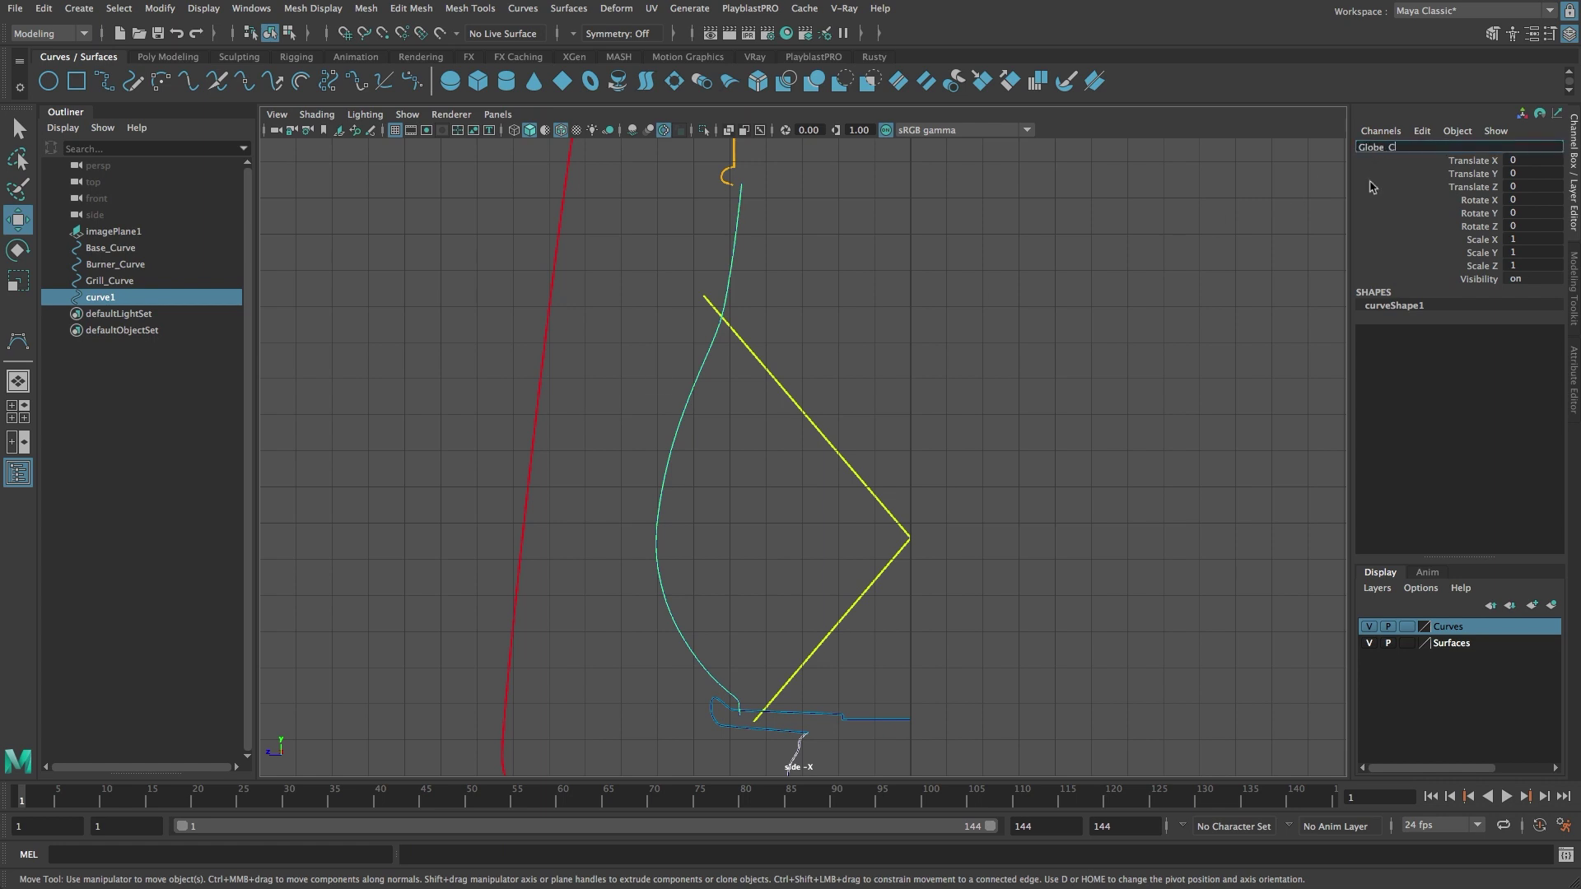
key("Return")
left_click(1237, 196)
- Start a CV curve at the orange hook's lower tip and place CVs along its lower bend
middle_click_drag(1130, 198, 1061, 603, "alt")
middle_click_drag(467, 679, 577, 576, "alt")
right_click_drag(576, 576, 785, 592, "alt")
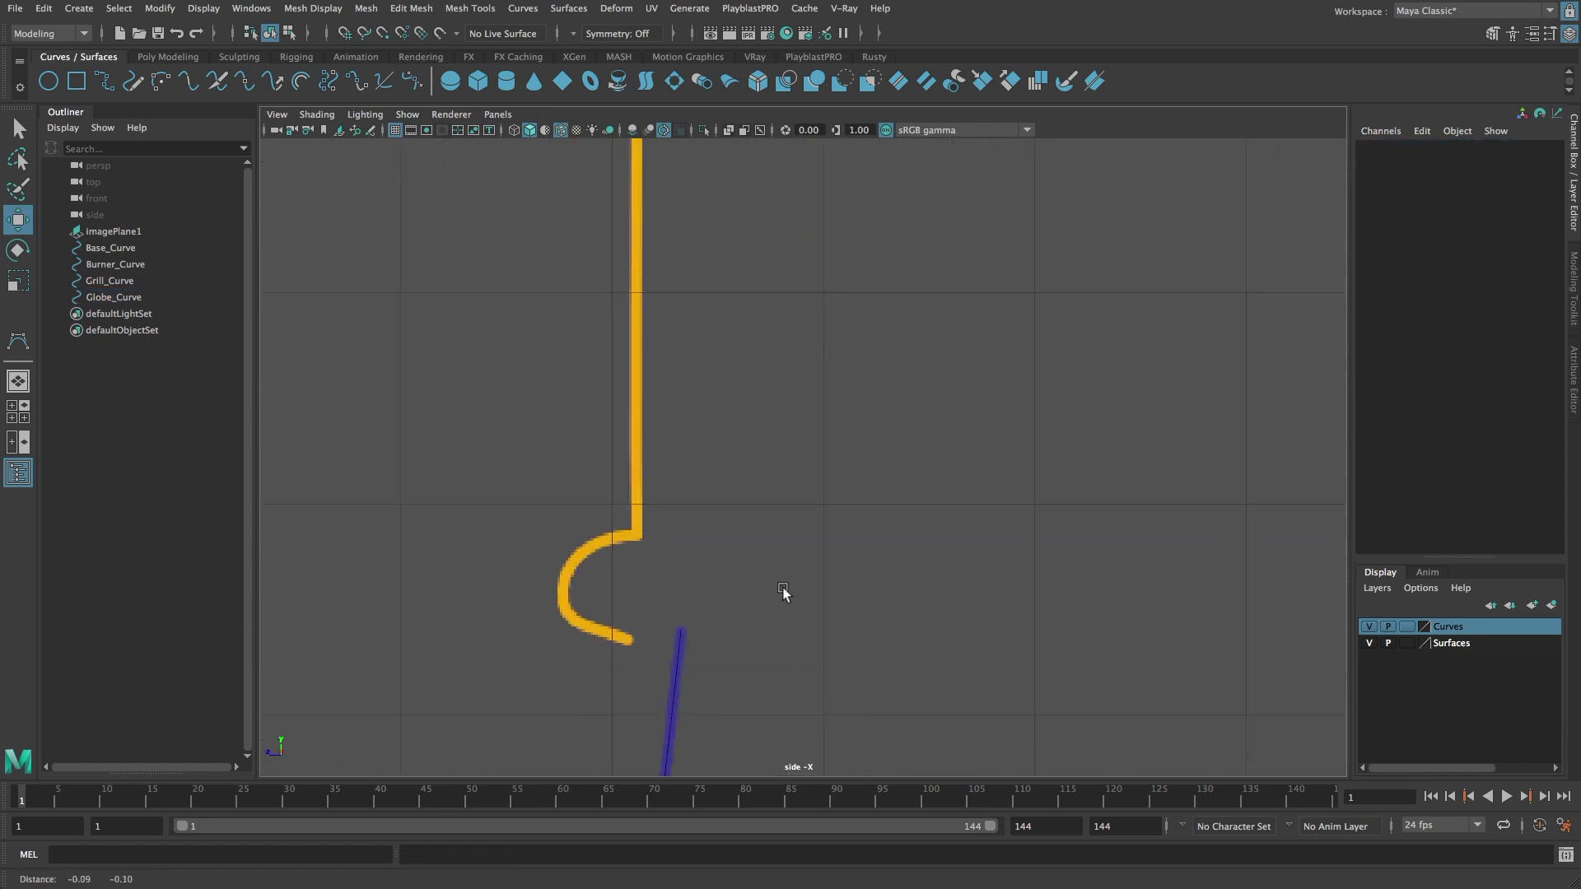
middle_click_drag(784, 592, 893, 520, "alt")
right_click_drag(892, 520, 1102, 608, "alt")
middle_click_drag(866, 646, 931, 537, "alt")
right_click_drag(932, 538, 941, 541, "alt")
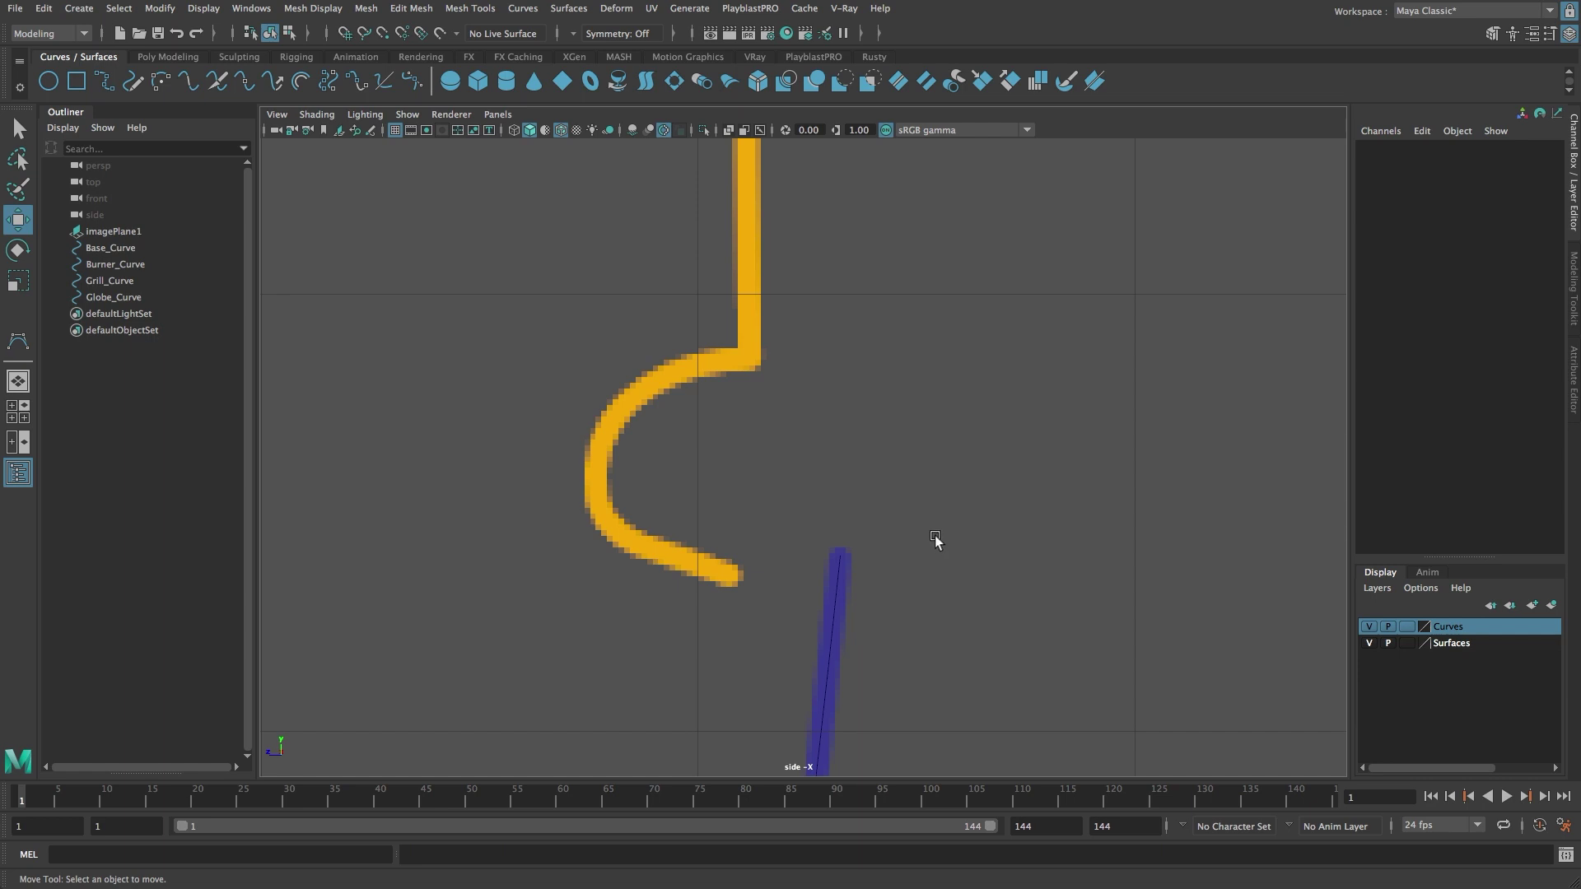
left_click(80, 9)
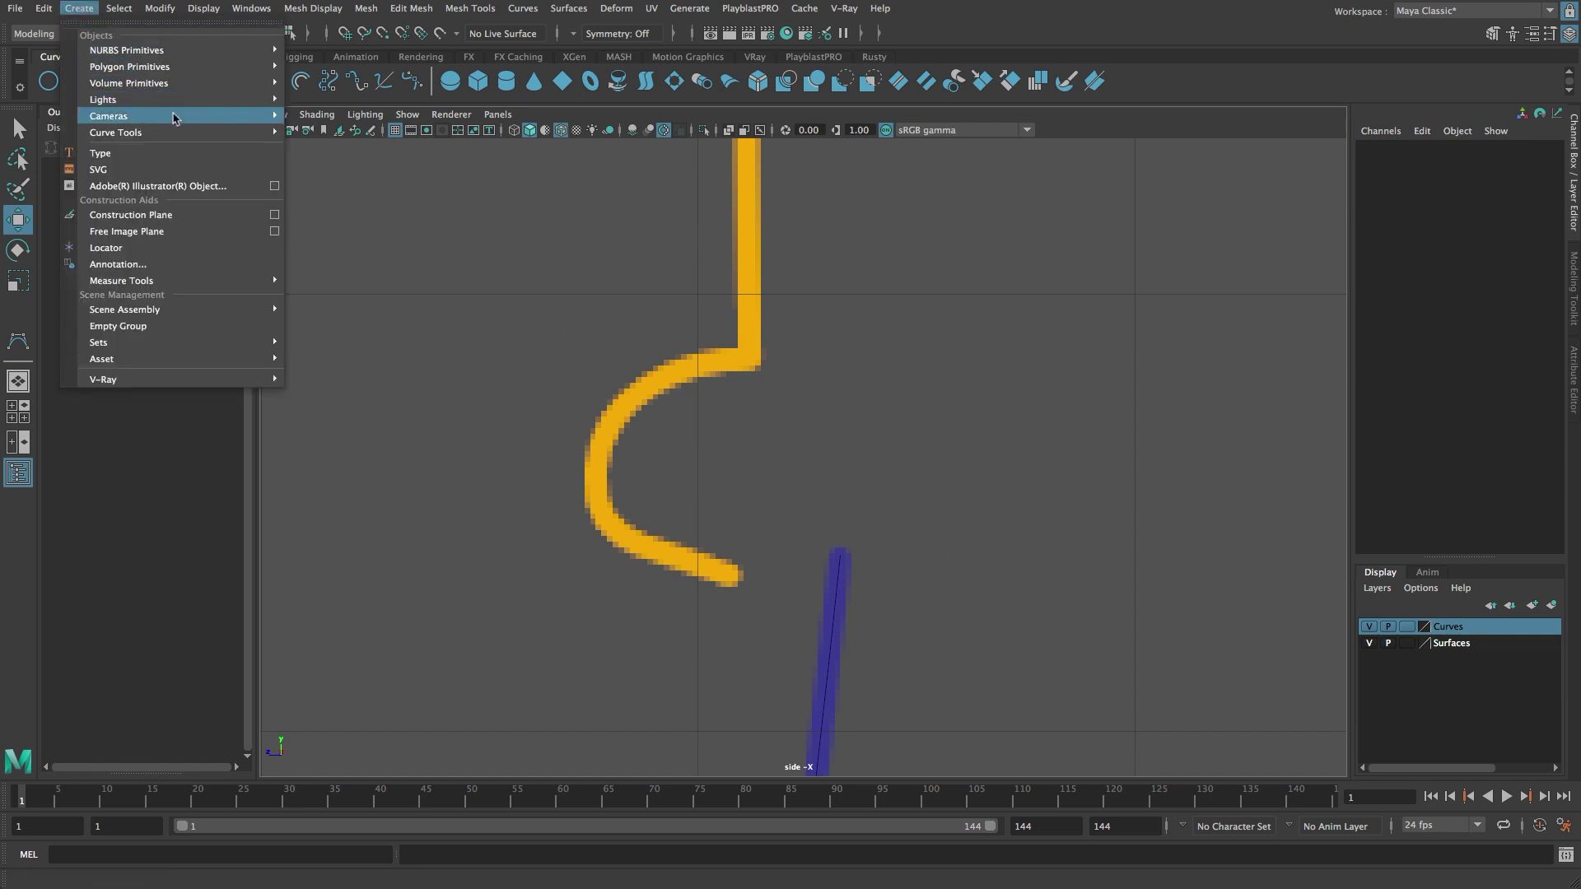
mouse_move(197, 133)
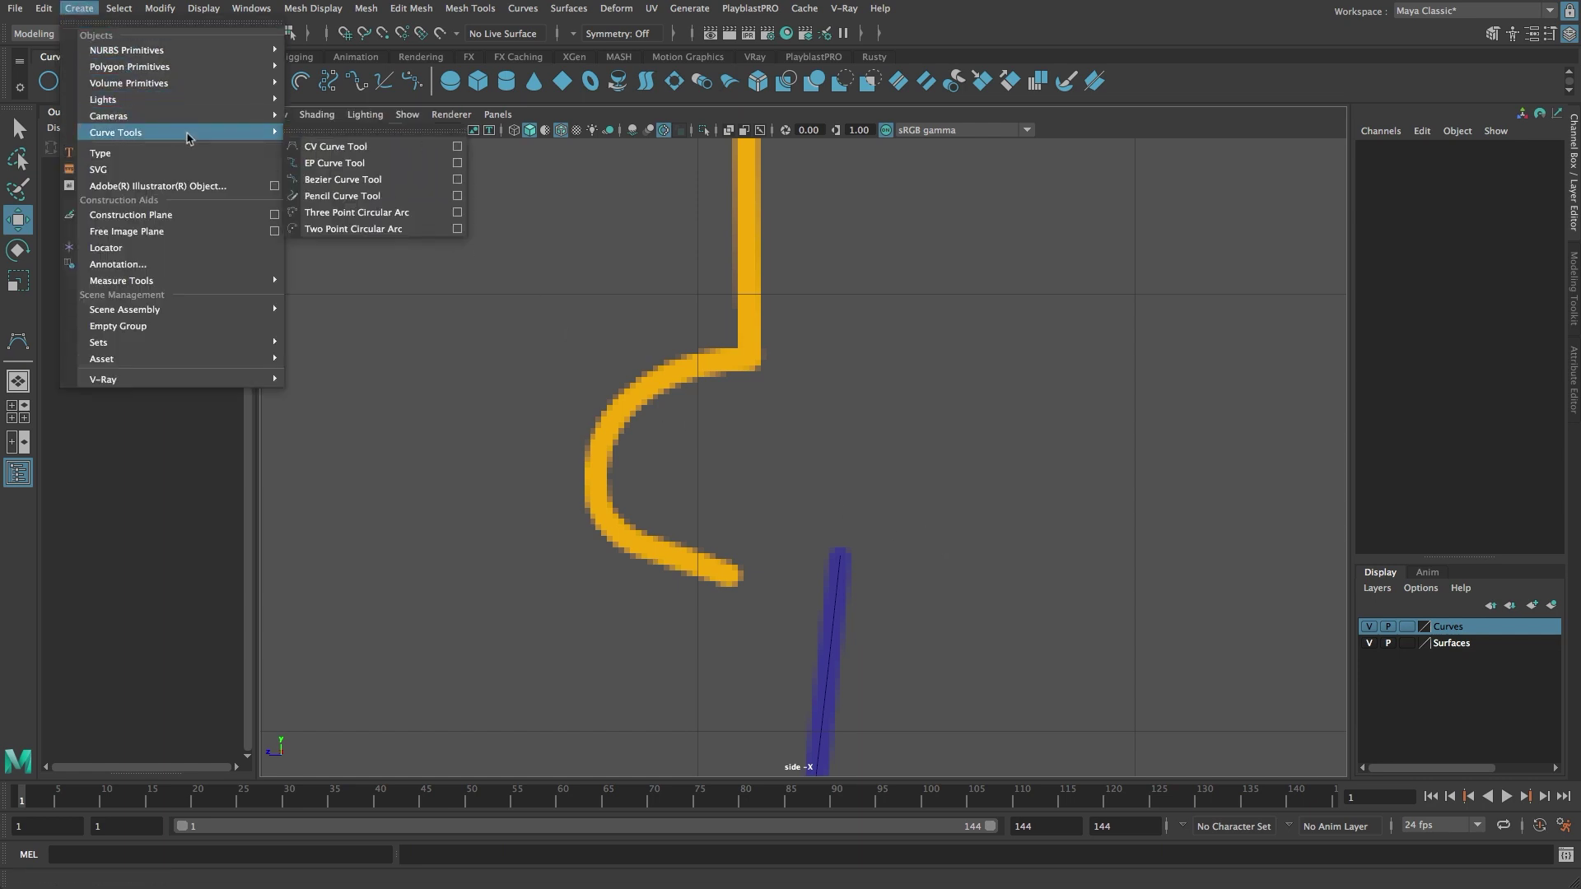
left_click(416, 153)
scroll(808, 442, "up", 3)
scroll(808, 441, "down", 2)
left_click(785, 583)
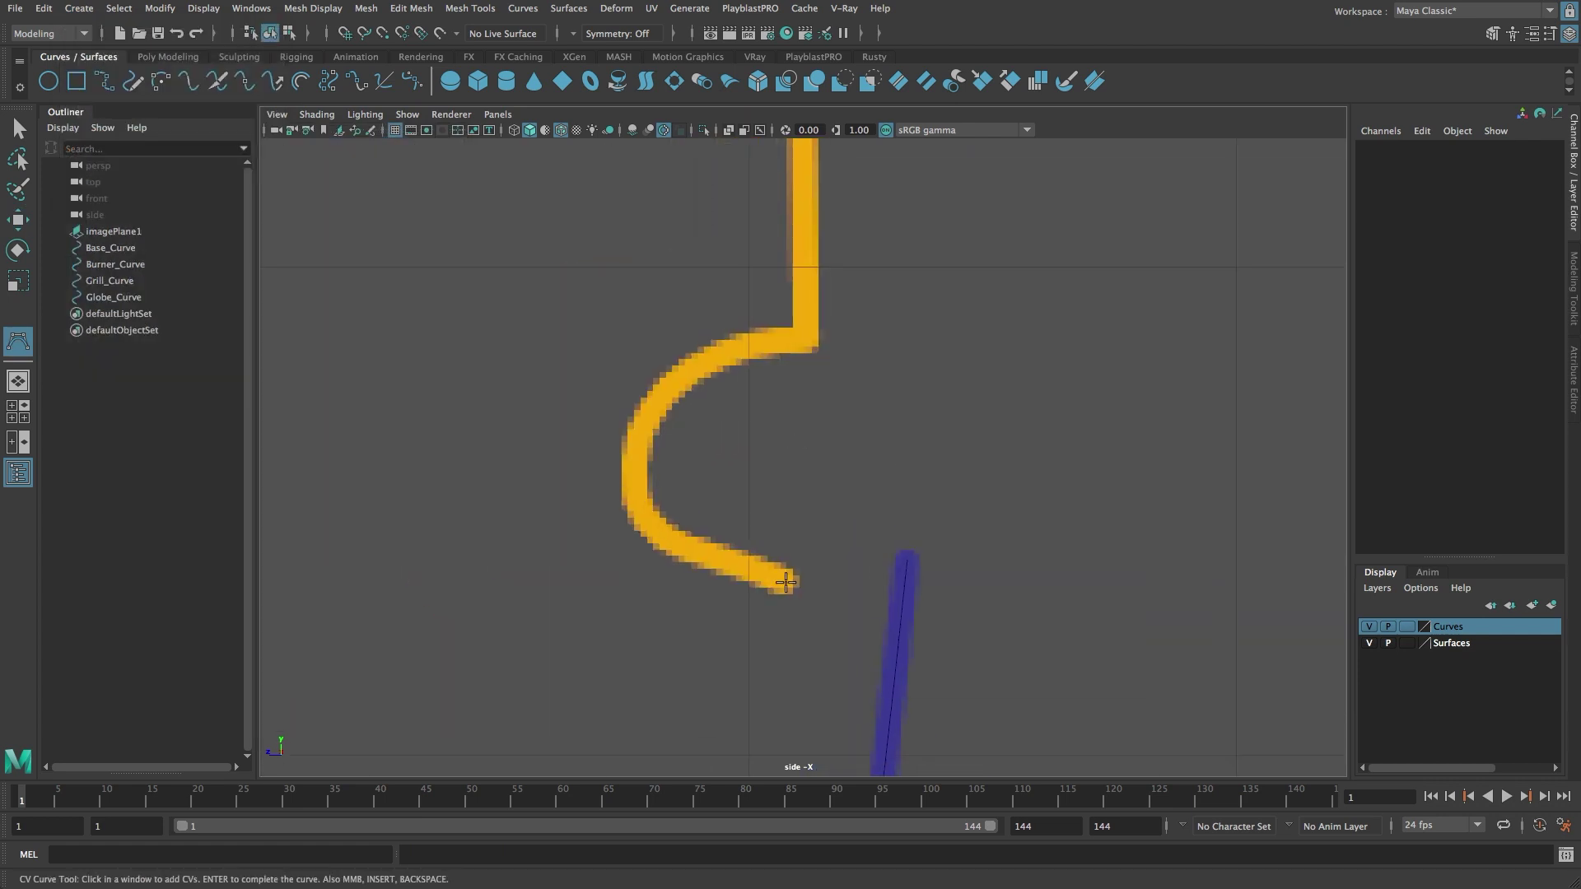
left_click(704, 557)
left_click(660, 533)
left_click(636, 499)
- Place CVs around the upper part of the orange hook to its corner, adding a point-snapped CV there for sharpness
left_click(644, 423)
left_click(694, 374)
left_click(747, 347)
left_click(803, 336)
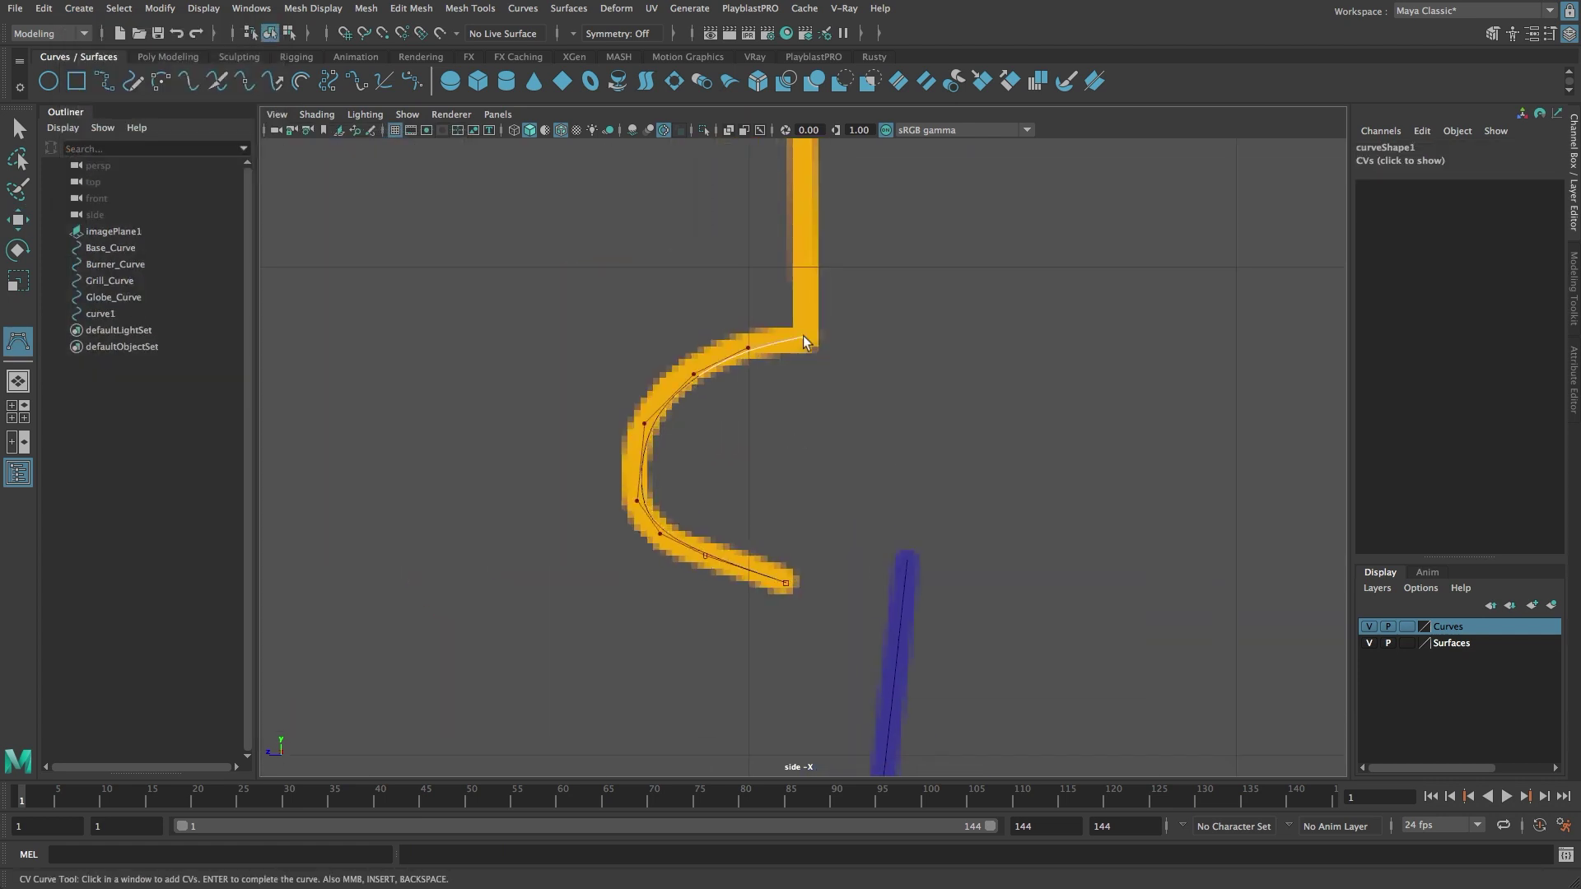
scroll(905, 395, "up", 3)
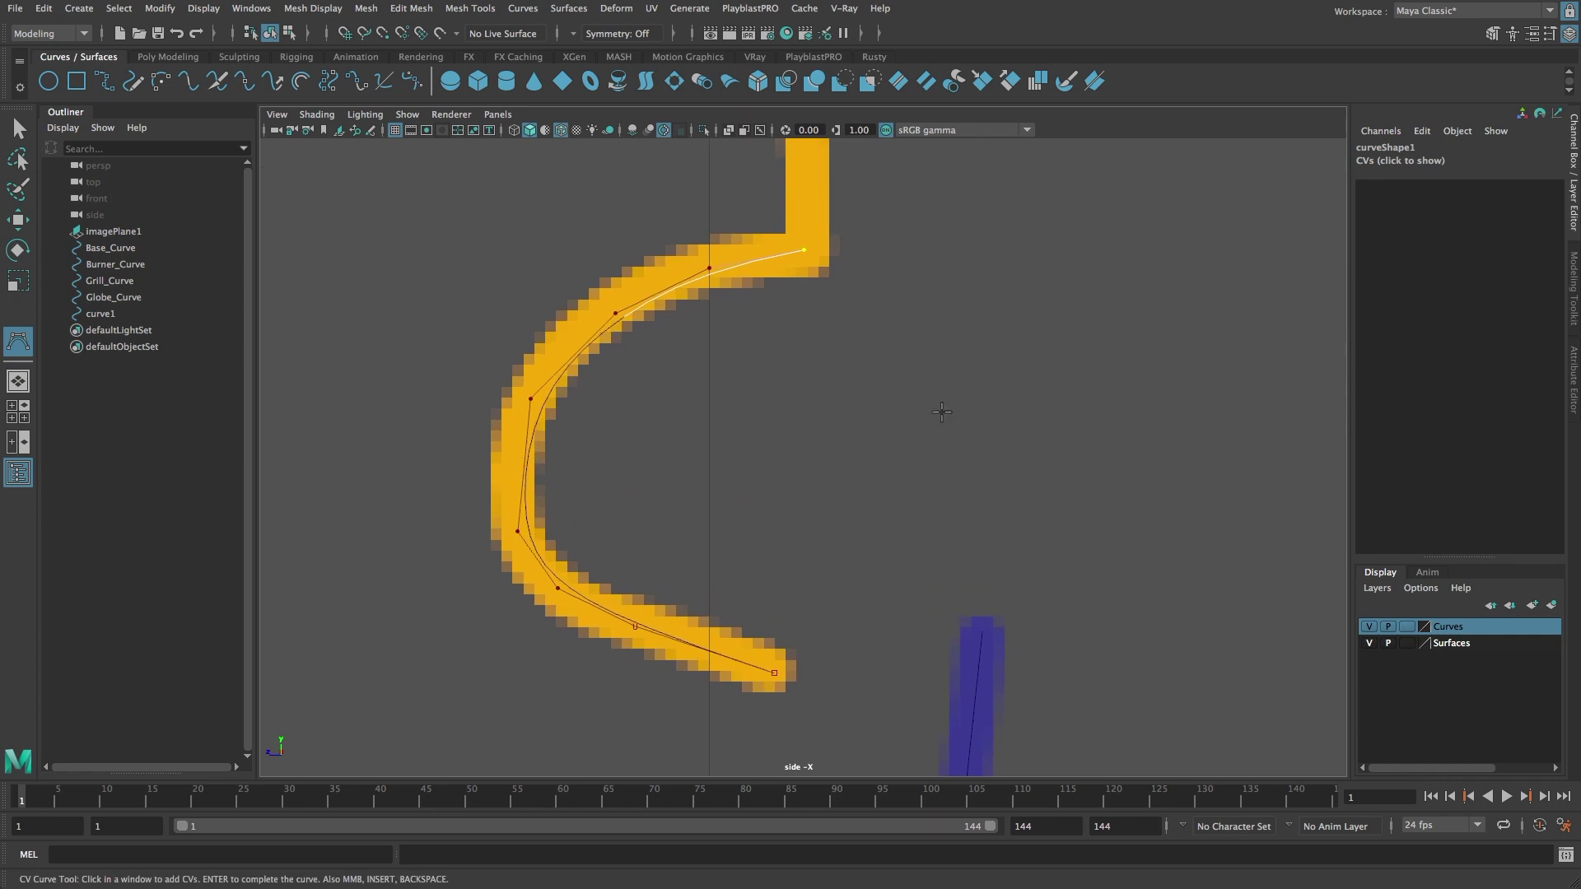
middle_click_drag(878, 391, 873, 435, "alt")
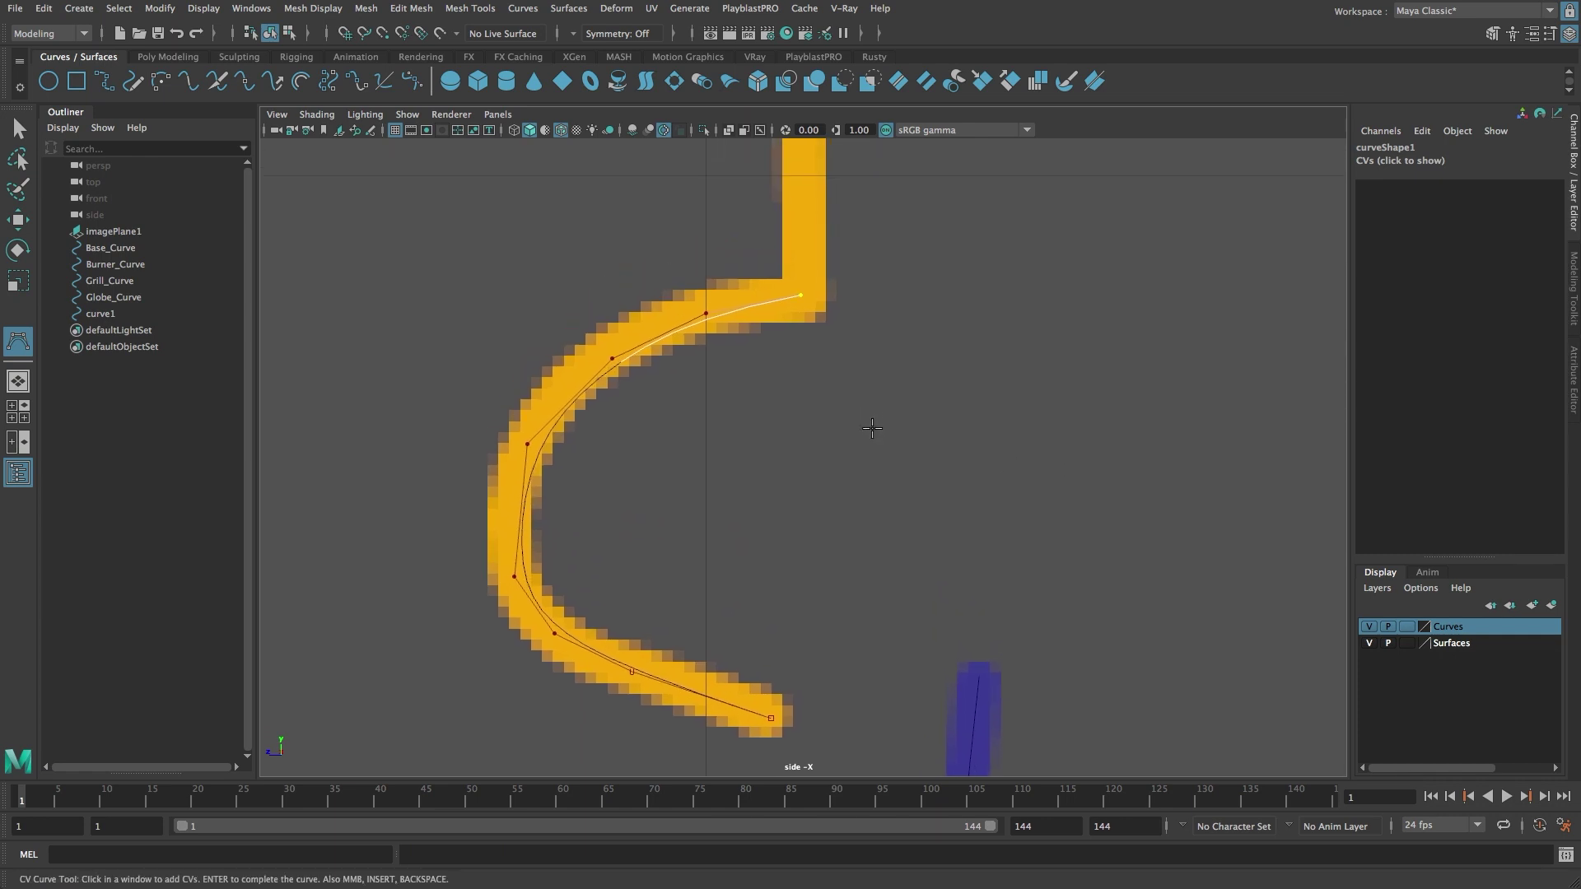
key("v")
left_click(811, 303)
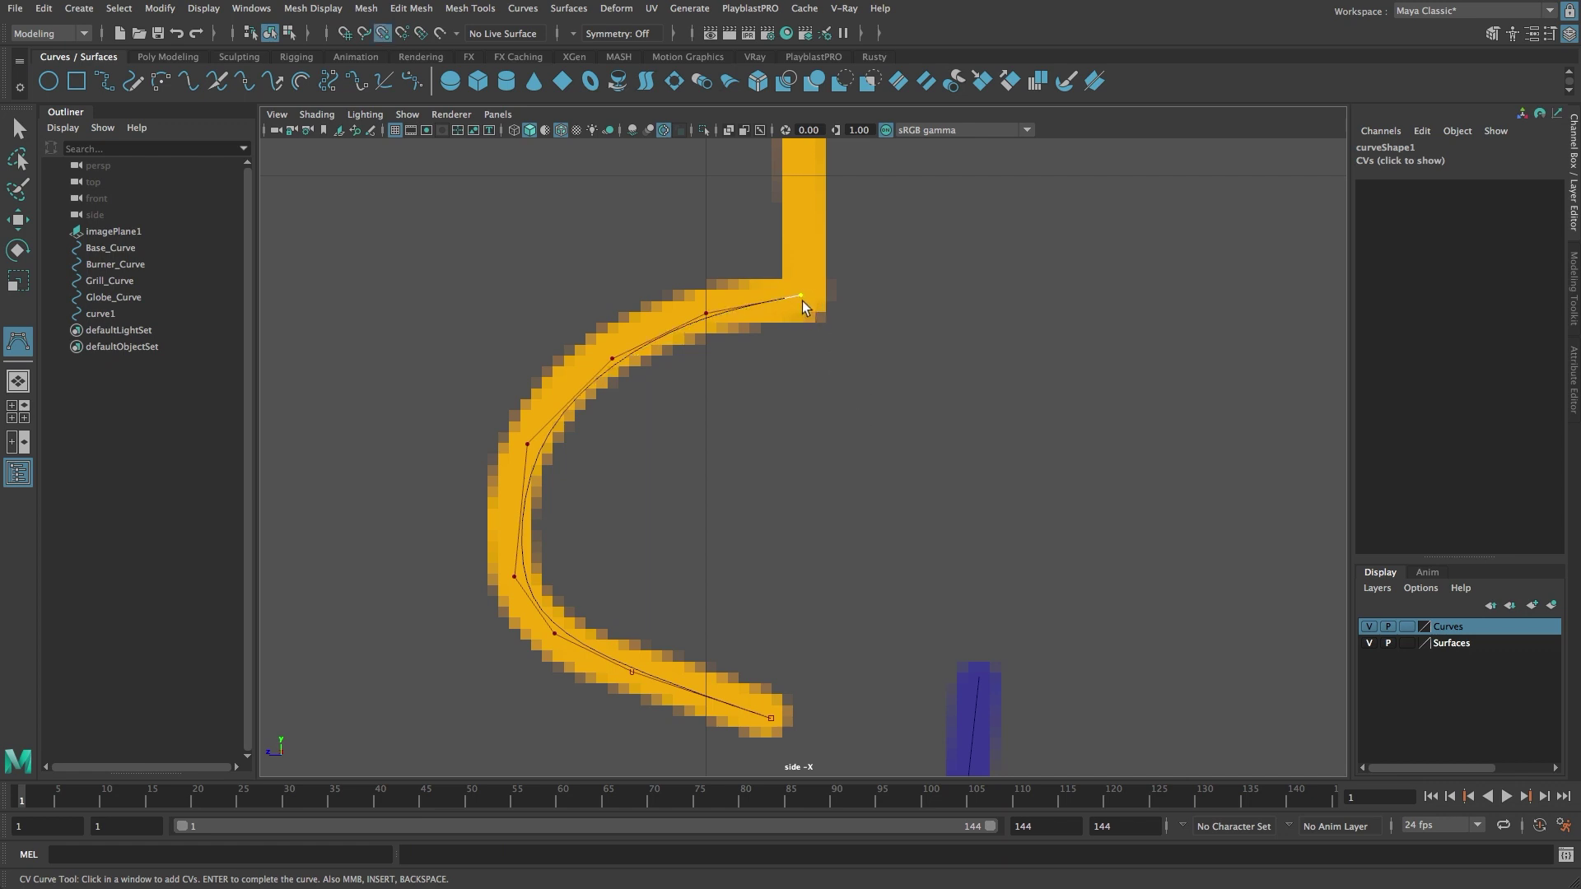
- Extend the curve up the orange profile's vertical line and onto the slanted section beside the green profile
middle_click_drag(857, 290, 853, 491, "alt")
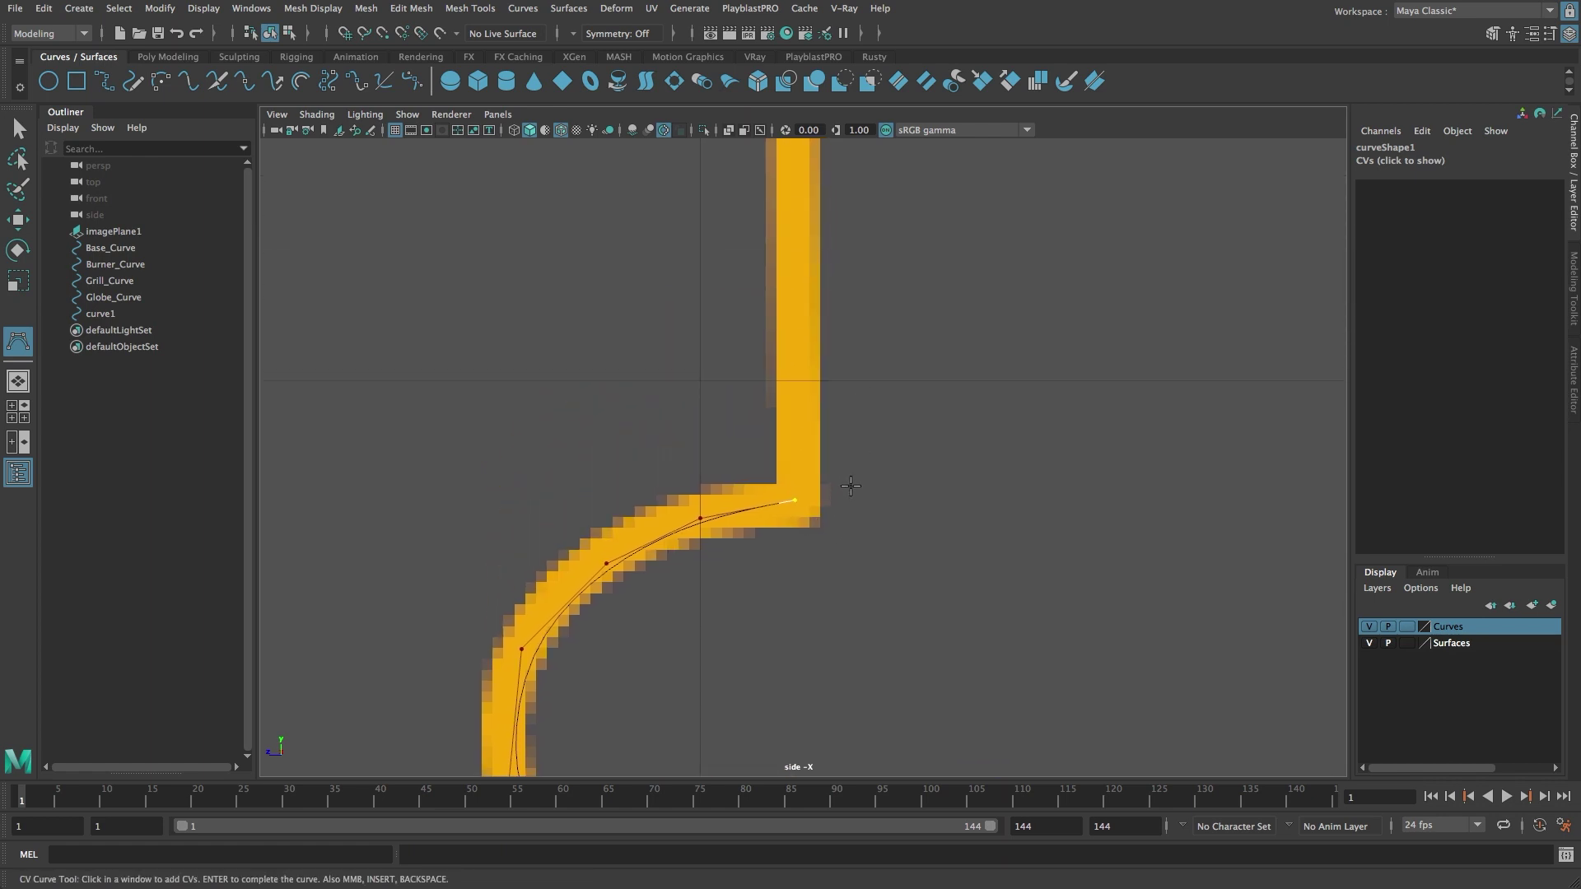
scroll(851, 485, "down", 5)
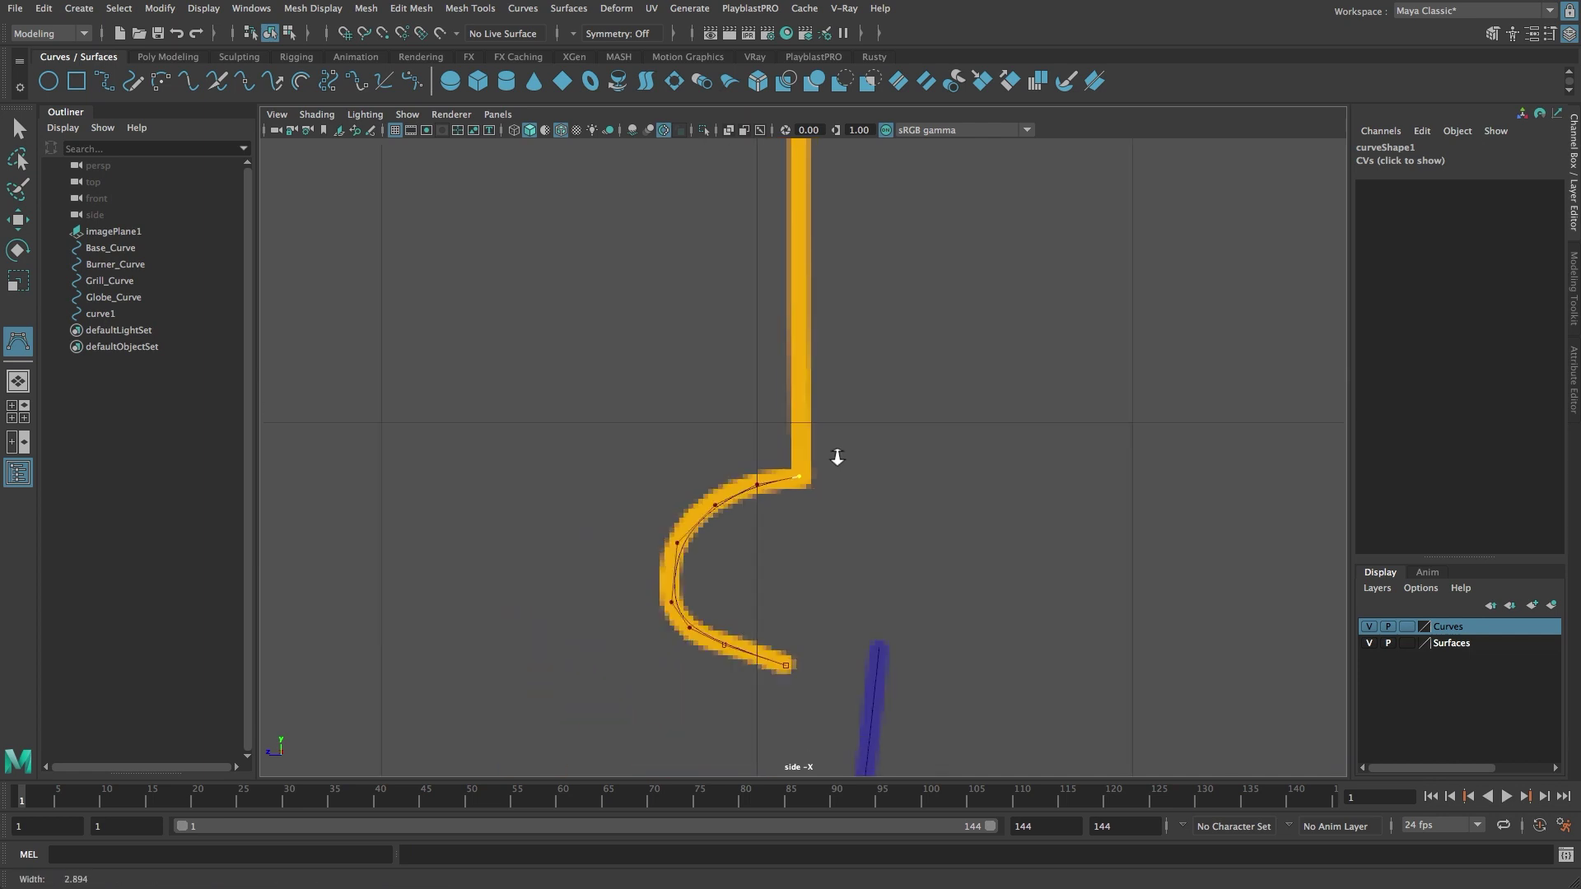
left_click(782, 606)
scroll(783, 606, "up", 8)
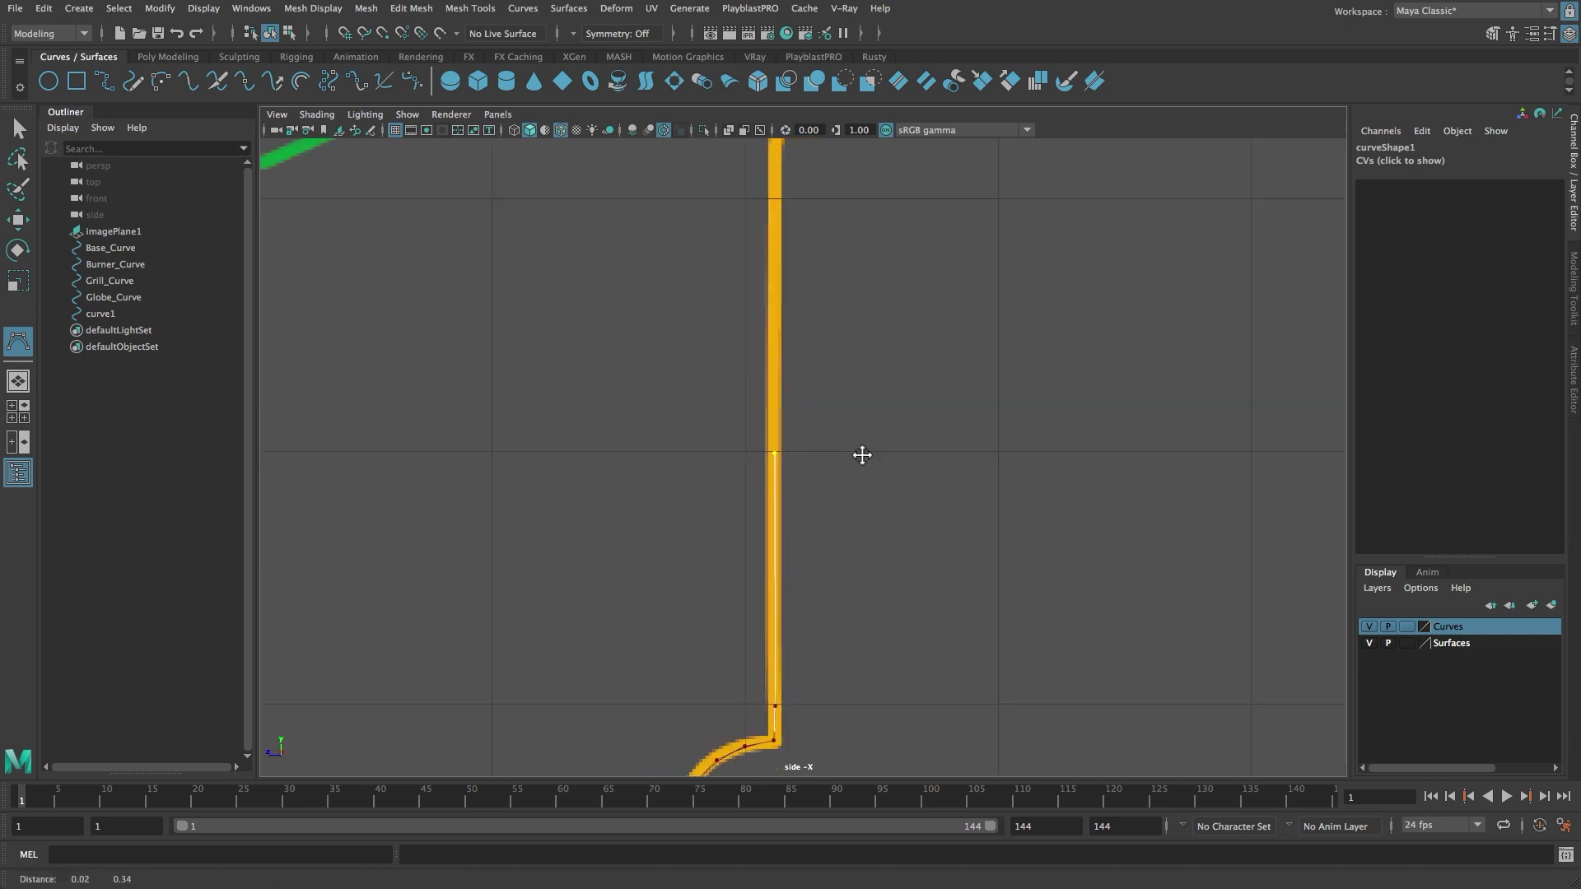
scroll(774, 678, "down", 5)
left_click(774, 296)
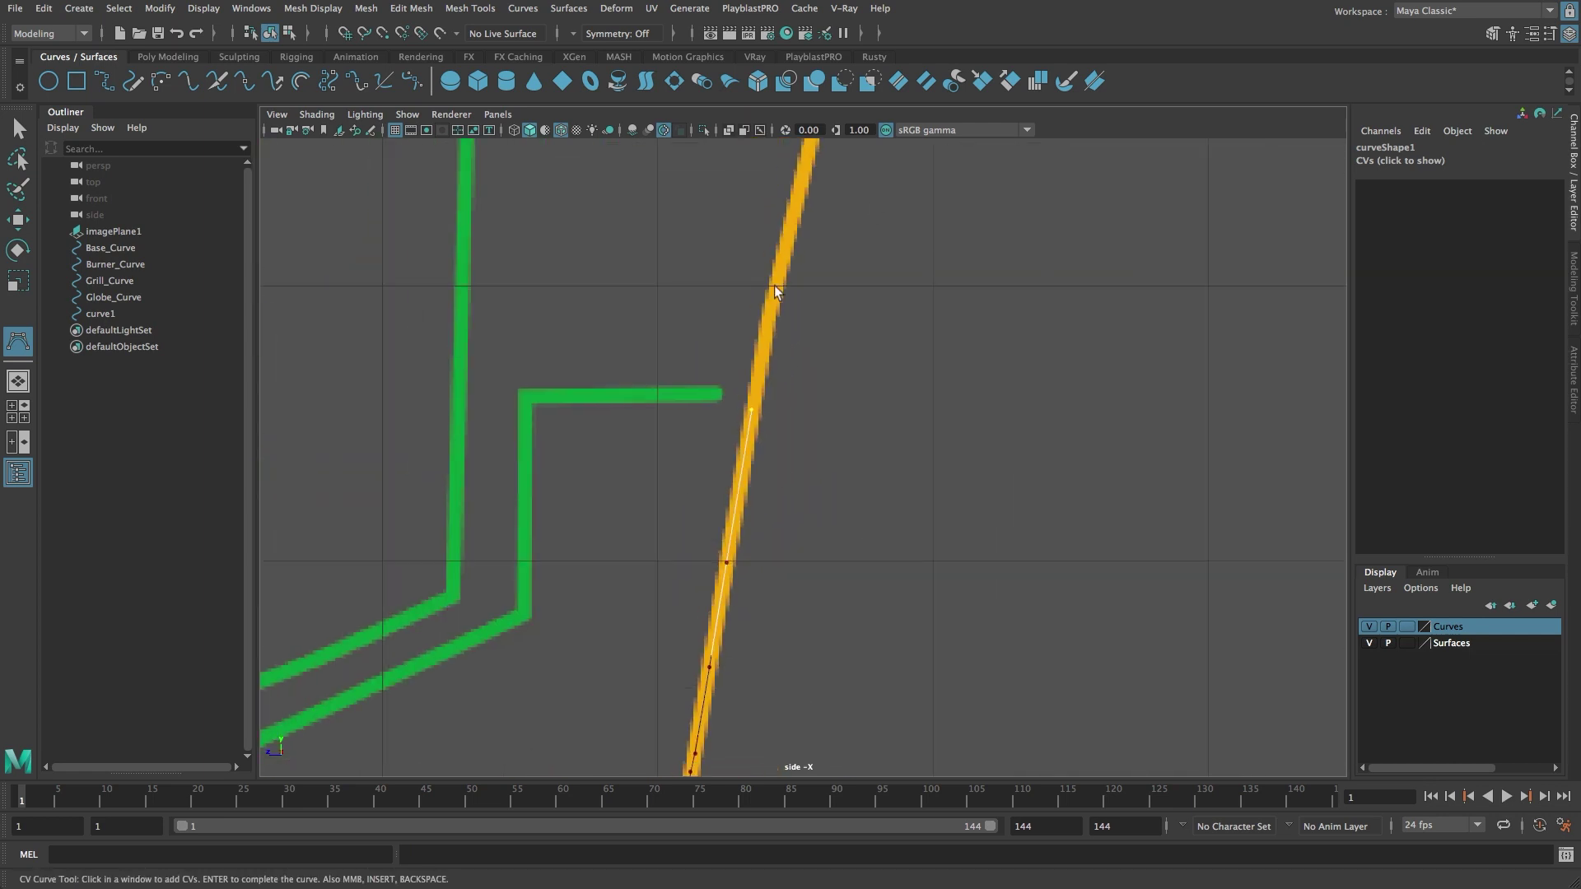
- Place CVs up the rest of the orange profile's slanted section, towards its rounded upper corner
middle_click_drag(774, 295, 728, 598, "alt")
left_click(789, 321)
middle_click_drag(866, 333, 717, 873, "alt")
left_click(787, 295)
middle_click_drag(787, 295, 796, 492, "alt")
- Place CVs around the rounded corner above the slanted section and onto the outward-rising slope
scroll(841, 476, "up", 7)
left_click(794, 494)
left_click(804, 429)
left_click(777, 384)
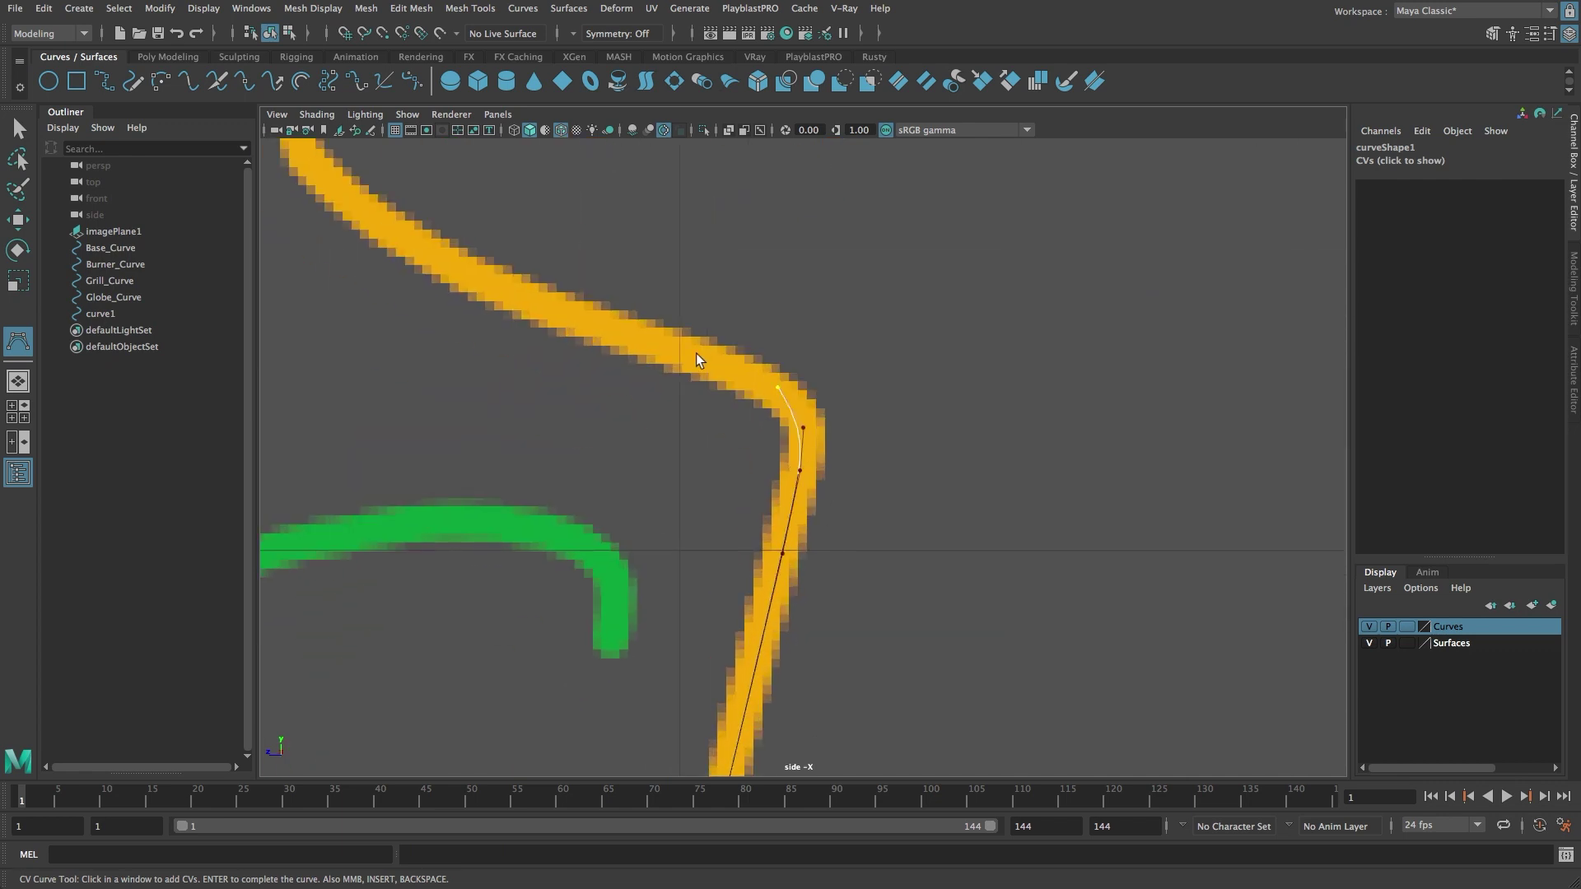
left_click(681, 350)
- Continue the curve along the outward-rising slope and up the following near-vertical section of the orange profile
middle_click_drag(560, 321, 869, 479, "alt")
left_click(843, 458)
left_click(747, 413)
left_click(664, 365)
right_click_drag(700, 545, 659, 527, "alt")
left_click(728, 396)
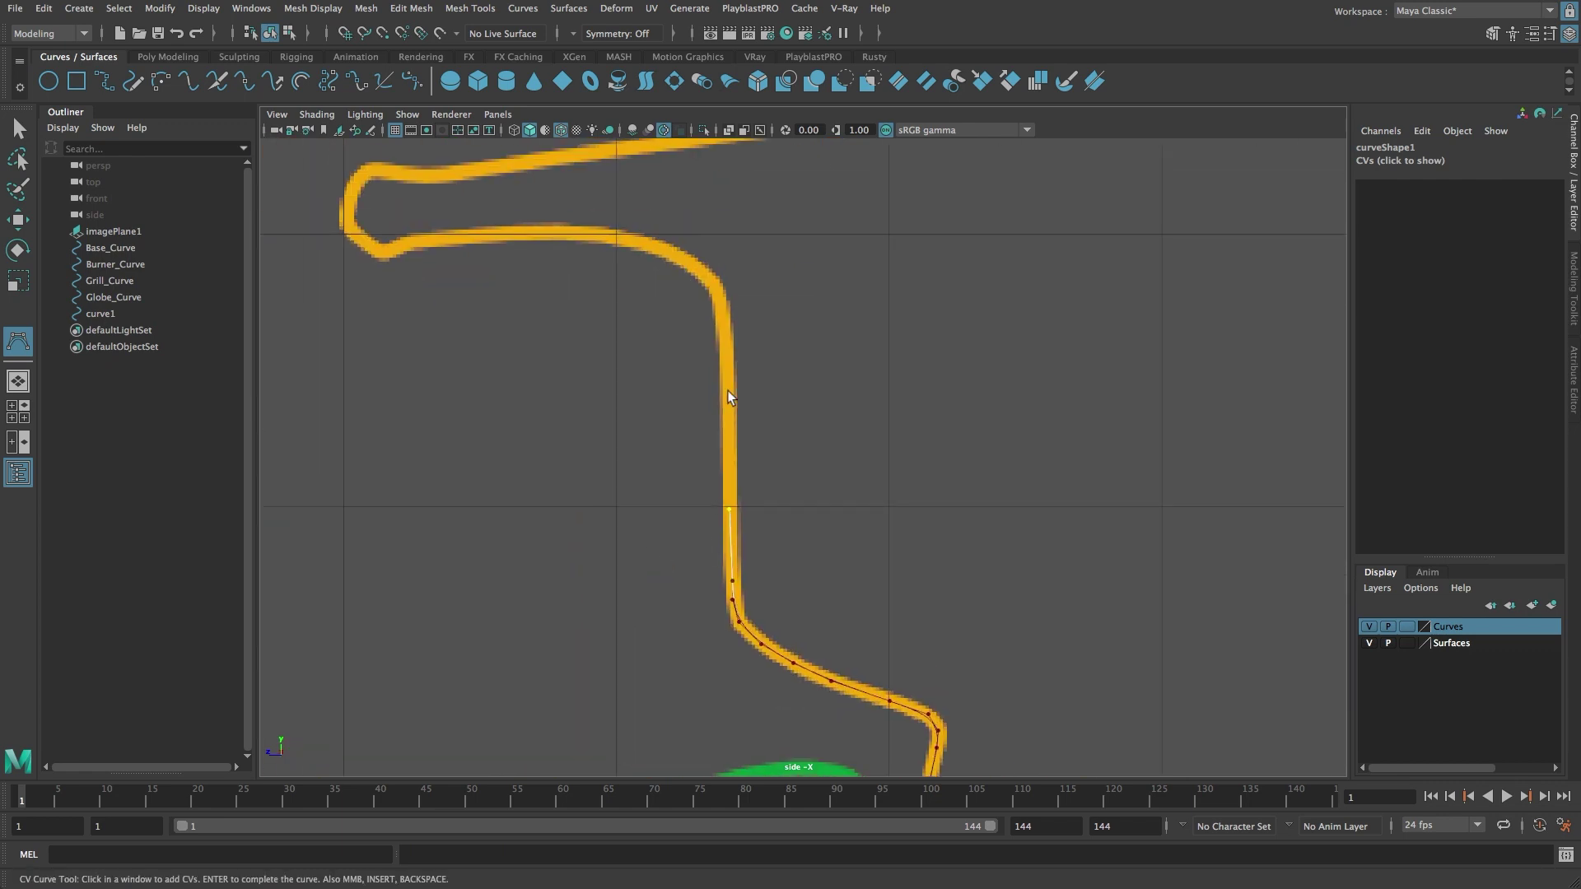
- Place CVs through the large upper bend and along the orange profile's underside to the outer lip
right_click_drag(728, 396, 864, 445, "alt")
left_click(864, 442)
left_click(809, 389)
middle_click_drag(569, 444, 925, 606, "alt")
left_click(667, 499)
left_click(589, 507)
right_click_drag(589, 507, 692, 527, "alt")
middle_click_drag(363, 564, 872, 554, "alt")
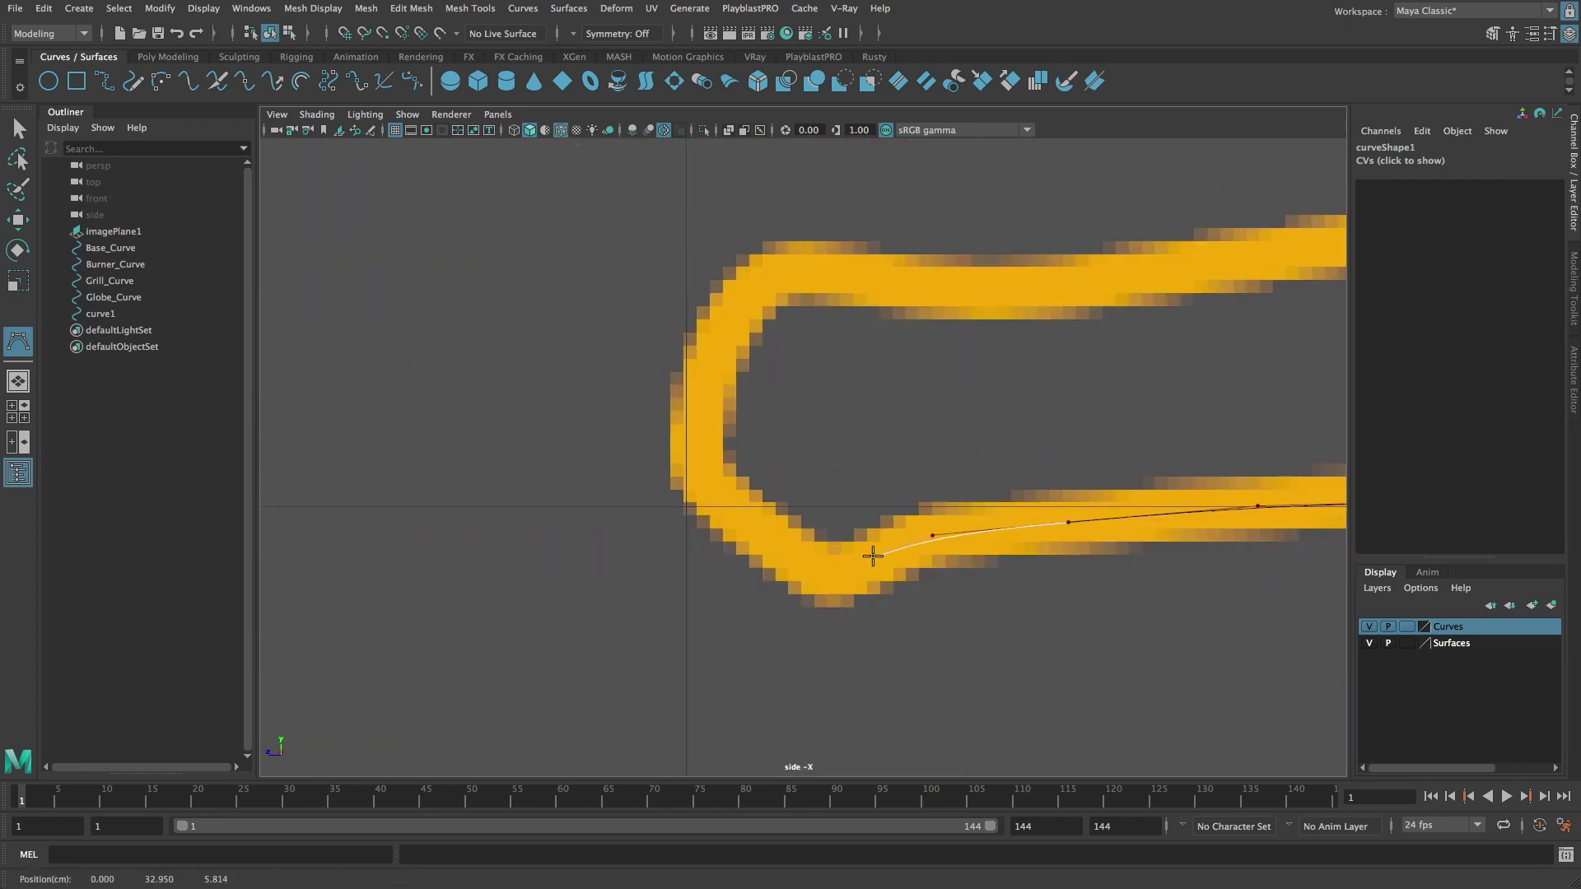
- Place CVs around the orange profile's outer lip, from the lower point to the upper edge
left_click(873, 556)
left_click(816, 574)
left_click(767, 545)
left_click(729, 507)
left_click(738, 310)
left_click(774, 268)
left_click(840, 269)
left_click(949, 289)
- Place CVs along the orange profile's long upper slope and up the small step at its inner end
right_click_drag(1087, 285, 762, 368, "alt")
left_click(1129, 328)
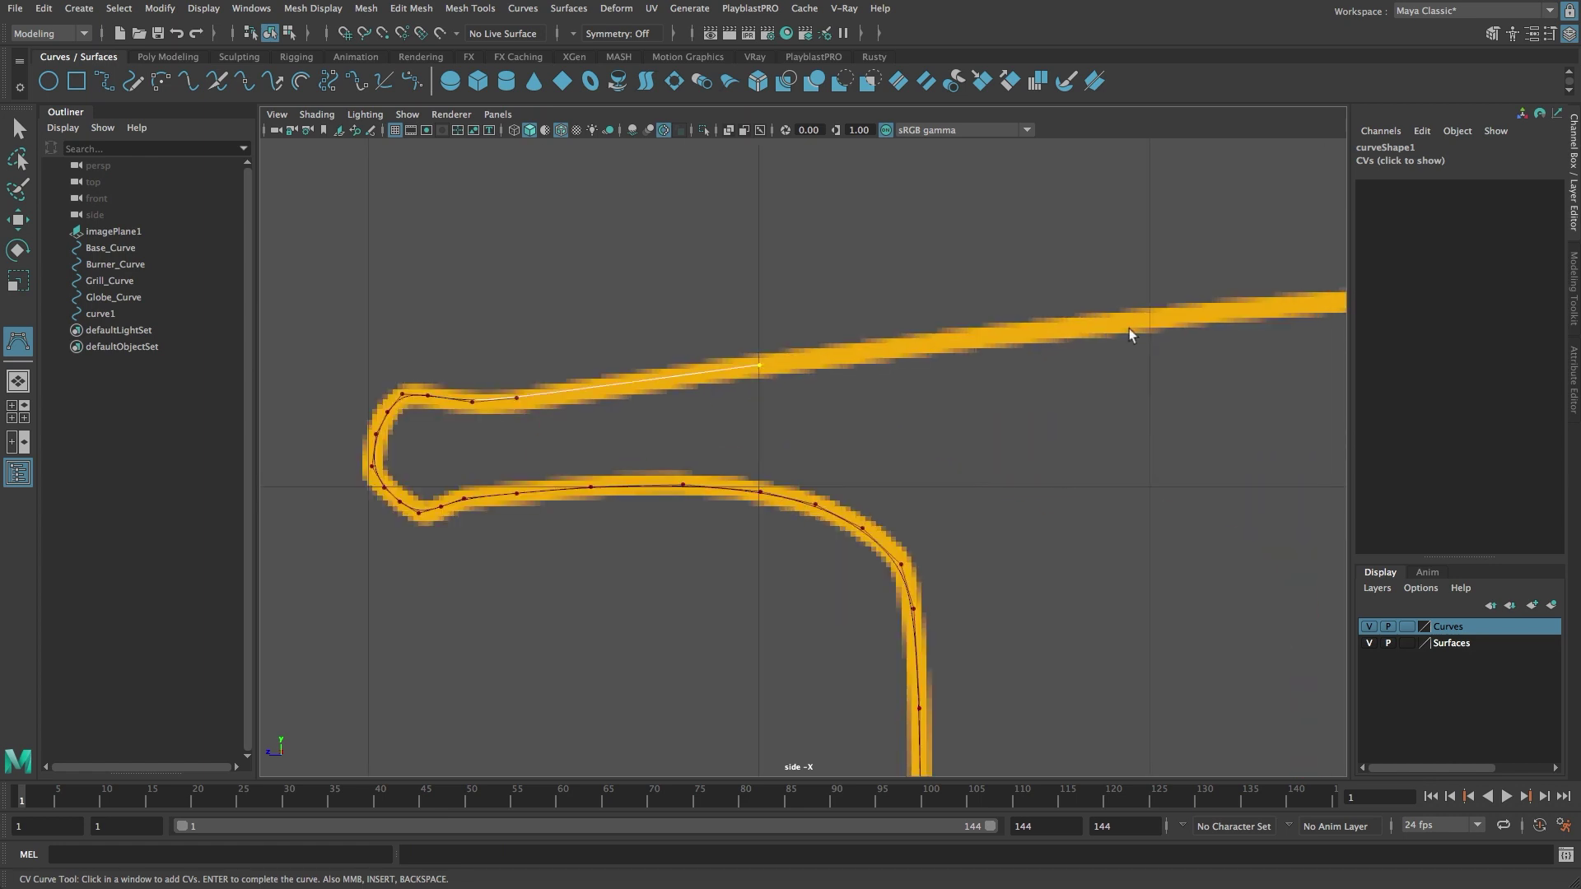
middle_click_drag(1164, 328, 597, 328, "alt")
right_click_drag(939, 311, 843, 426, "alt")
left_click(843, 426)
left_click(887, 367)
left_click(912, 303)
left_click(966, 262)
left_click(1047, 251)
- Extend the curve over the shallow top arc and end it on the centre line below the purple profile
middle_click_drag(1235, 233, 544, 387, "alt")
right_click_drag(1100, 363, 1024, 388, "alt")
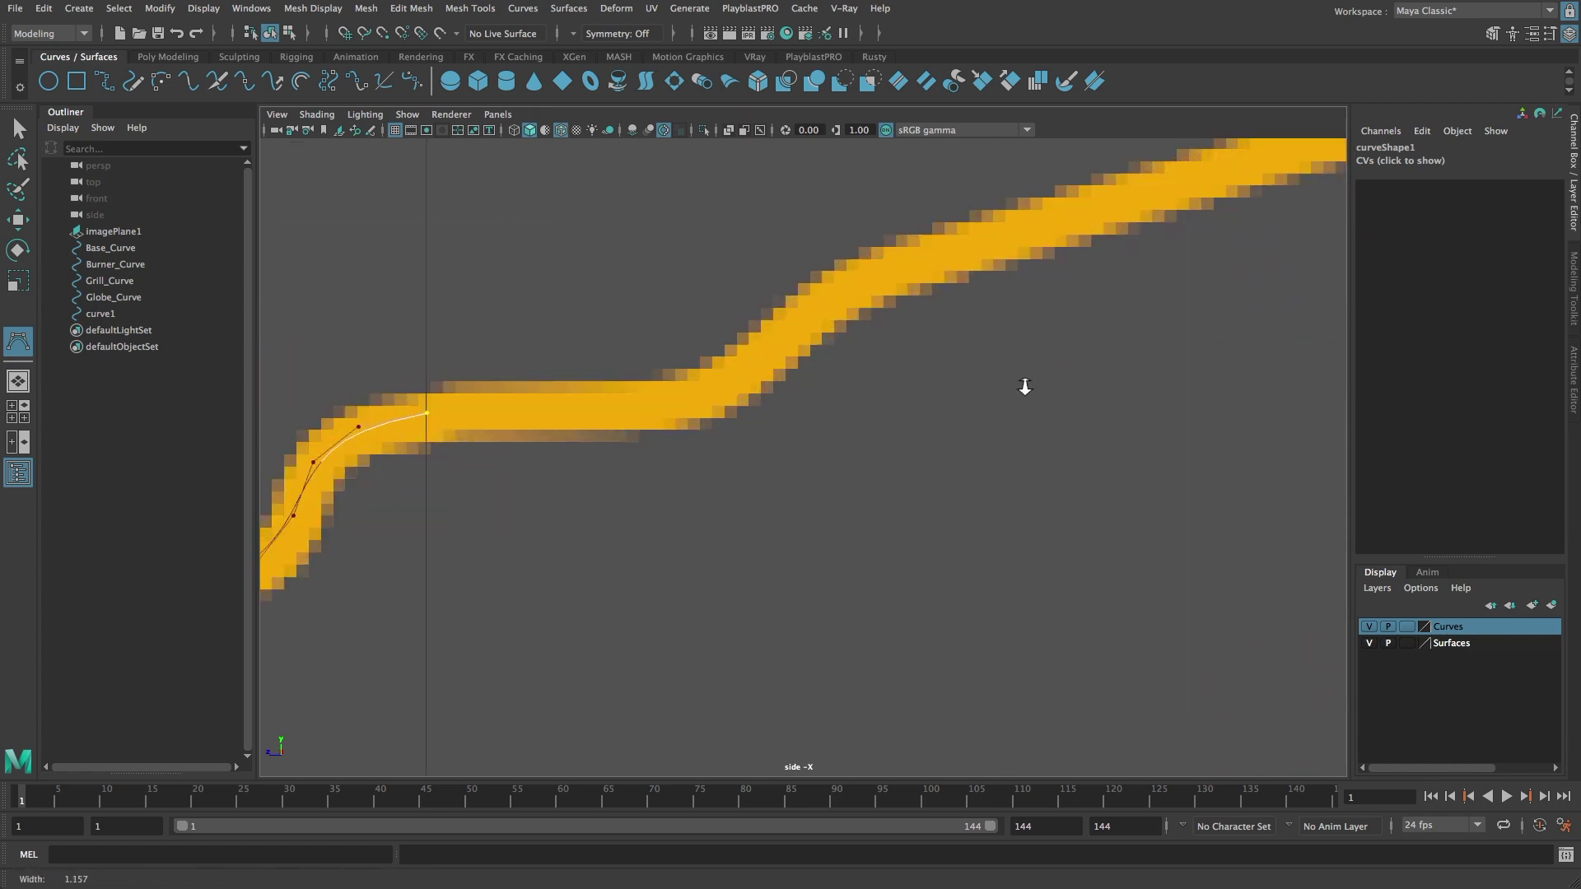
left_click(480, 409)
scroll(1000, 309, "down", 3)
middle_click_drag(1000, 309, 921, 334, "alt")
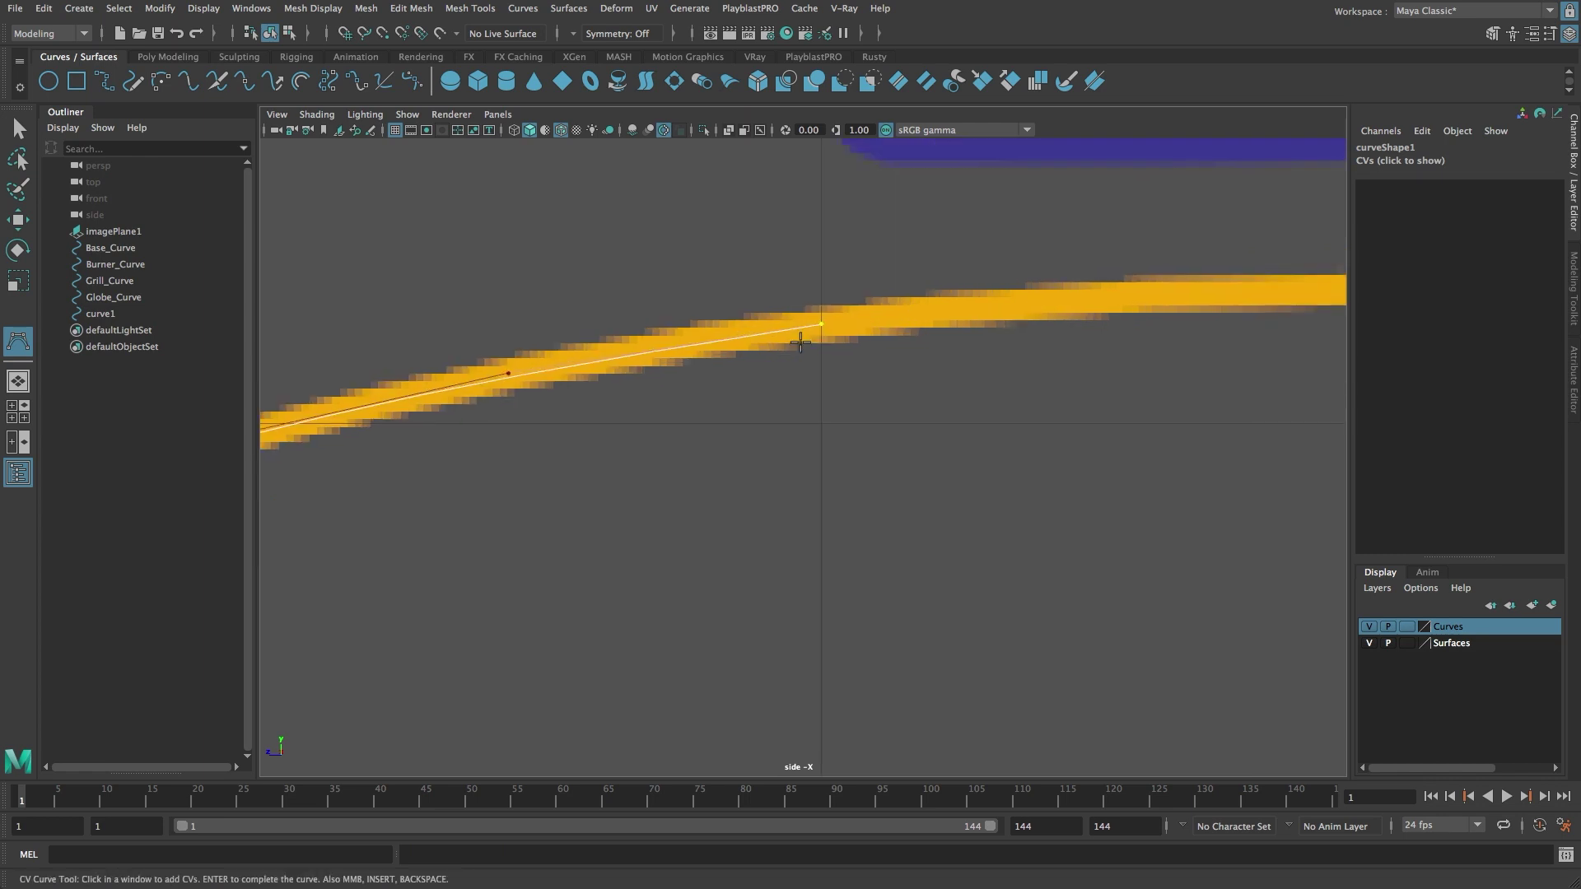
scroll(920, 334, "up", 3)
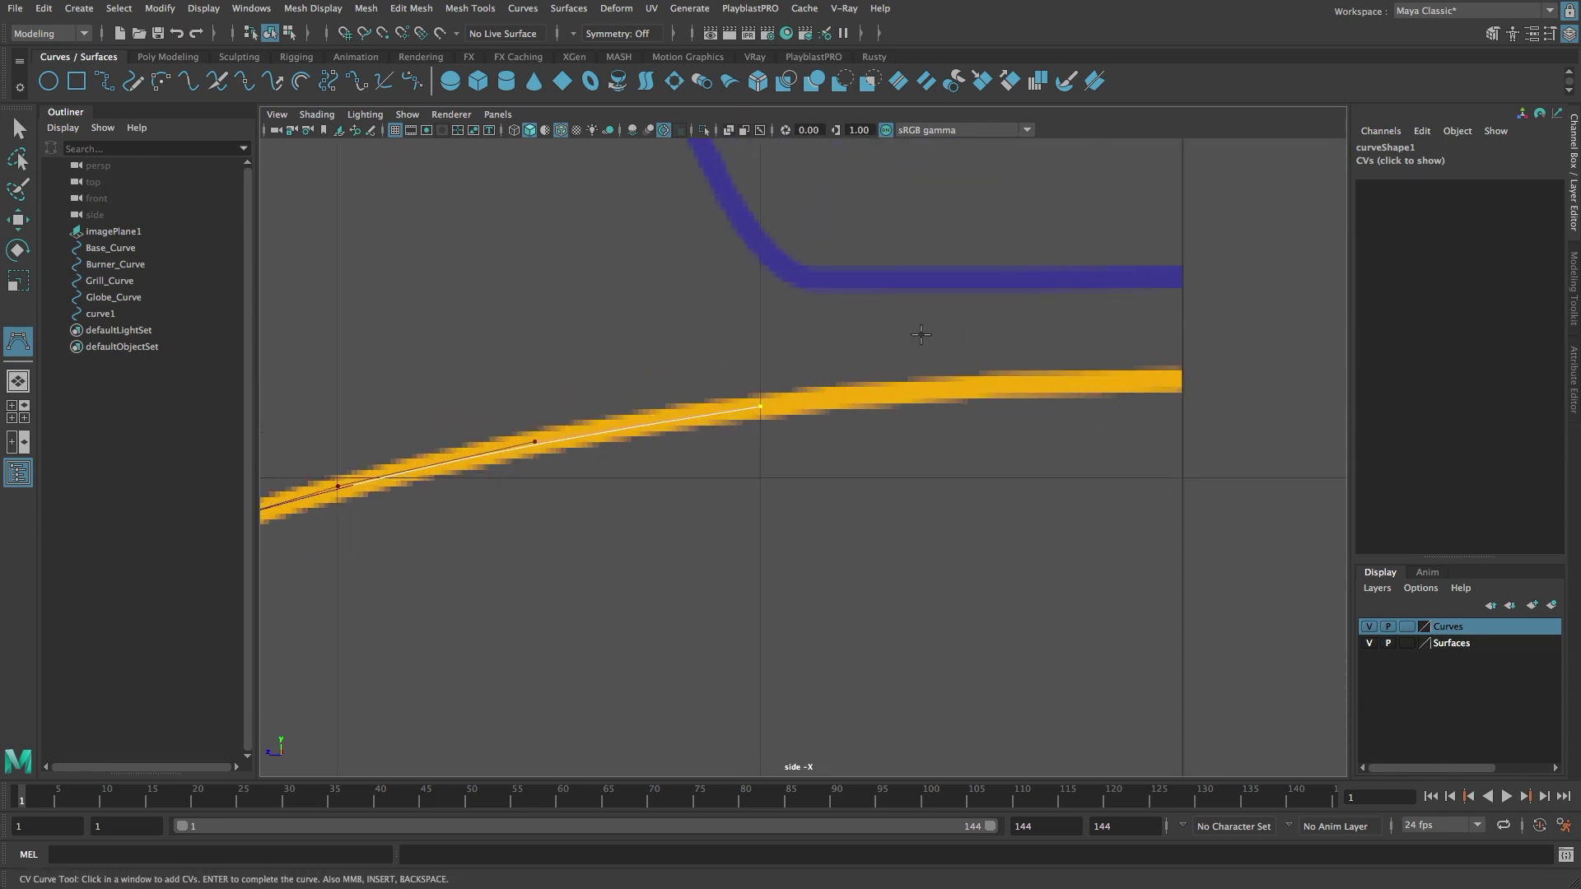
left_click(879, 394)
left_click(971, 387)
left_click(1182, 387)
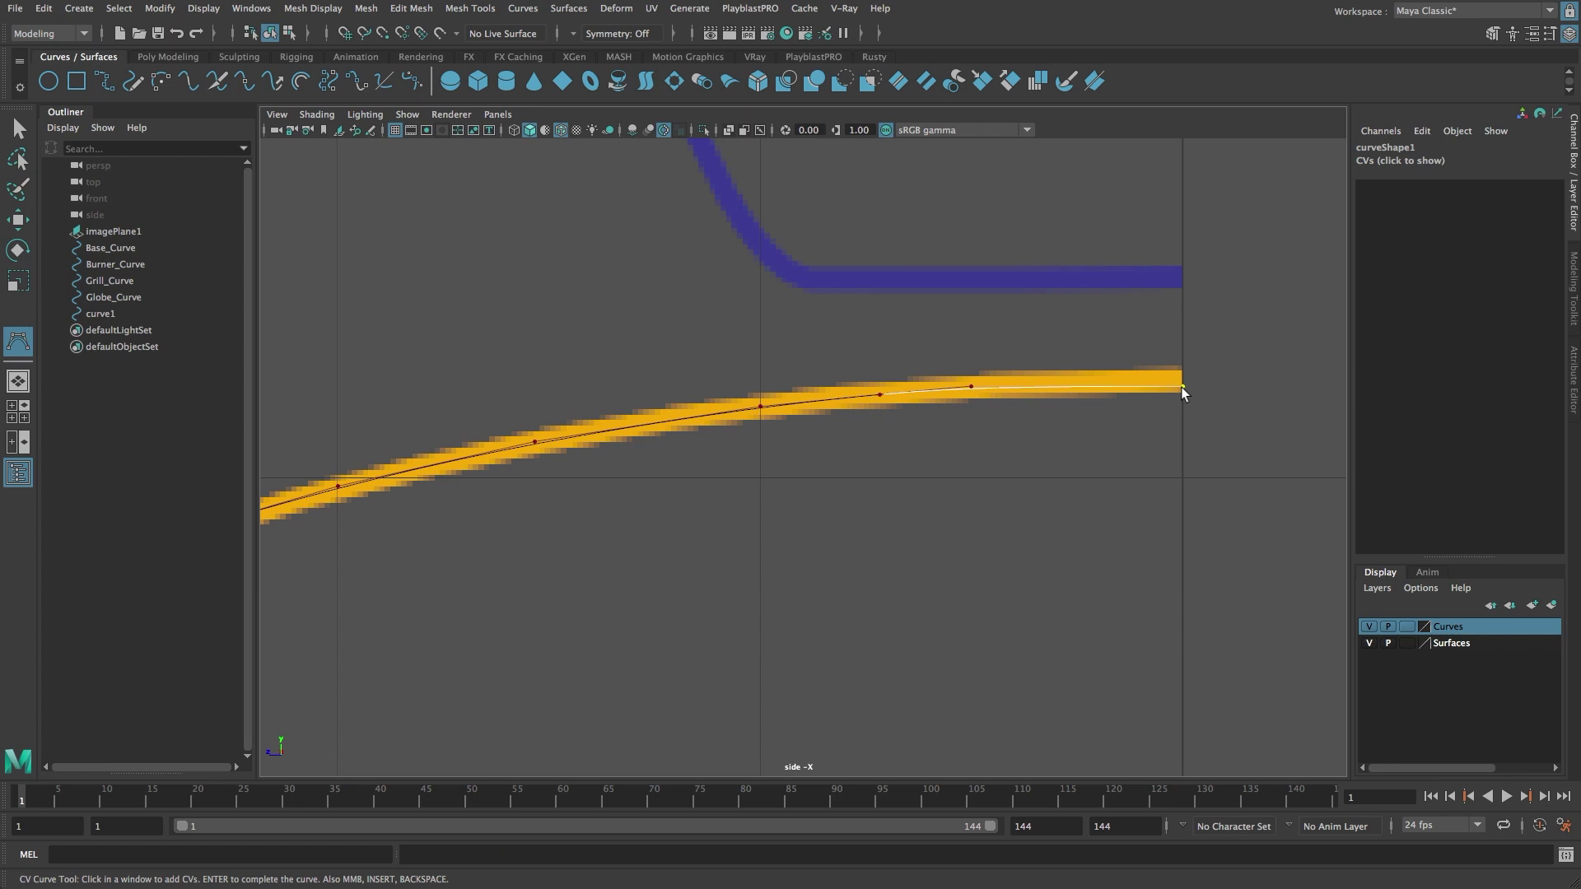
- Complete the curve, select its end CV on the centre line in component mode and set its Z to 0
key("w")
key("F8")
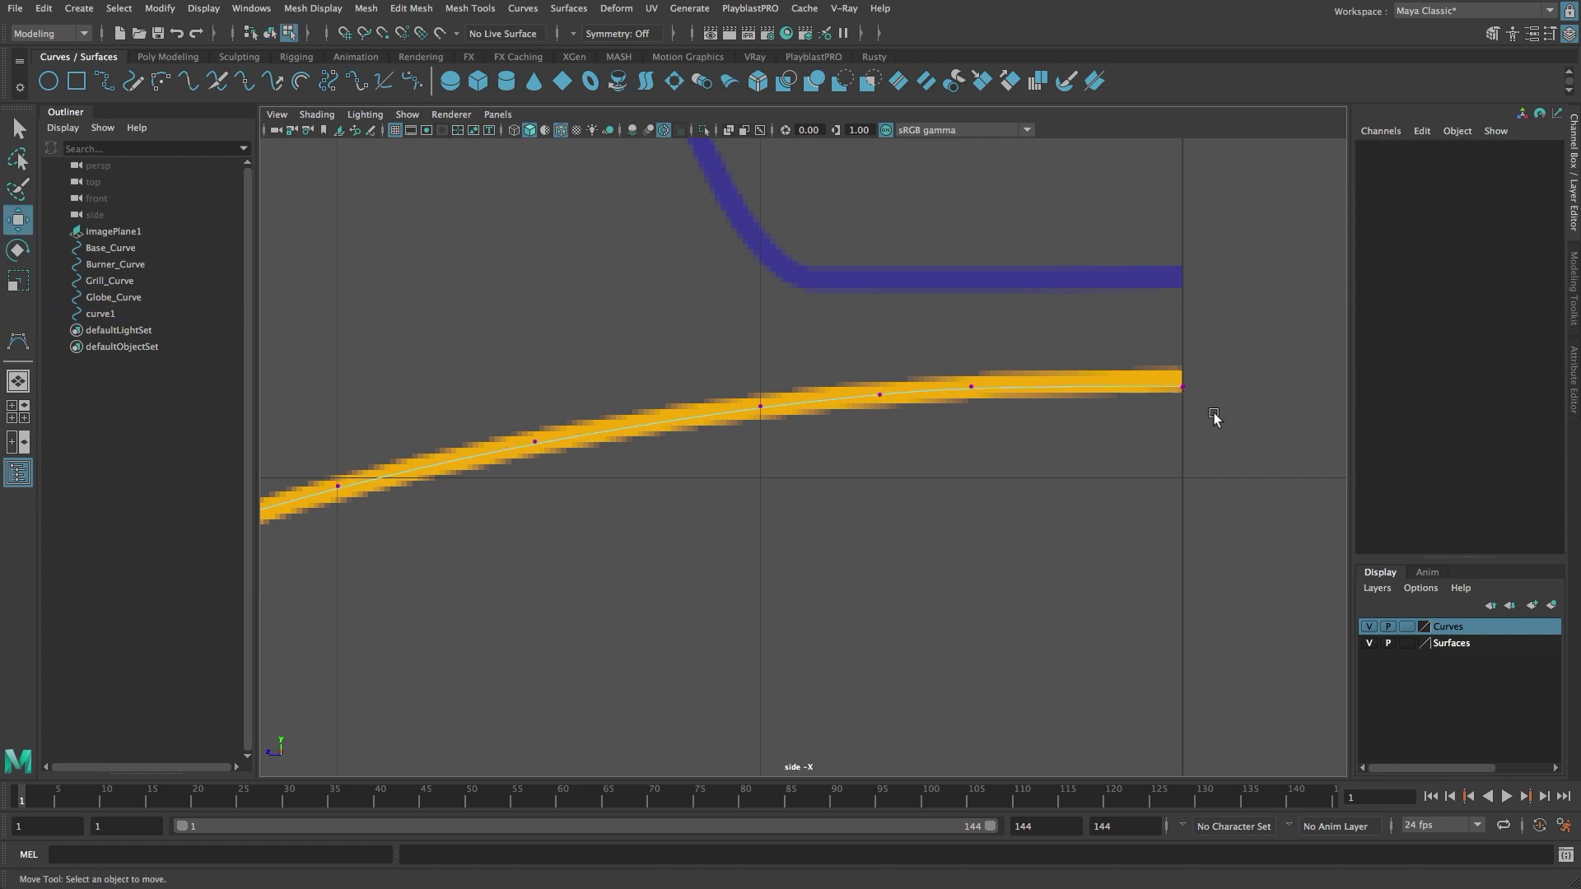
left_click_drag(1193, 402, 1128, 354)
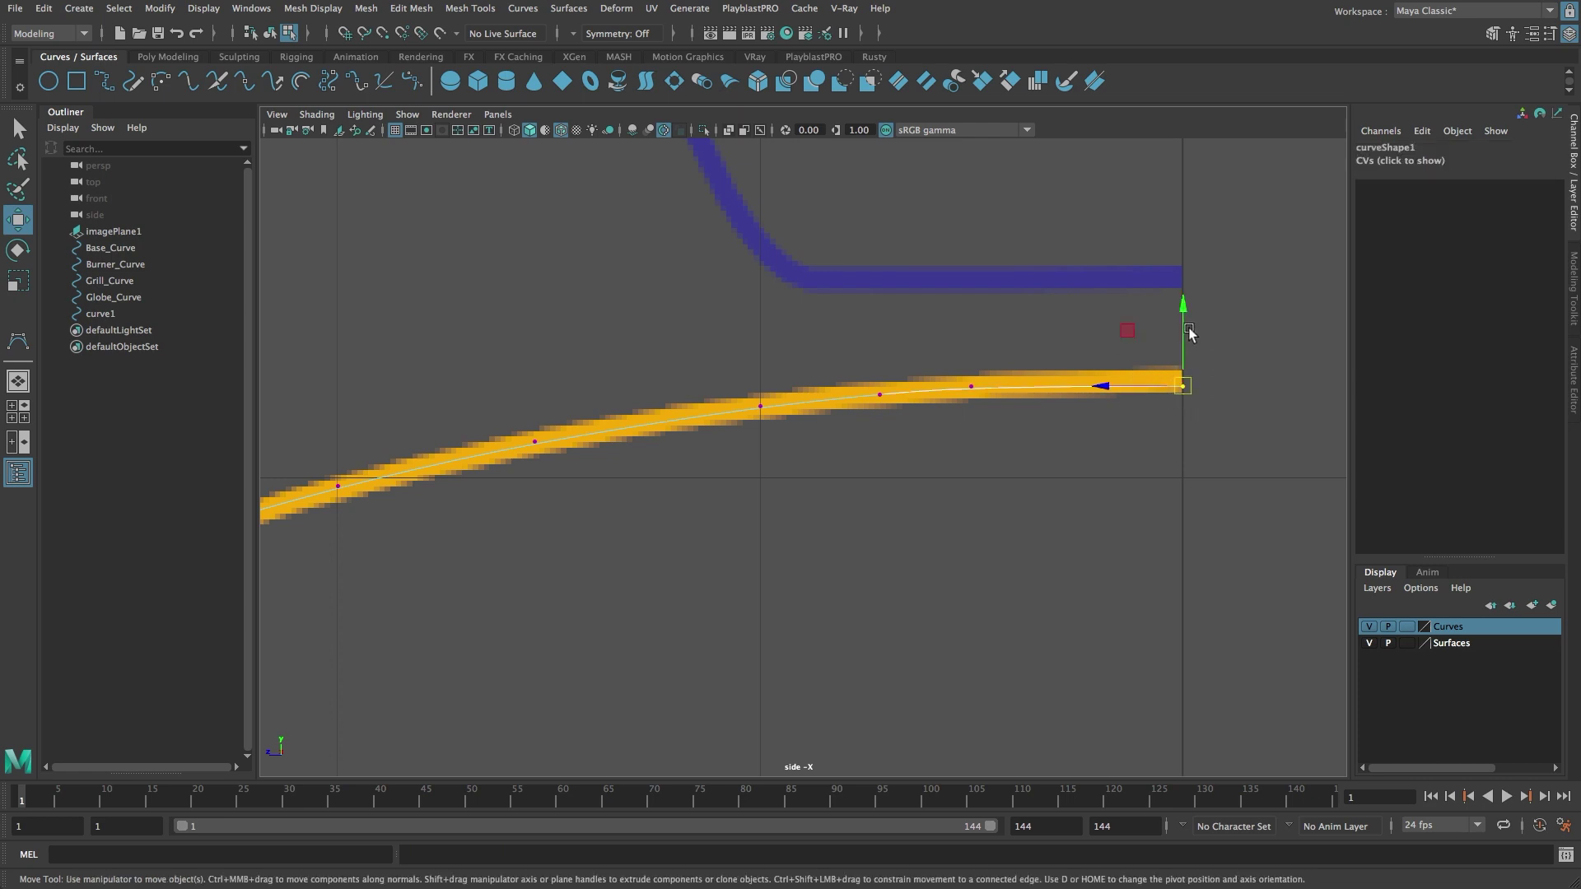
left_click(1446, 161)
left_click(1519, 194)
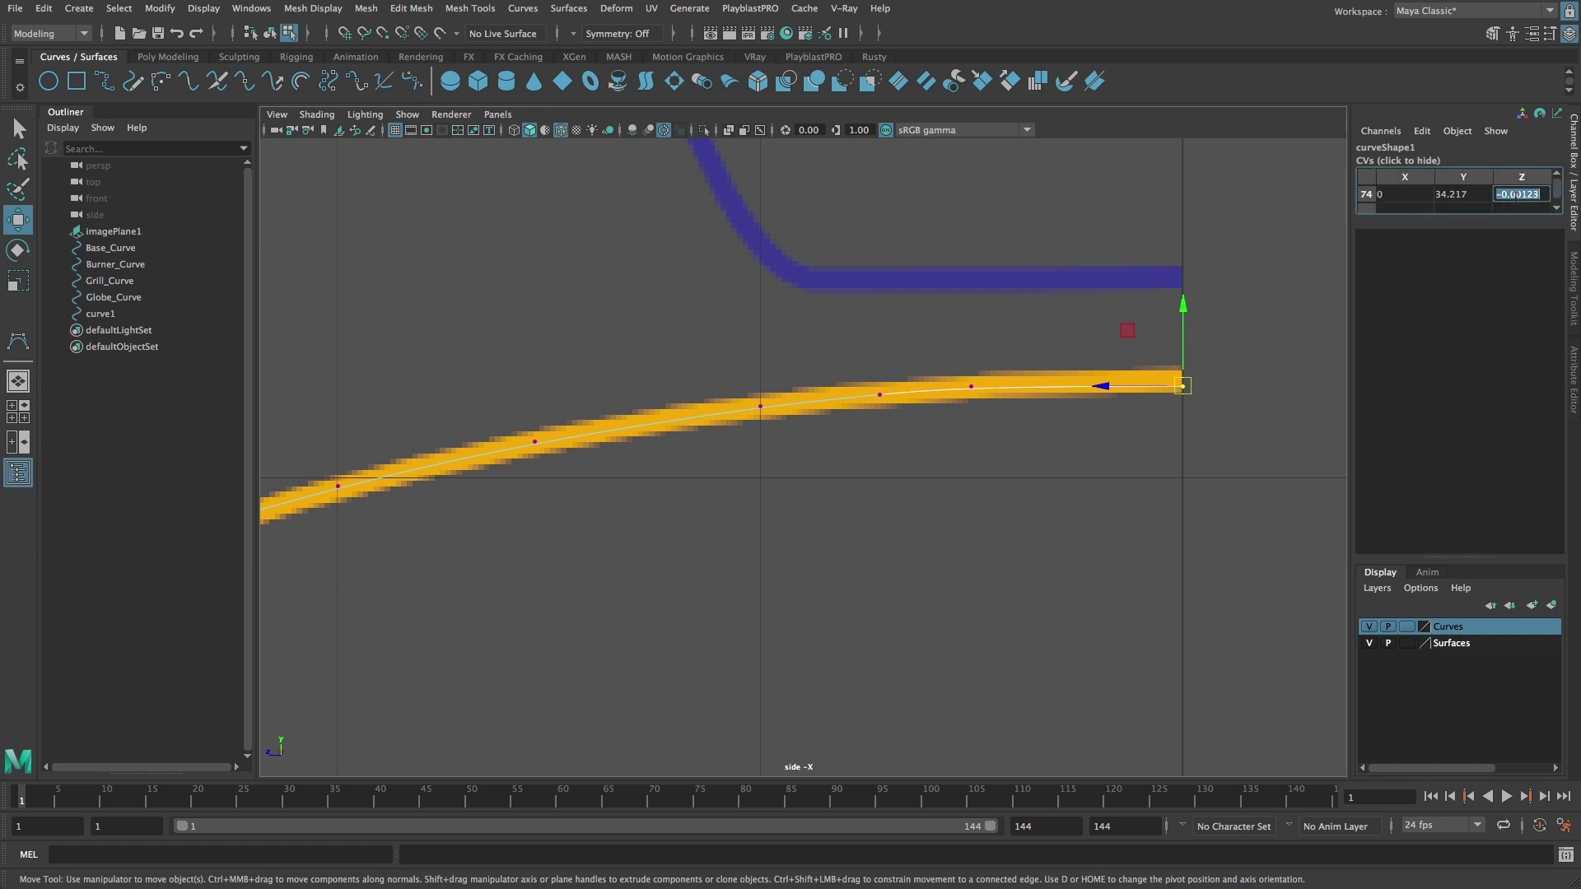
type("0")
key("Return")
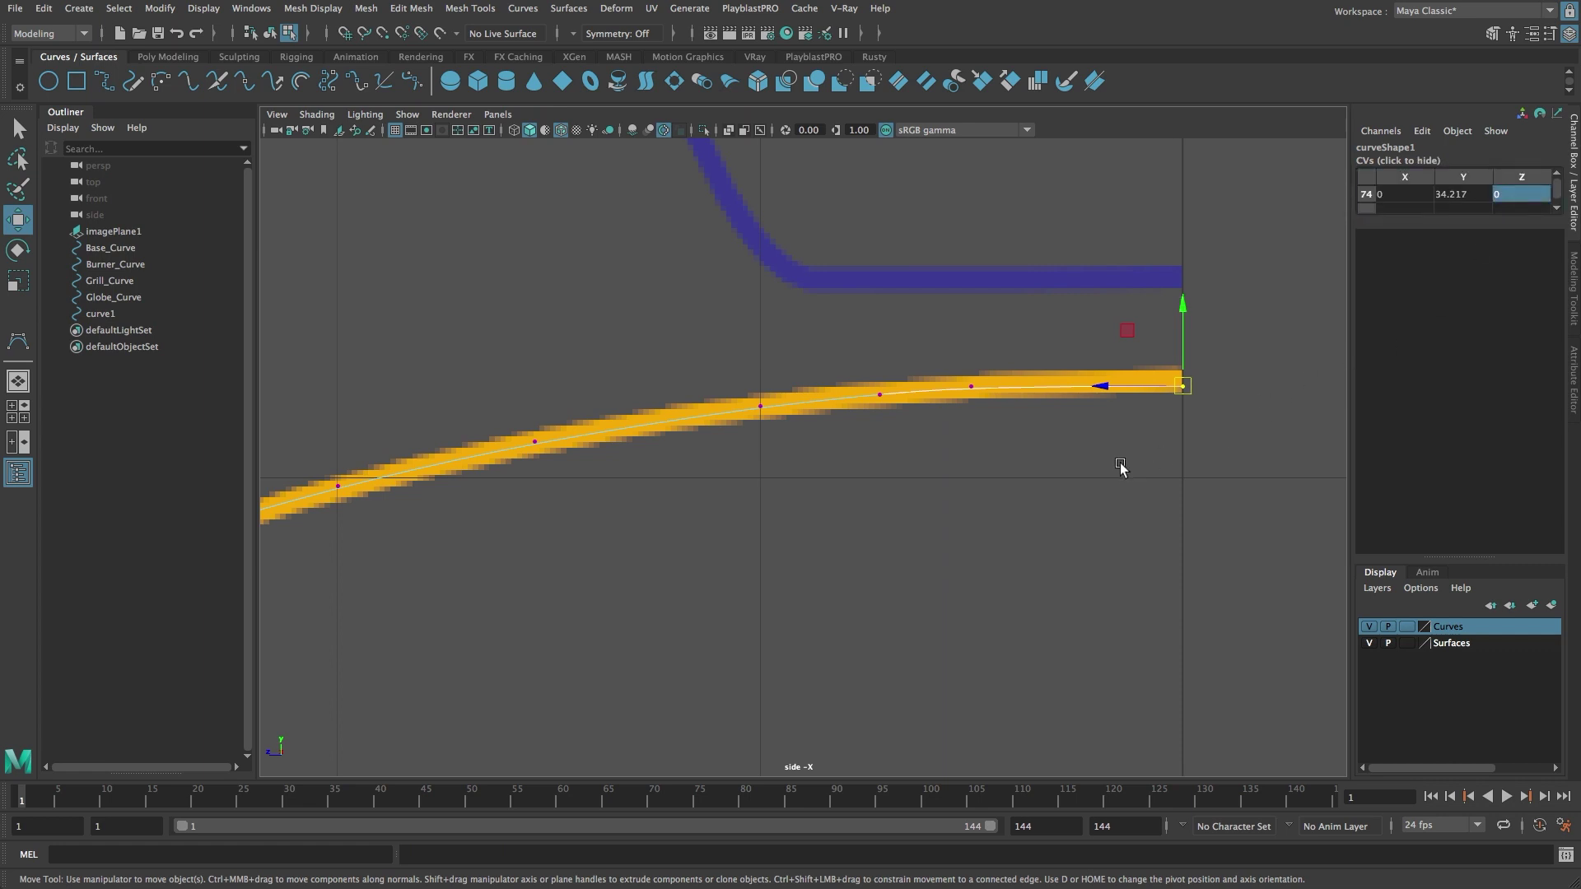
- Refine the orange curve's CVs along the shallow top arc, working outward from the centre line
scroll(1182, 428, "up", 3)
left_click(876, 367)
middle_click_drag(560, 381, 847, 371, "alt")
left_click(847, 381)
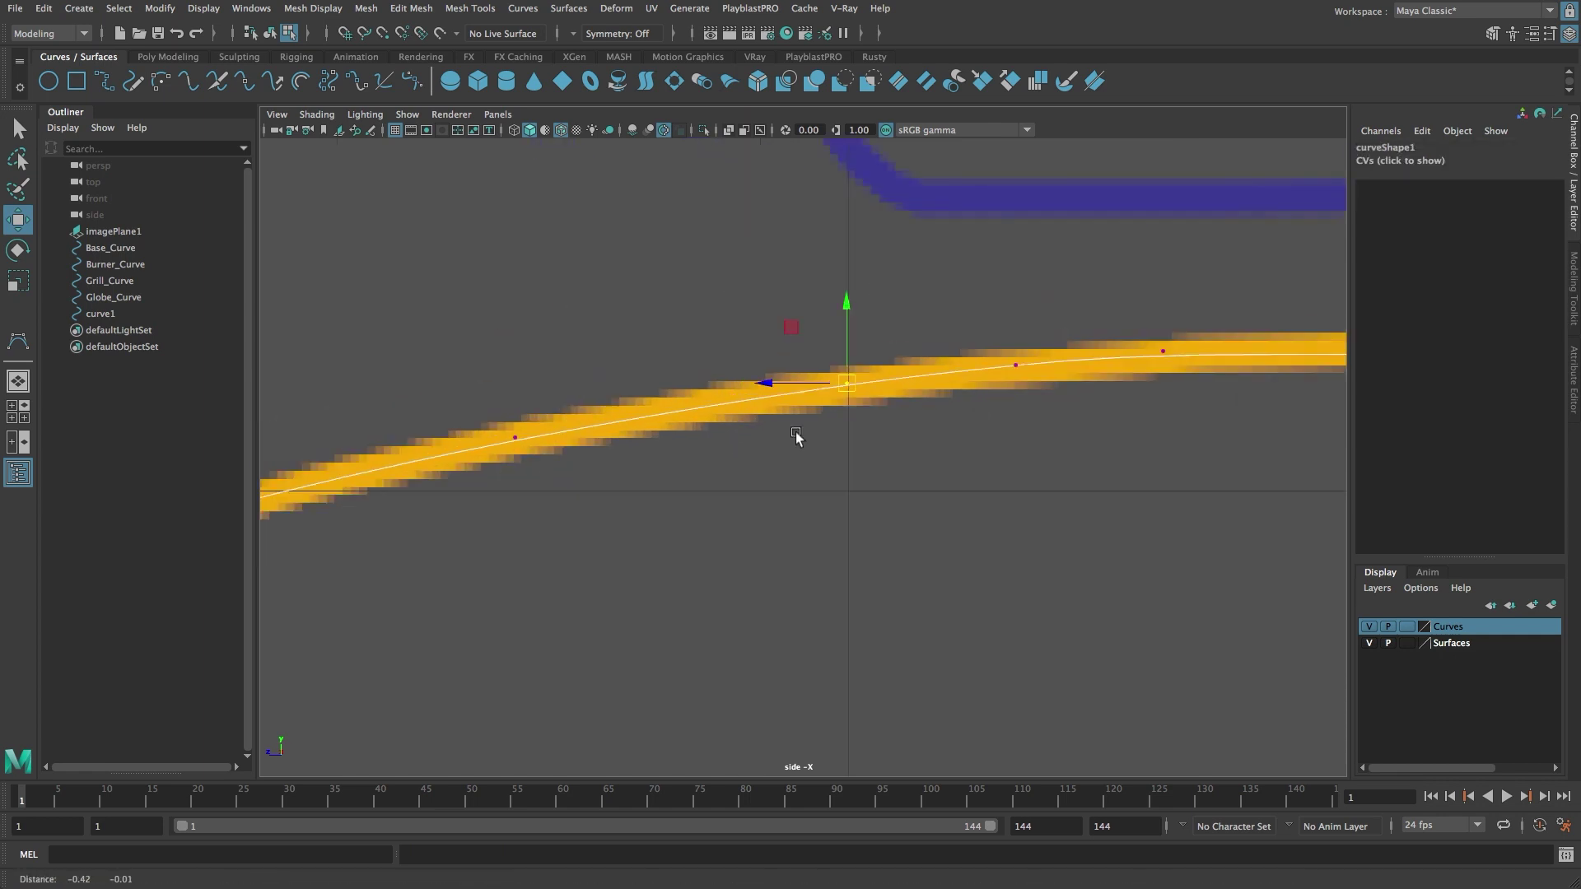
middle_click_drag(461, 494, 1304, 316, "alt")
left_click(1064, 322)
left_click(591, 511)
middle_click_drag(783, 531, 791, 530)
left_click(716, 434)
left_click(477, 516)
- Refine the CVs through the small step and along the long slope to the lip's upper edge
scroll(946, 409, "up", 3)
middle_click_drag(560, 544, 920, 431, "alt")
left_click(713, 379)
left_click(577, 532)
scroll(783, 532, "down", 3)
middle_click_drag(329, 577, 1318, 486, "alt")
left_click(522, 525)
middle_click_drag(461, 568, 1181, 508, "alt")
left_click(599, 526)
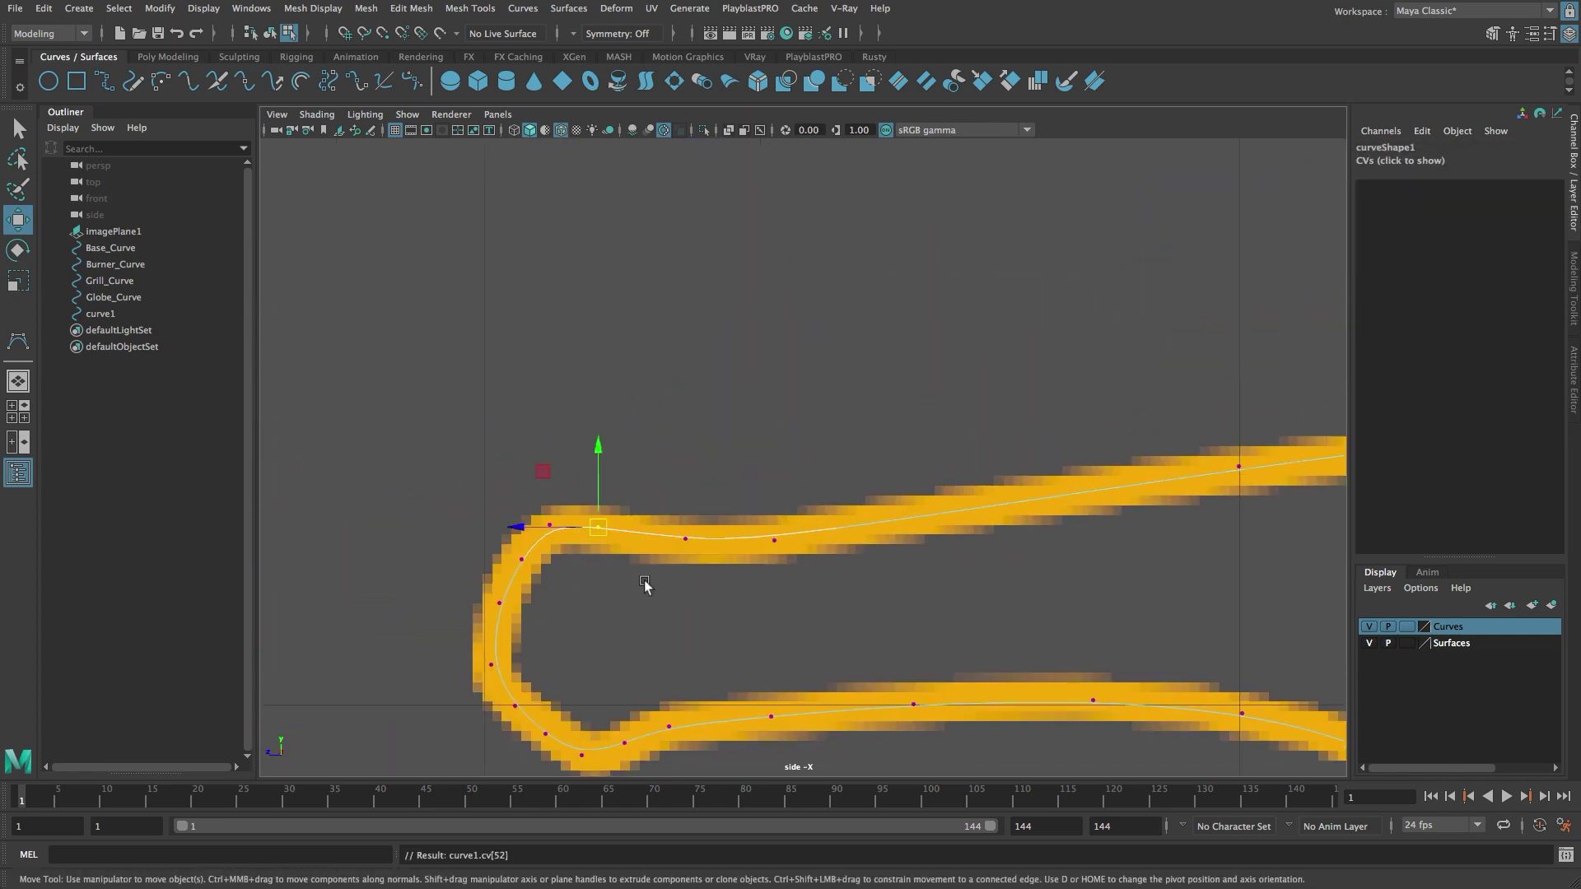
- Reposition the CVs around the outer lip so the curve follows the middle of the orange line
scroll(646, 585, "up", 4)
left_click(655, 257)
left_click_drag(601, 323, 588, 325)
left_click_drag(543, 525, 537, 512)
left_click_drag(589, 606, 576, 597)
left_click_drag(646, 659, 635, 650)
left_click_drag(801, 678, 793, 686)
left_click_drag(886, 646, 871, 638)
left_click_drag(1083, 627, 1030, 627)
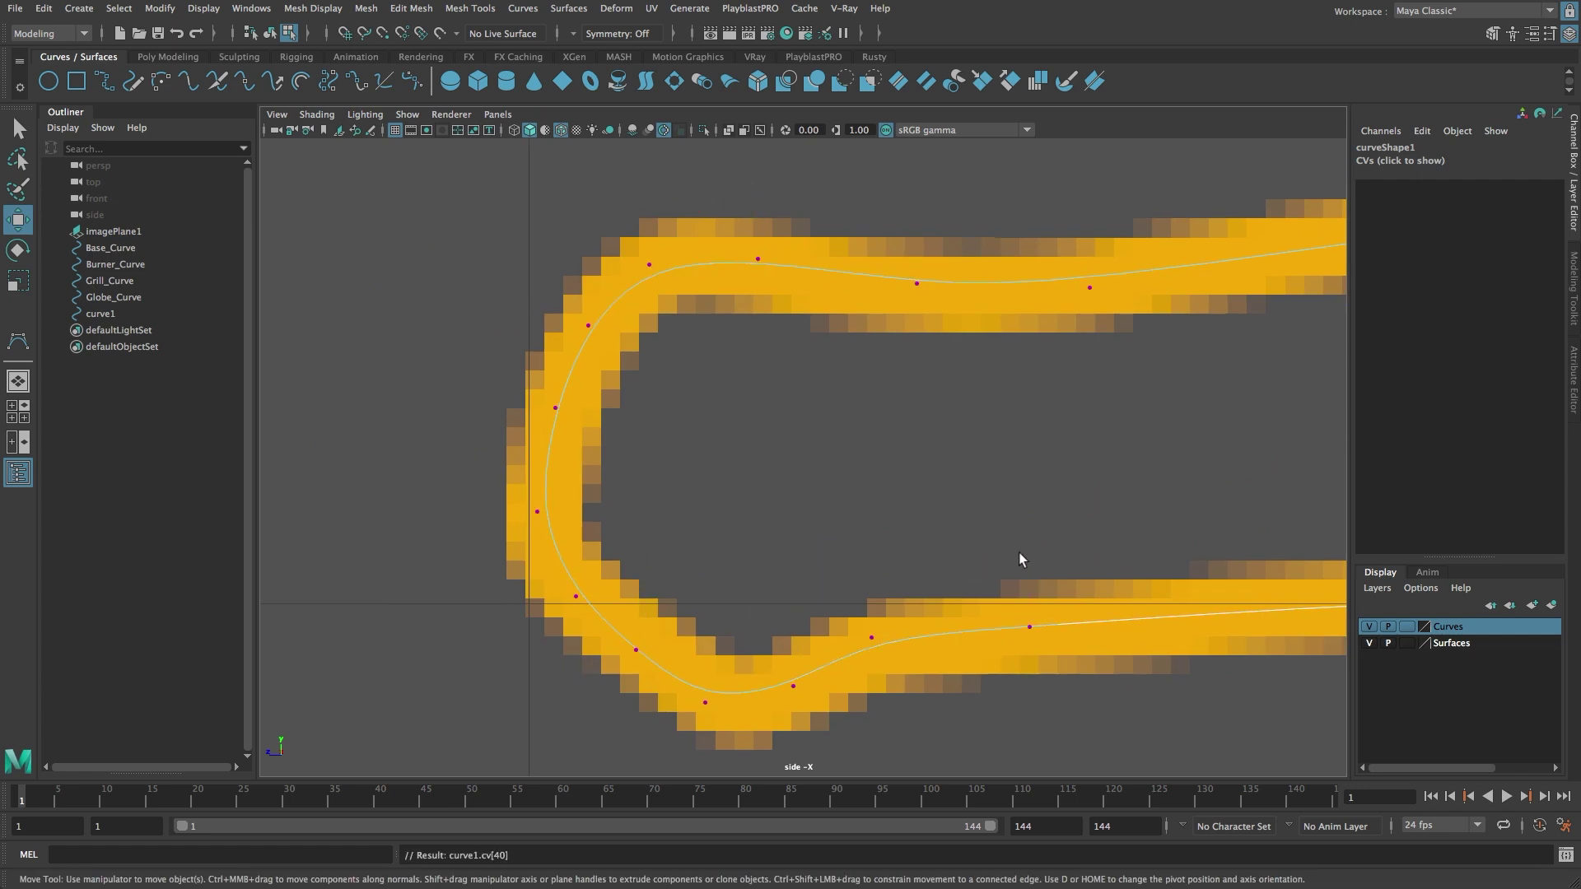
- Fine-tune the lip's CVs a second time, from the lower point back up to the upper corner
left_click(711, 705)
key("ctrl+z")
key("ctrl+z")
key("ctrl+z")
key("ctrl+z")
key("ctrl+z")
key("ctrl+z")
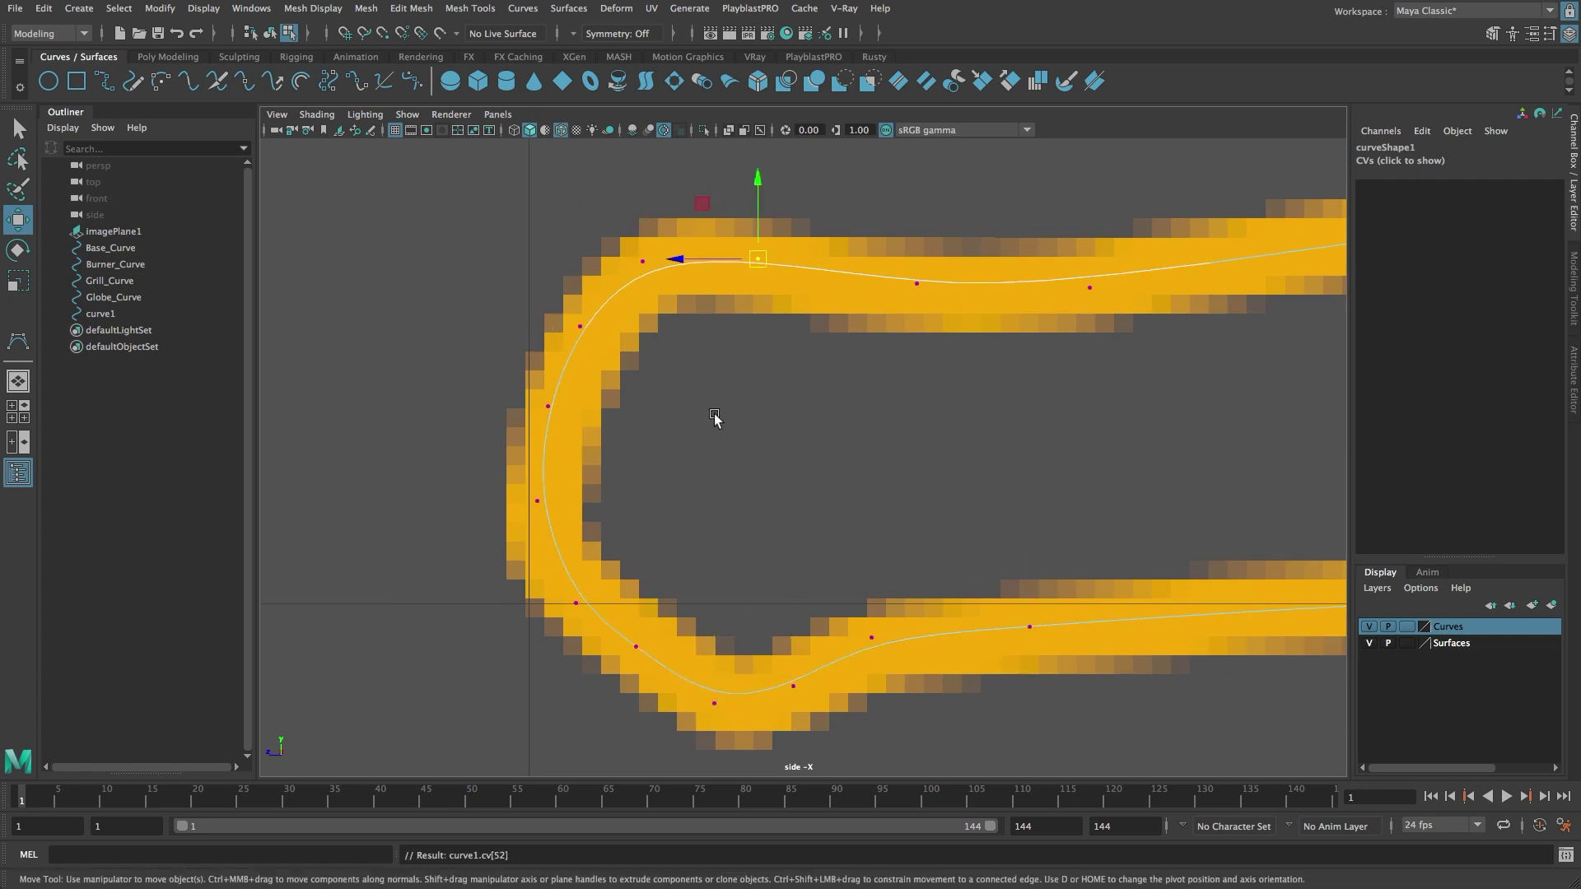
- Refine the orange curve's CVs along the lip's underside towards the rounded shoulder, keeping the curve centred on the line
key("ctrl+z")
key("ctrl+z")
key("ctrl+z")
key("ctrl+z")
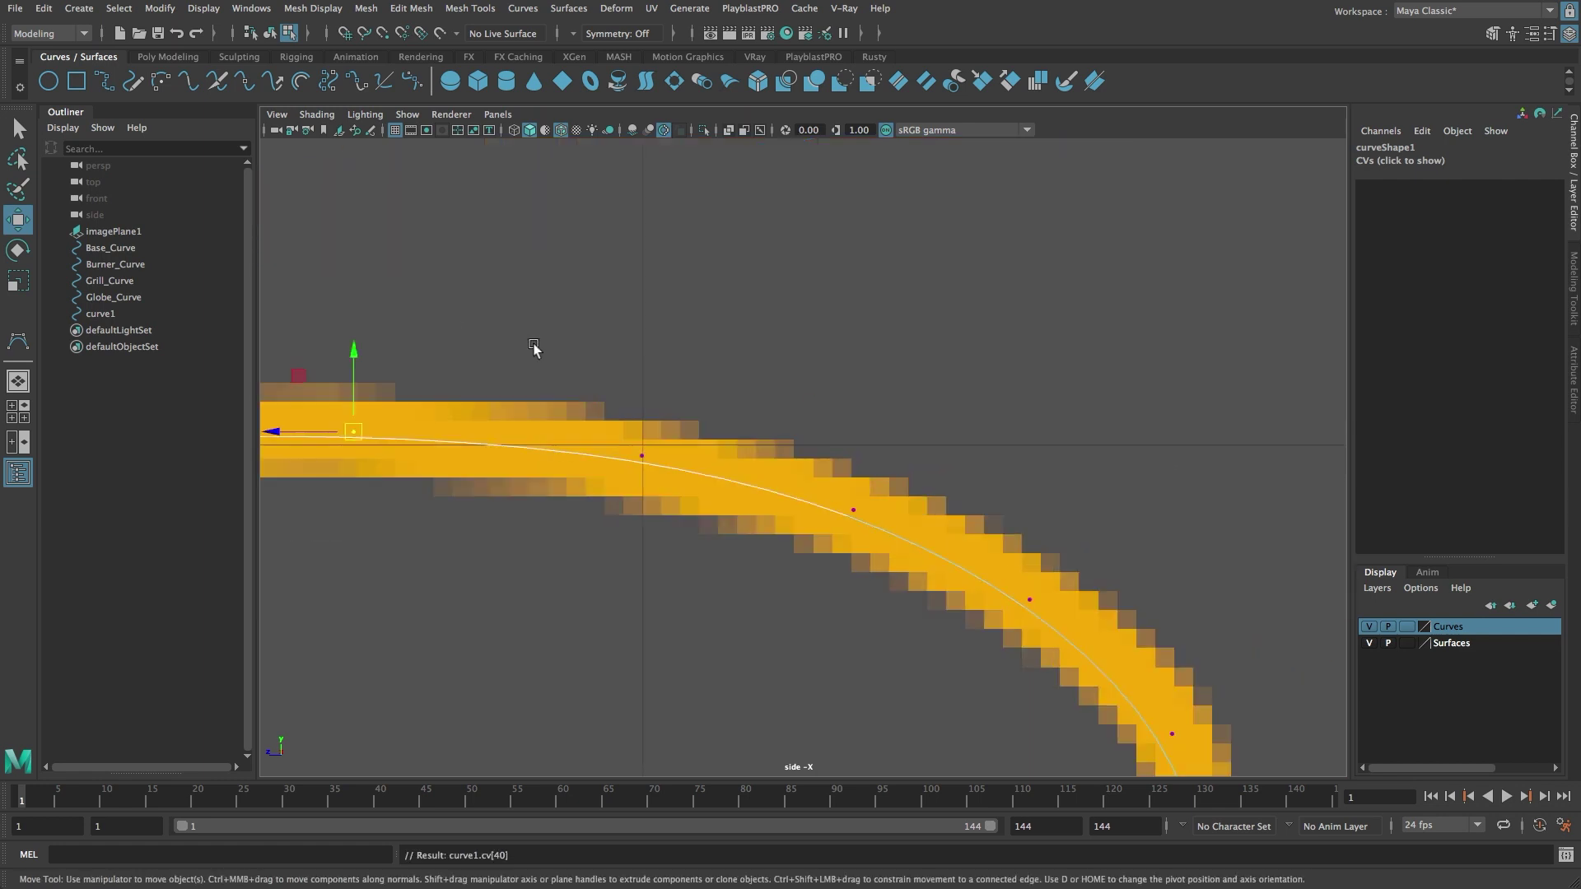
- Refine the CVs around the rounded shoulder, down the vertical neck and into the flare below it
key("ctrl+z")
key("ctrl+z")
key("ctrl+z")
key("ctrl+z")
key("ctrl+z")
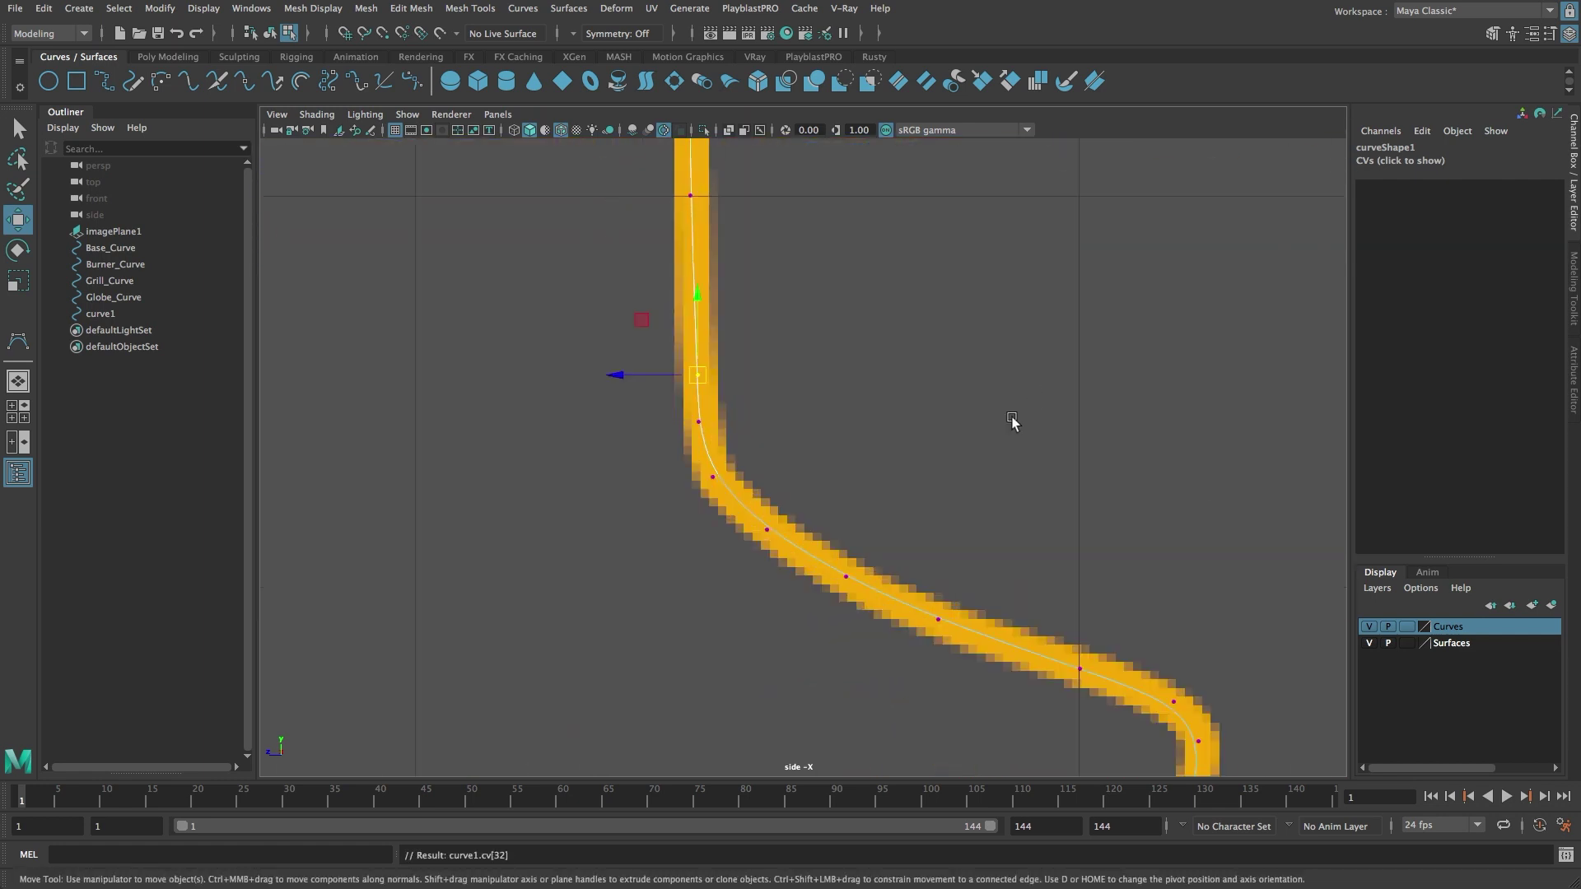
- Align the CVs down the long slanted side and the straight lower wall with the middle of the orange line
key("ctrl+z")
key("ctrl+z")
key("ctrl+z")
key("ctrl+z")
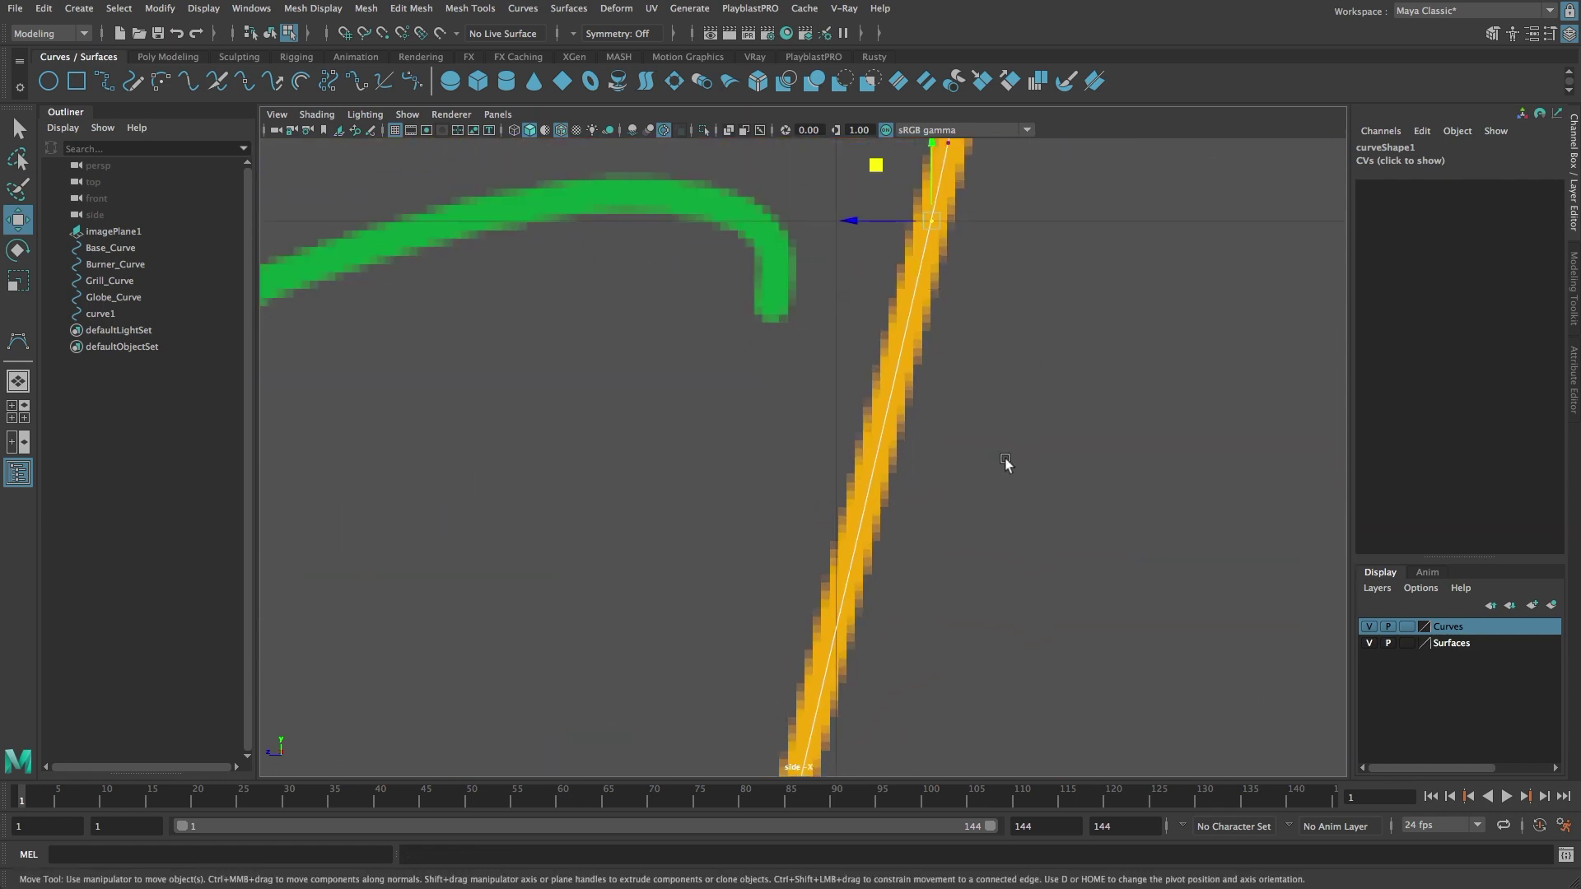
key("ctrl+z")
key("ctrl+z")
key("ctrl+z")
key("ctrl+z")
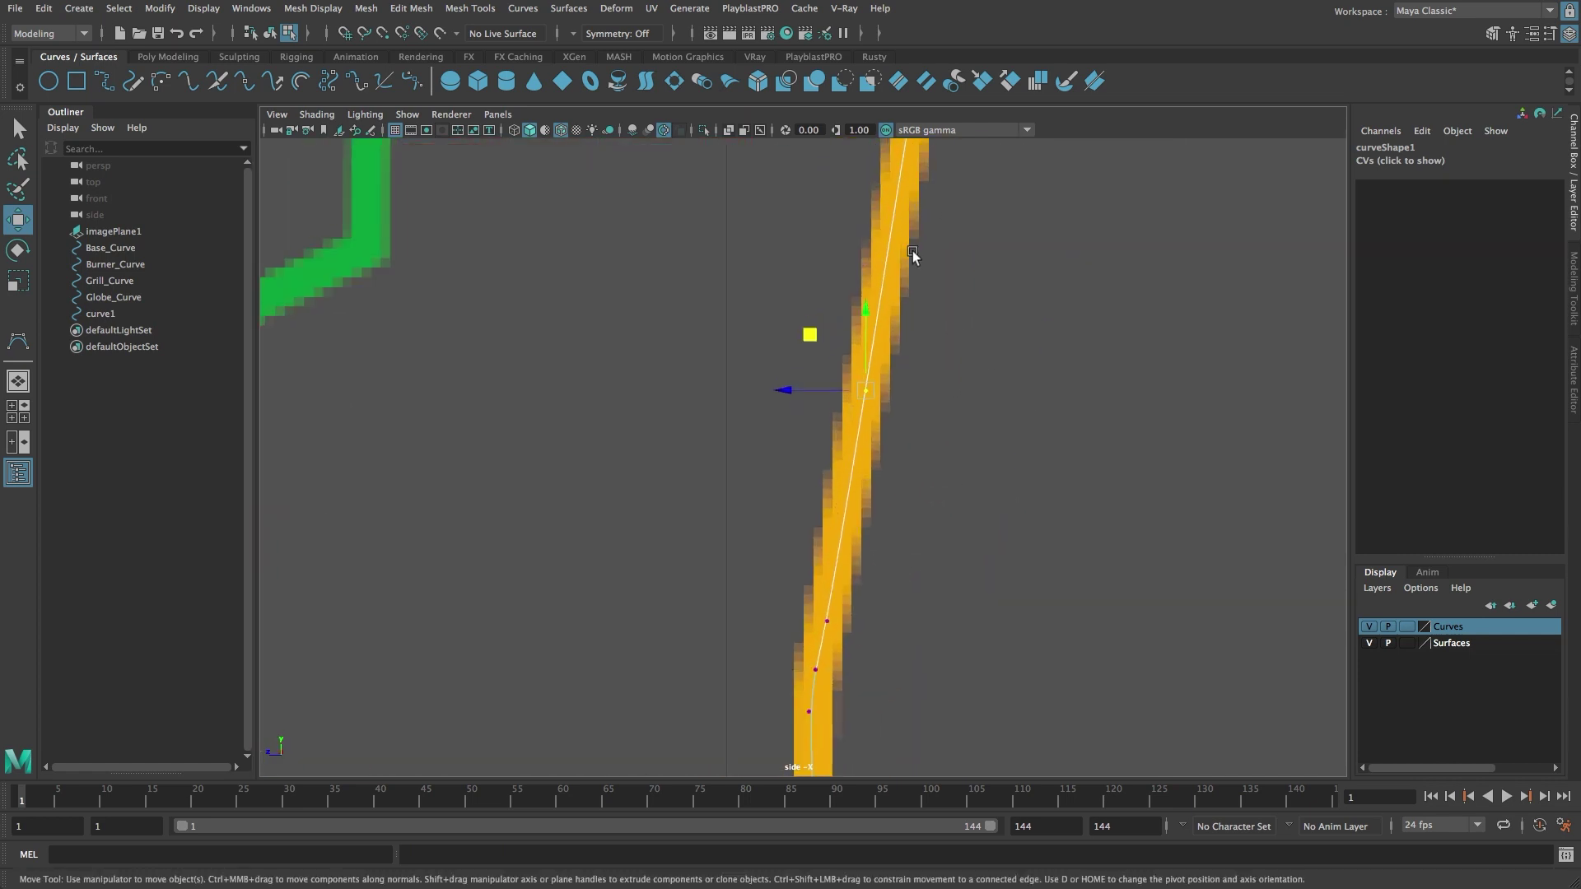
key("ctrl+z")
key("ctrl+z")
key("ctrl+z")
key("ctrl+z")
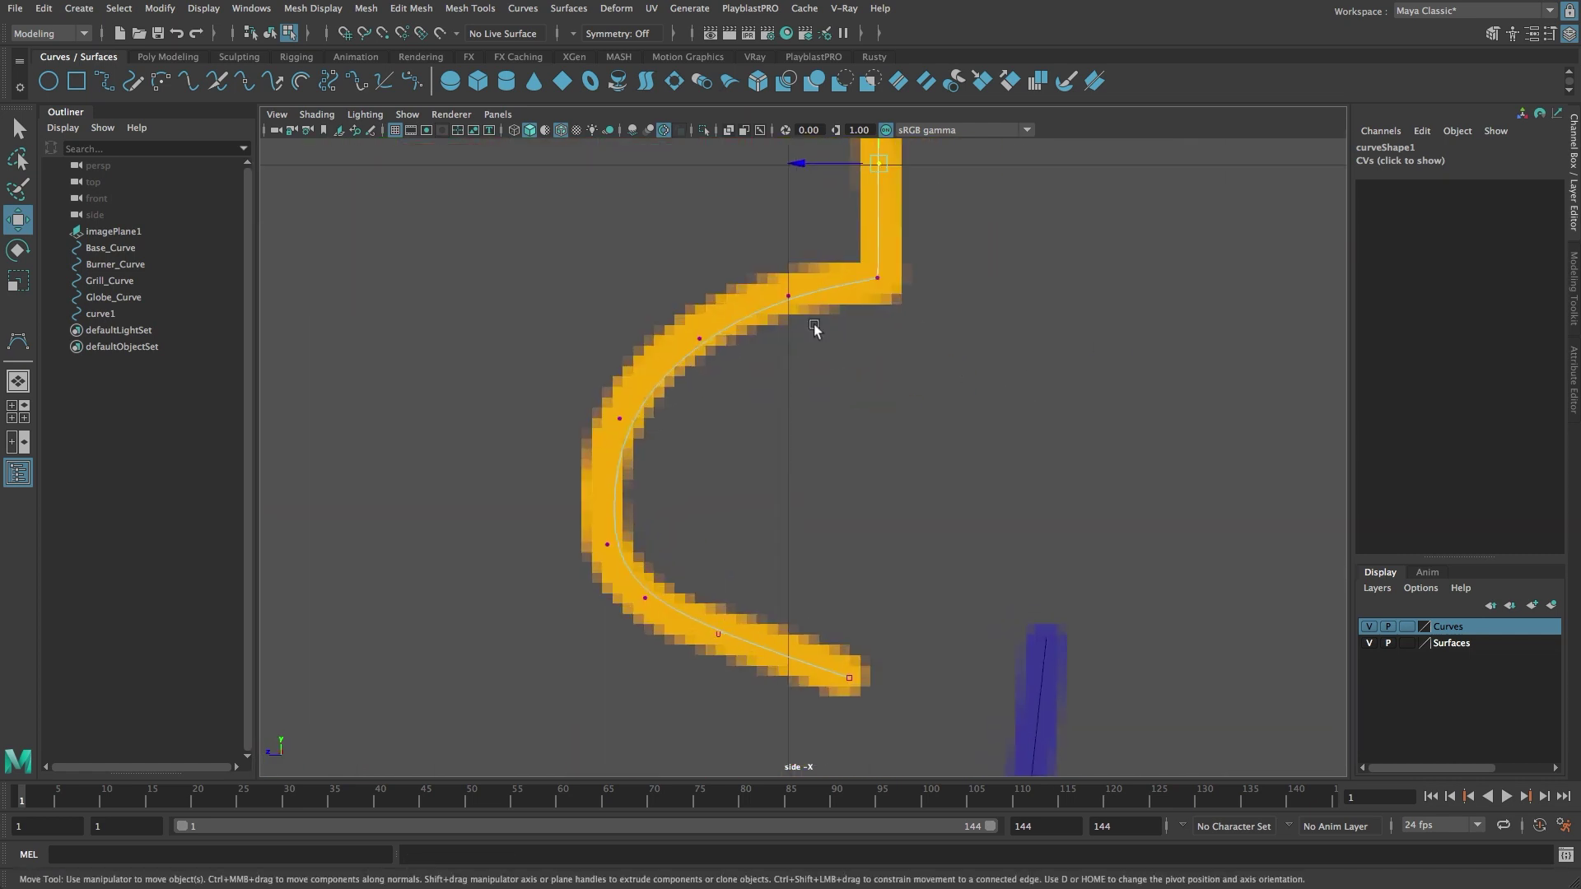
- Move the CVs of the bottom hook onto the orange line, including the end point, and return to object selection
key("ctrl+z")
key("ctrl+z")
key("ctrl+z")
key("ctrl+z")
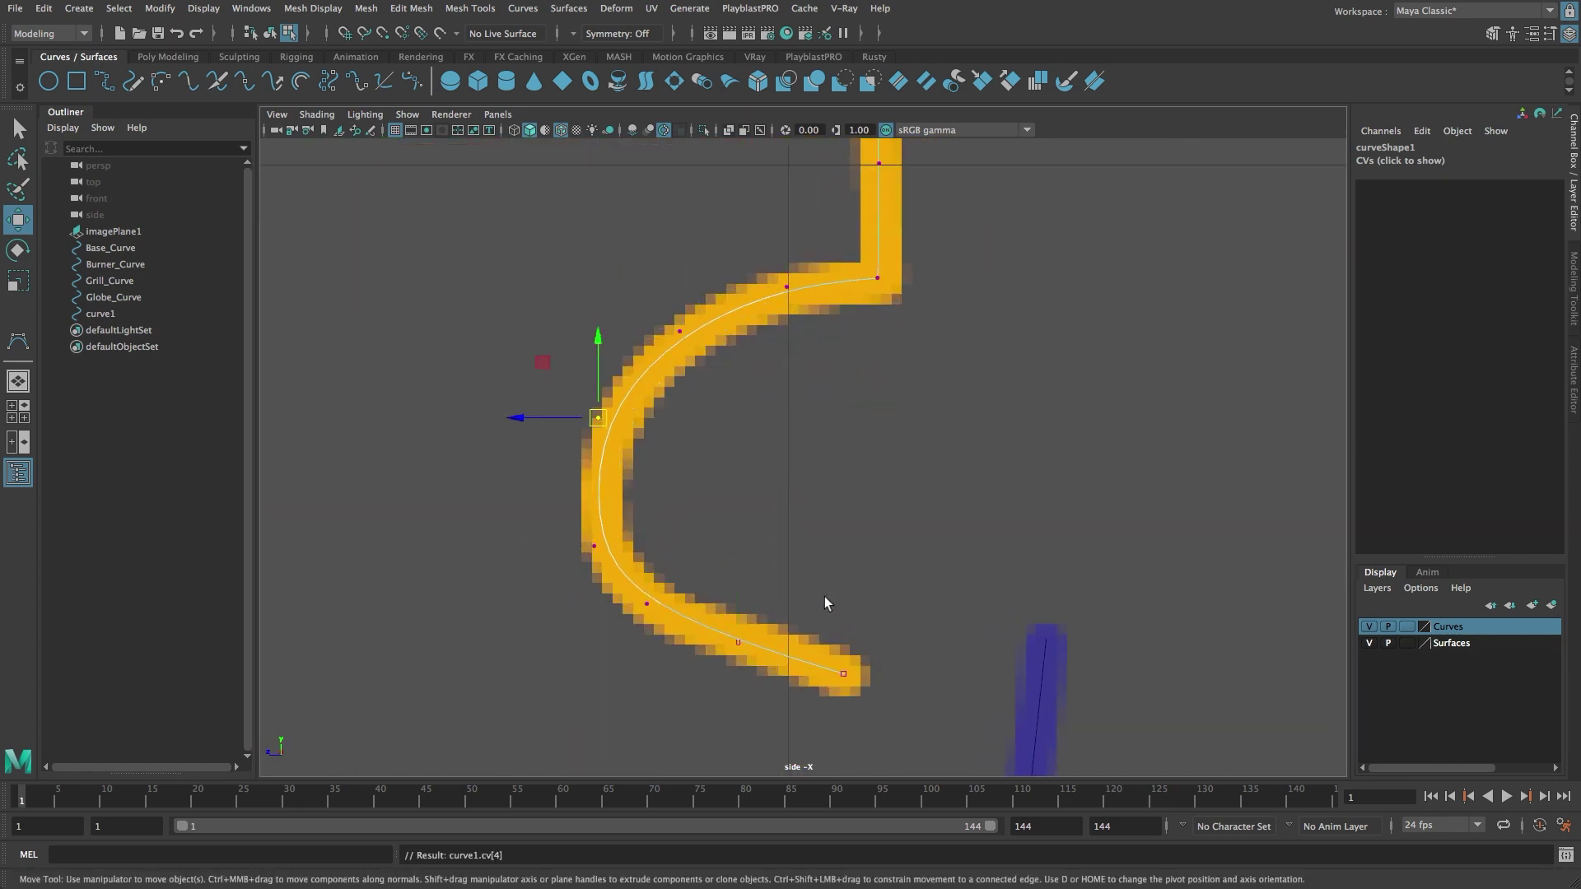
key("ctrl+z")
key("ctrl+z")
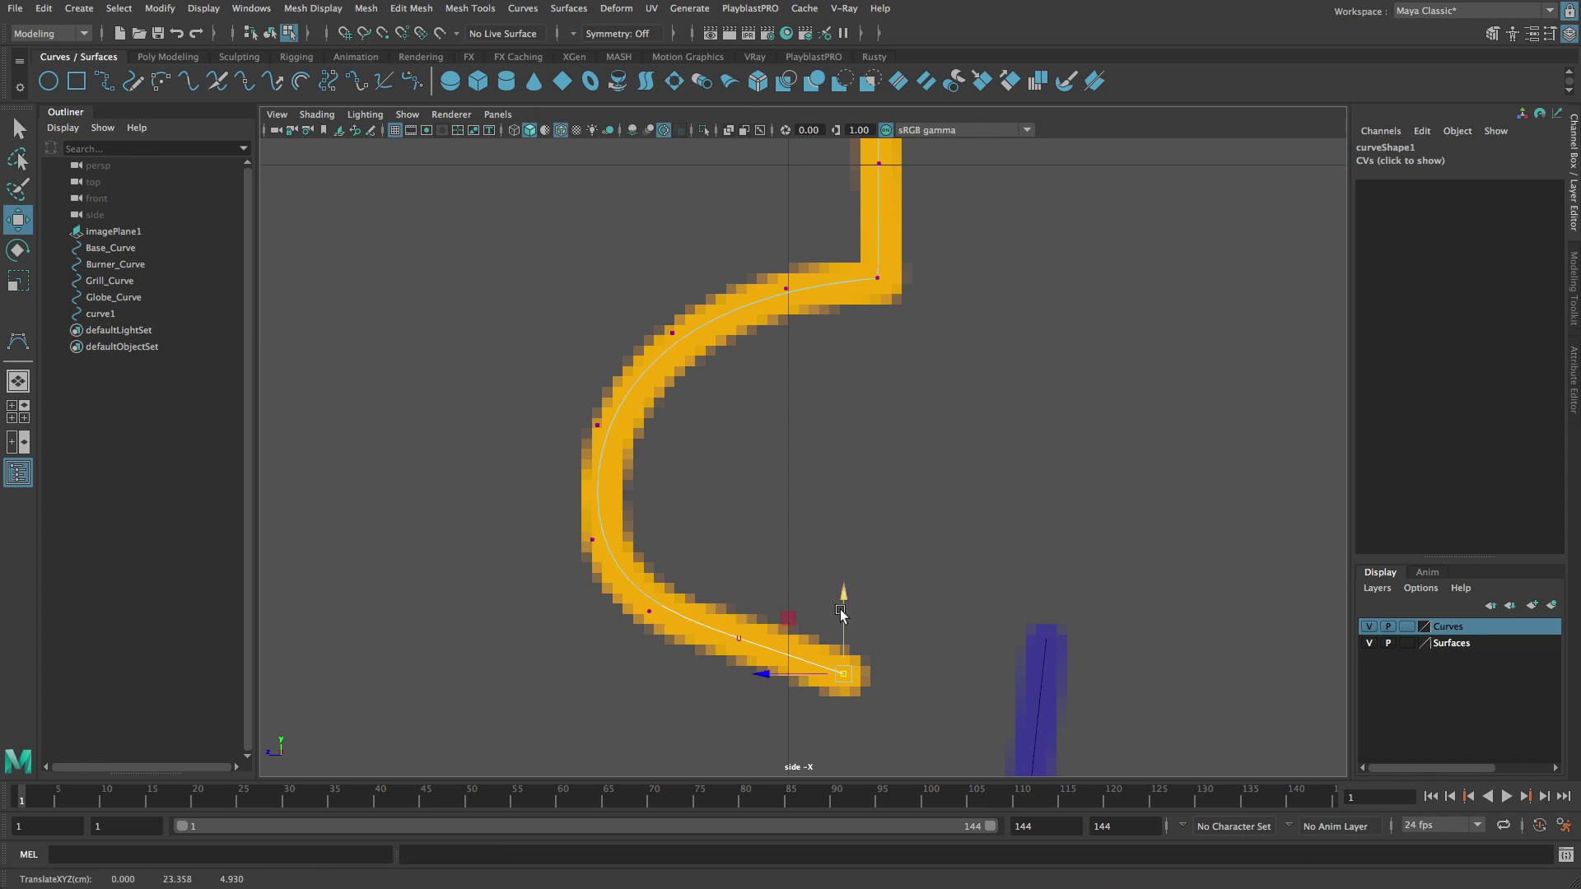
key("F8")
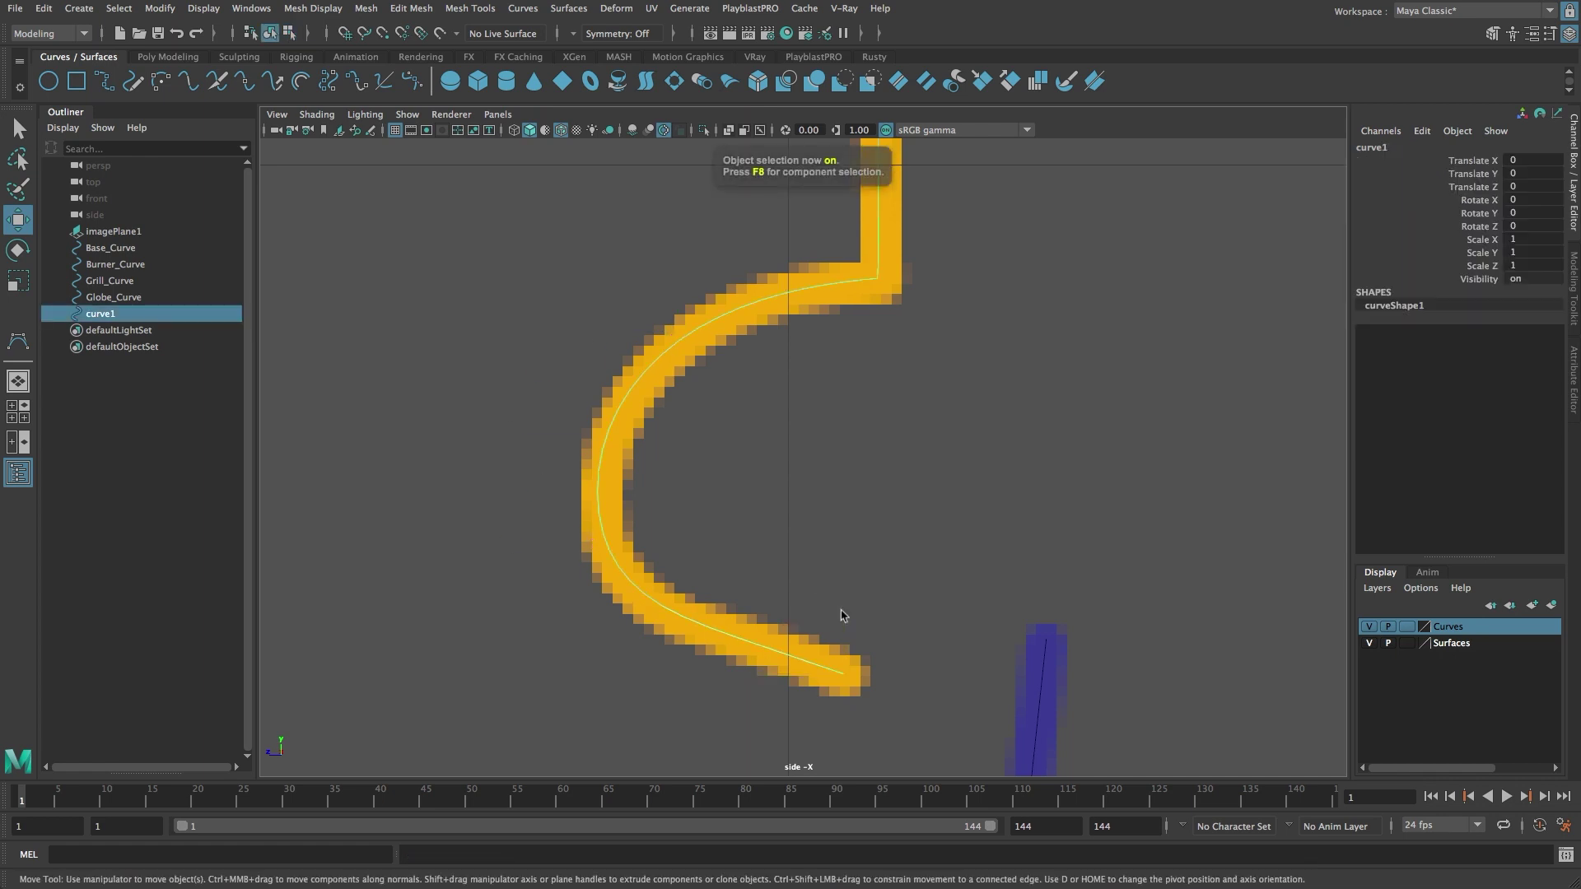
- Rename the finished orange curve as Retainer_Curve
right_click_drag(841, 616, 1199, 333, "alt")
left_click(1376, 149)
type("Ret")
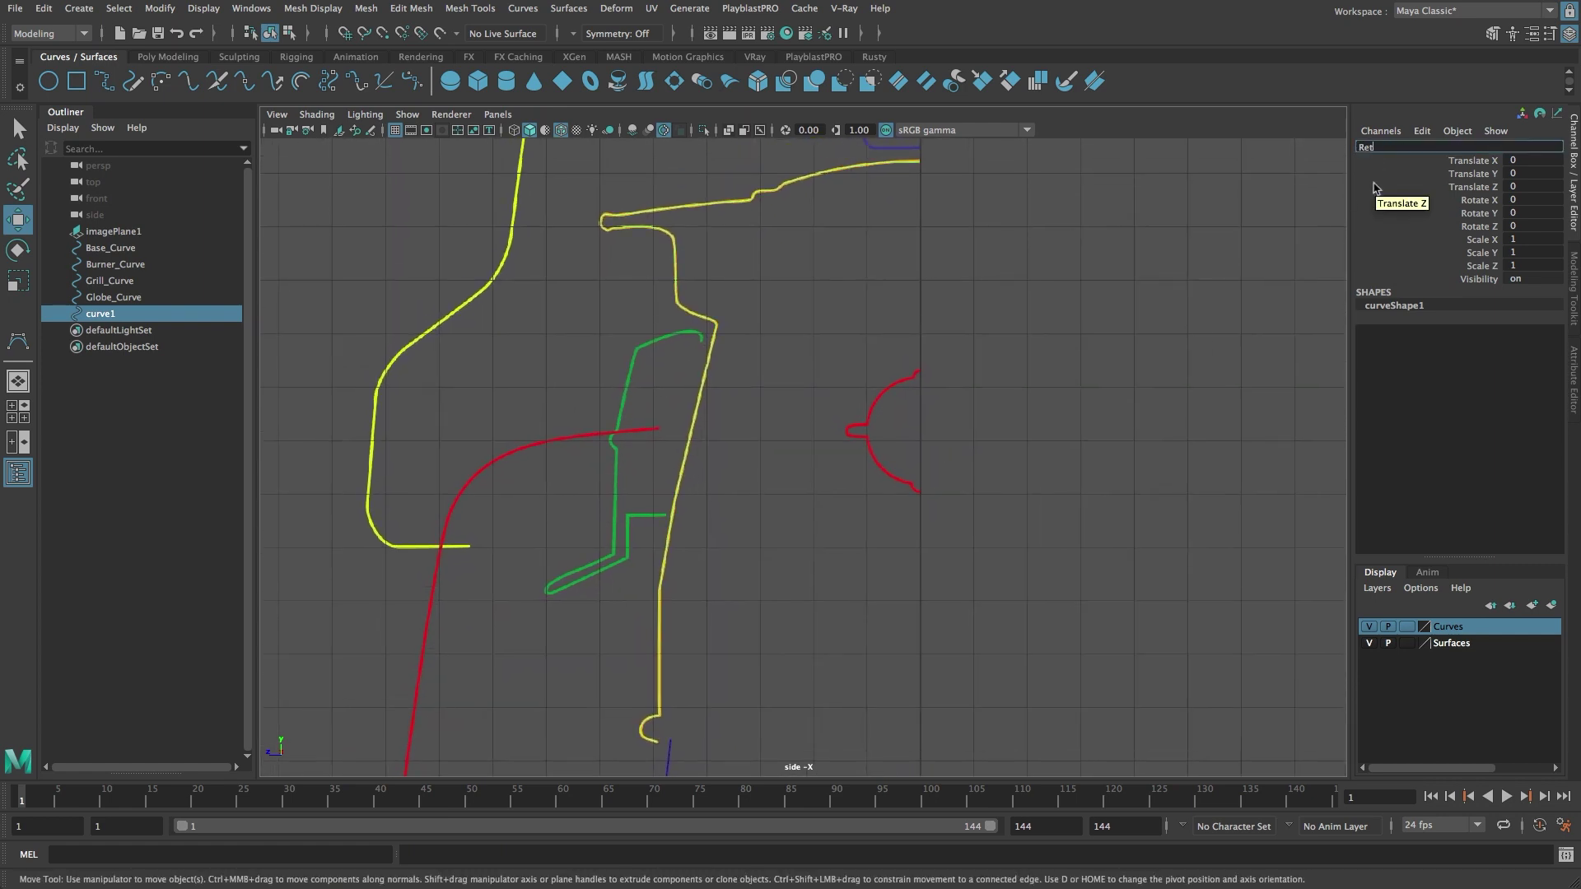
type("ainer_Curve")
key("Return")
- Start a CV curve on the green profile's short horizontal arm, with a sharp corner, and continue down to the lower corner
left_click(80, 9)
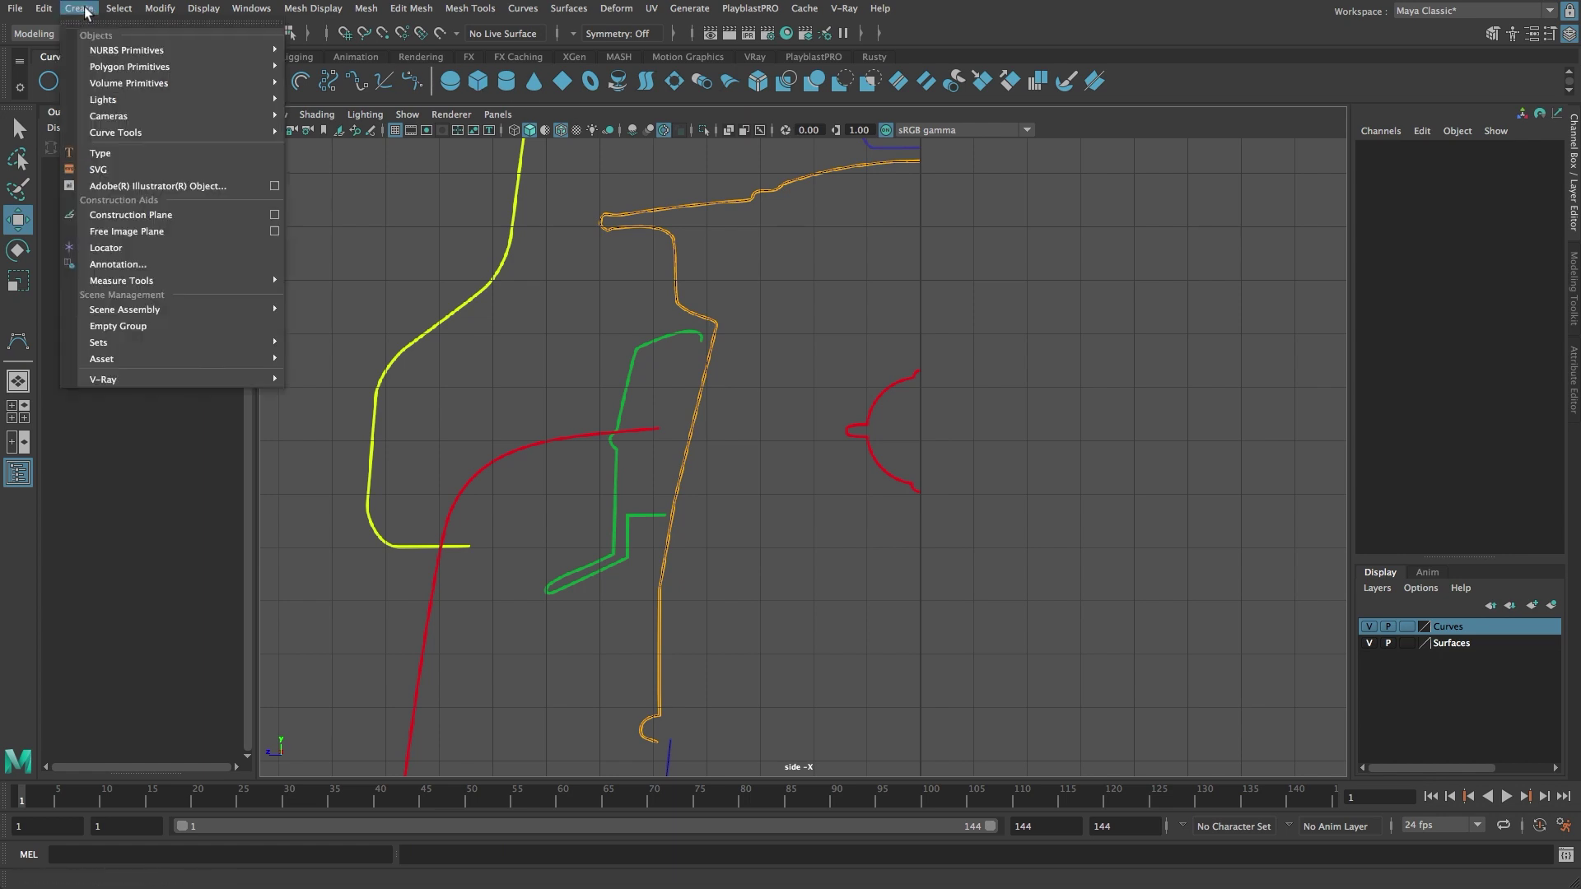
mouse_move(164, 138)
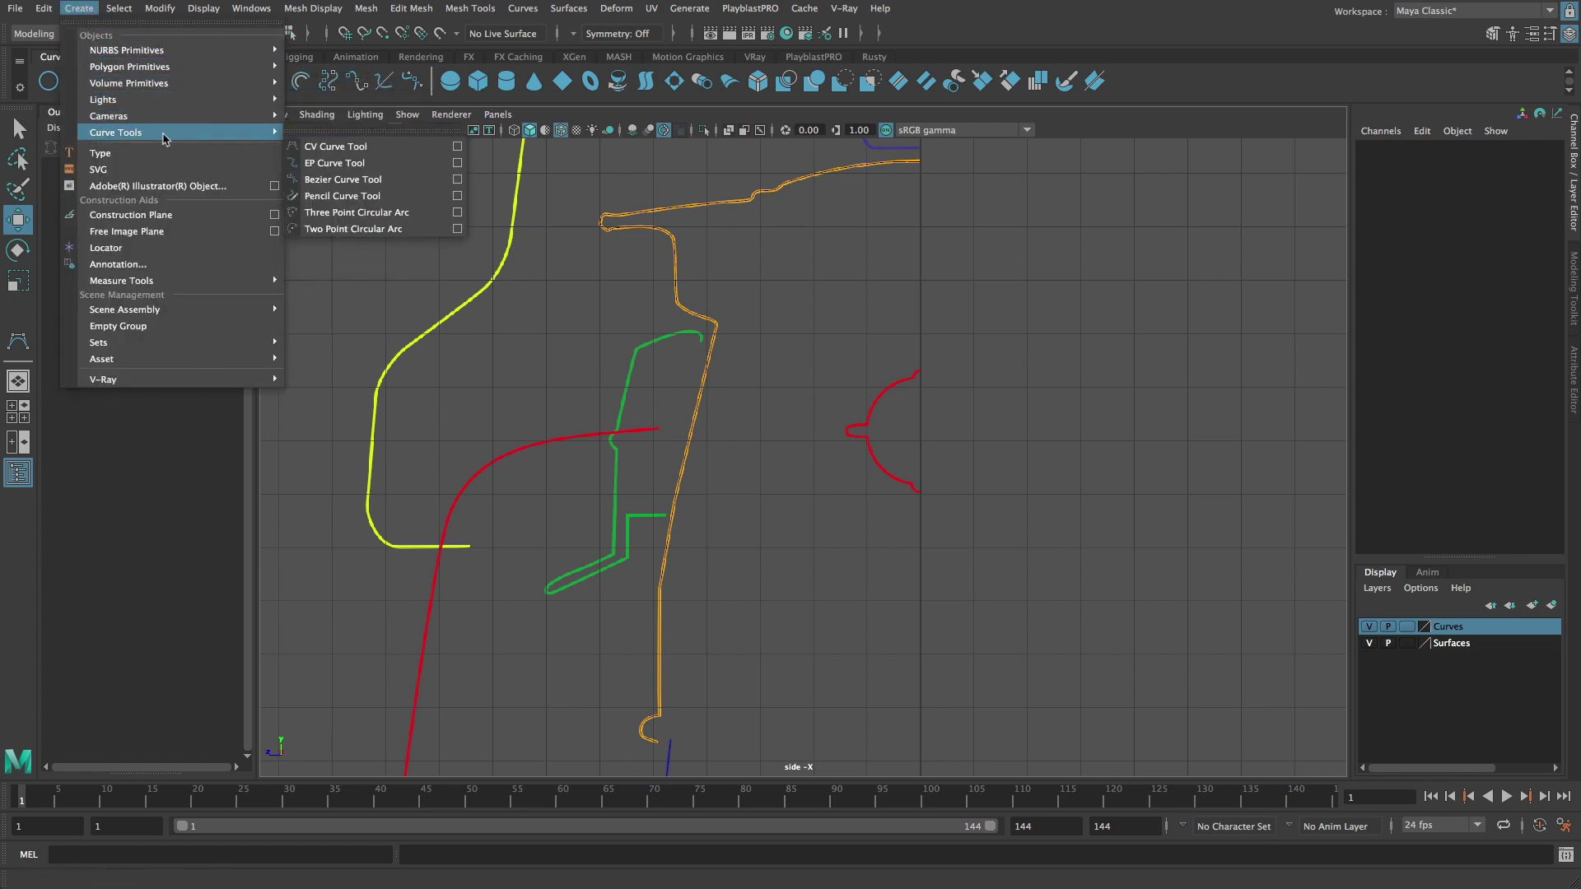
left_click(322, 146)
scroll(1052, 582, "up", 8)
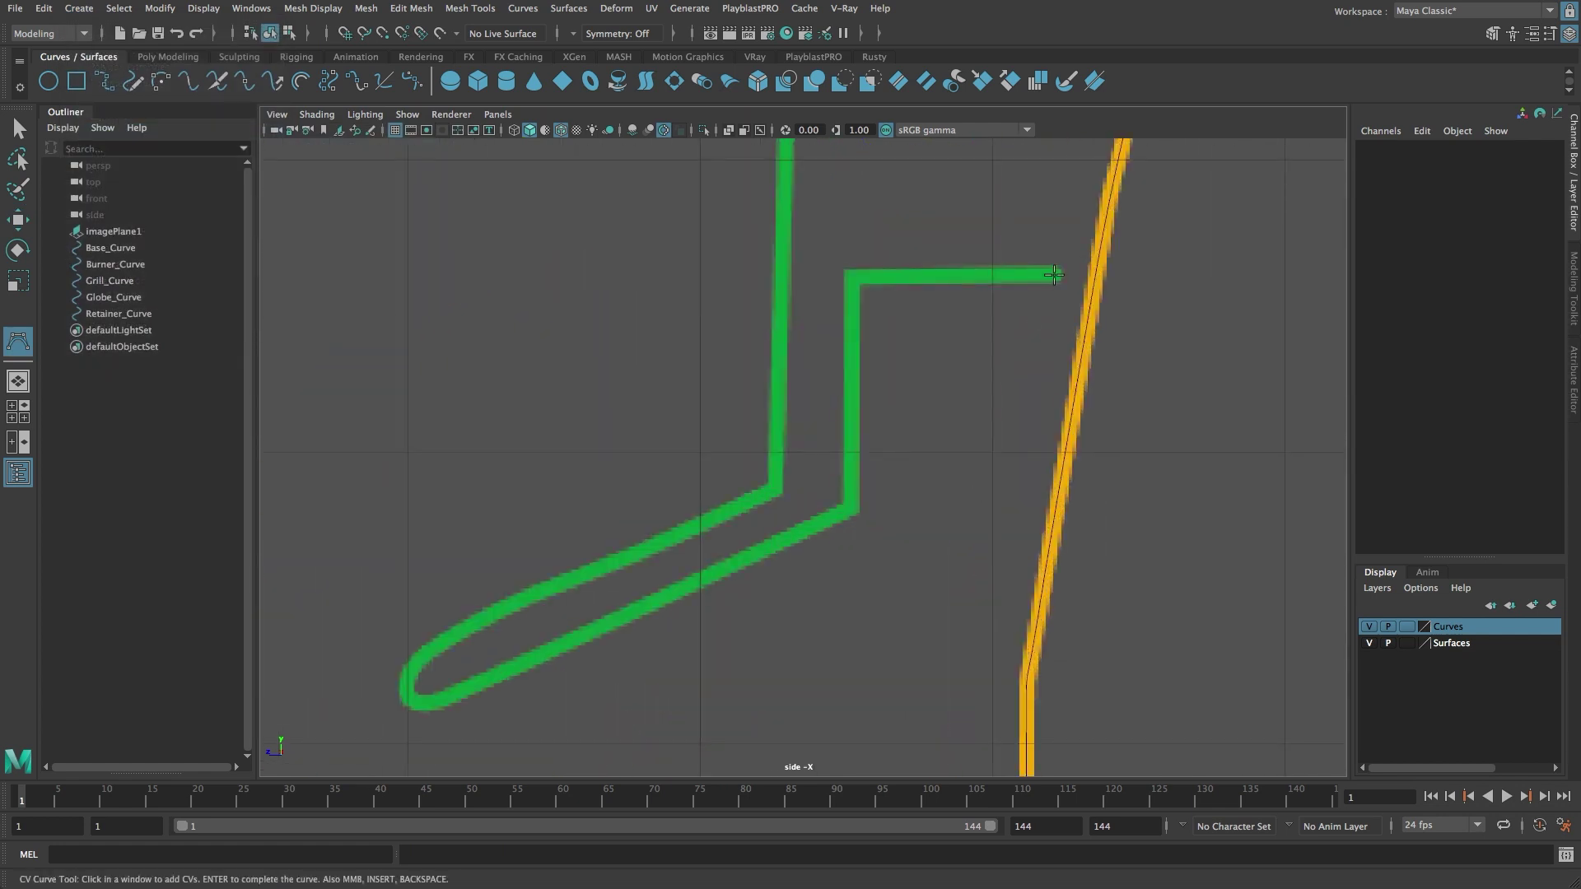
left_click(1054, 274)
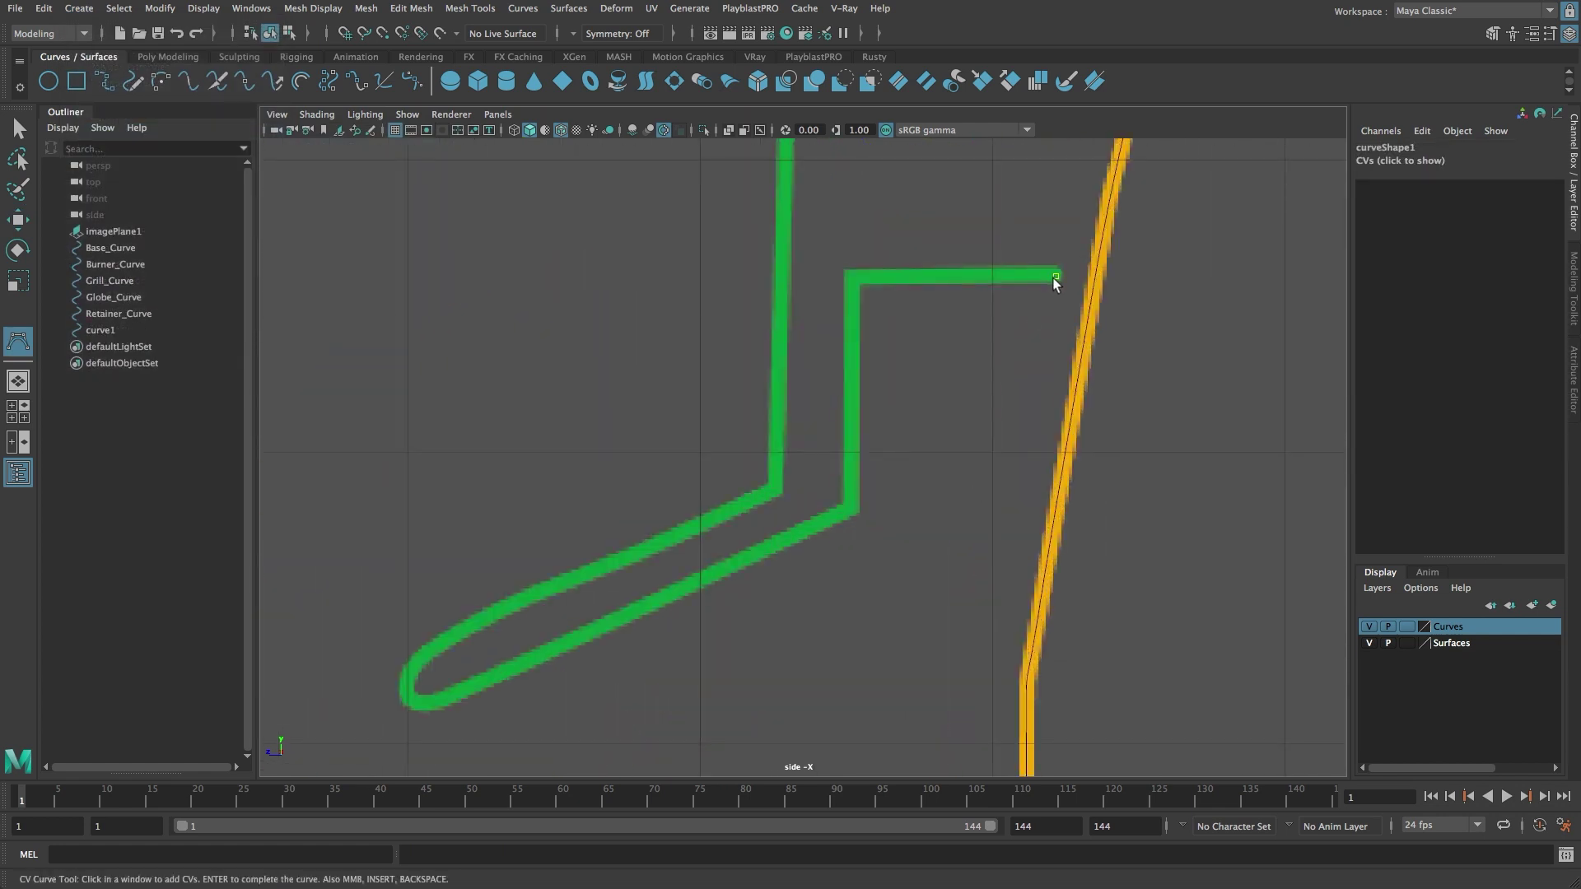
left_click(853, 278)
scroll(1010, 318, "up", 5)
middle_click_drag(1087, 406, 1074, 416, "alt")
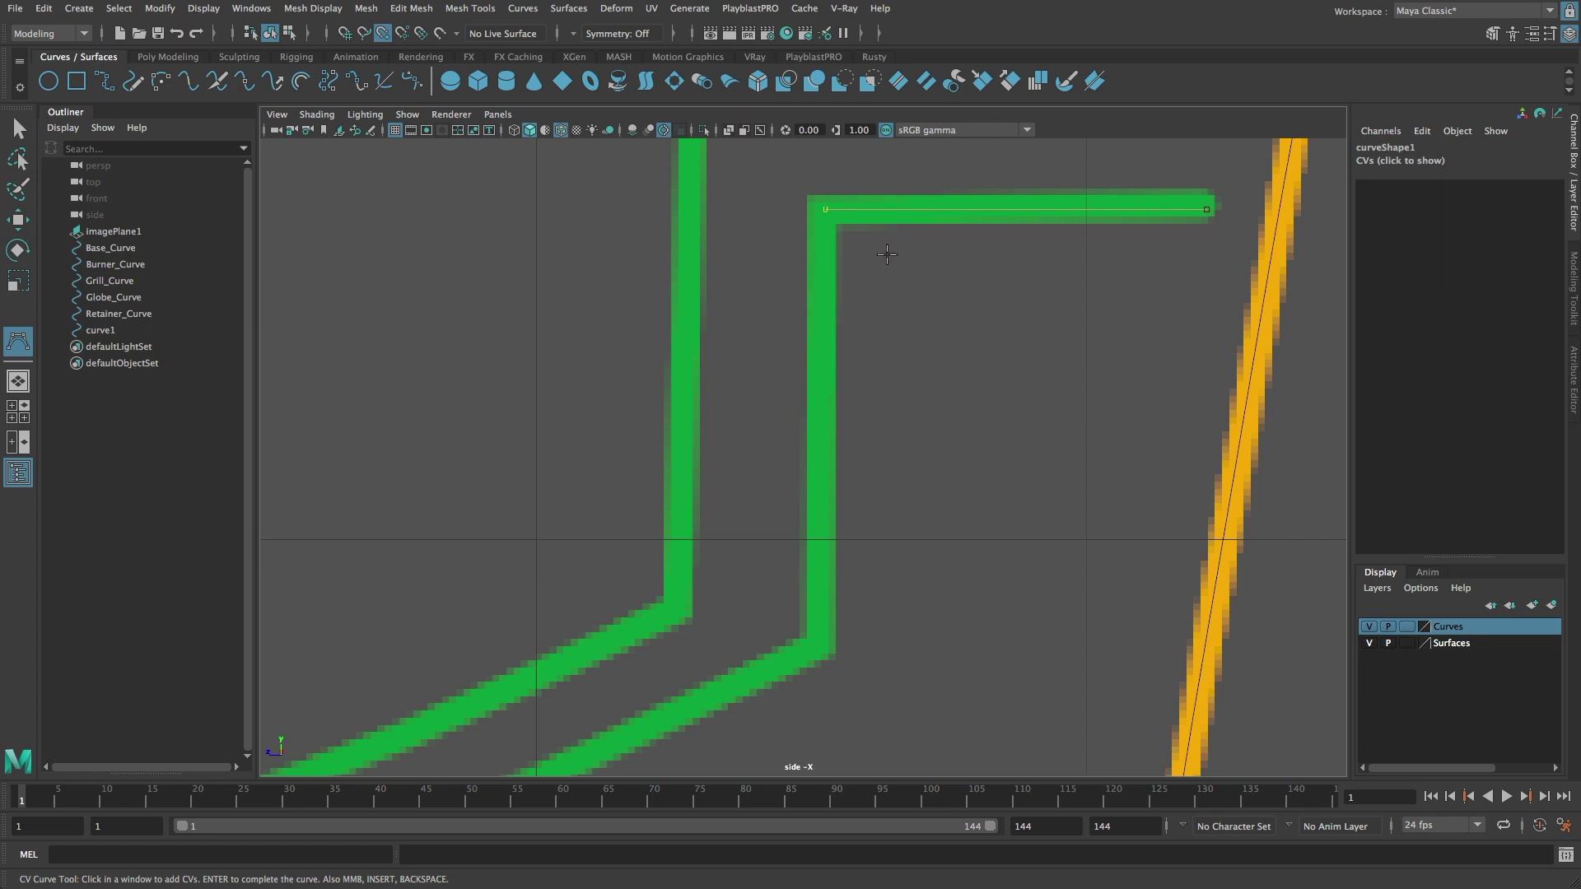
left_click(826, 209)
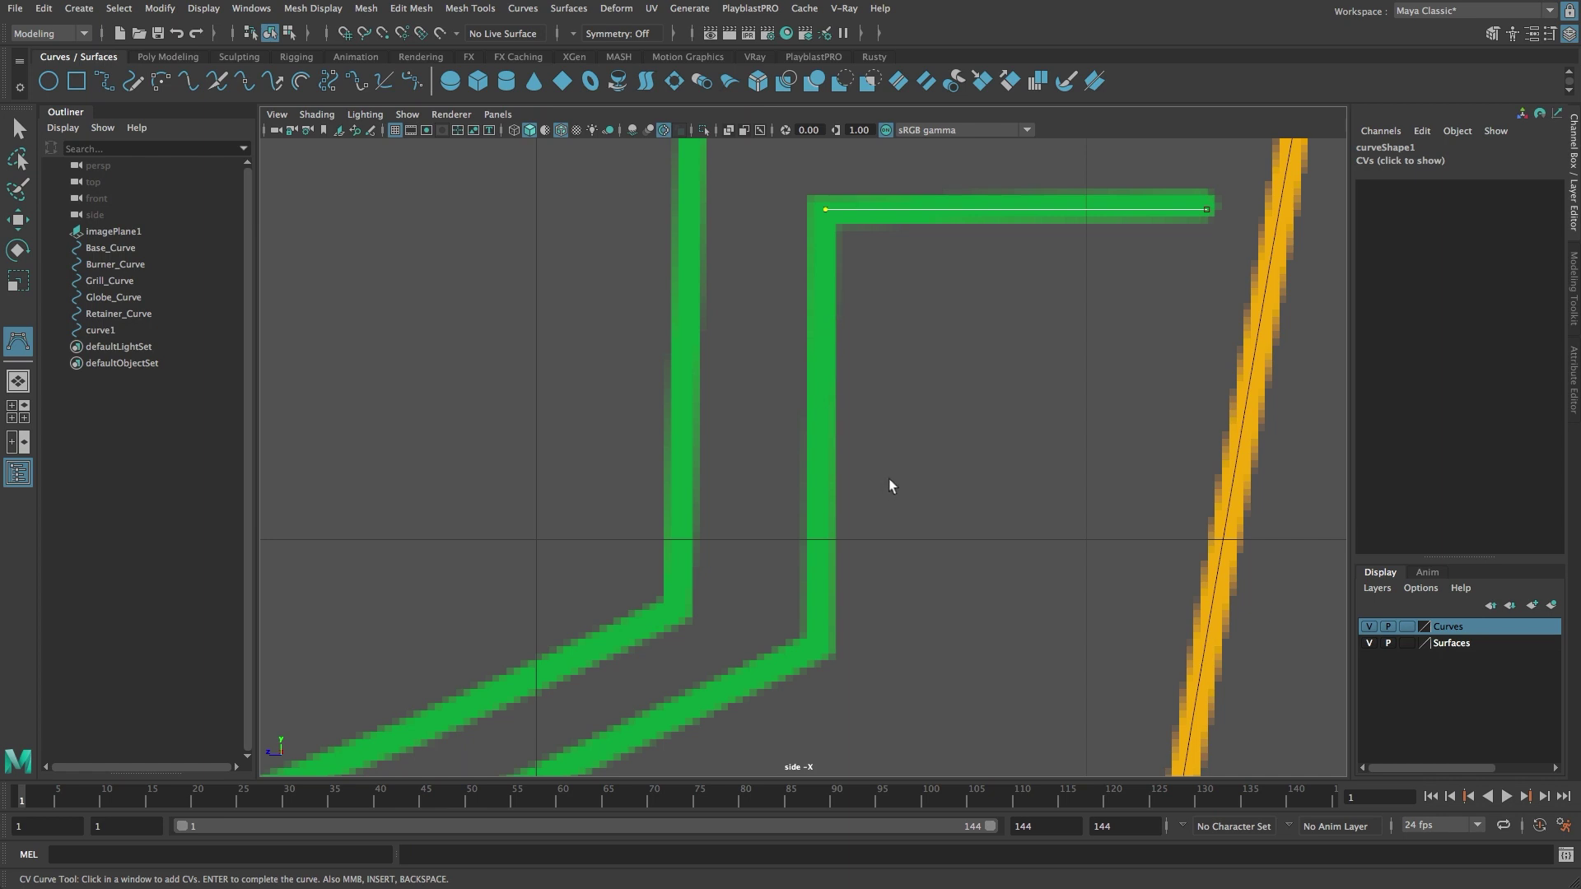
left_click(820, 639)
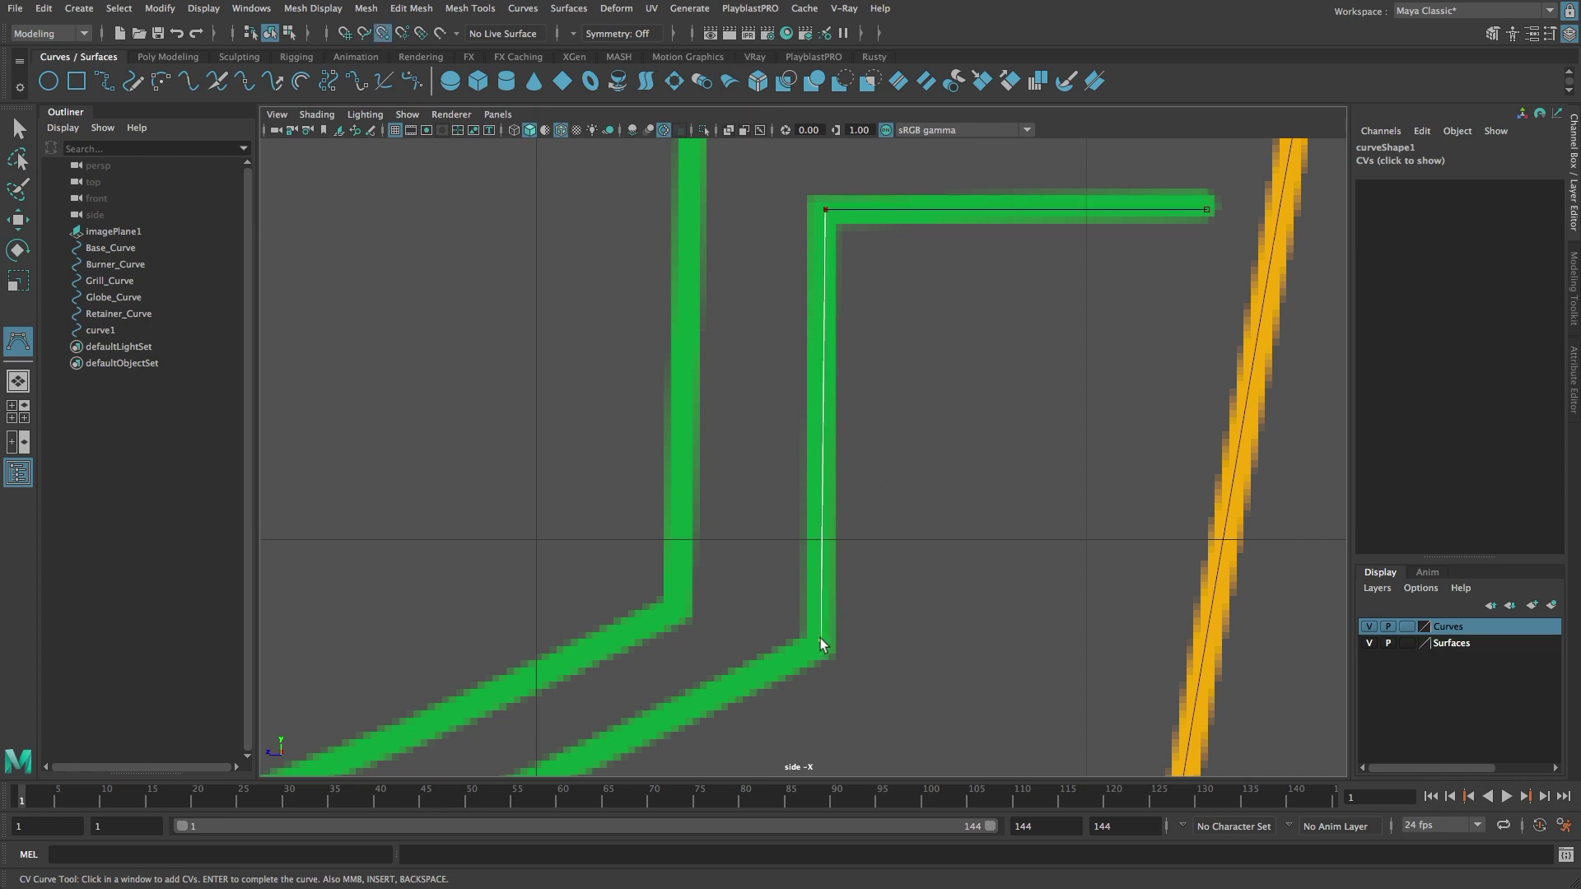
- Extend the green curve down the lower slanted edge and place CVs around the rounded tip
middle_click_drag(689, 702, 1080, 368, "alt")
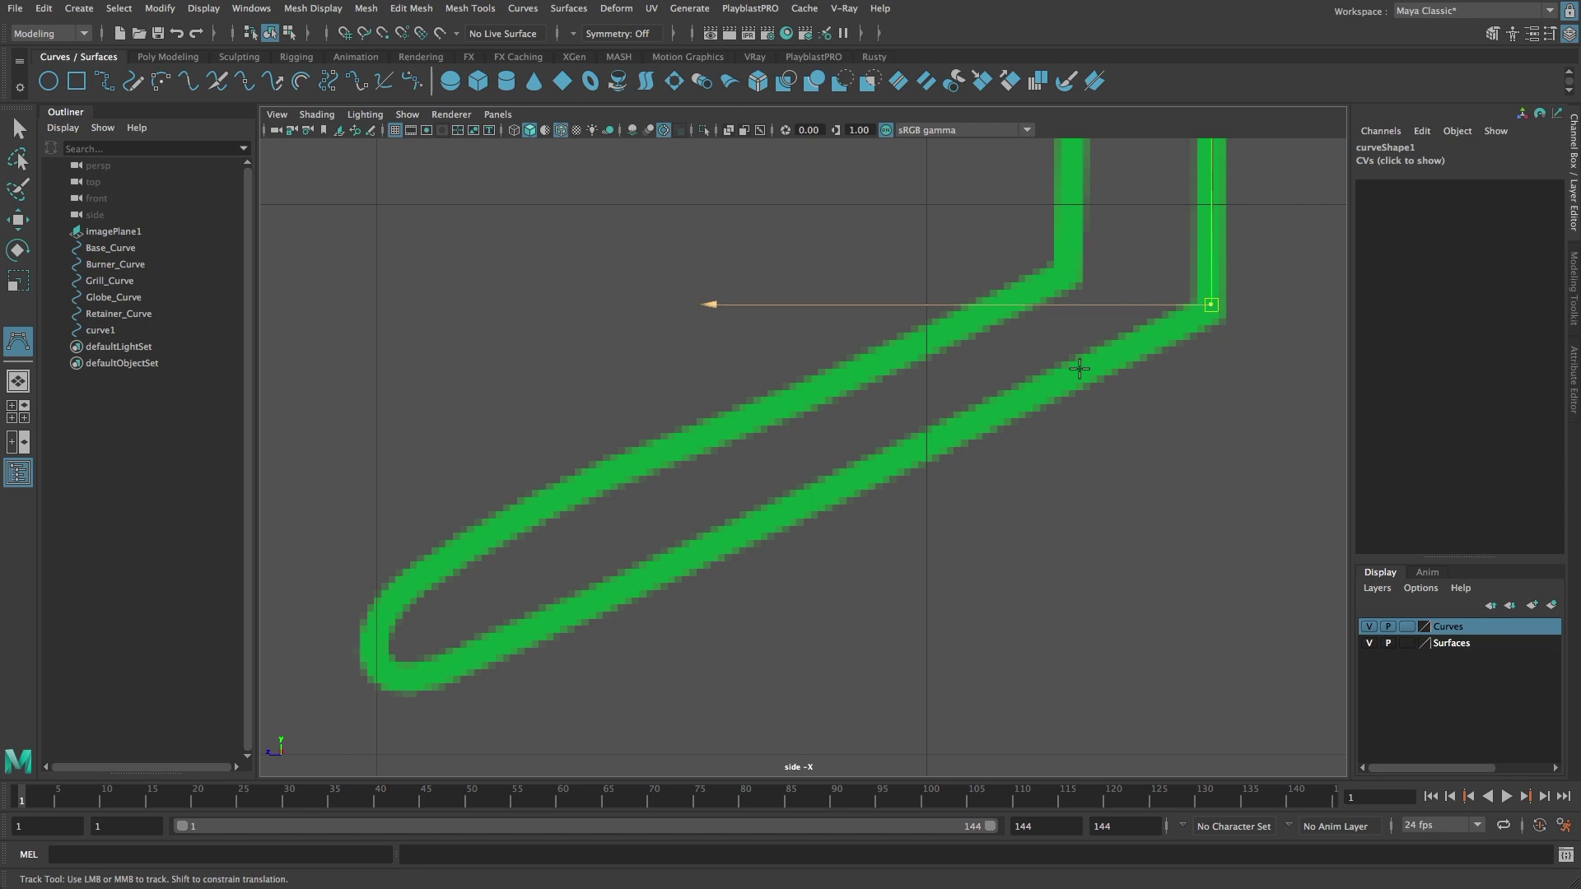
left_click(457, 666)
left_click(437, 674)
left_click(397, 680)
left_click(370, 659)
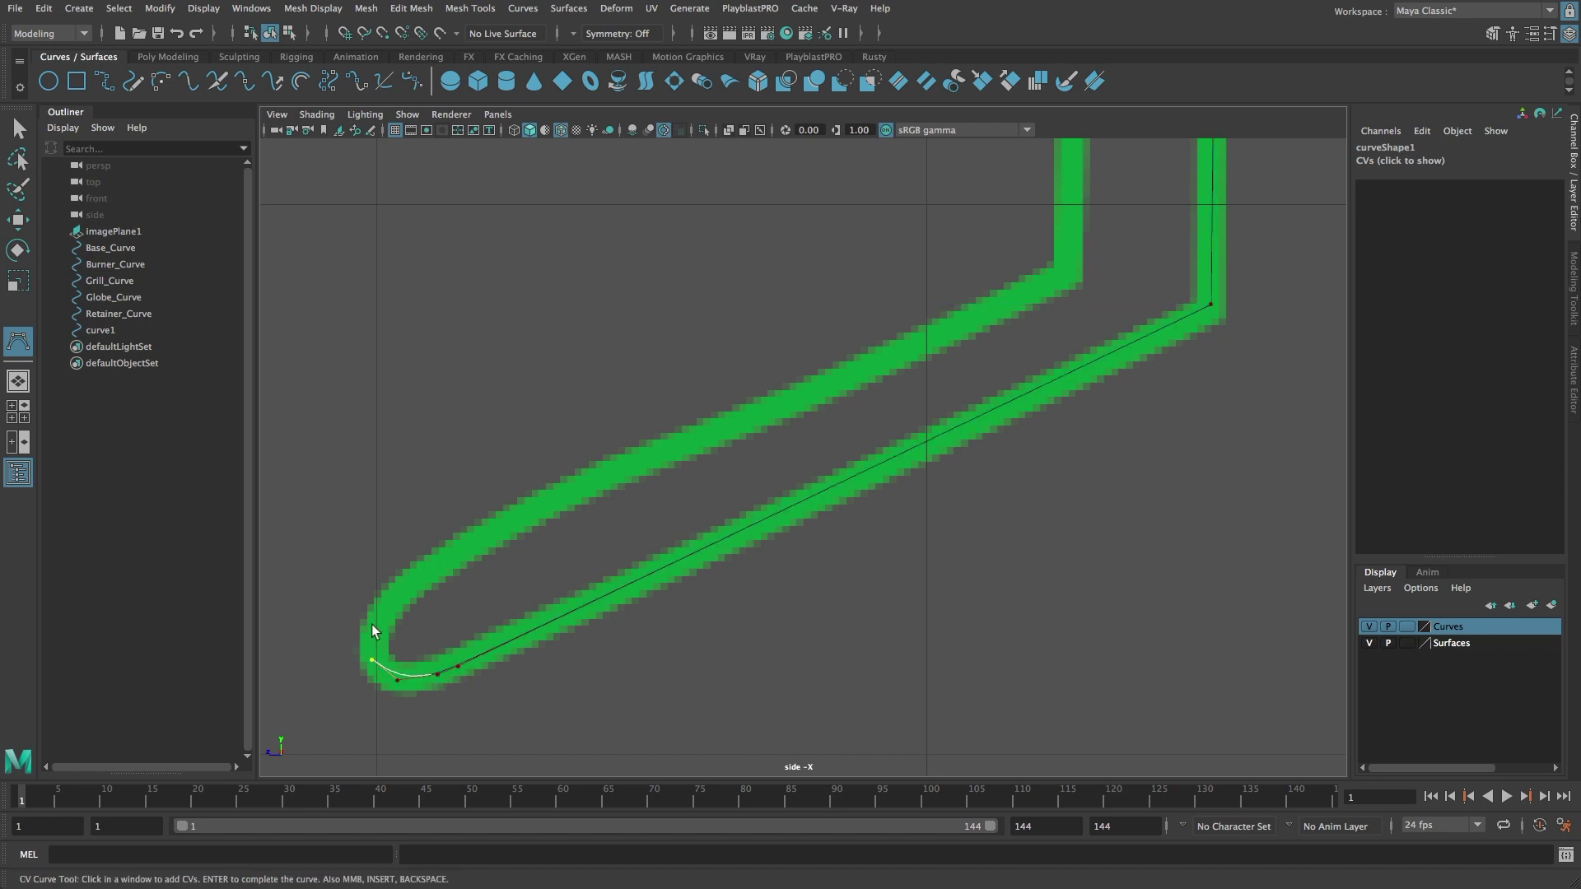
left_click(370, 627)
left_click(396, 597)
left_click(412, 585)
- Continue along the upper slanted edge and stack snapped CVs at its inner corner to keep it sharp
left_click(1071, 282)
middle_click_drag(1114, 281, 944, 451, "alt")
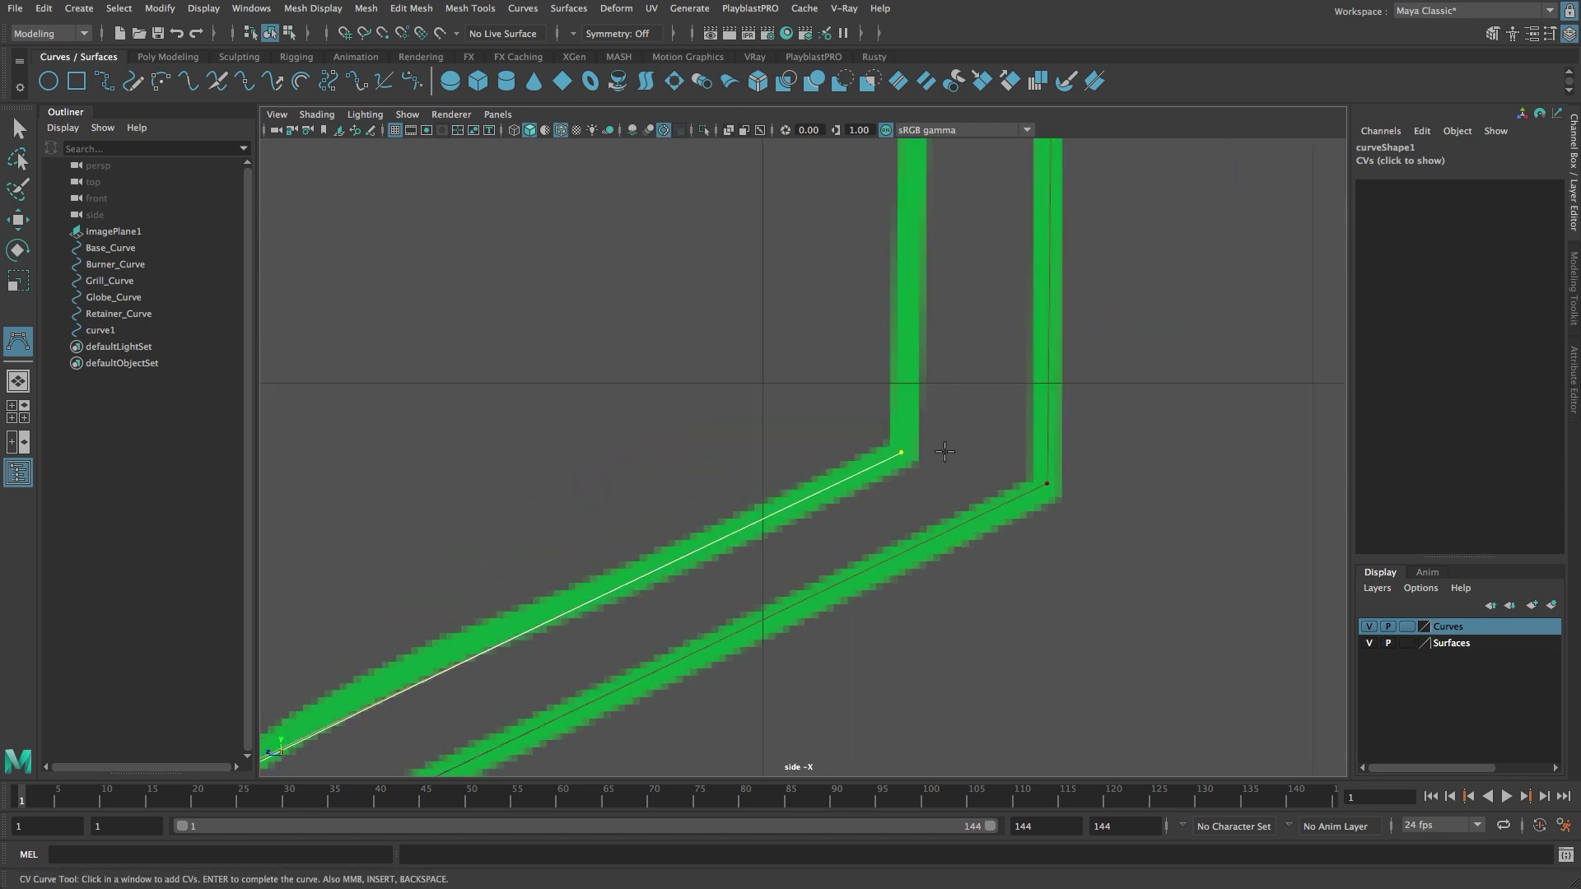
key("v")
left_click(904, 453)
left_click(903, 452)
- Extend the green curve up the long vertical wall and position its CV at the base of the small bump
middle_click_drag(948, 356, 908, 603, "alt")
right_click_drag(908, 604, 868, 202, "alt")
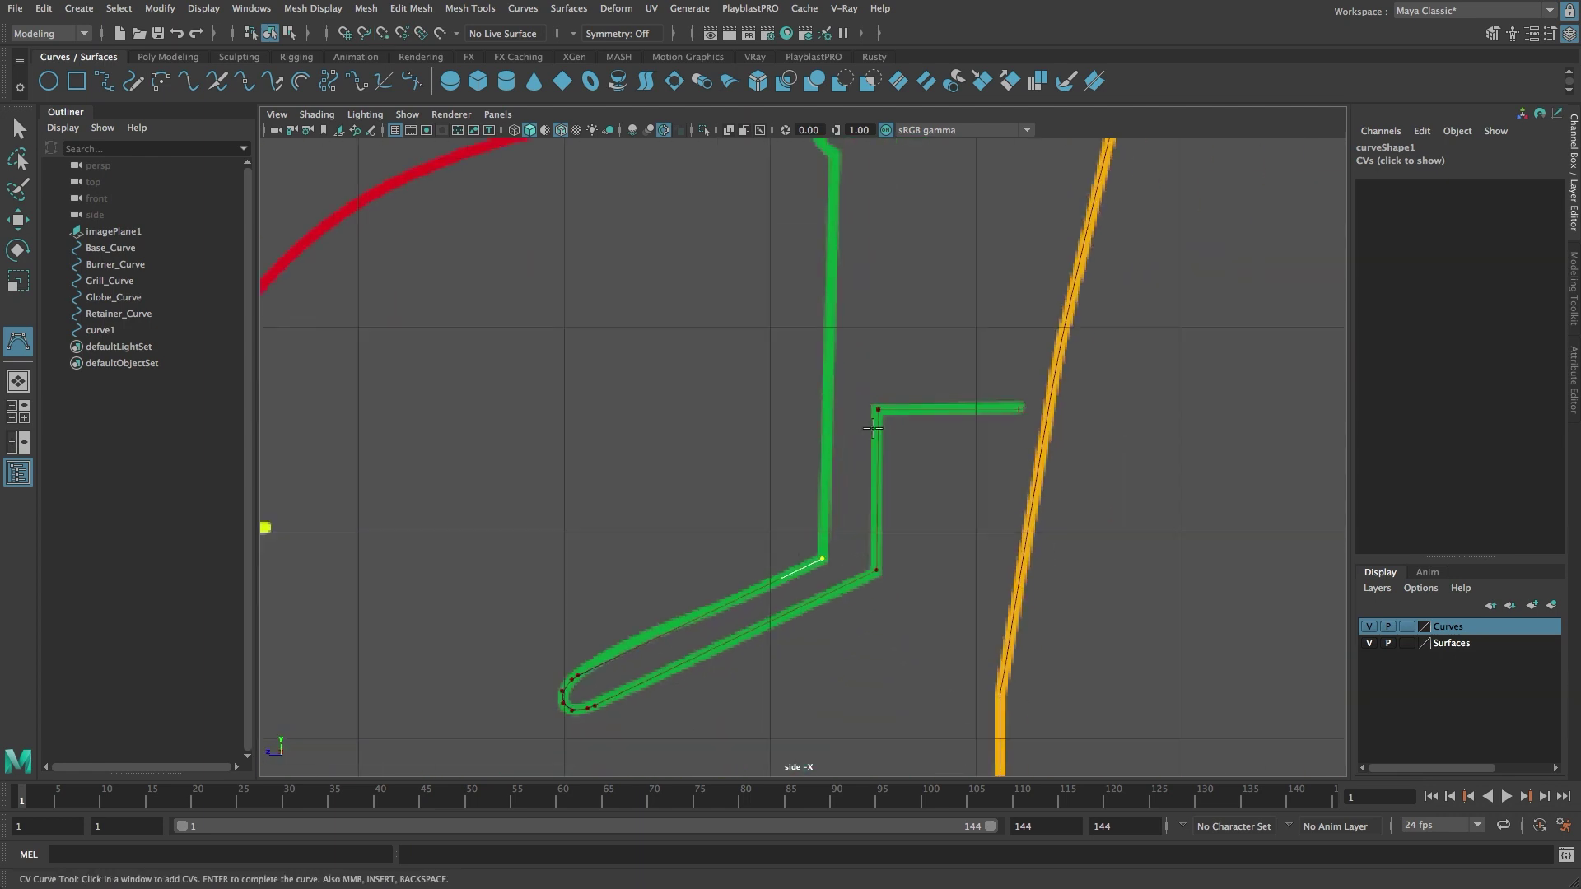
middle_click_drag(868, 202, 848, 317, "alt")
left_click(816, 267)
scroll(815, 267, "up", 5)
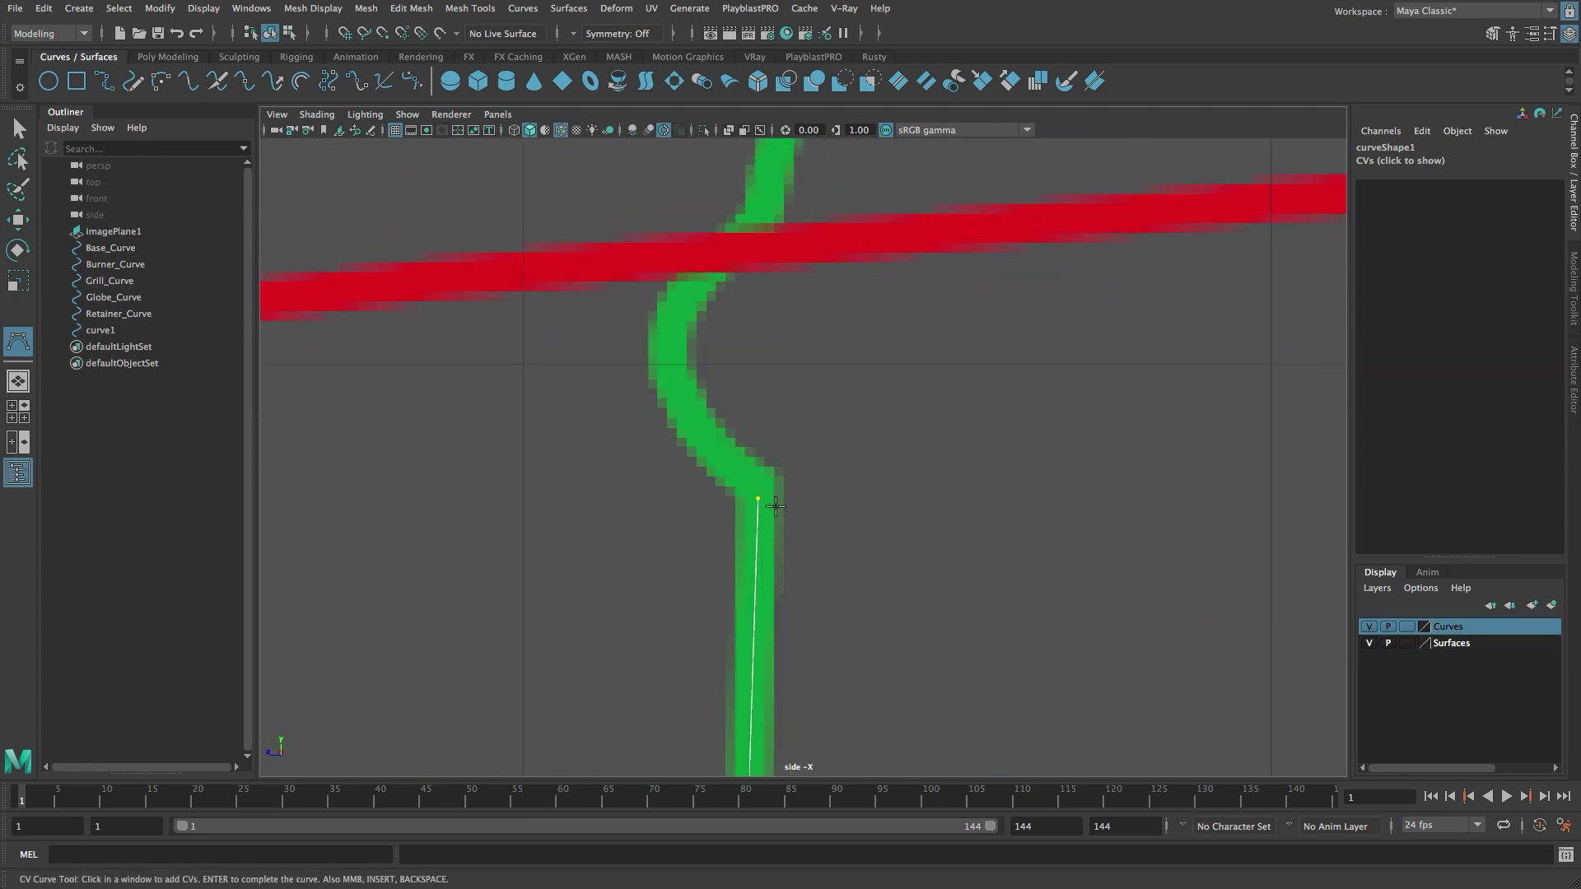
key("Insert")
key("Insert")
- Place CVs around the small rounded bump, ending where it meets the slanted upper wall behind the red line
left_click(721, 461)
left_click(692, 424)
left_click(670, 363)
left_click(677, 296)
left_click(720, 247)
left_click(761, 220)
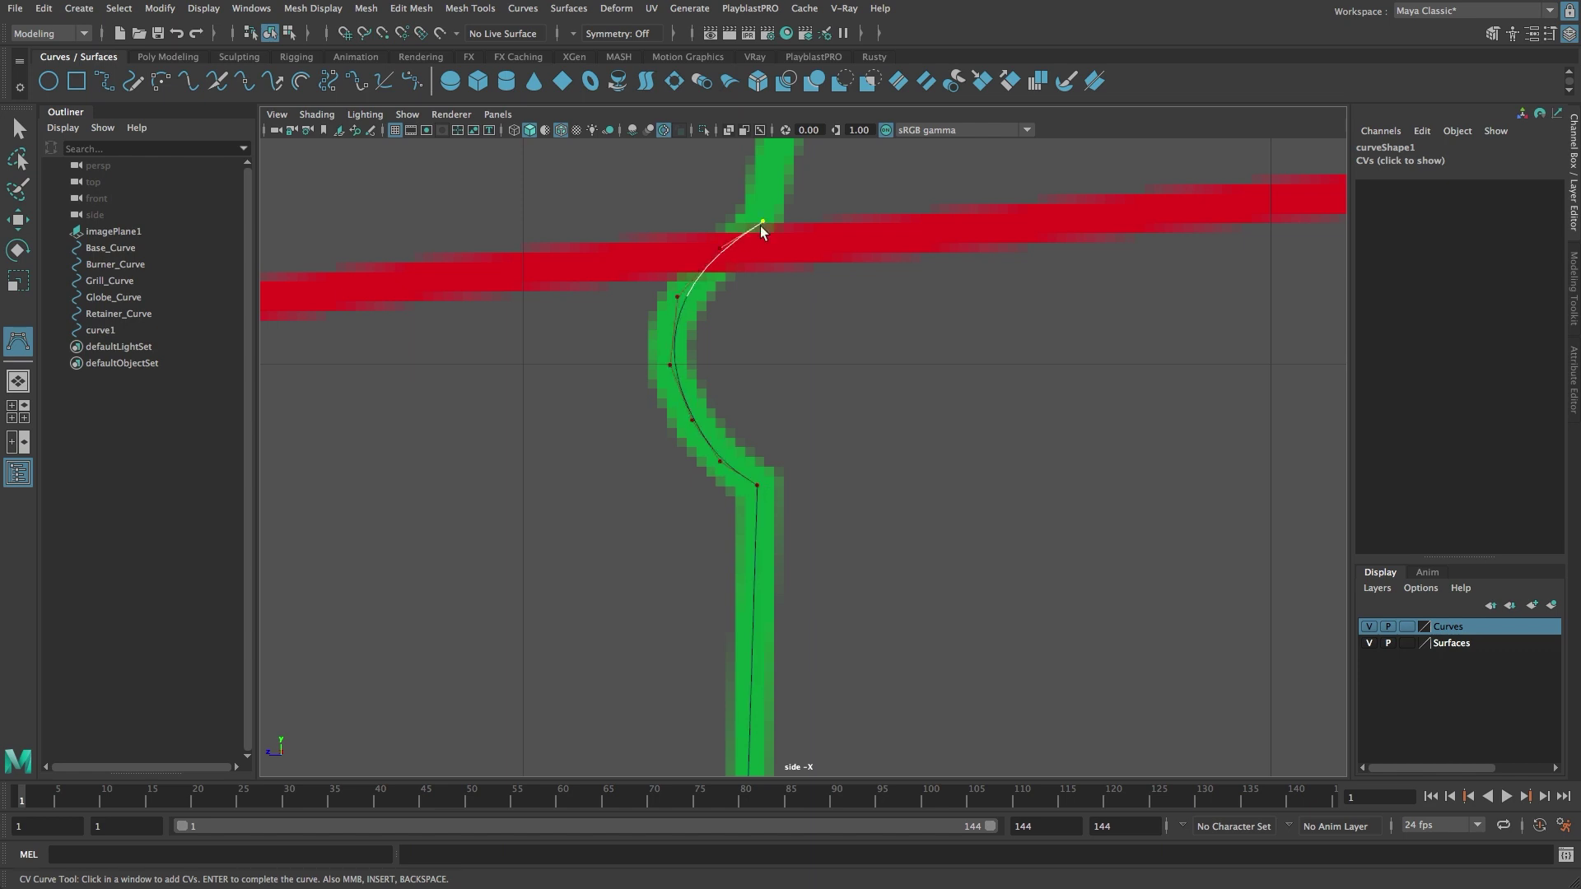
- Continue the green curve up the slanted upper wall and around the upper corner
scroll(889, 225, "down", 2)
right_click_drag(889, 226, 848, 294, "alt")
middle_click_drag(848, 294, 792, 579, "alt")
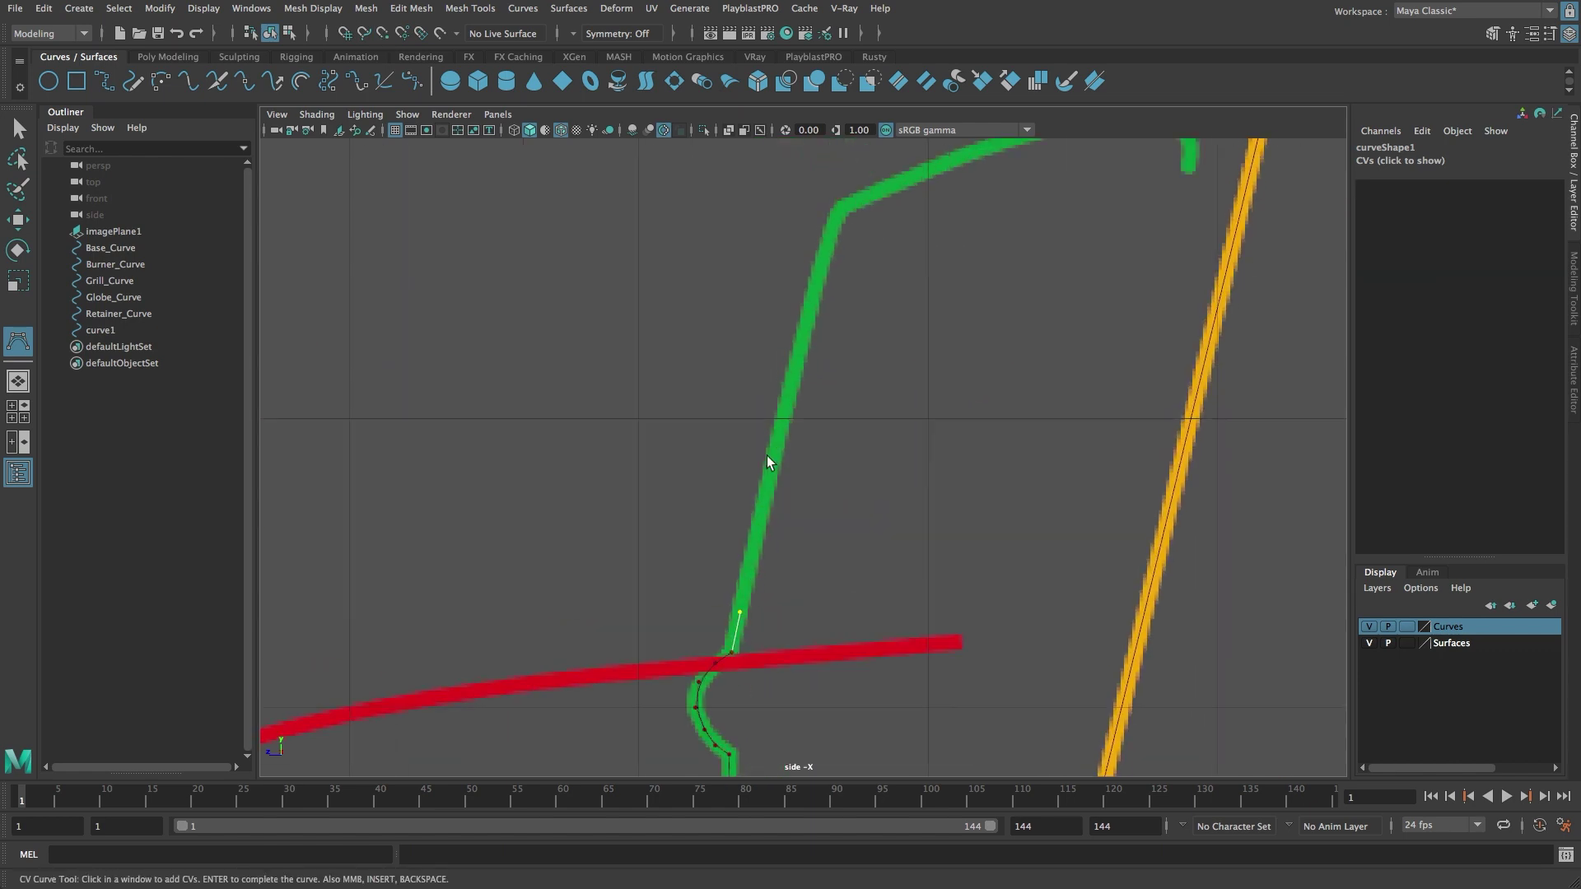
left_click(783, 419)
left_click(837, 219)
middle_click_drag(837, 219, 740, 450, "alt")
right_click_drag(740, 450, 1238, 501, "alt")
left_click(606, 400)
left_click(631, 384)
- Place CVs along the shallow top arc of the green profile up to the start of its hooked end
right_click_drag(1029, 355, 831, 355, "alt")
middle_click_drag(831, 355, 781, 451, "alt")
left_click(831, 435)
left_click(1028, 371)
left_click(1105, 349)
left_click(1193, 341)
left_click(1259, 346)
middle_click_drag(1260, 346, 709, 387, "alt")
right_click_drag(709, 387, 776, 379, "alt")
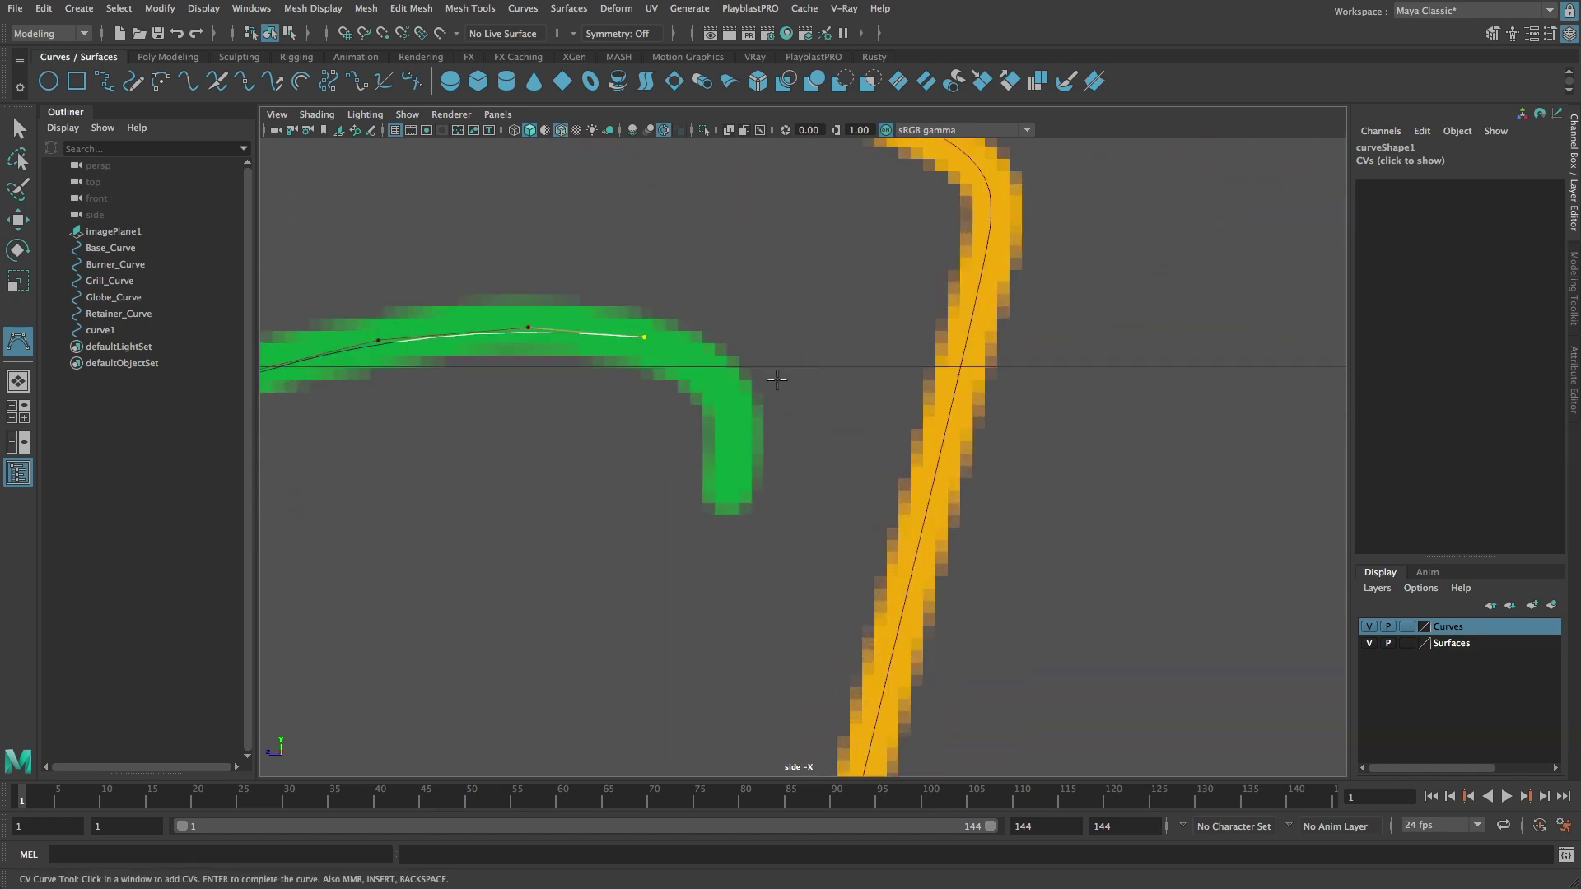
- Place the last CVs around the hooked end down to its tip and complete the curve
left_click(696, 366)
left_click(727, 393)
left_click(734, 429)
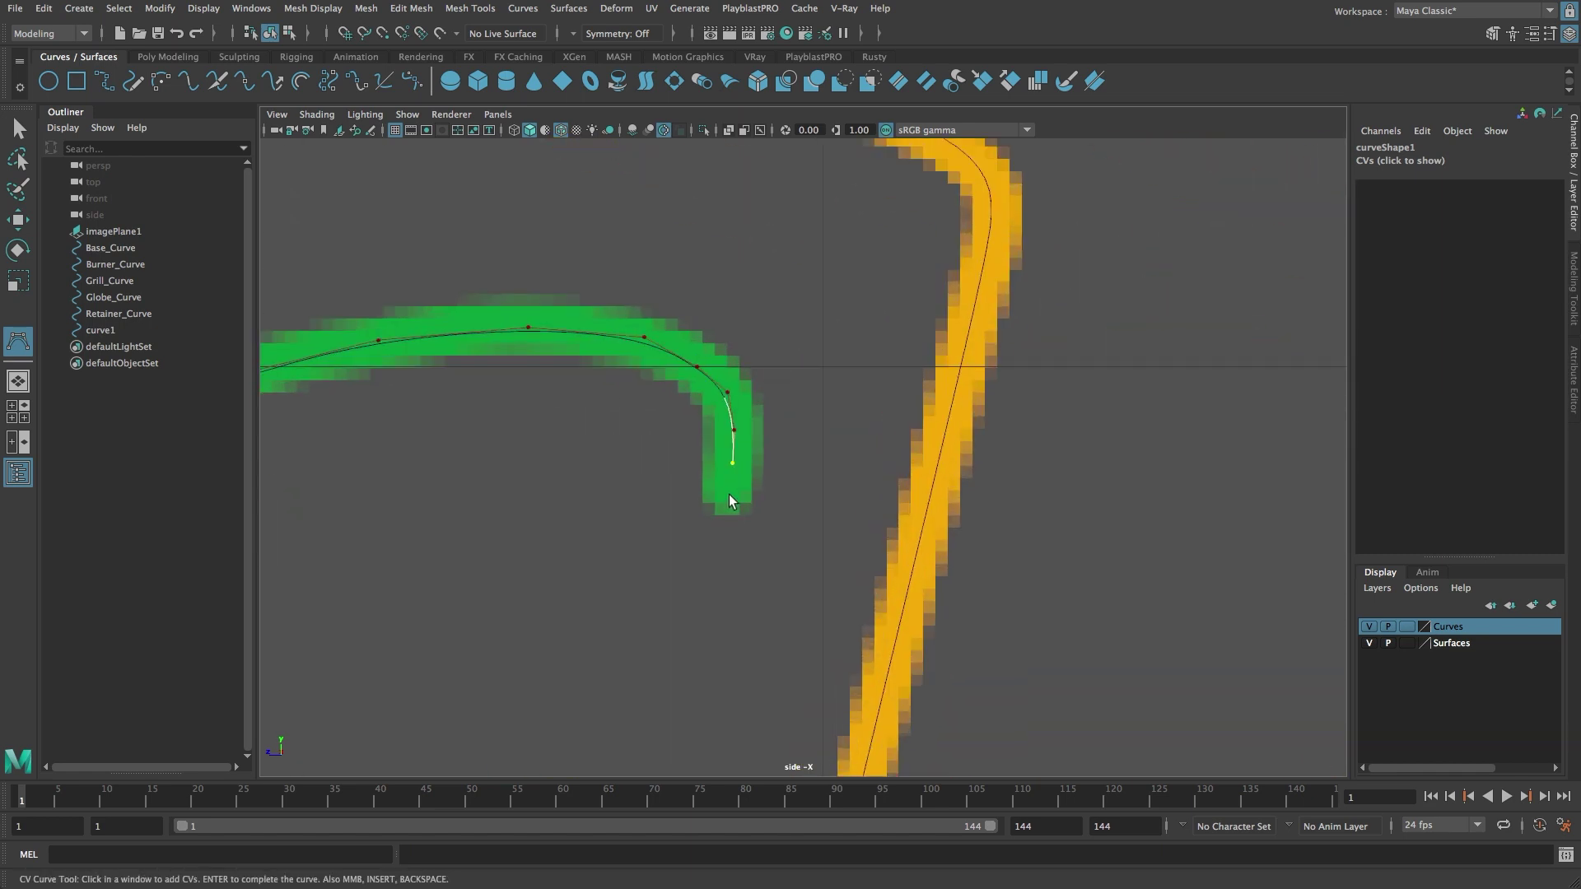
left_click(728, 494)
key("Return")
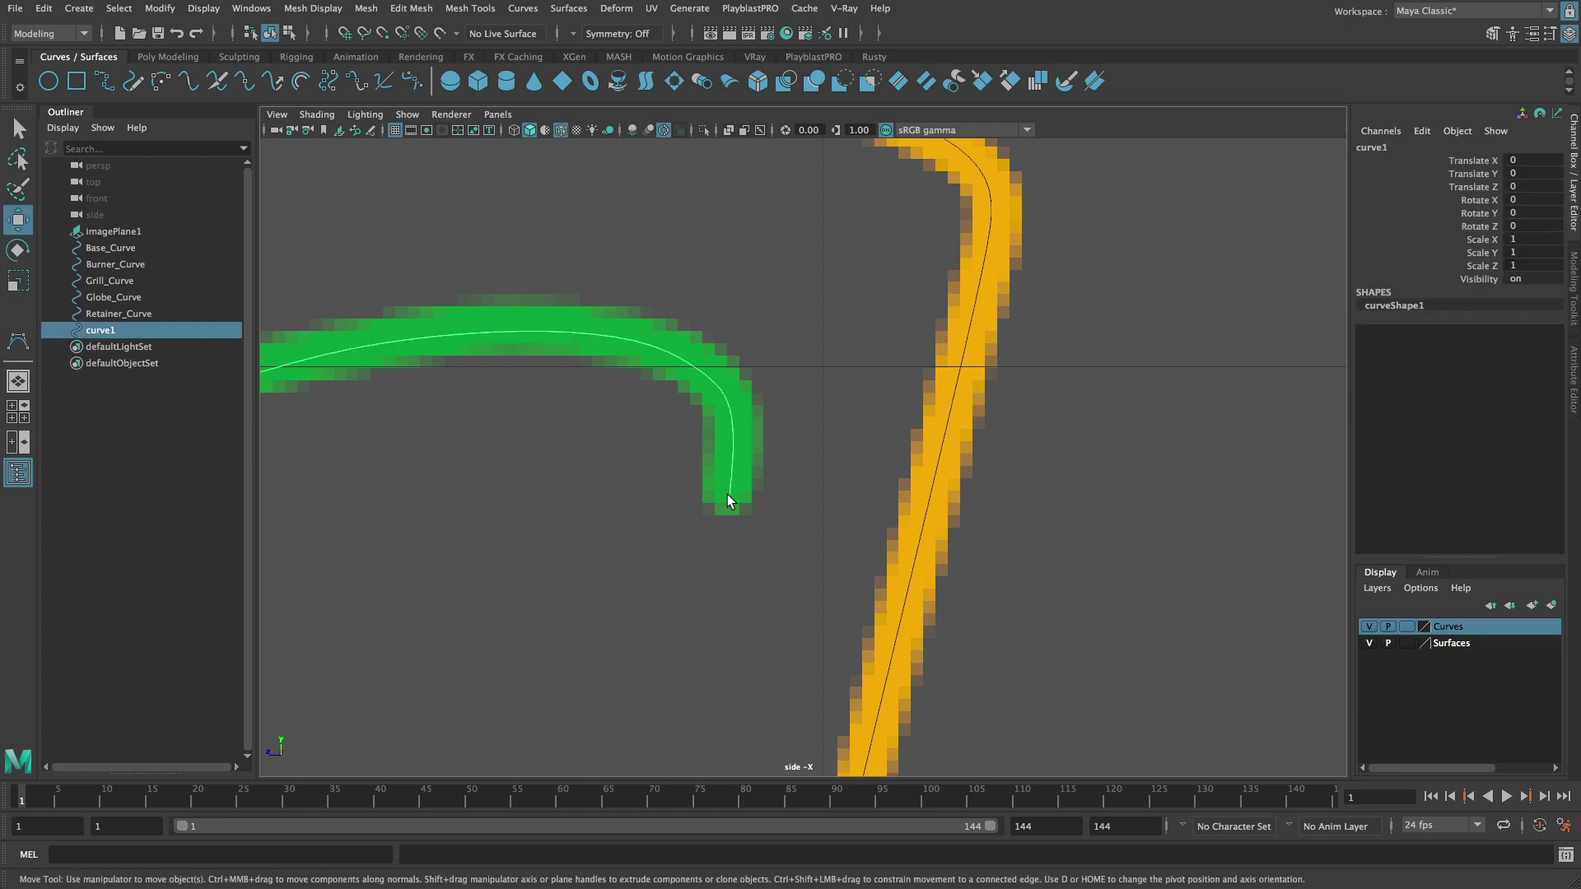
- Show the green curve's CVs and reposition those around the hooked end to follow the middle of the line
key("F8")
middle_click_drag(728, 494, 928, 571, "alt")
right_click_drag(928, 572, 992, 568, "alt")
left_click_drag(872, 379, 872, 370)
left_click_drag(966, 430, 969, 422)
left_click_drag(1014, 476, 1016, 468)
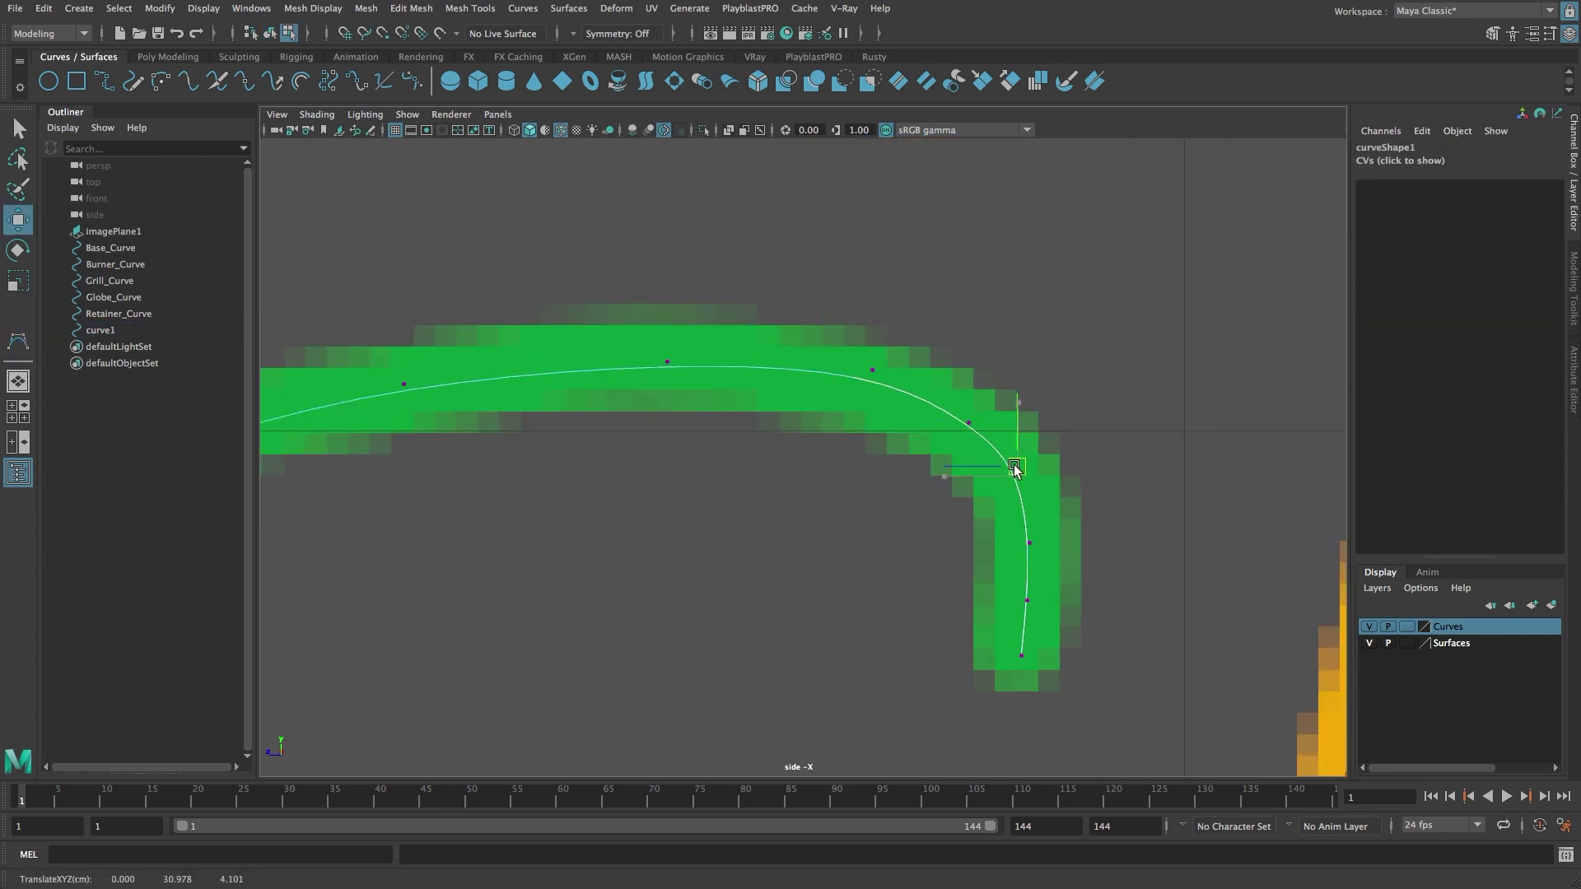
left_click(1028, 531)
left_click(1022, 656)
- Refine the CVs along the green curve's shallow top arc
left_click(667, 362)
middle_click_drag(597, 435, 1083, 448, "alt")
left_click_drag(665, 464, 664, 455)
middle_click_drag(576, 494, 1029, 461, "alt")
left_click(1002, 466)
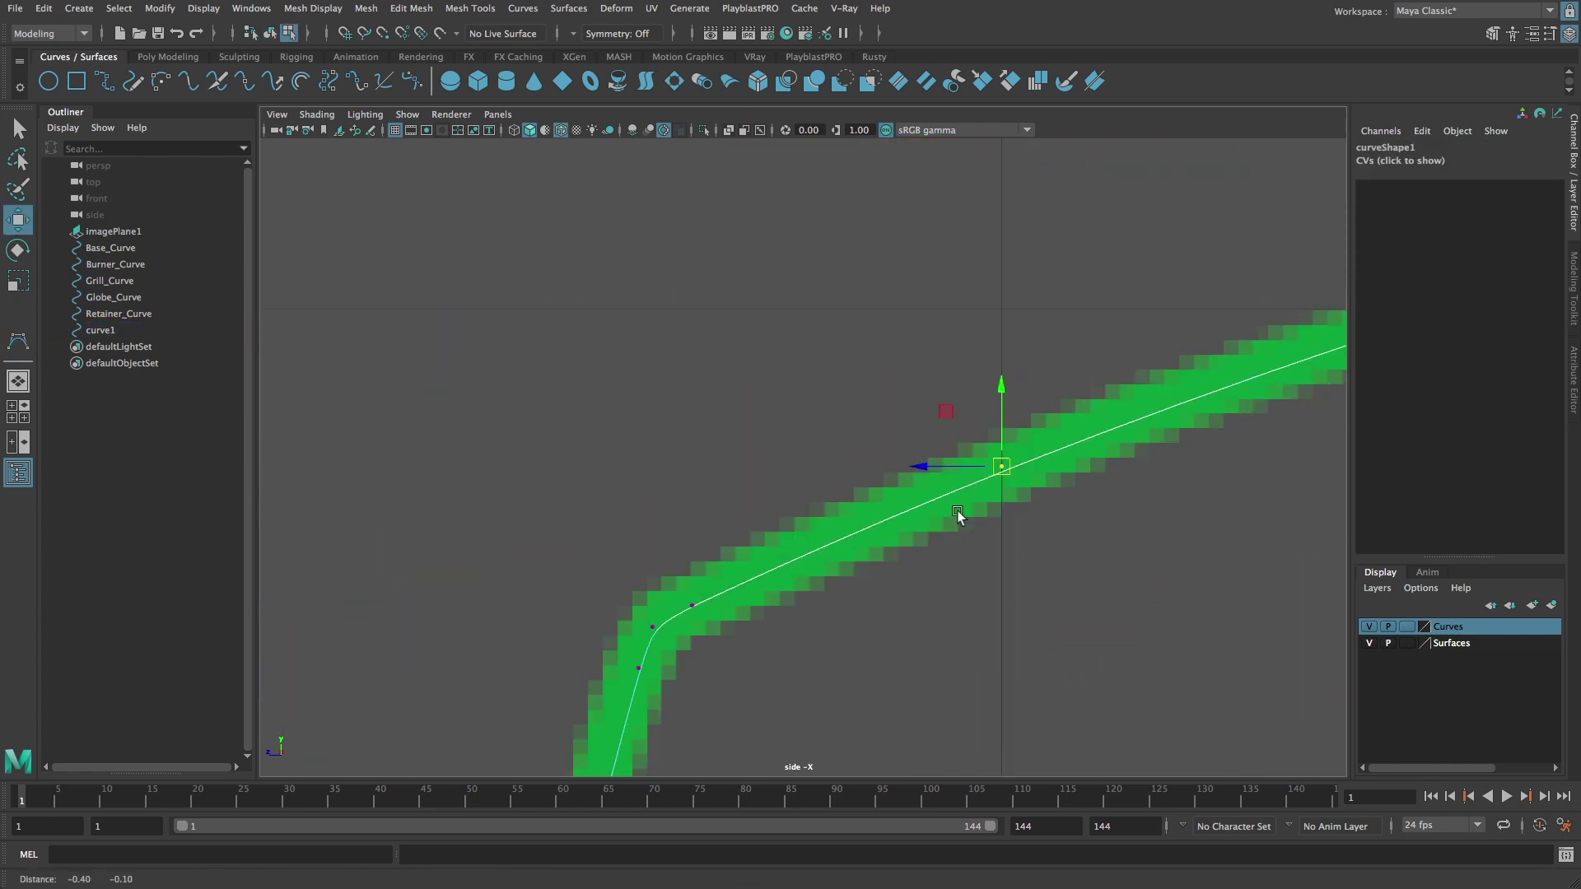
- Adjust the CVs at the upper corner and down the slanted upper wall to centre them on the green line
middle_click_drag(960, 519, 1024, 352, "alt")
left_click_drag(663, 486, 662, 483)
left_click(646, 533)
middle_click_drag(710, 737, 925, 388, "alt")
right_click_drag(925, 388, 840, 403, "alt")
left_click_drag(751, 616, 748, 625)
middle_click_drag(780, 635, 856, 240, "alt")
left_click_drag(734, 646, 768, 478)
- Reposition the CVs around the small bump so the curve follows its rounded shape between both sharp corners
middle_click_drag(770, 479, 828, 192, "alt")
right_click_drag(828, 192, 910, 198, "alt")
left_click_drag(744, 446, 744, 437)
left_click(591, 559)
middle_click_drag(669, 583, 699, 371, "alt")
left_click_drag(607, 480, 601, 482)
left_click(705, 639)
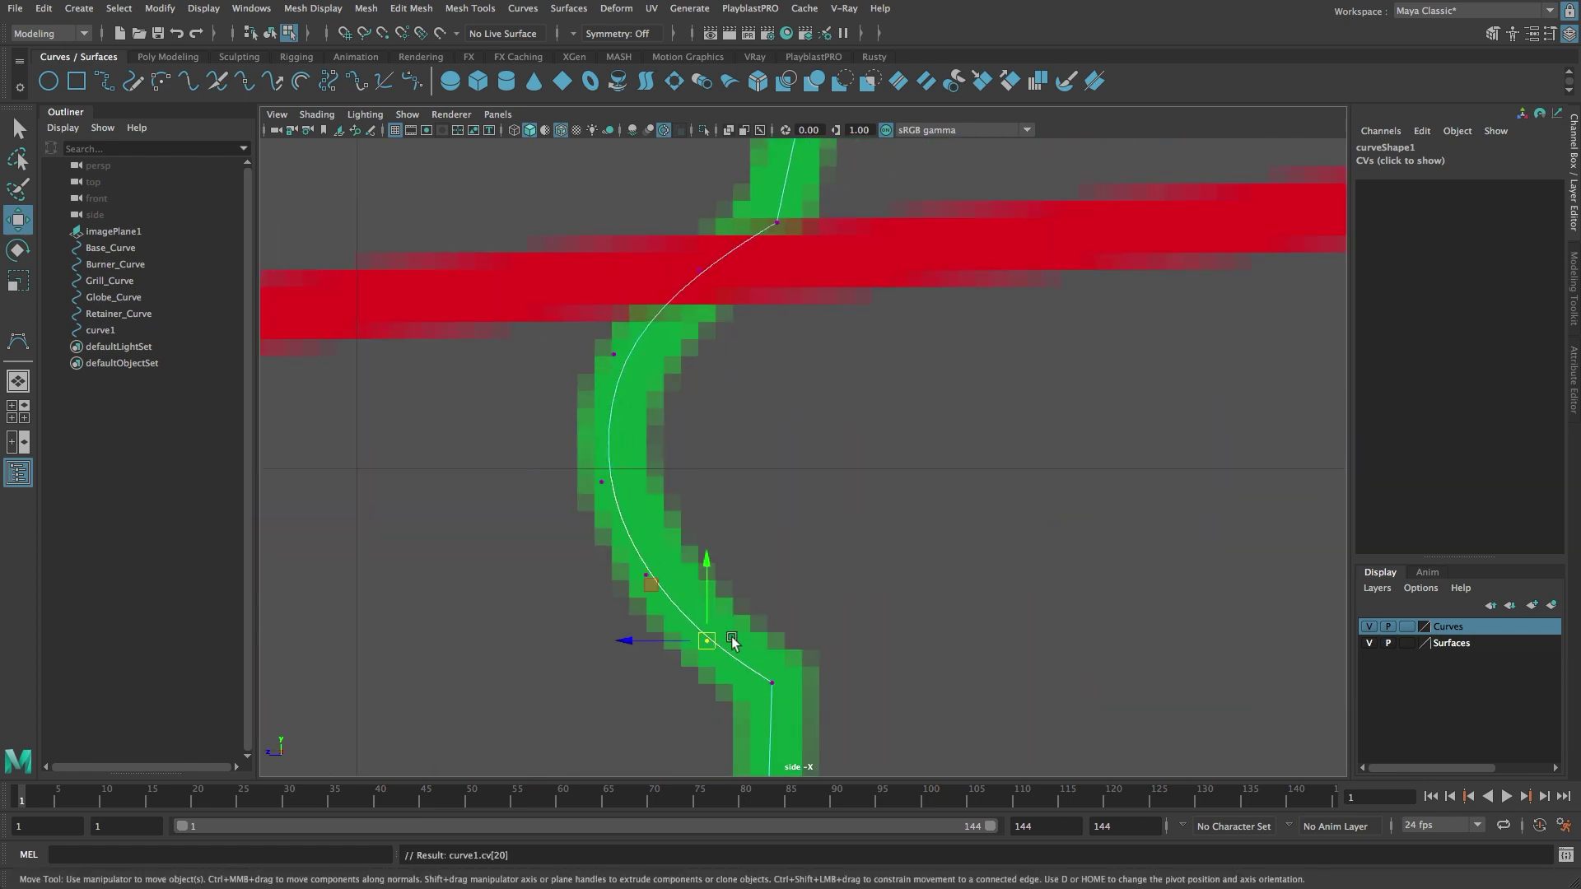
left_click_drag(769, 685, 769, 677)
left_click(699, 270)
left_click_drag(611, 358, 602, 382)
left_click(706, 638)
- Move the CVs on either side of the rounded tip farther up the two slanted edges
middle_click_drag(716, 646, 832, 288, "alt")
right_click_drag(1013, 412, 936, 423, "alt")
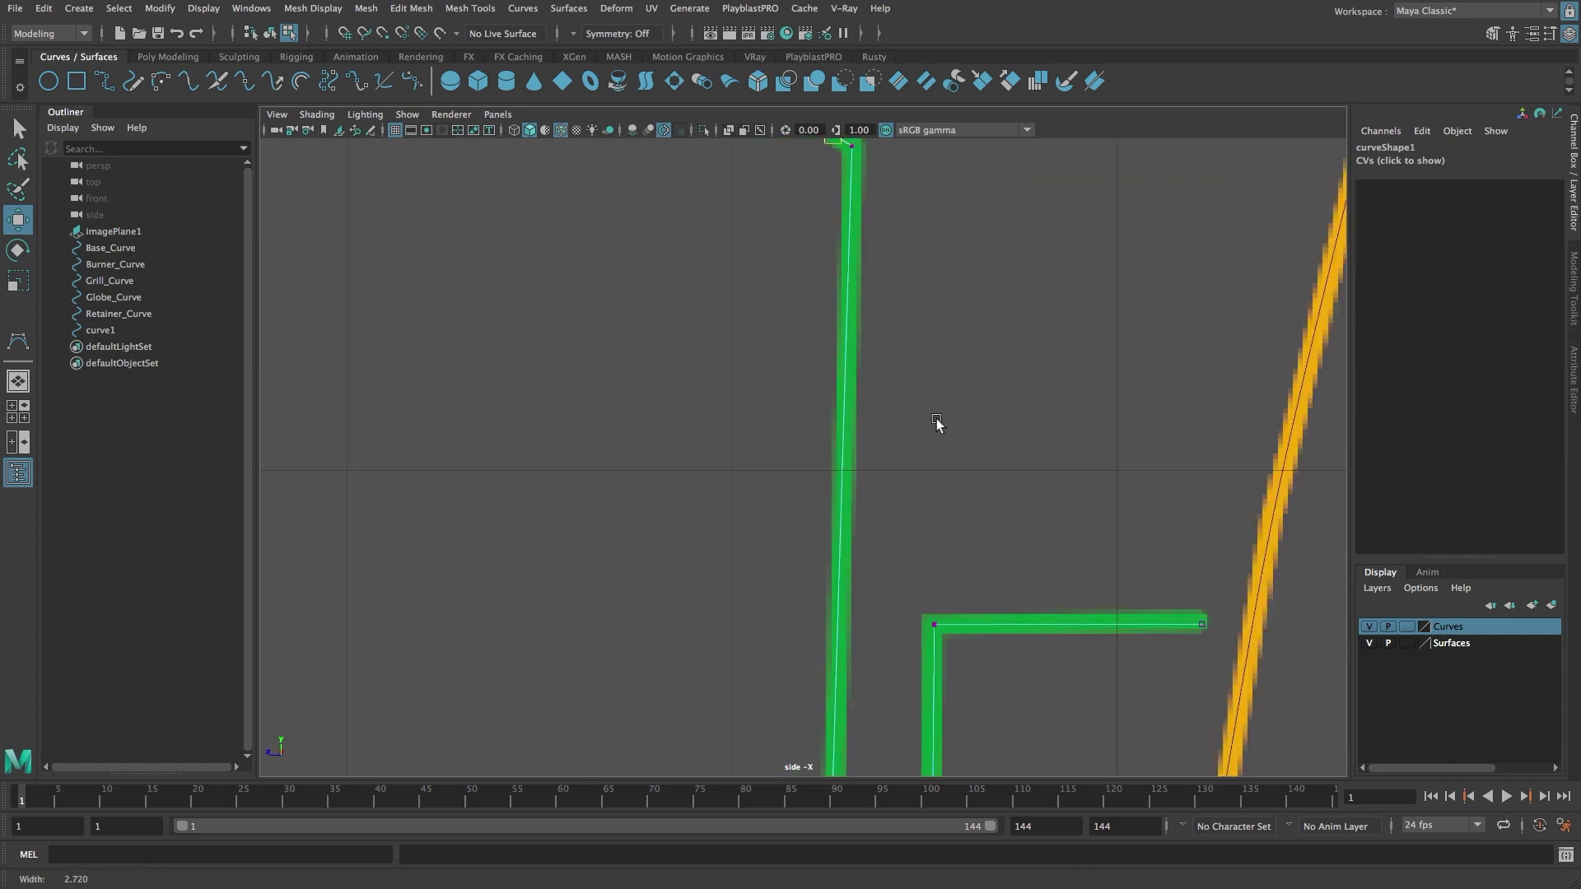
middle_click_drag(936, 424, 914, 177, "alt")
right_click_drag(914, 177, 988, 190, "alt")
left_click(902, 240)
right_click_drag(953, 282, 864, 288, "alt")
middle_click_drag(864, 288, 1080, 265, "alt")
left_click(413, 621)
left_click_drag(413, 621, 505, 558)
left_click_drag(458, 705, 549, 665)
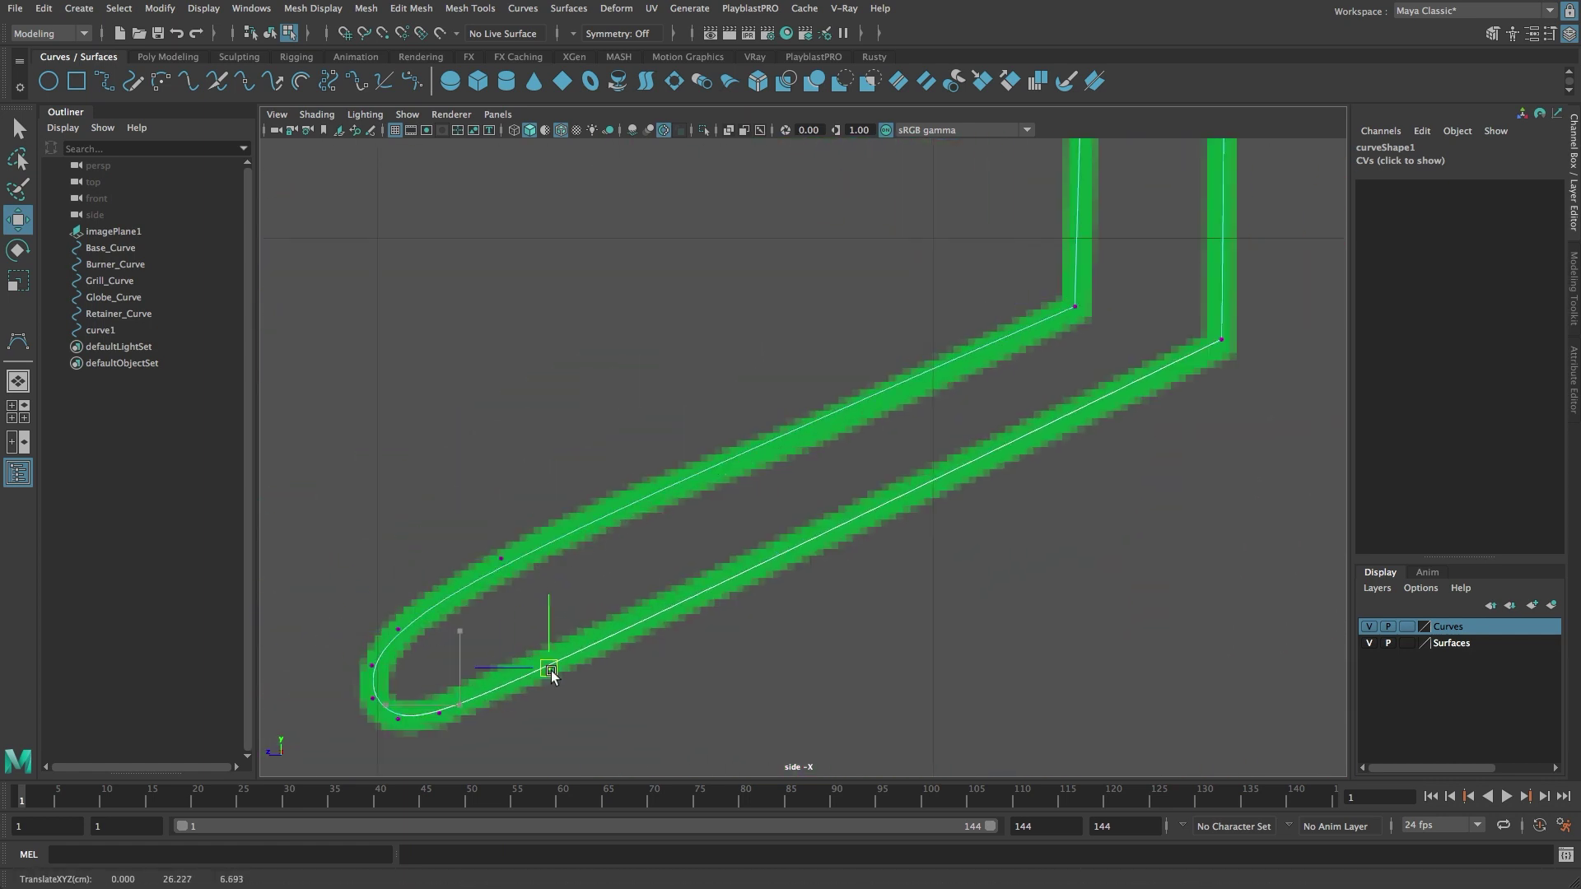
- Fine-tune the CVs around the rounded tip and where it joins the lower slanted edge
left_click(441, 714)
middle_click_drag(441, 715, 740, 552, "alt")
right_click_drag(436, 626, 583, 607, "alt")
left_click(513, 565)
left_click(669, 674)
left_click(906, 567)
right_click_drag(1038, 511, 914, 527, "alt")
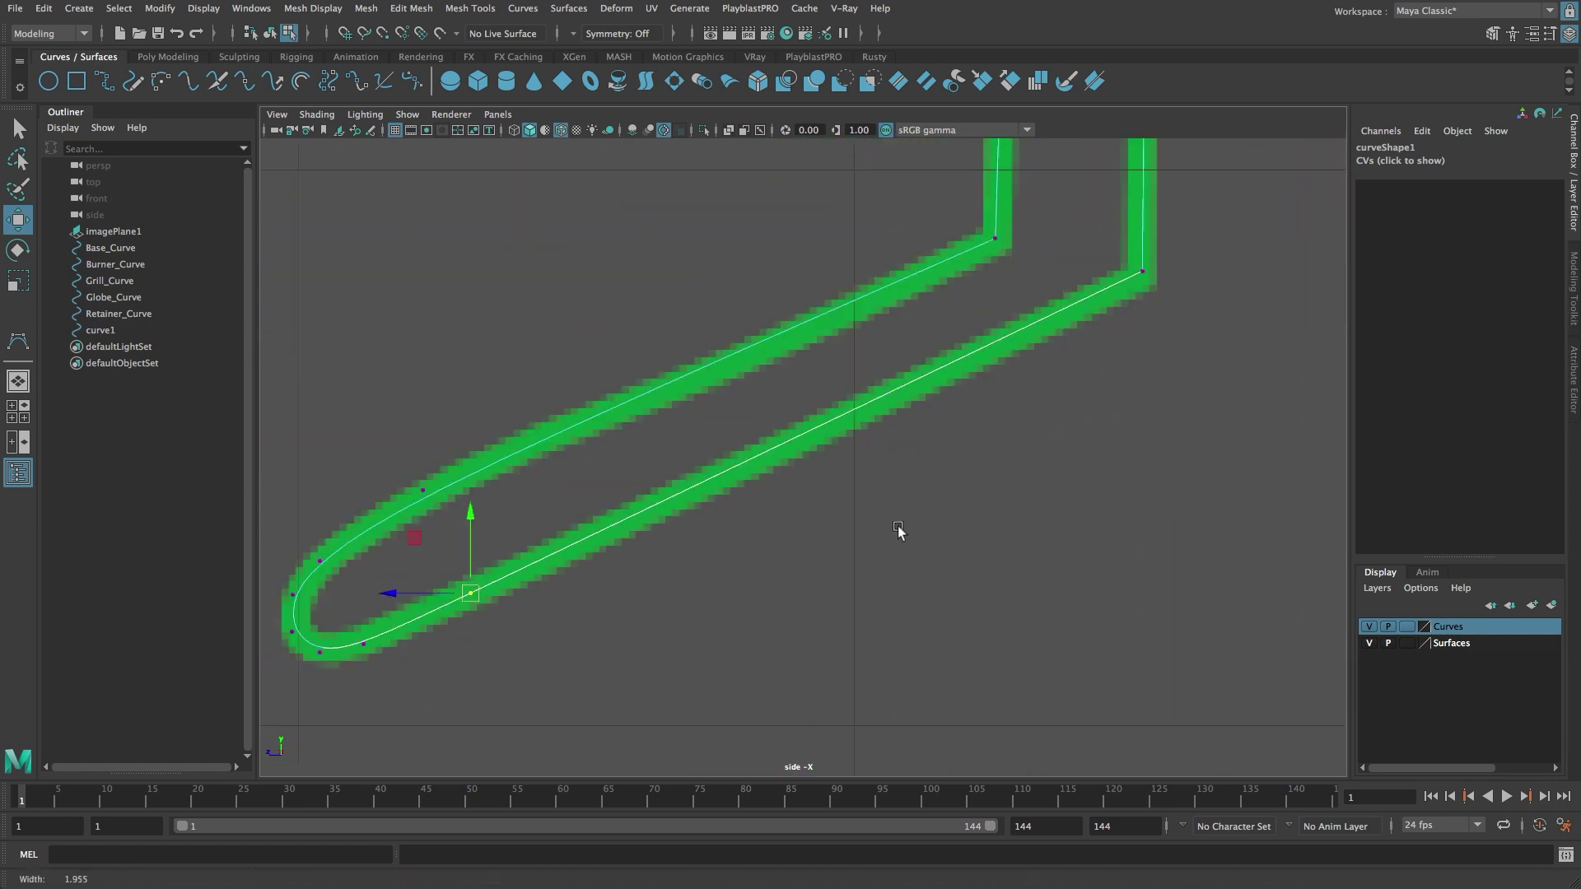
- Adjust the CVs at the lower inner corner and along the short horizontal arm, and clear the selection
middle_click_drag(900, 532, 662, 745, "alt")
right_click_drag(662, 745, 749, 733, "alt")
left_click(963, 542)
middle_click_drag(1017, 206, 720, 727, "alt")
left_click(673, 384)
middle_click_drag(848, 459, 625, 466, "alt")
left_click(1055, 392, "shift")
right_click_drag(769, 335, 527, 346, "alt")
middle_click_drag(527, 346, 517, 471, "alt")
left_click(914, 463)
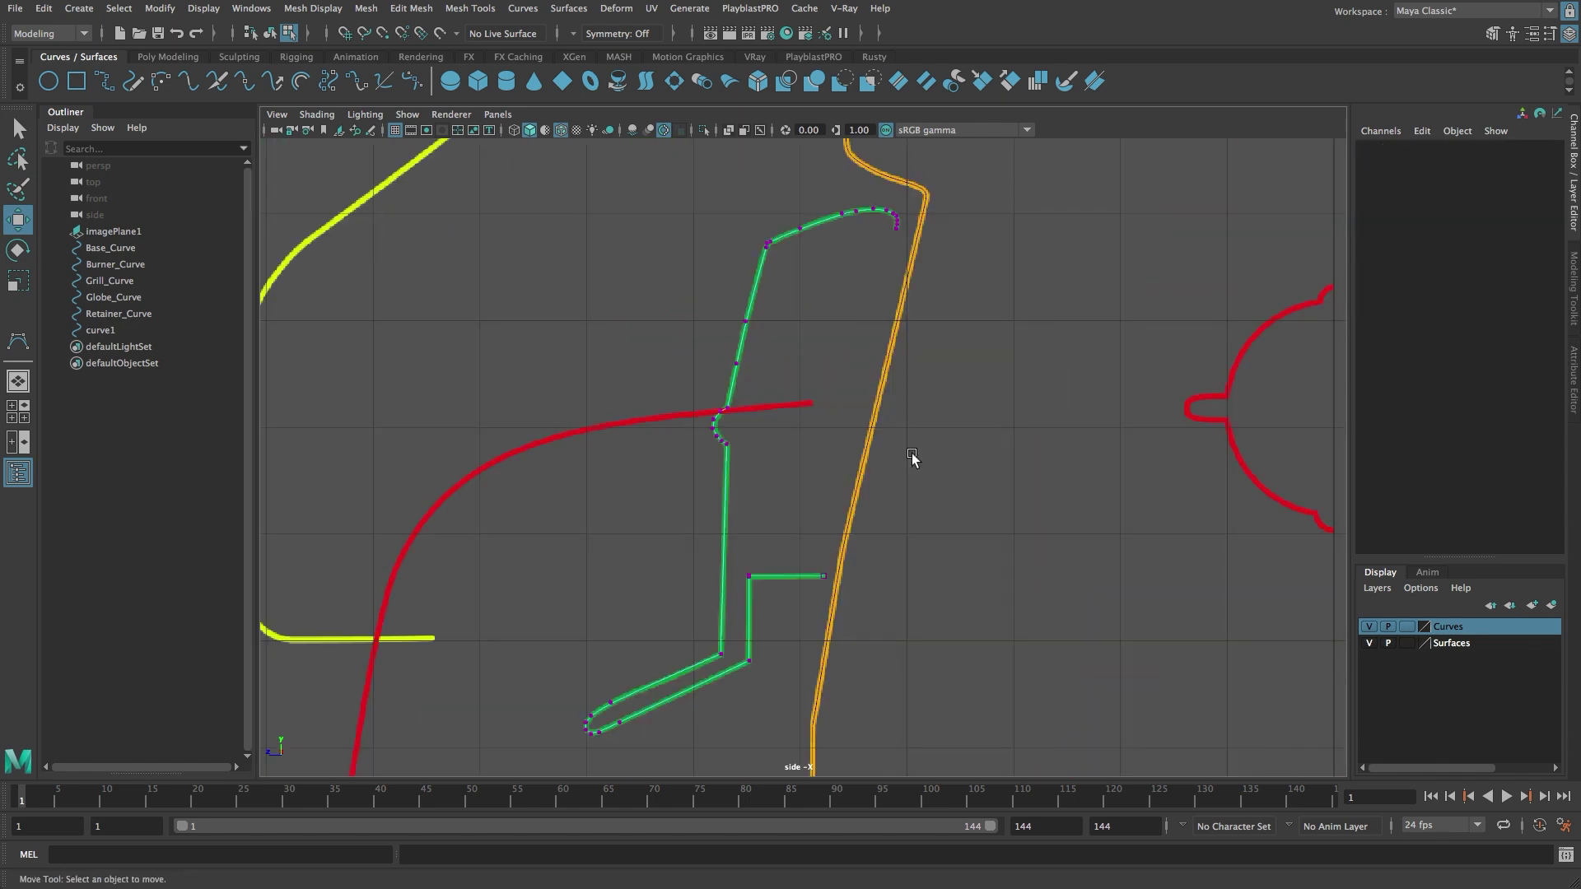
- Return to object selection and rename the green curve as Dome_Curve
key("F8")
left_click(1374, 147)
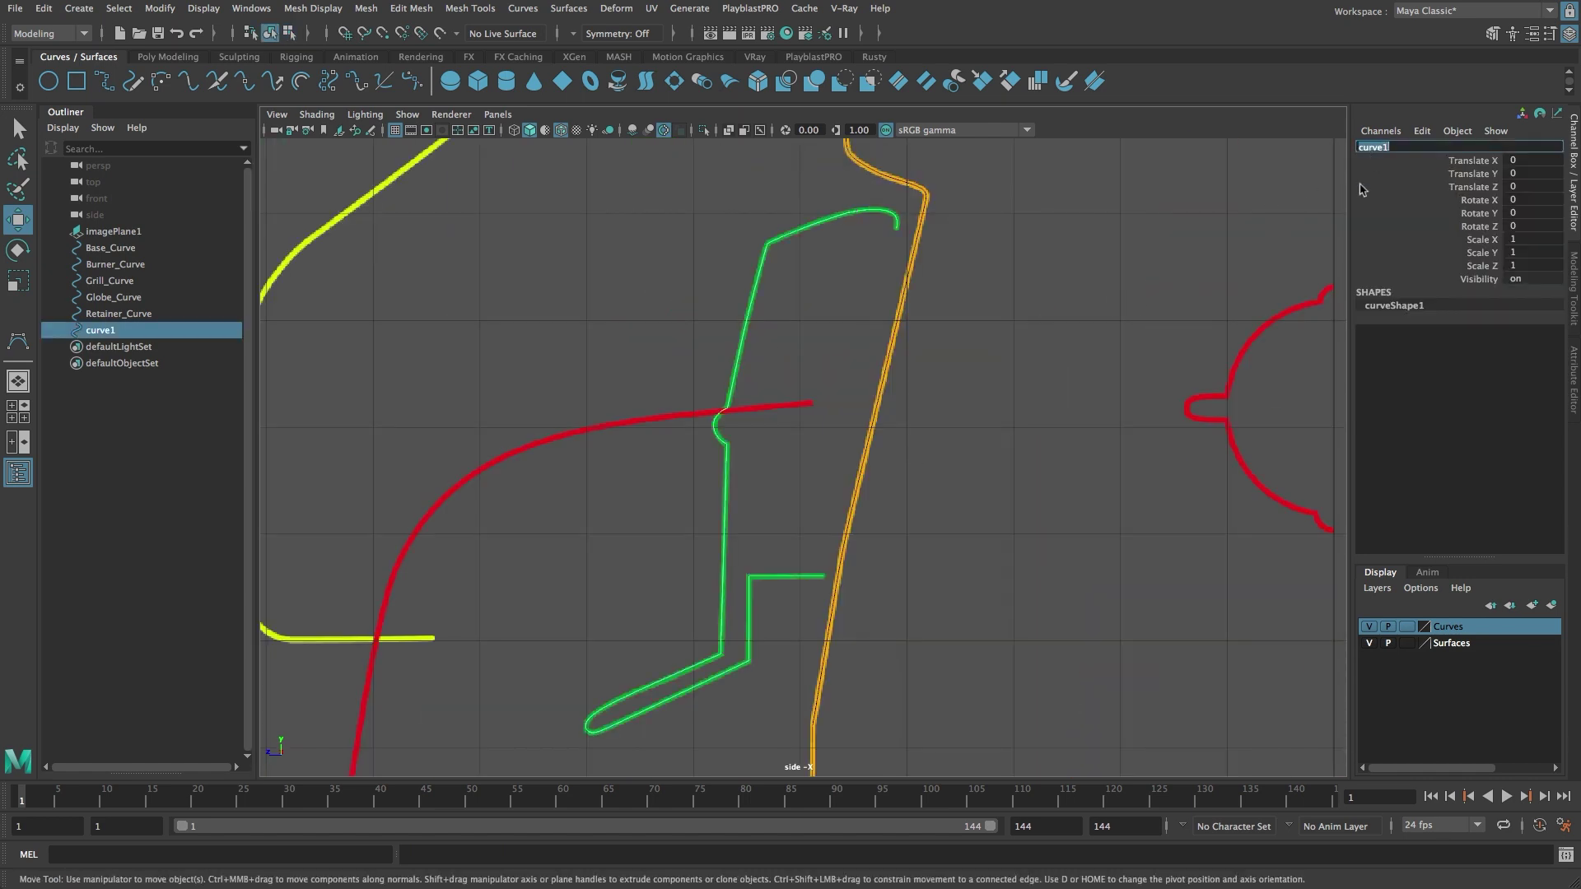
key("Return")
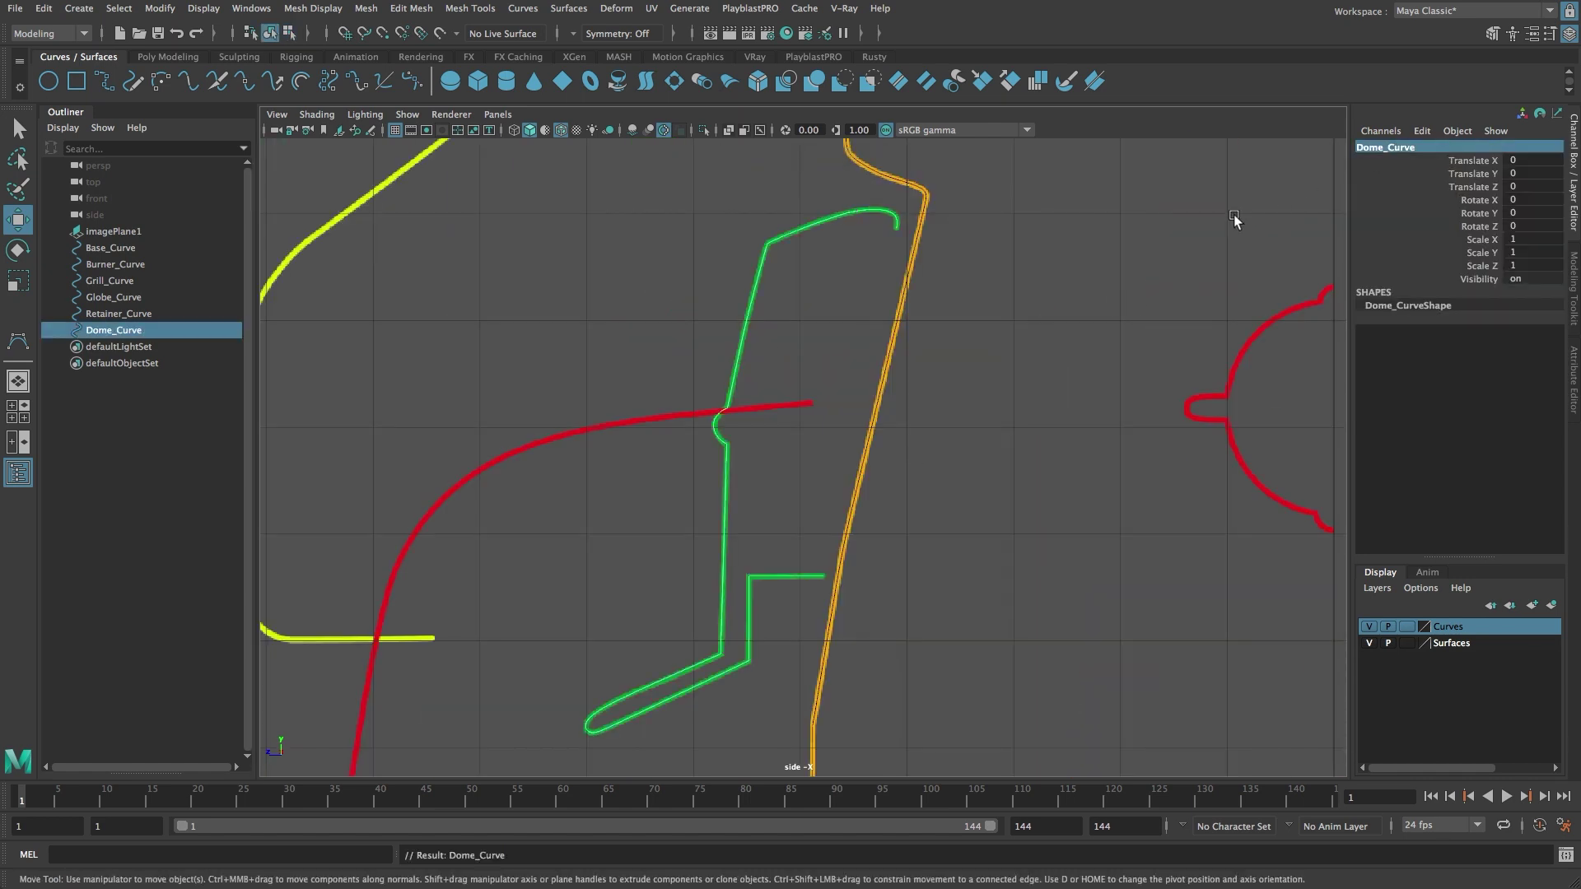
- Clear the curve selection and save the scene, with the blue profile in view
left_click(1236, 219)
middle_click_drag(1041, 232, 931, 596, "alt")
middle_click_drag(1194, 247, 811, 567, "alt")
right_click_drag(811, 567, 1012, 586, "alt")
middle_click_drag(1012, 585, 1027, 566, "alt")
key("ctrl+s")
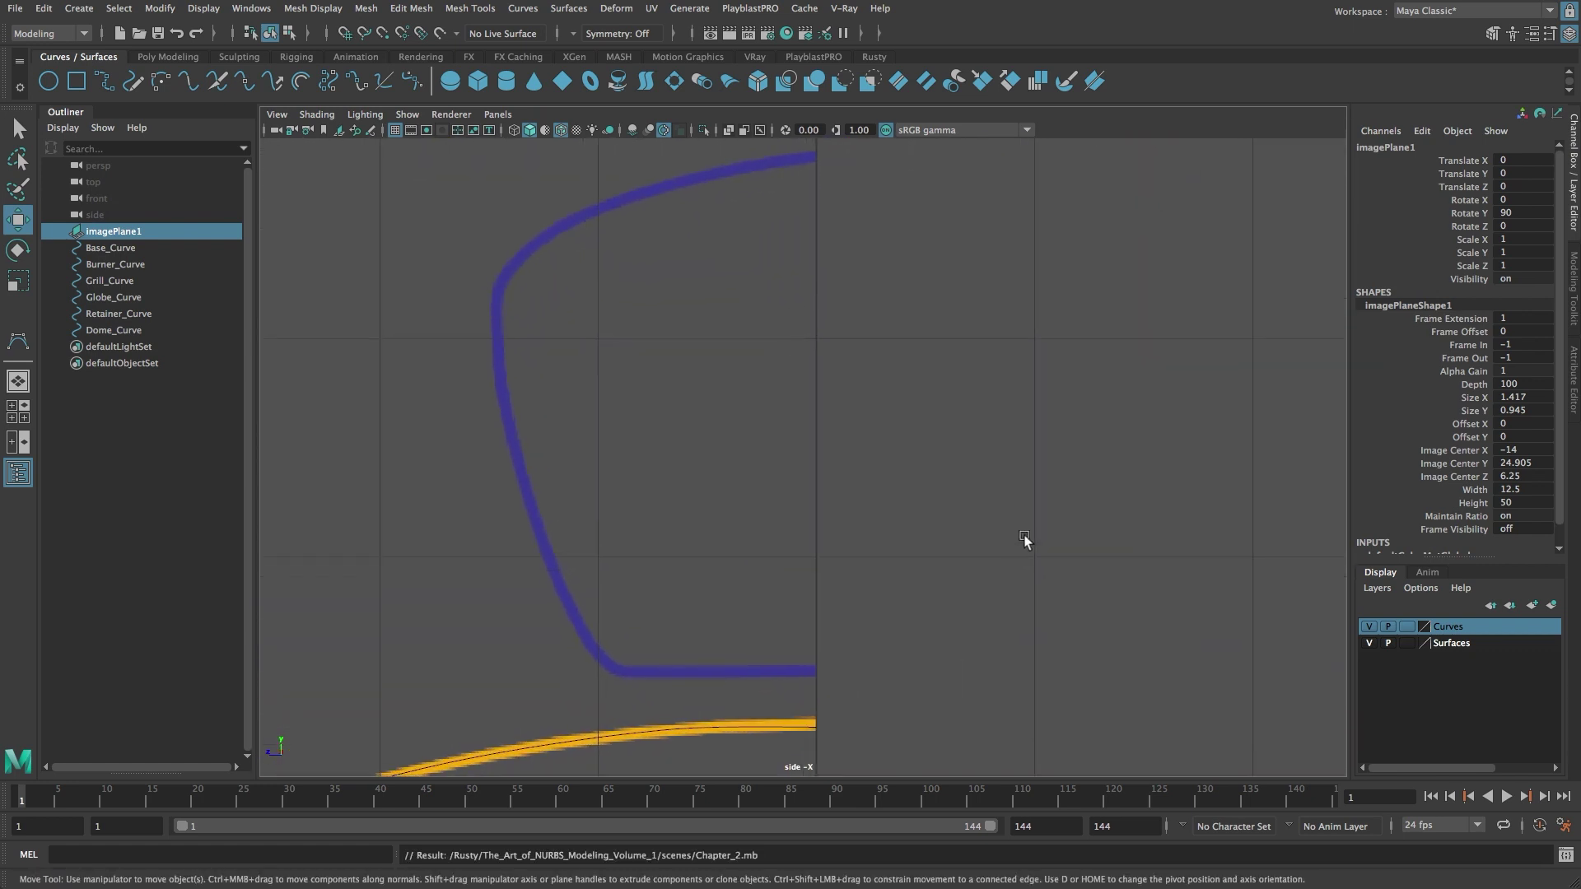
- Start a CV curve on the centre line at the blue profile's bottom edge and place its second CV near the lower corner
left_click(80, 9)
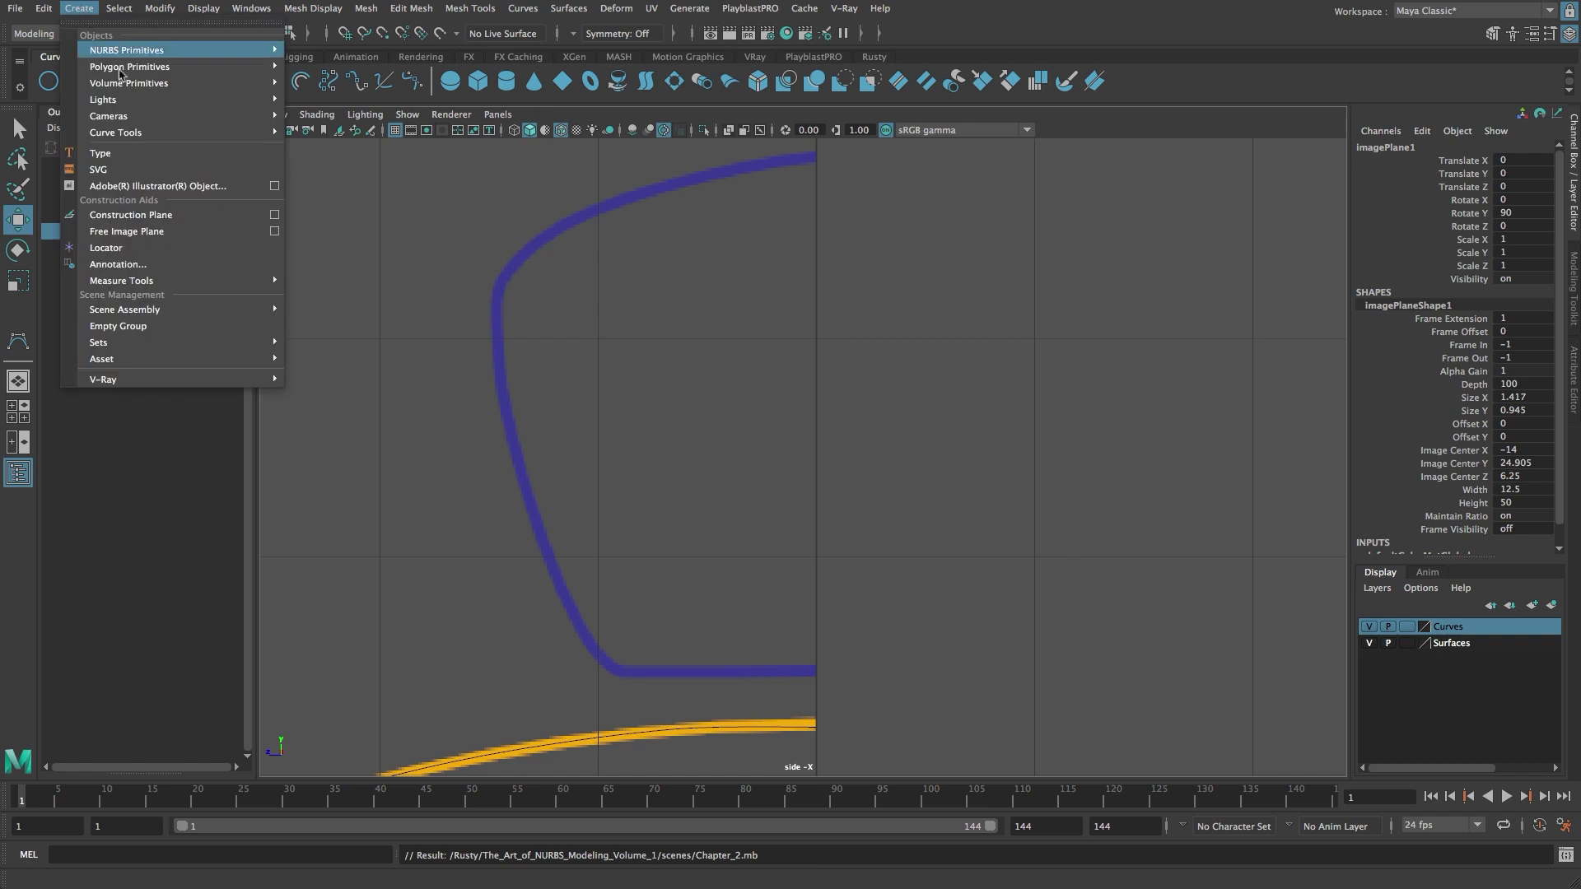
mouse_move(206, 134)
left_click(387, 146)
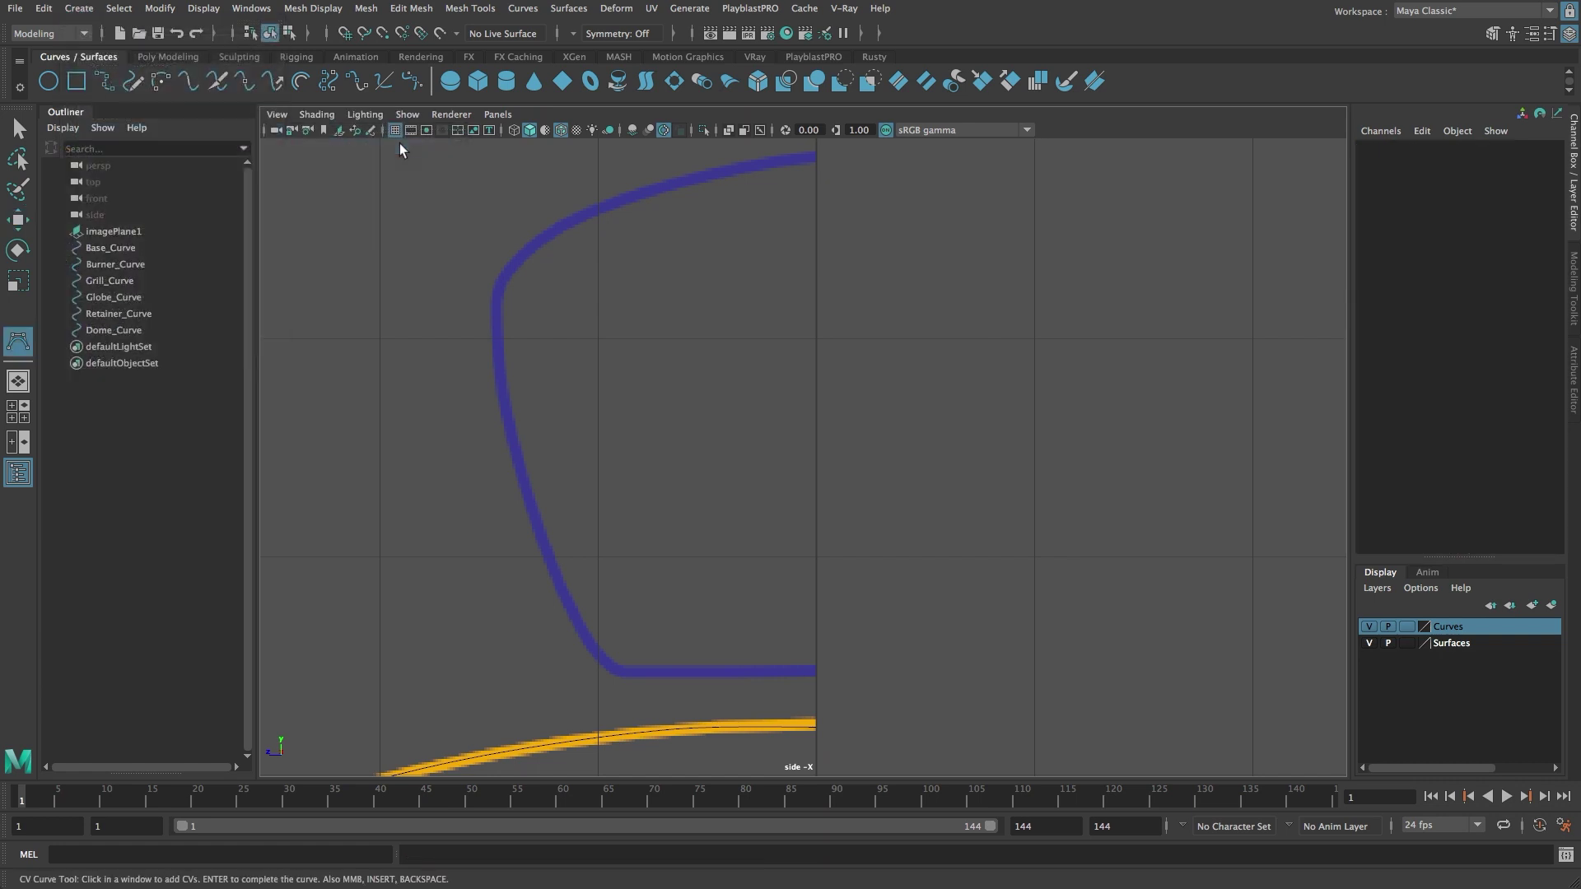
right_click_drag(728, 686, 772, 695, "alt")
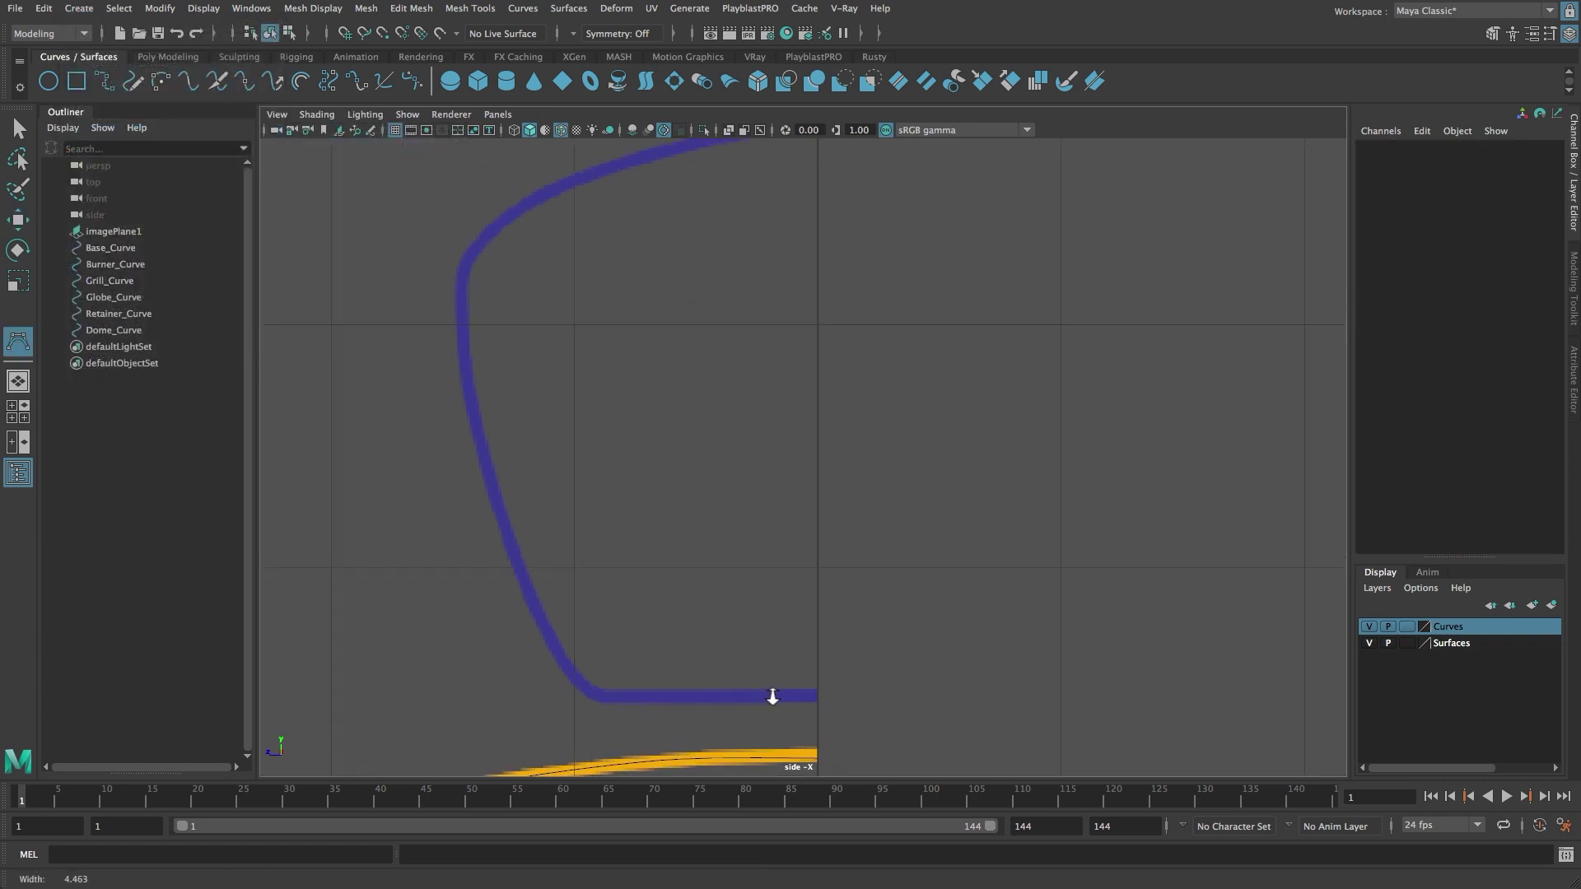
middle_click_drag(772, 695, 759, 566, "alt")
right_click_drag(759, 565, 955, 550, "alt")
middle_click_drag(955, 550, 984, 526, "alt")
left_click(832, 597)
left_click(539, 597)
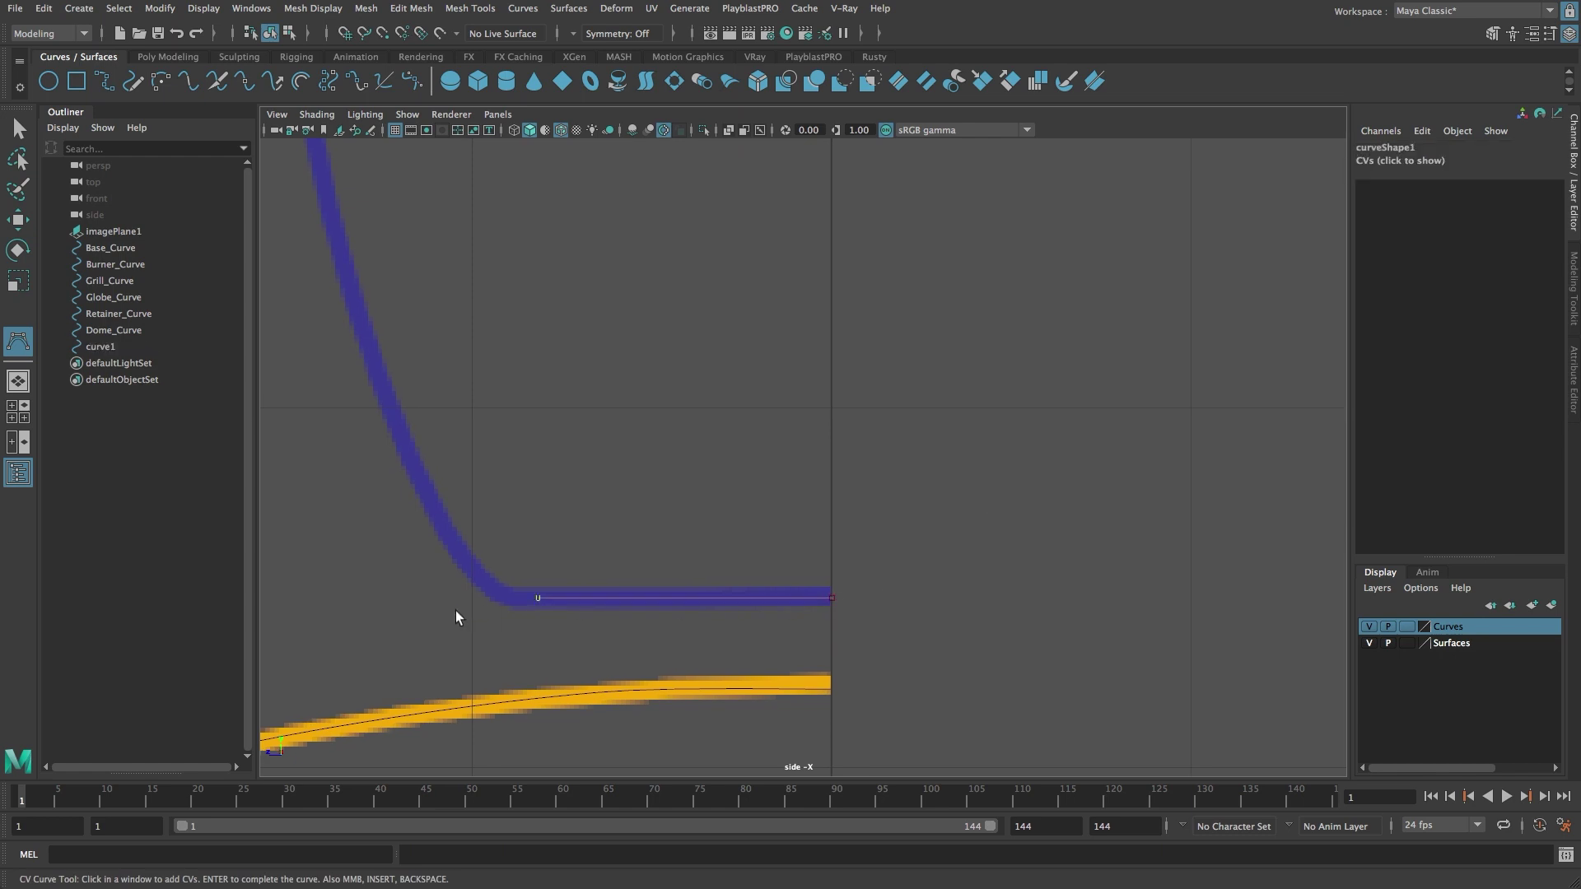
- Continue placing CVs around the blue profile's rounded lower corner and up its slanted side
middle_click_drag(456, 610, 723, 544, "alt")
right_click_drag(723, 544, 858, 546, "alt")
middle_click_drag(857, 546, 748, 531, "alt")
left_click(624, 585)
left_click(568, 535)
left_click(536, 481)
scroll(659, 577, "down", 4)
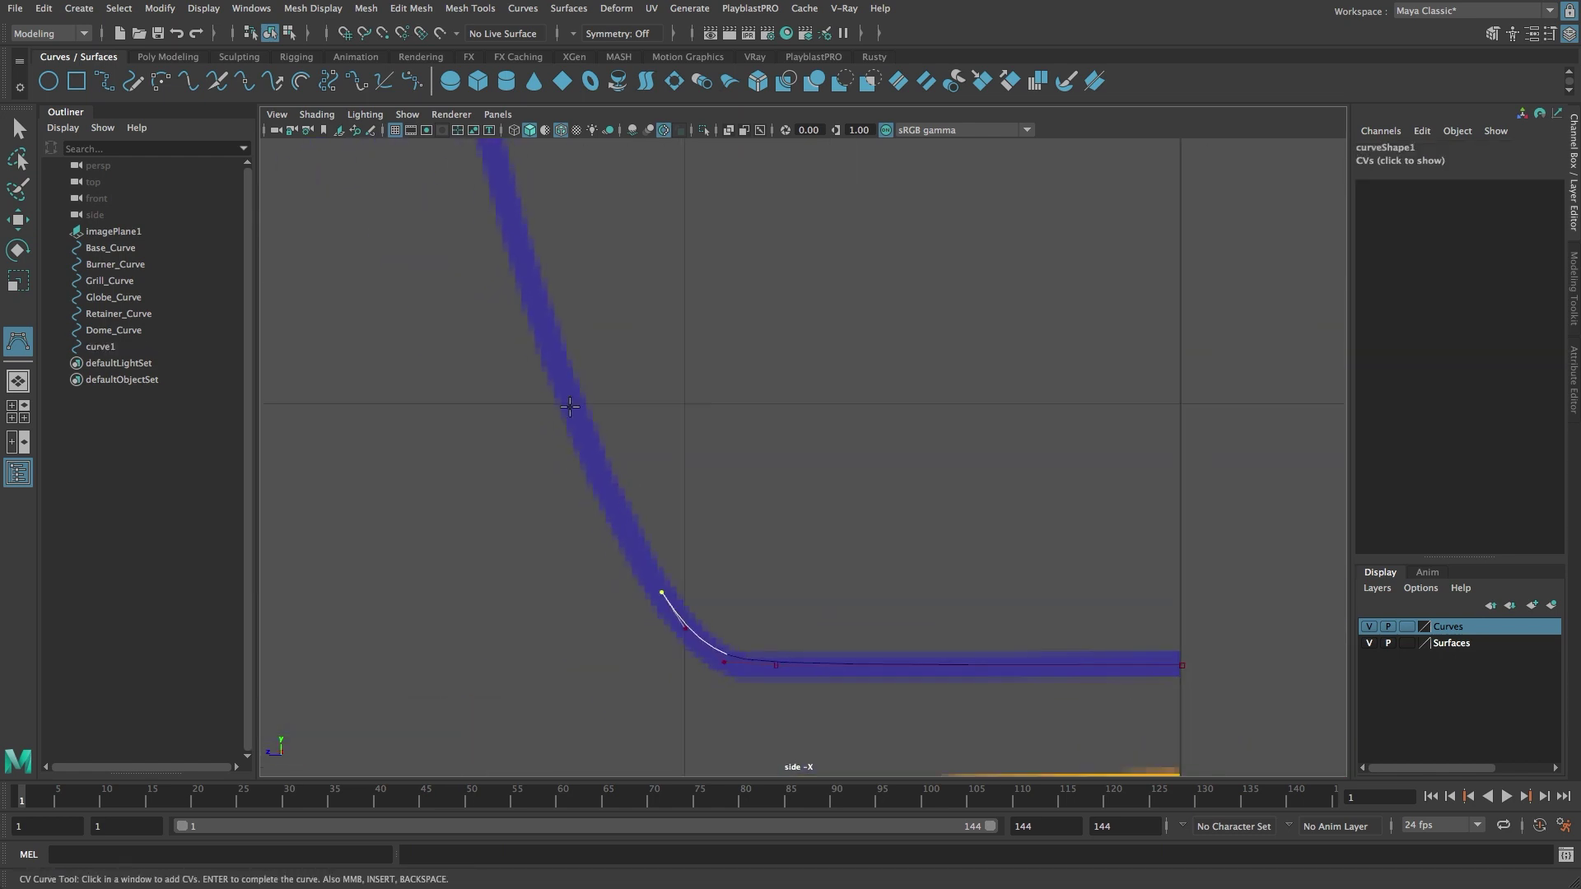
left_click(719, 557)
left_click(685, 456)
left_click(670, 382)
left_click(659, 313)
- Continue placing CVs around the blue profile's rounded shoulder and along its upper arc
middle_click_drag(689, 242, 670, 303, "alt")
right_click_drag(670, 304, 754, 532, "alt")
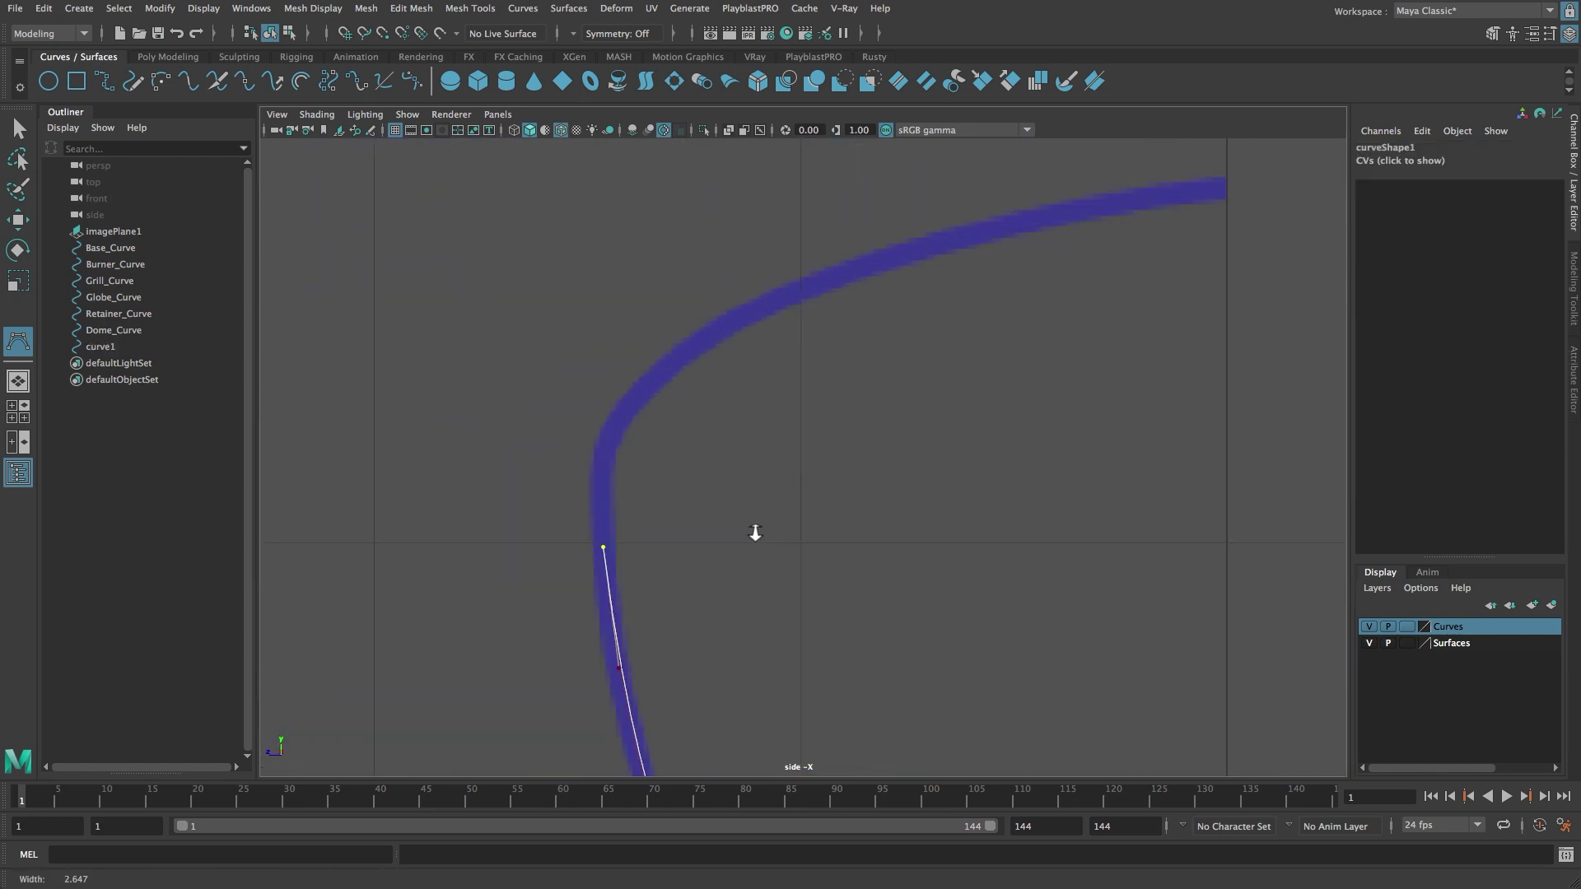
middle_click_drag(753, 532, 710, 569, "alt")
left_click(521, 530)
left_click(533, 463)
left_click(593, 395)
left_click(669, 340)
left_click(756, 297)
left_click(955, 238)
left_click(1126, 194)
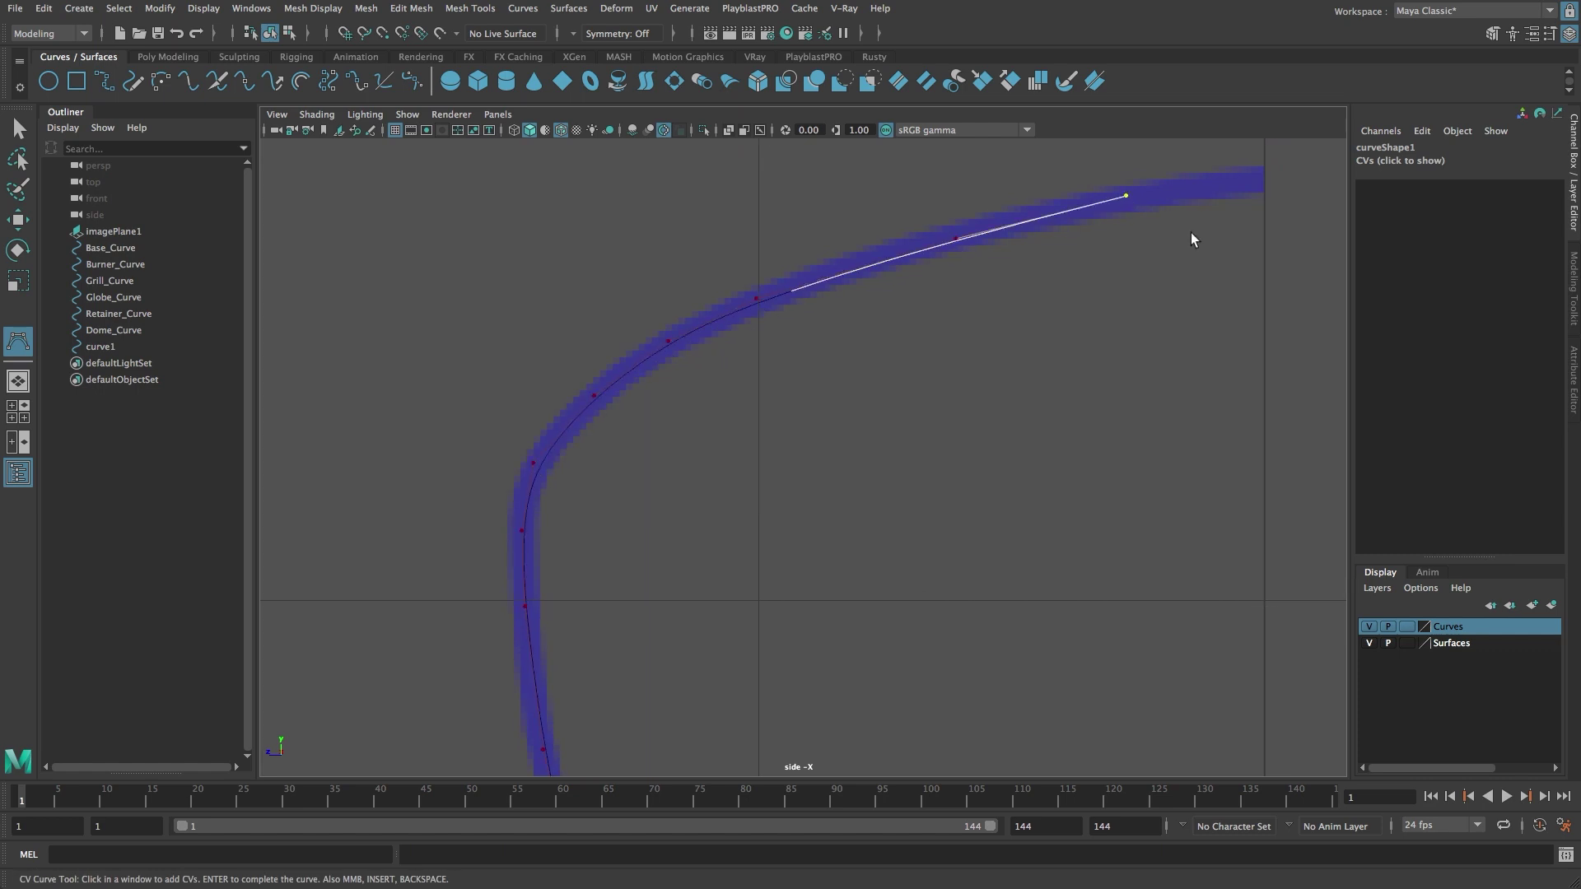
- Place the last CVs up to the centre line at the blue profile's top and complete the curve
middle_click_drag(1193, 232, 938, 308, "alt")
left_click(951, 259)
left_click(1011, 257)
right_click_drag(1136, 576, 959, 638, "alt")
middle_click_drag(958, 638, 918, 446, "alt")
key("Return")
- Select the curve's two end CVs on the centre line and set their Z values to 0
key("F8")
left_click_drag(980, 741, 844, 166)
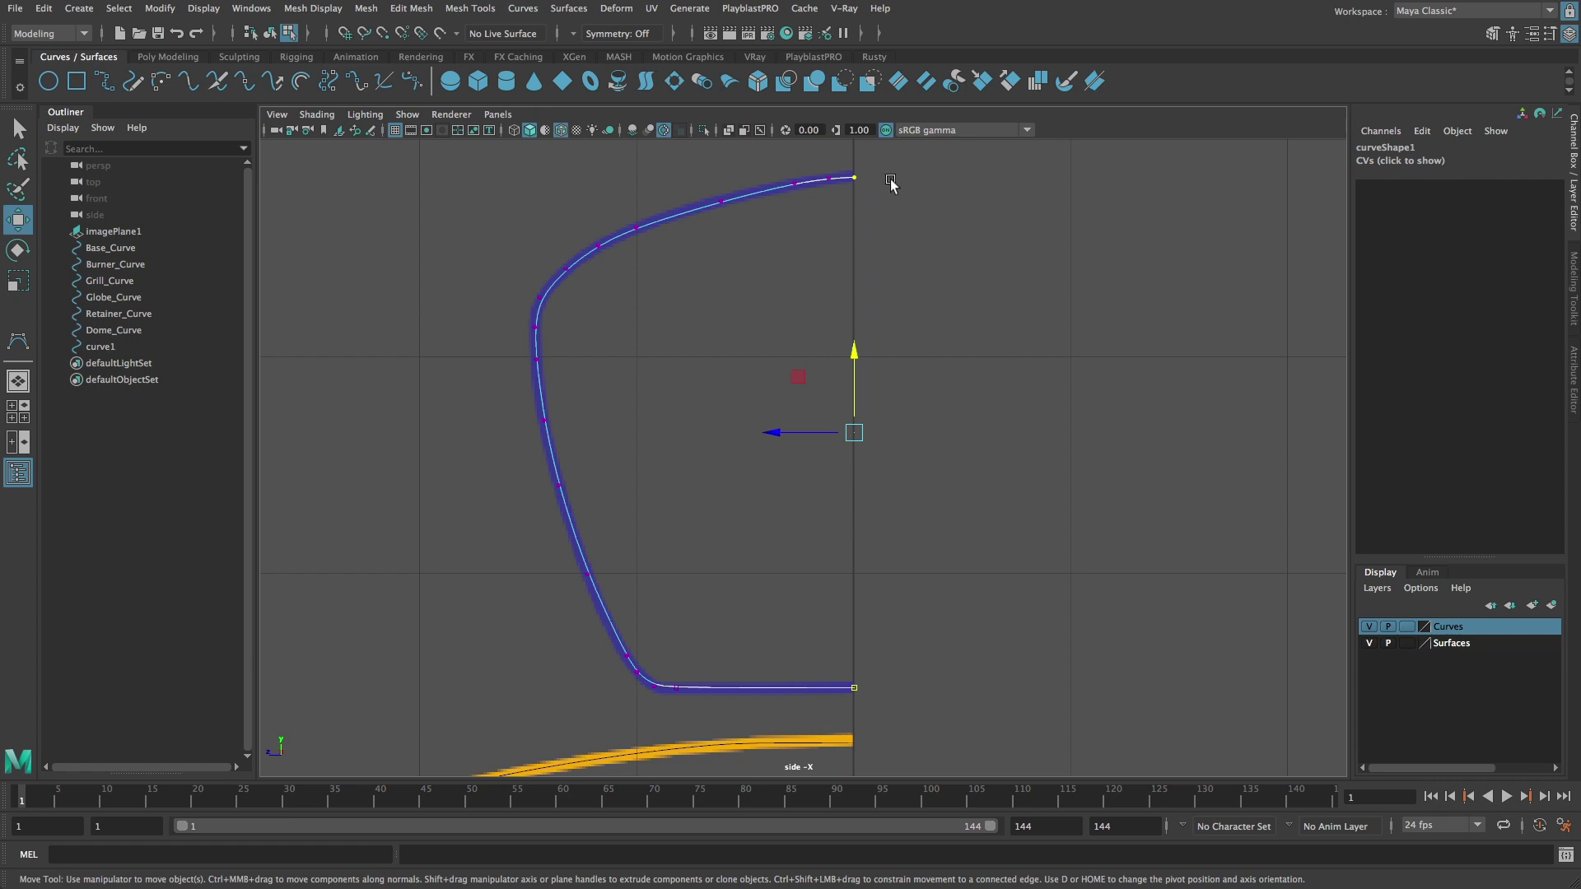
left_click(1410, 161)
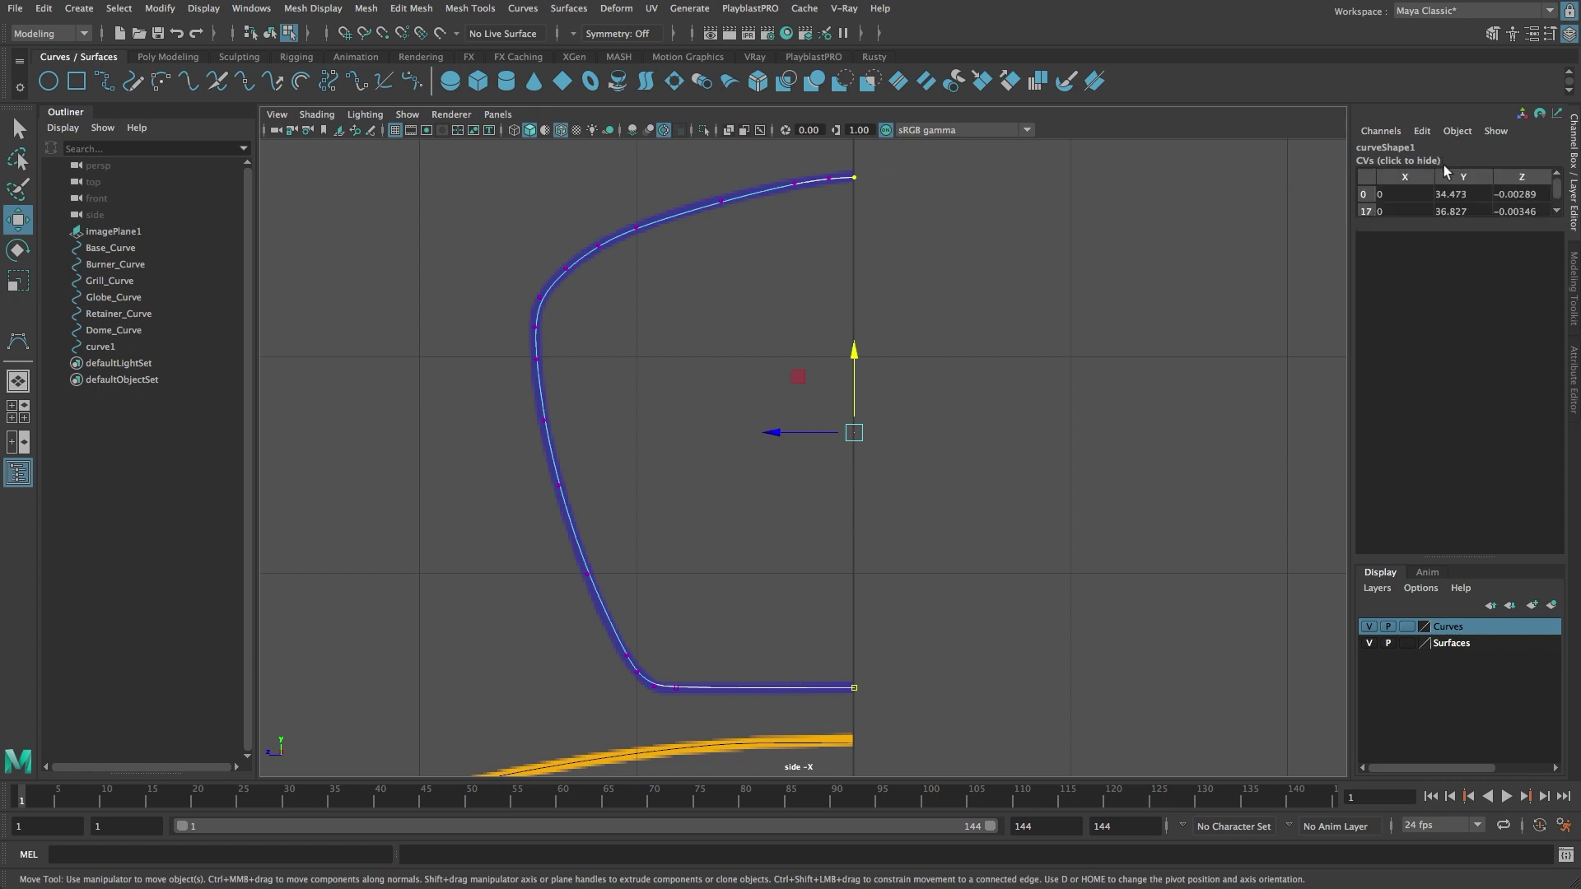
left_click(1537, 181)
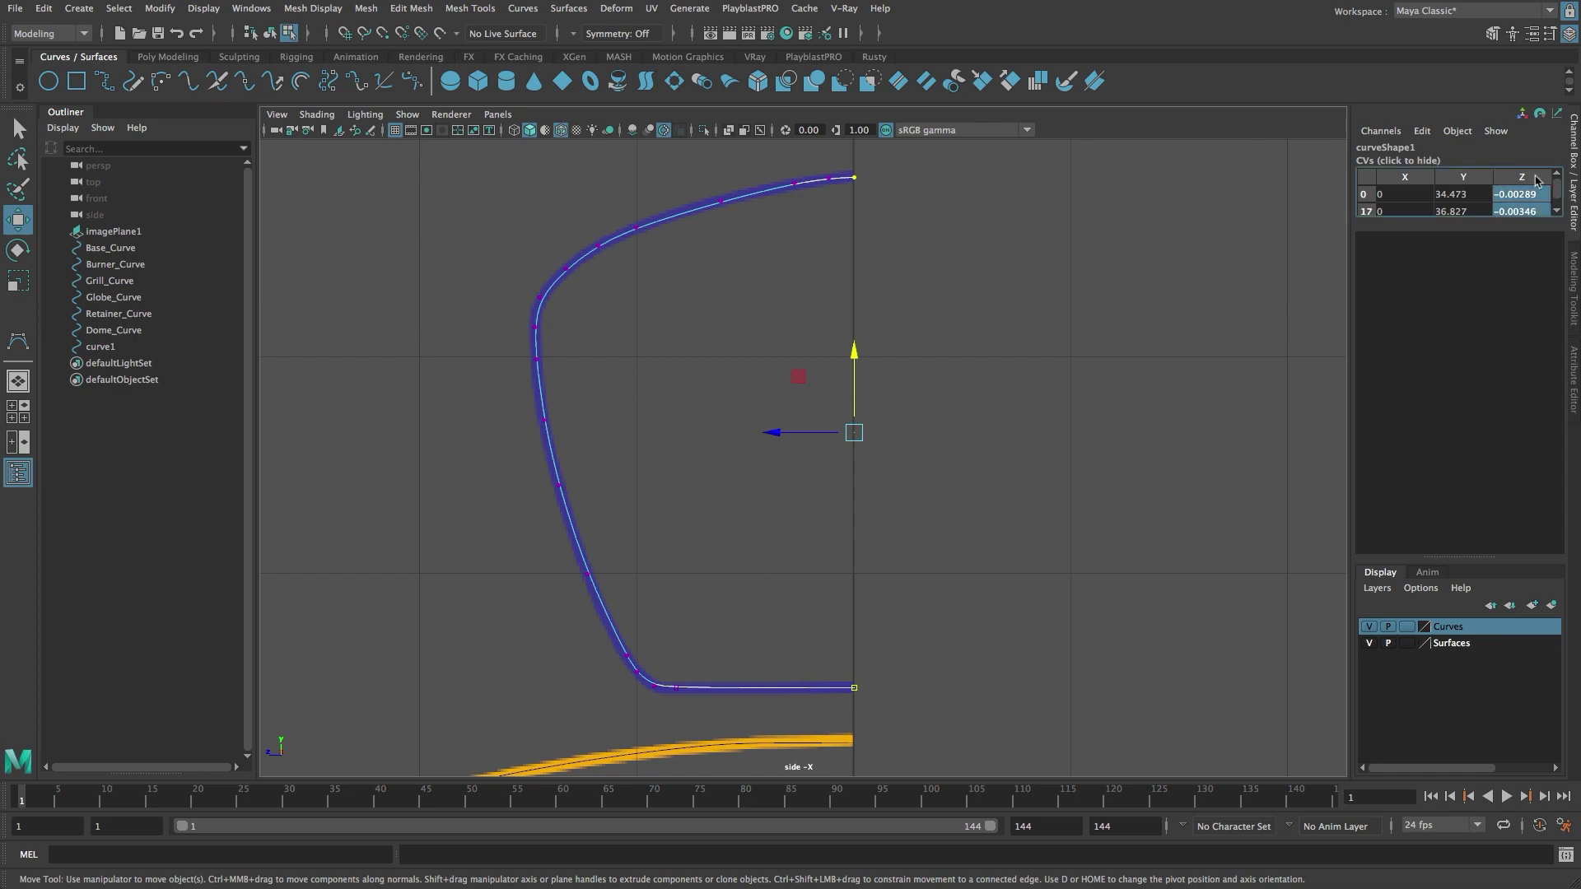
type("0")
key("Return")
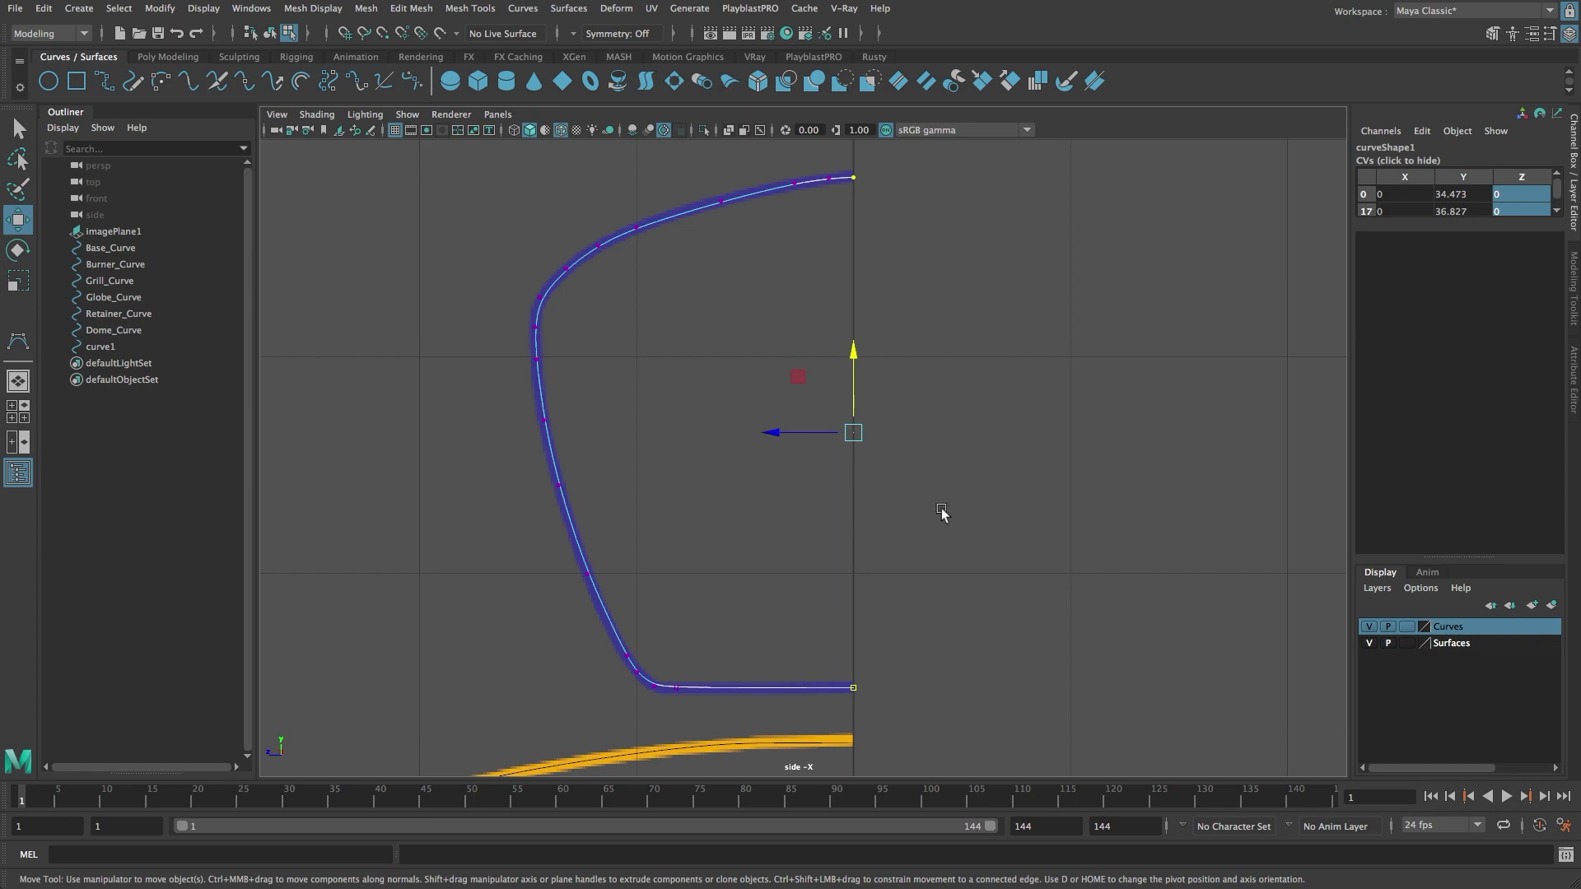
- Fine-tune the CVs along the upper arc and rounded shoulder to follow the blue profile
middle_click_drag(926, 486, 934, 719, "alt")
scroll(684, 486, "up", 3)
left_click(684, 486)
left_click_drag(684, 487, 744, 412)
scroll(744, 412, "up", 4)
left_click_drag(628, 494, 486, 589)
middle_click_drag(591, 653, 660, 210, "alt")
left_click(596, 359)
- Adjust the CVs on both sides of the rounded lower corner to match the blue profile
middle_click_drag(709, 533, 681, 222, "alt")
left_click_drag(750, 584, 745, 576)
left_click(861, 649)
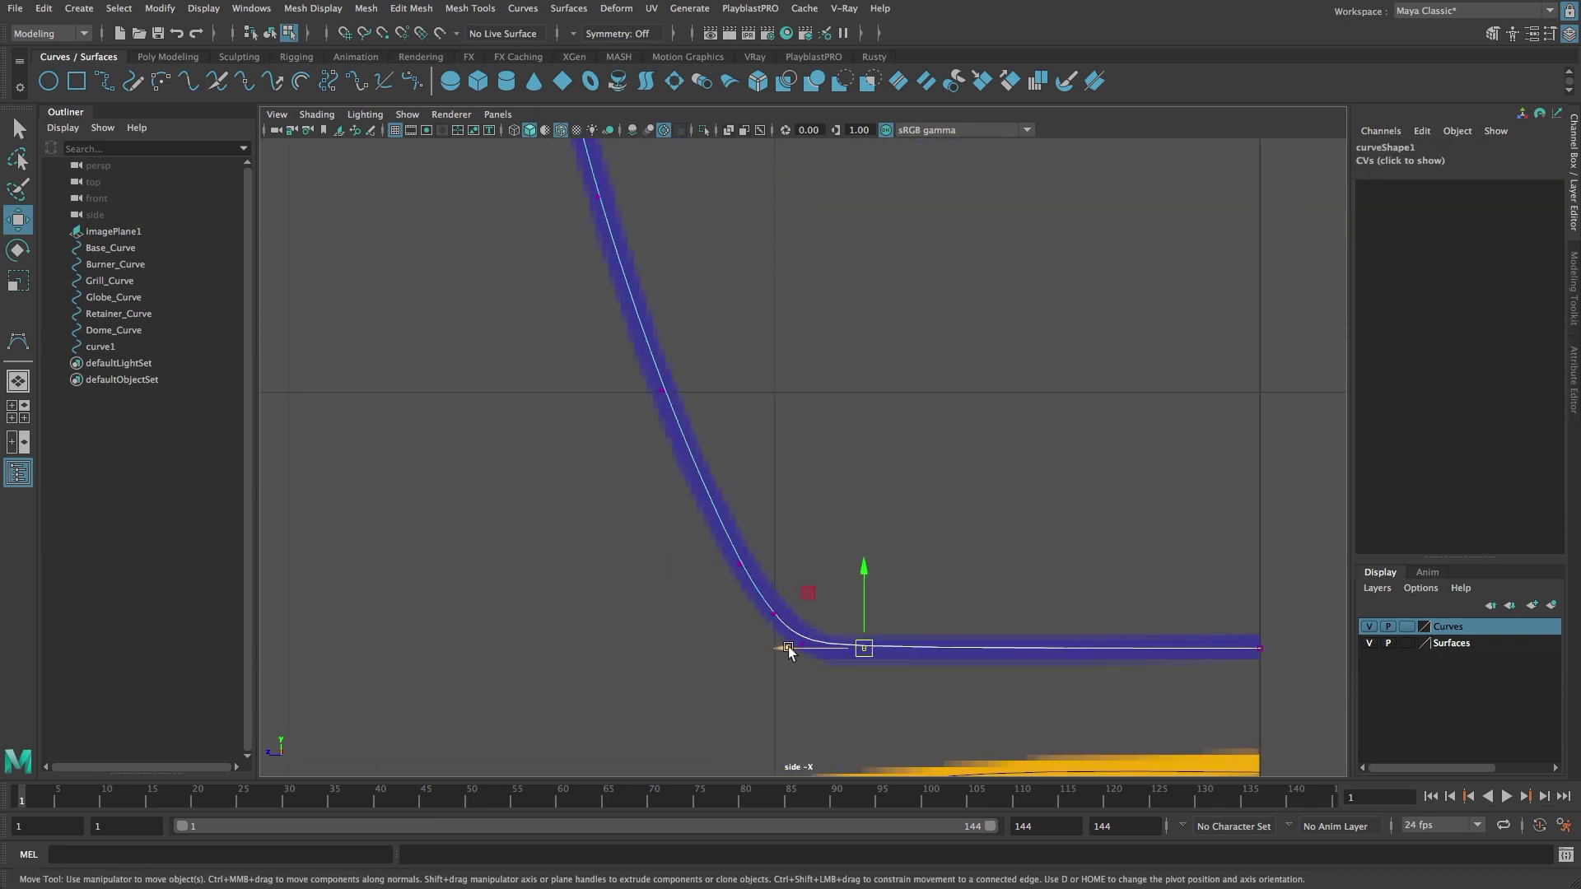
left_click_drag(861, 649, 841, 649)
left_click(738, 564)
left_click_drag(739, 564, 711, 514)
- Select the CV at the widest part of the curve's side, and return to object selection
scroll(582, 494, "down", 5)
left_click(557, 388)
left_click(567, 390)
scroll(557, 388, "up", 5)
middle_click_drag(848, 395, 932, 420, "alt")
scroll(931, 420, "down", 4)
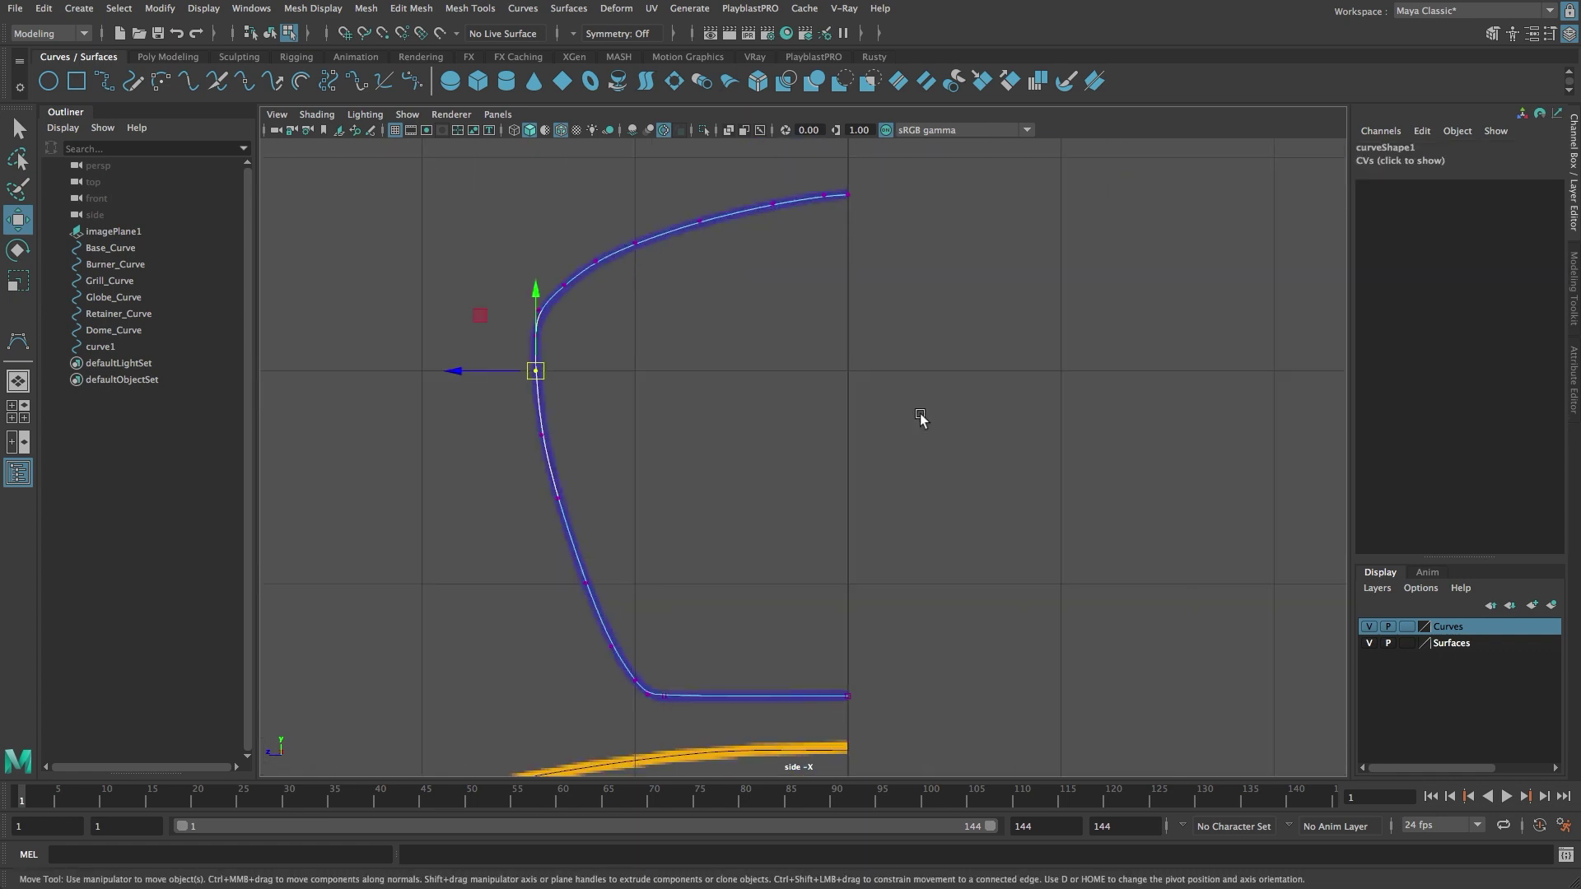
key("F8")
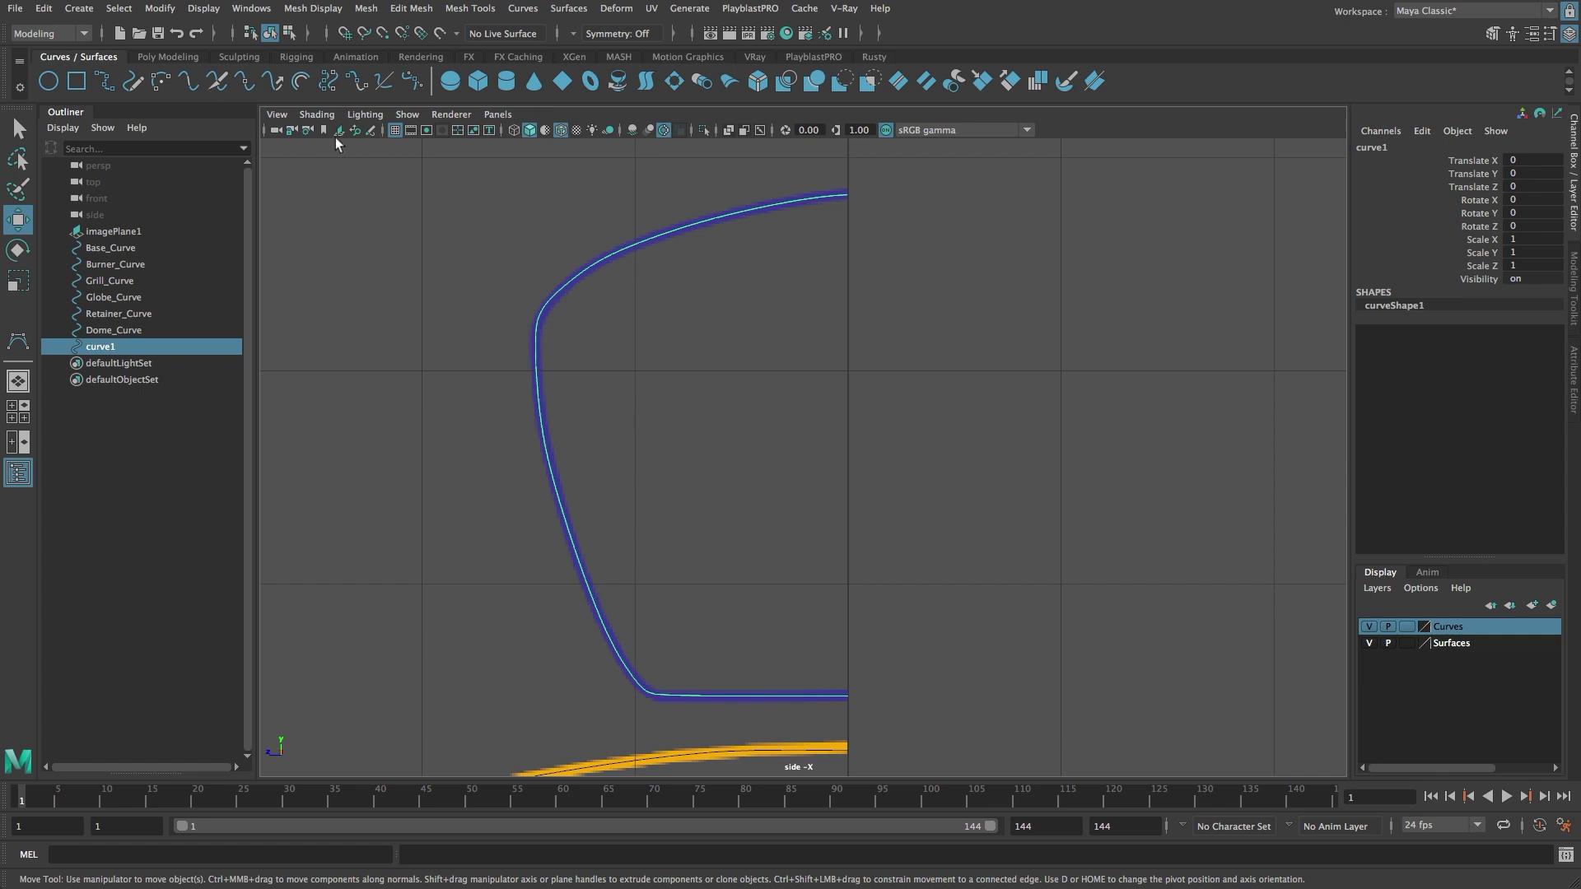
- Mirror the blue profile's curve across the centre line using Duplicate Special with reset settings and Scale Z of -1
left_click(43, 8)
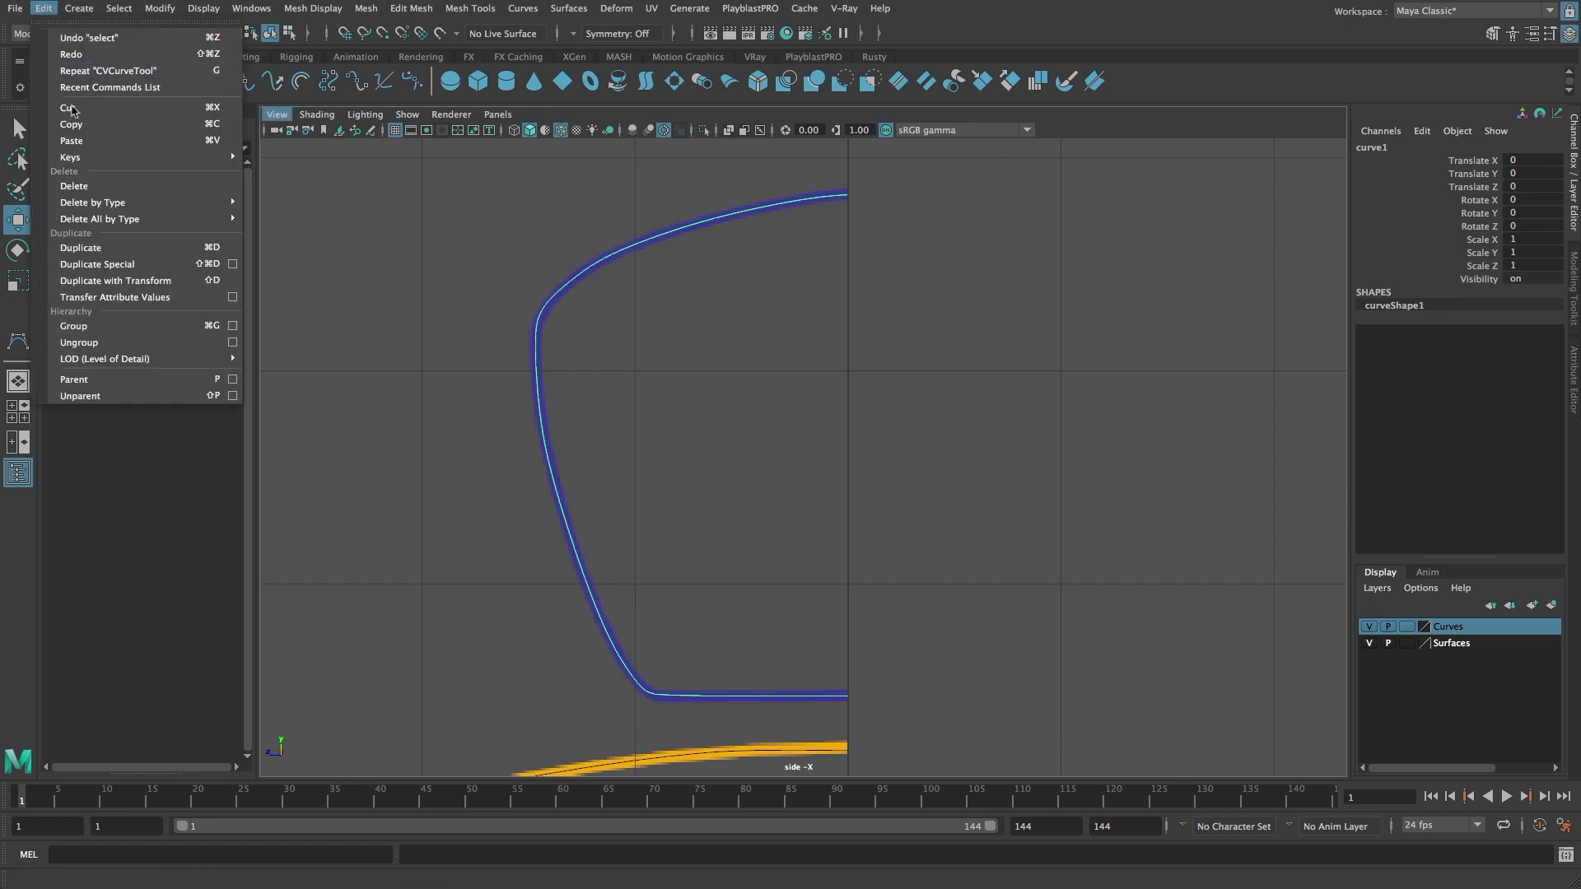
left_click(233, 265)
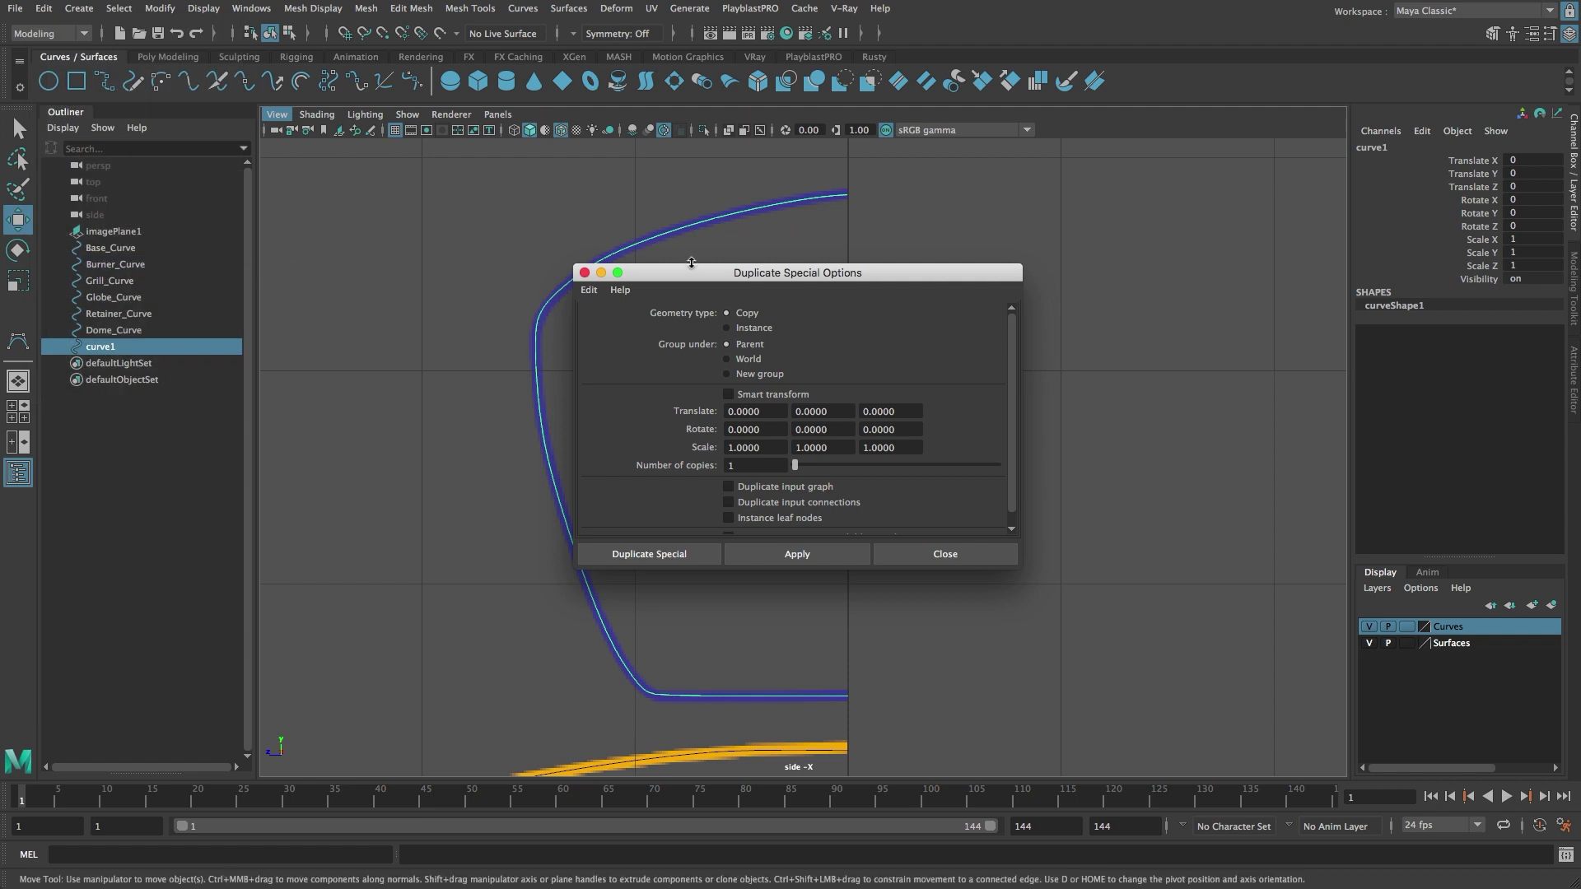
left_click_drag(691, 262, 691, 228)
left_click(588, 254)
left_click(661, 288)
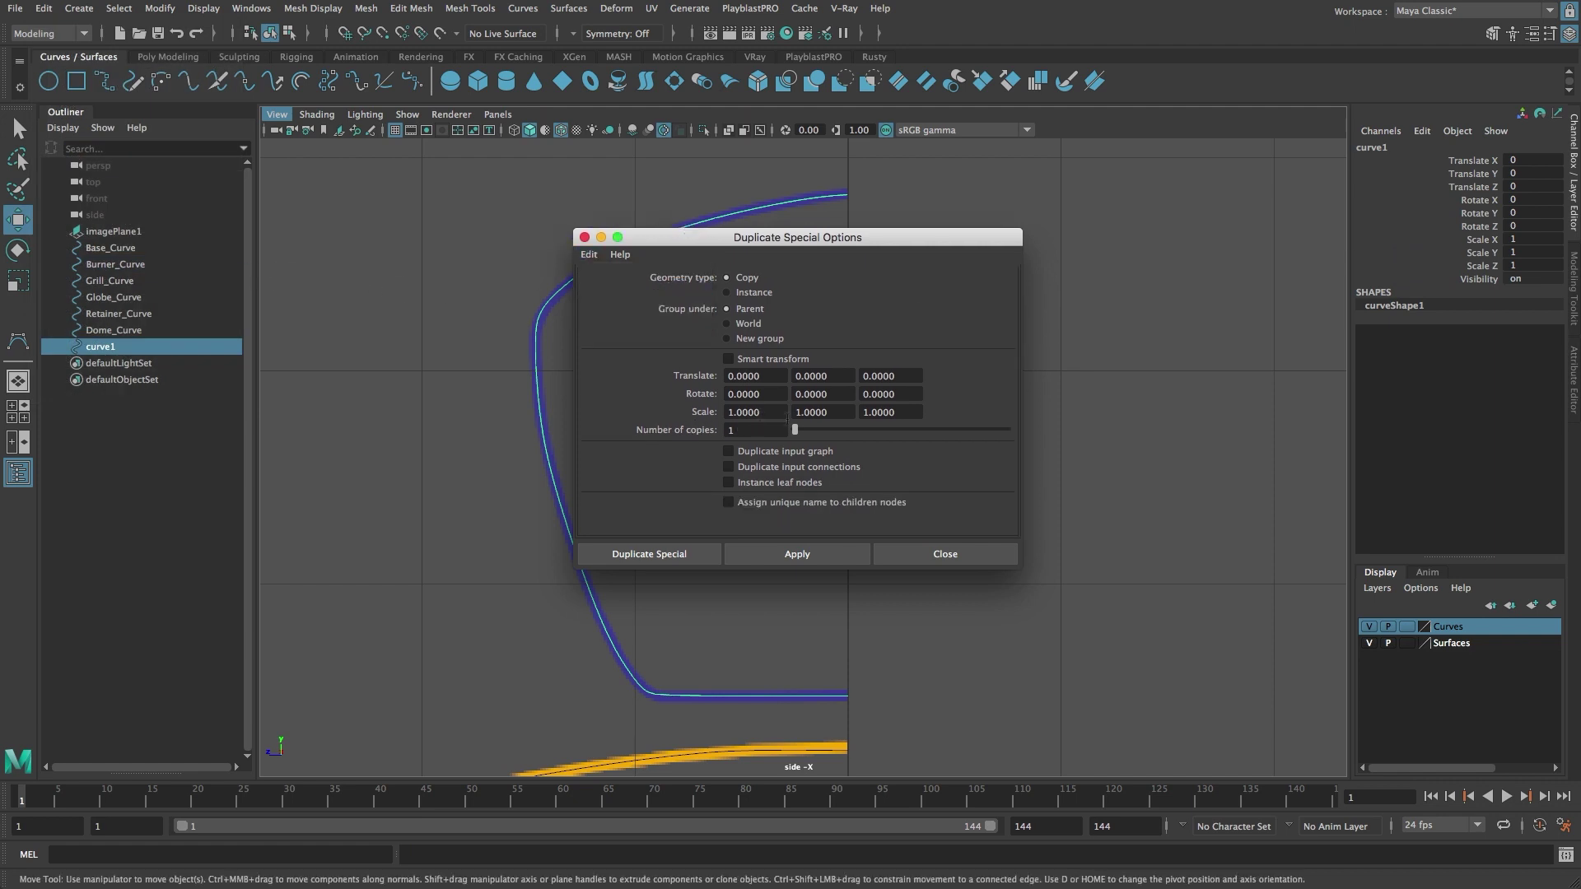
left_click(908, 411)
type("-1")
key("Return")
left_click(682, 560)
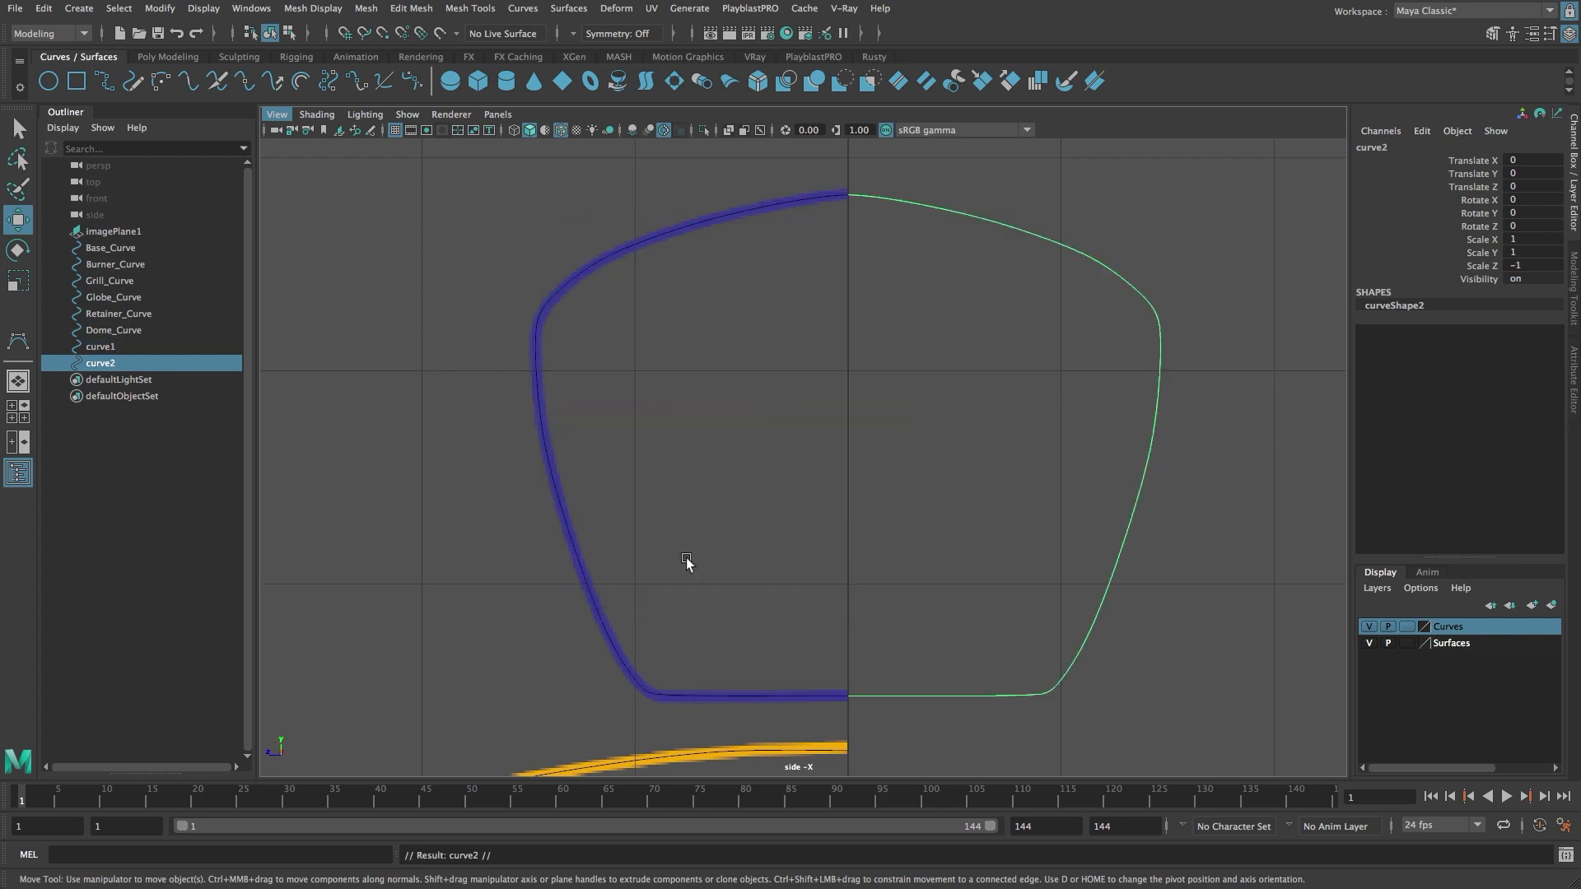
- Reverse the direction of the mirrored curve
left_click_drag(925, 501, 1158, 522)
left_click(537, 9)
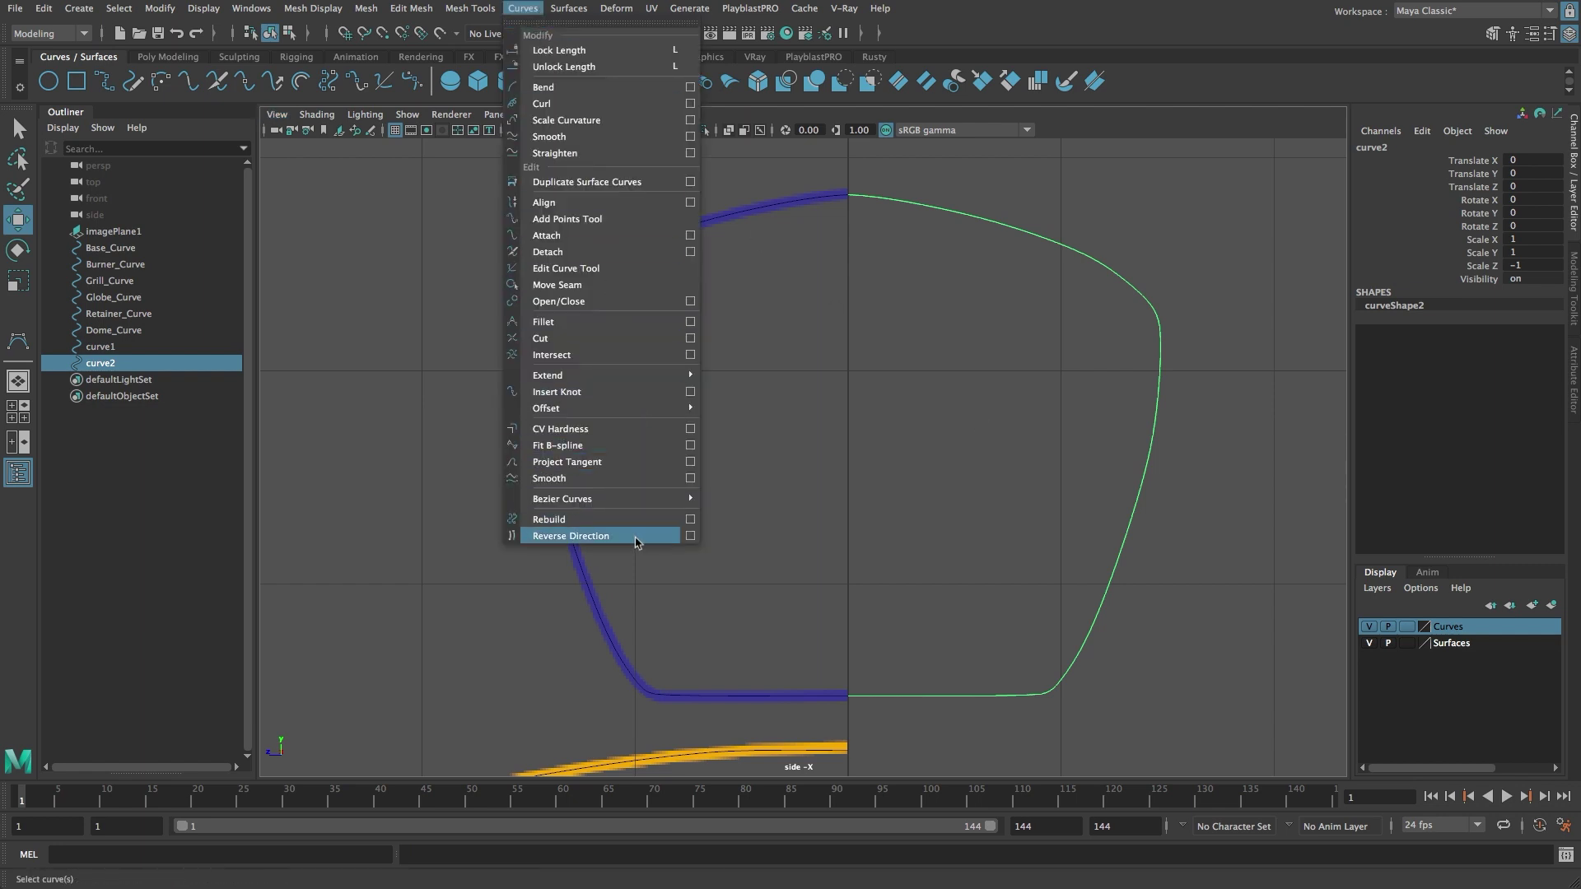
left_click(576, 536)
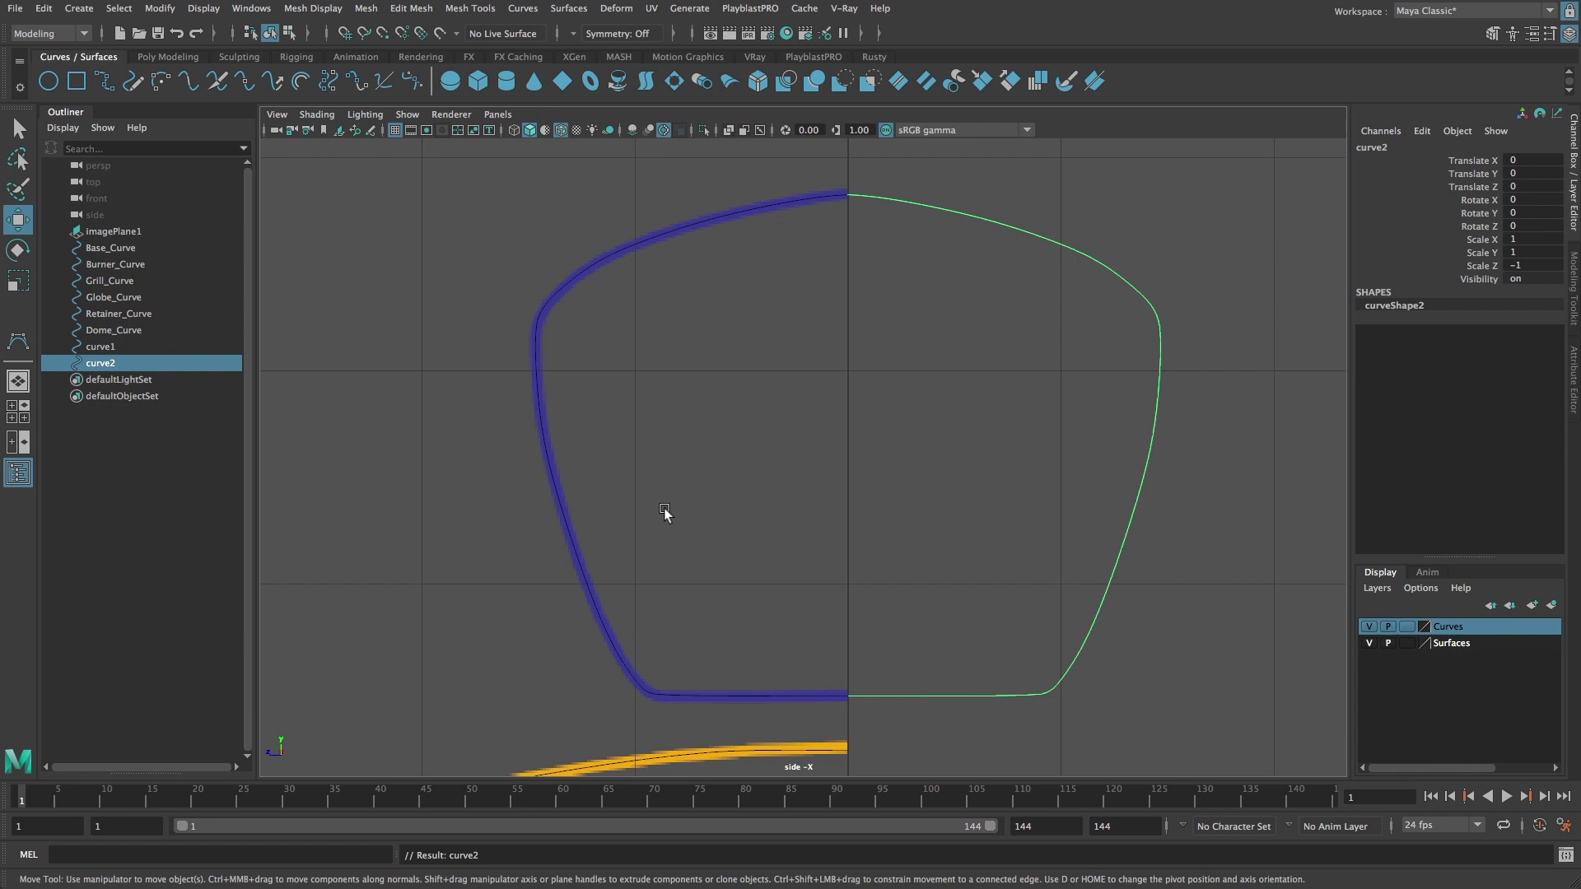
- Attach the two curve halves using the Connect method, with multiple knots set to Remove and Keep originals off
left_click(672, 479)
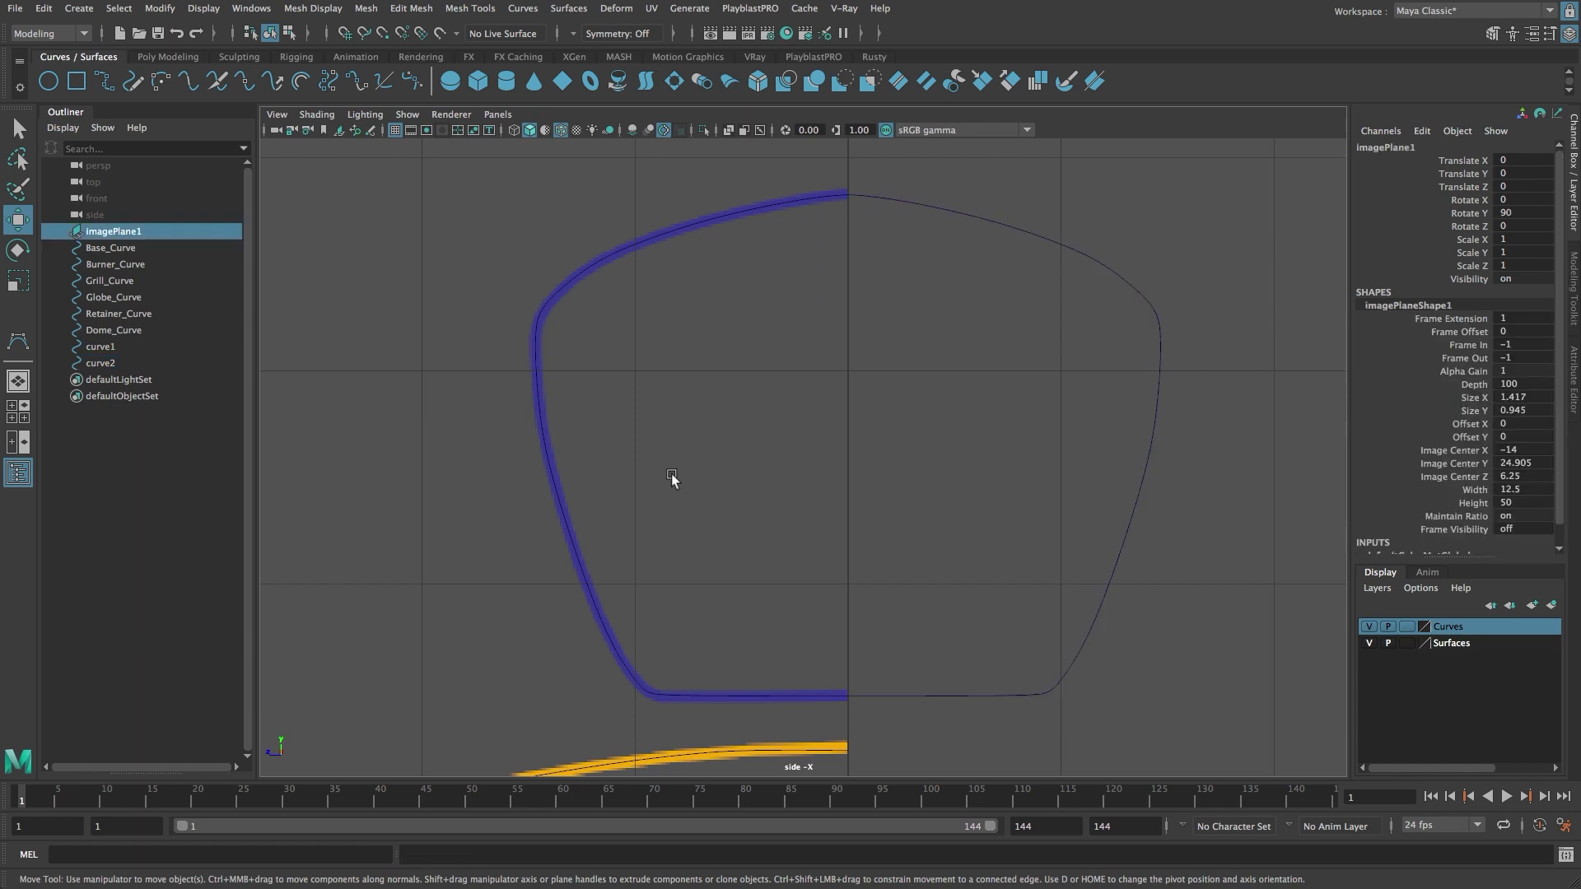
left_click(542, 450)
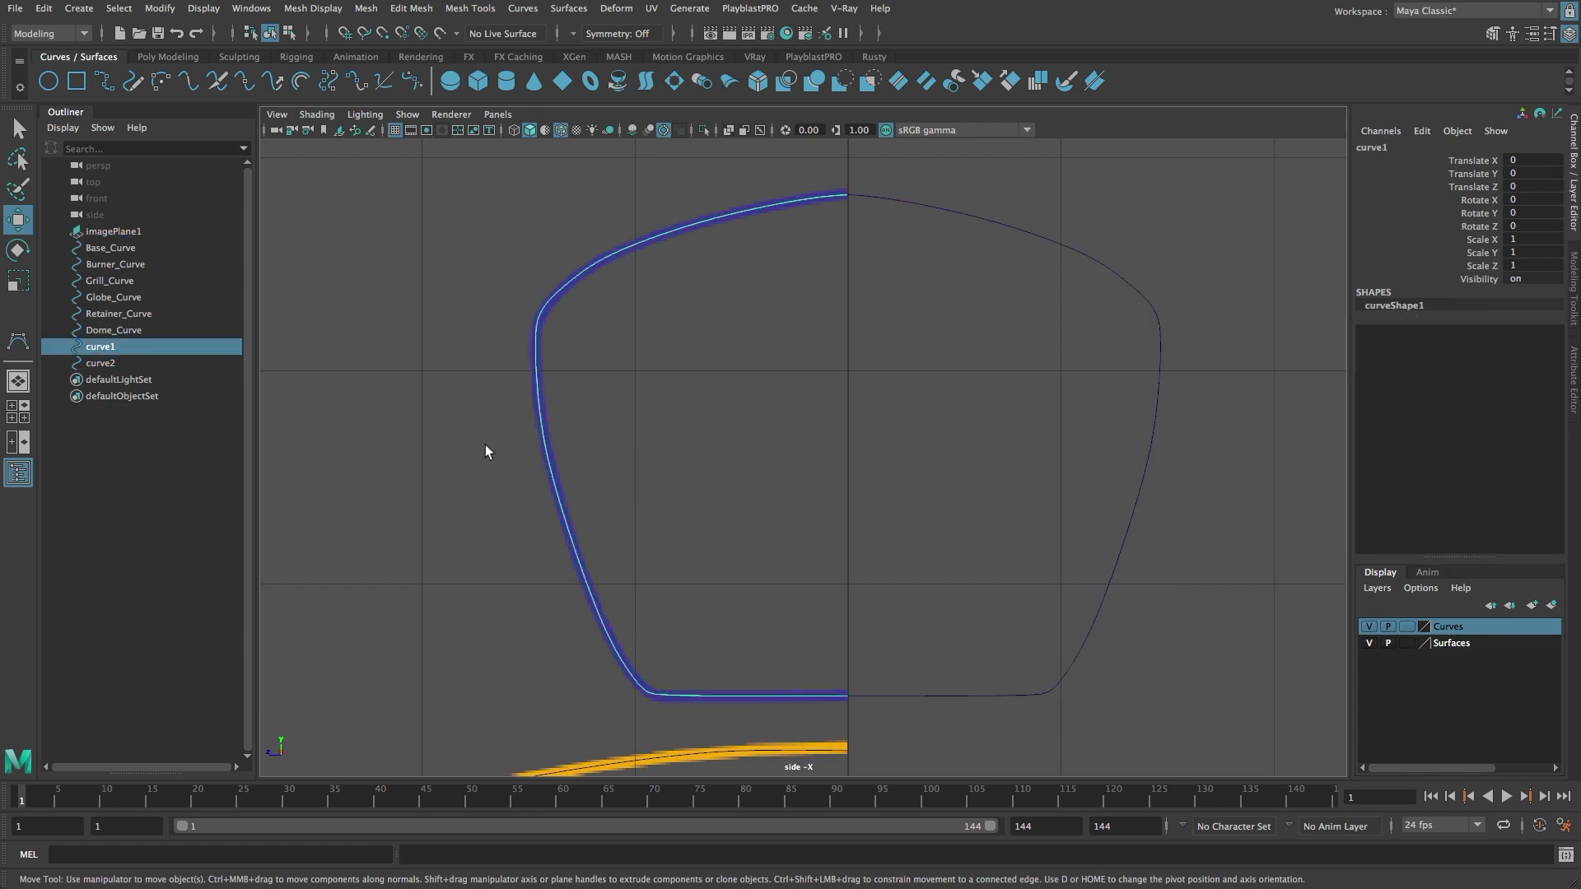
left_click(1198, 423, "shift")
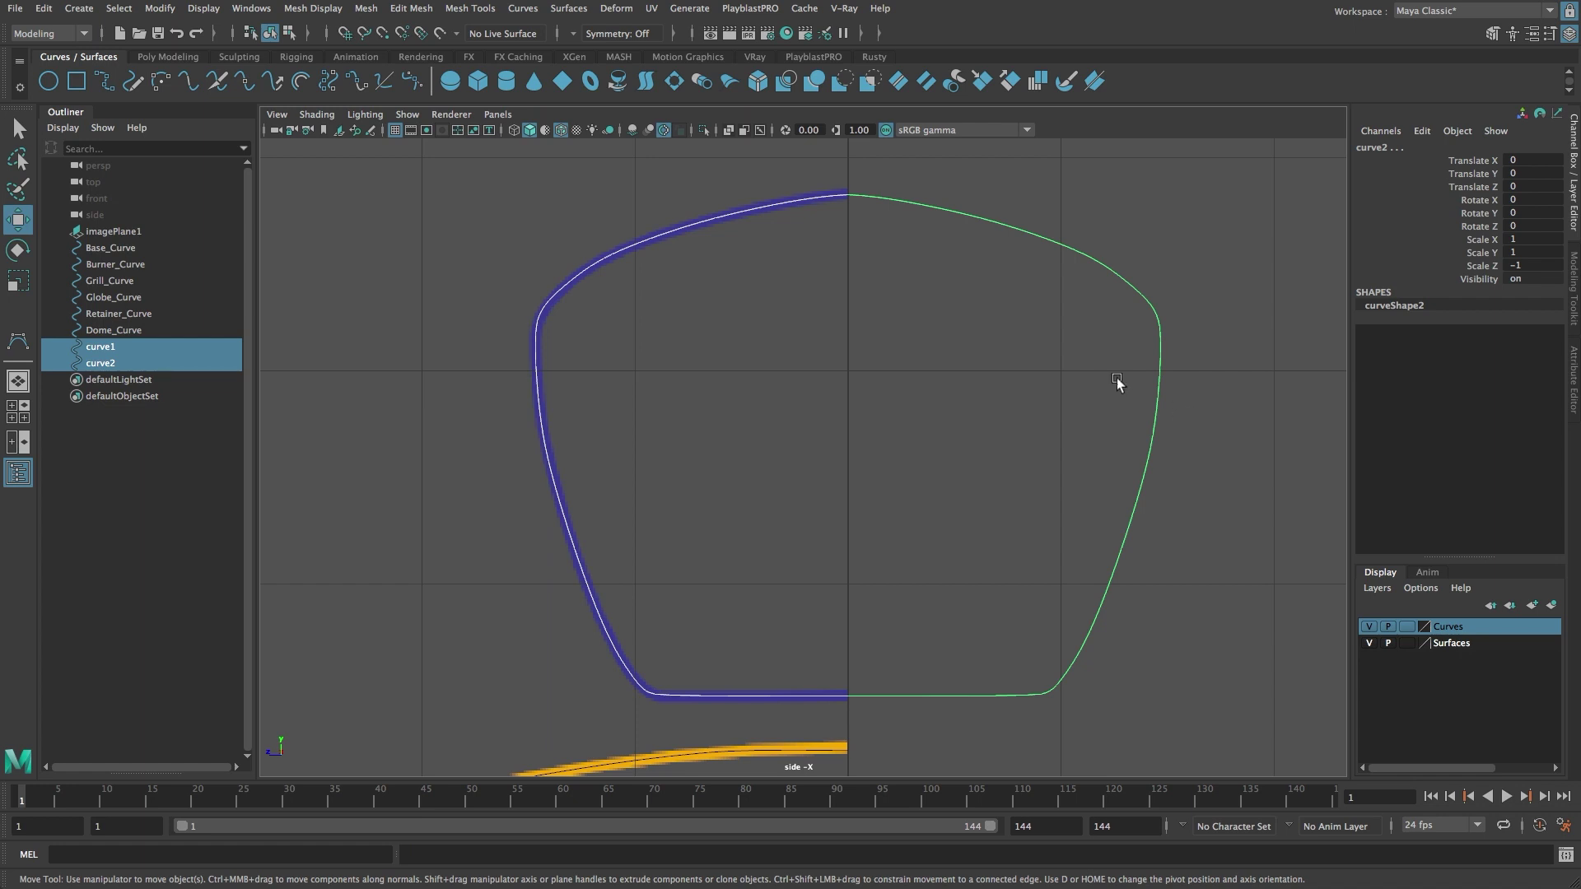
left_click(523, 8)
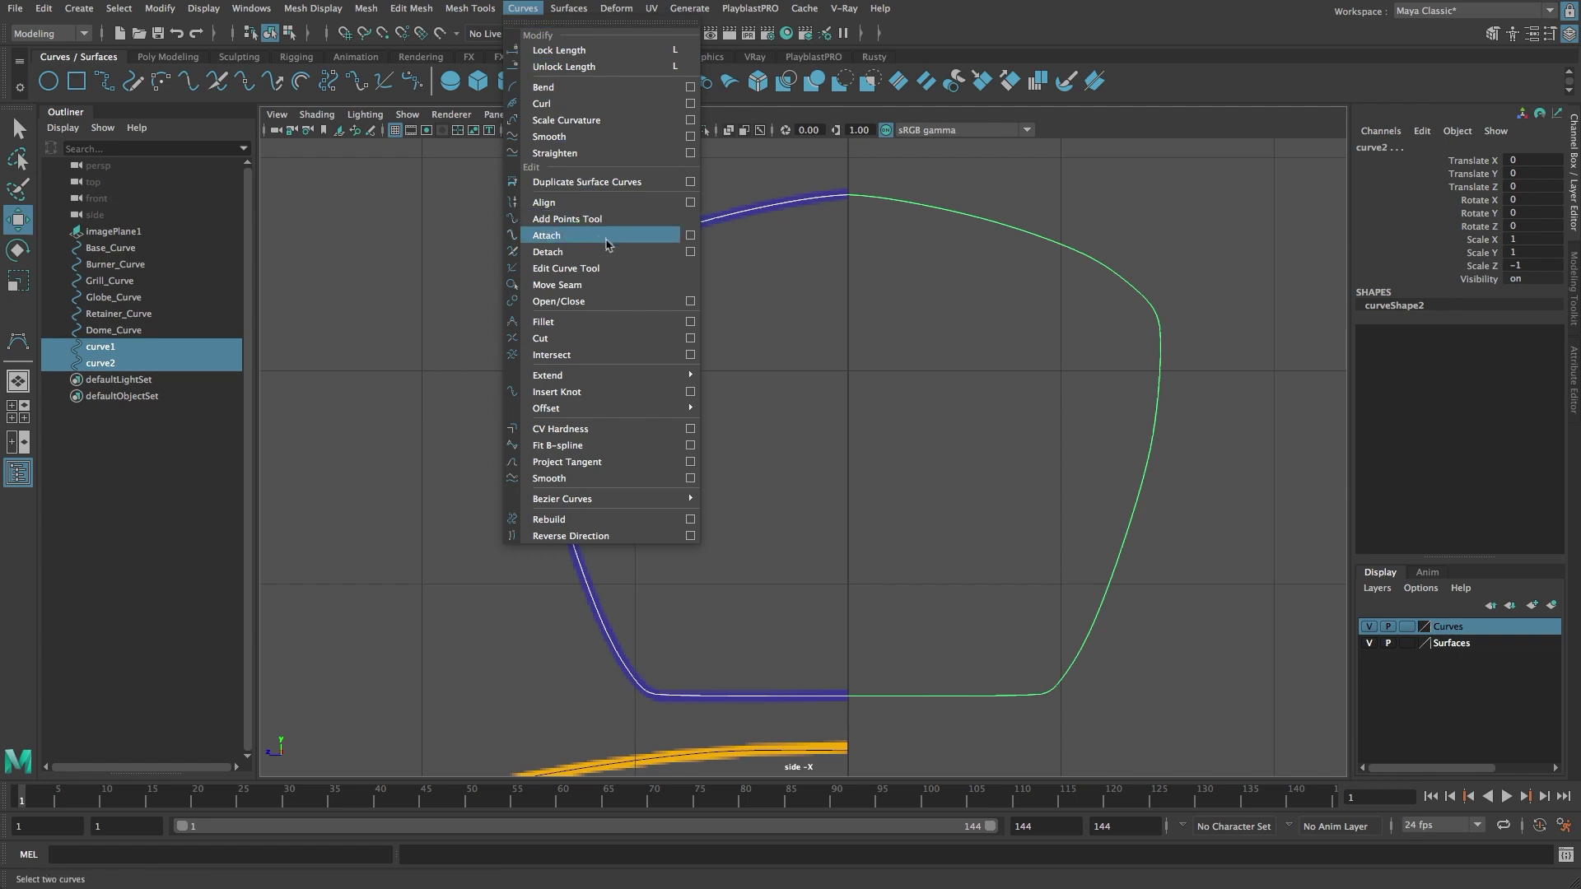
left_click(690, 235)
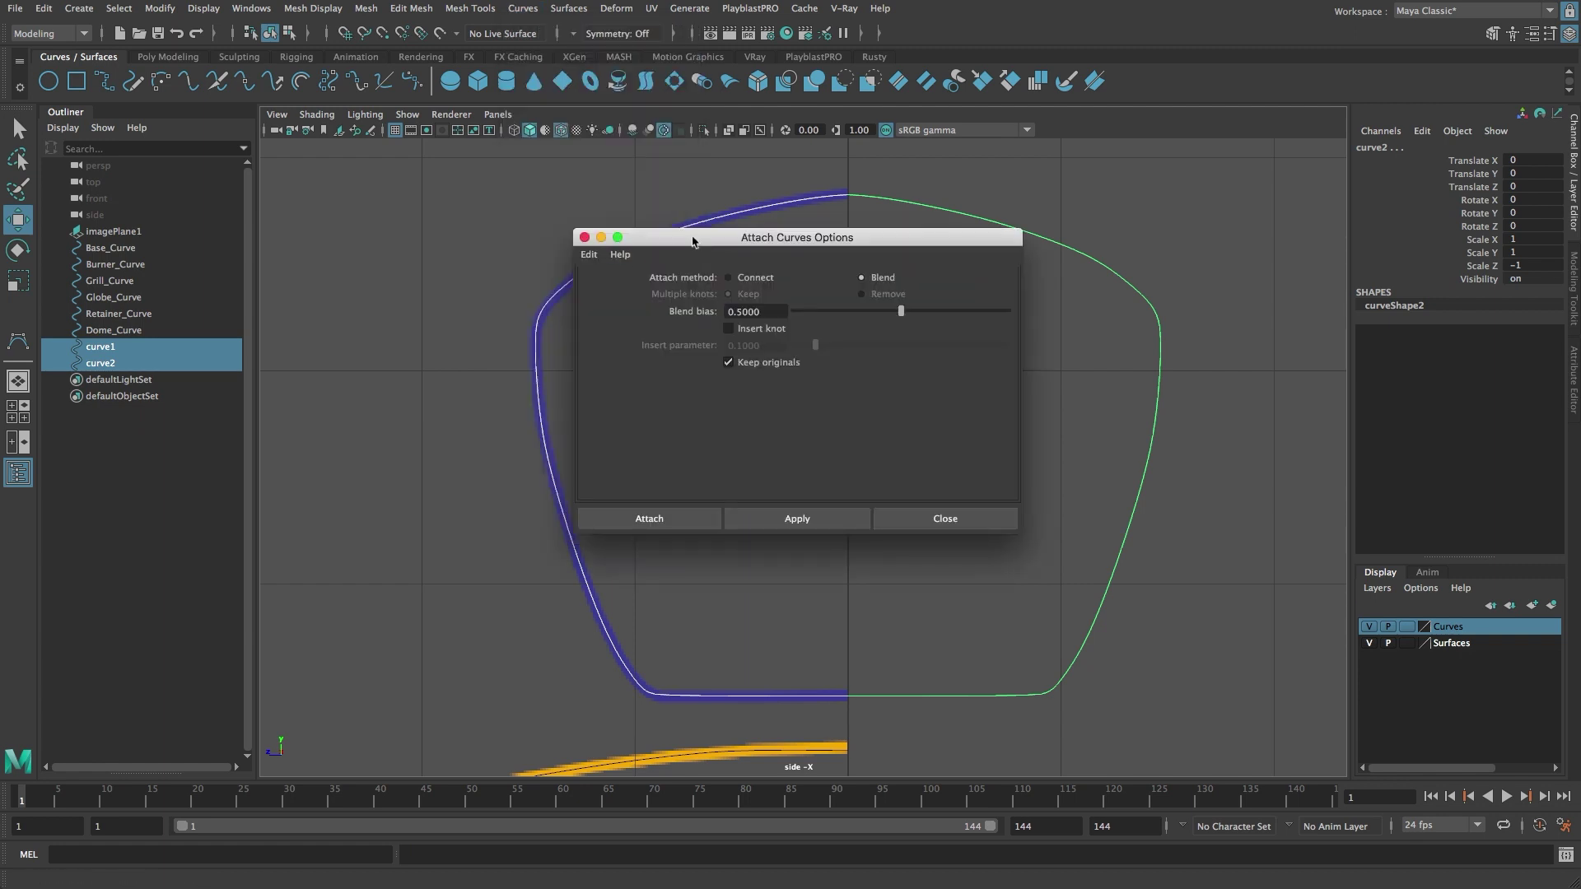
left_click(589, 255)
left_click(628, 289)
left_click(729, 278)
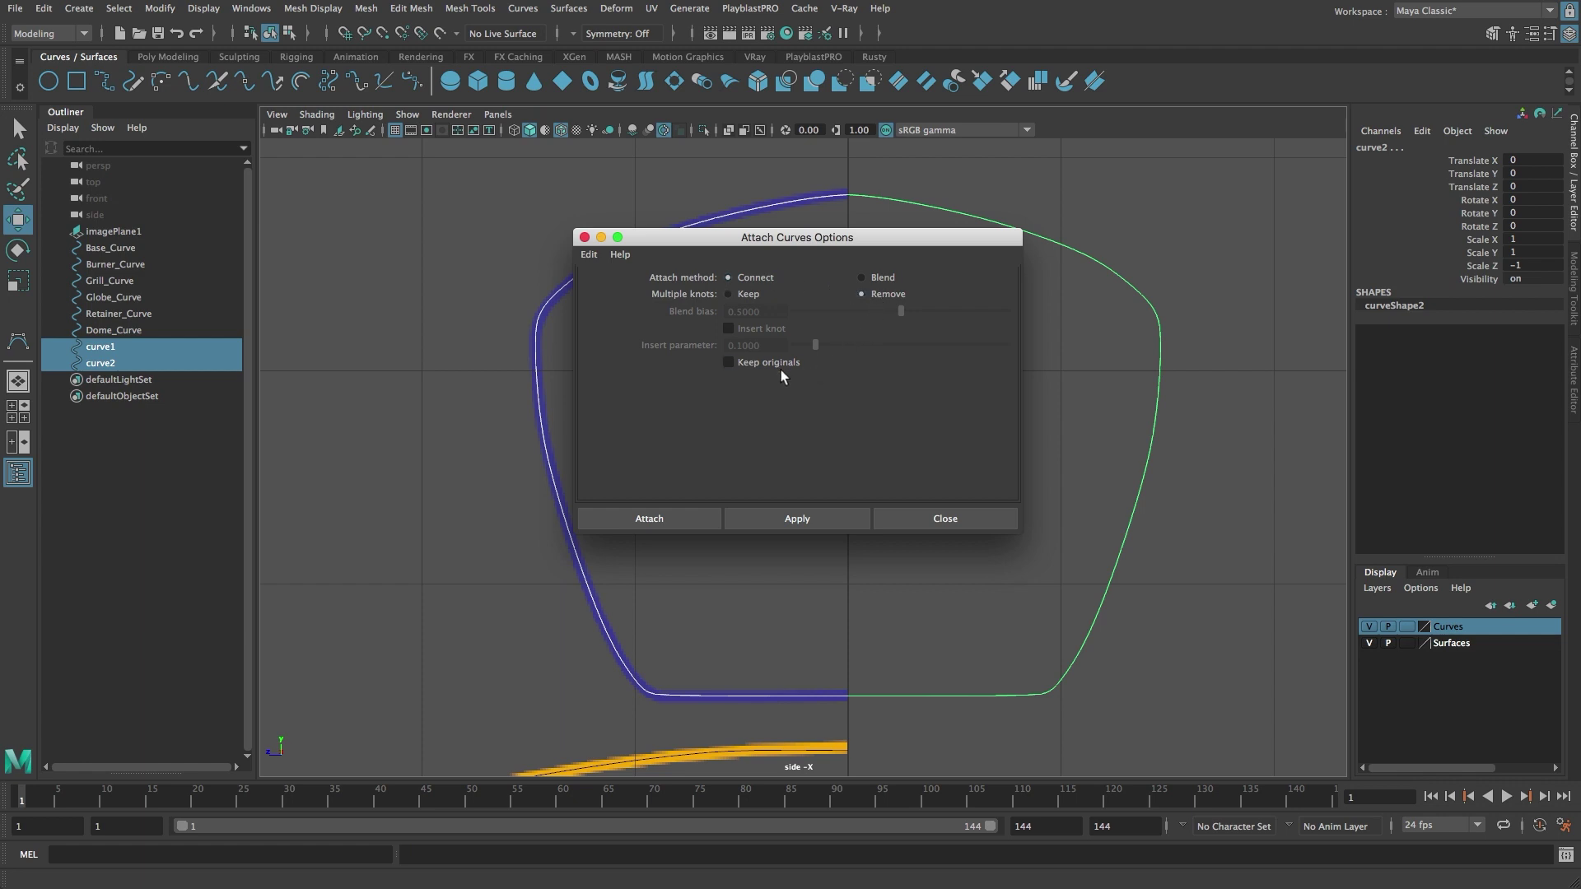
left_click(678, 525)
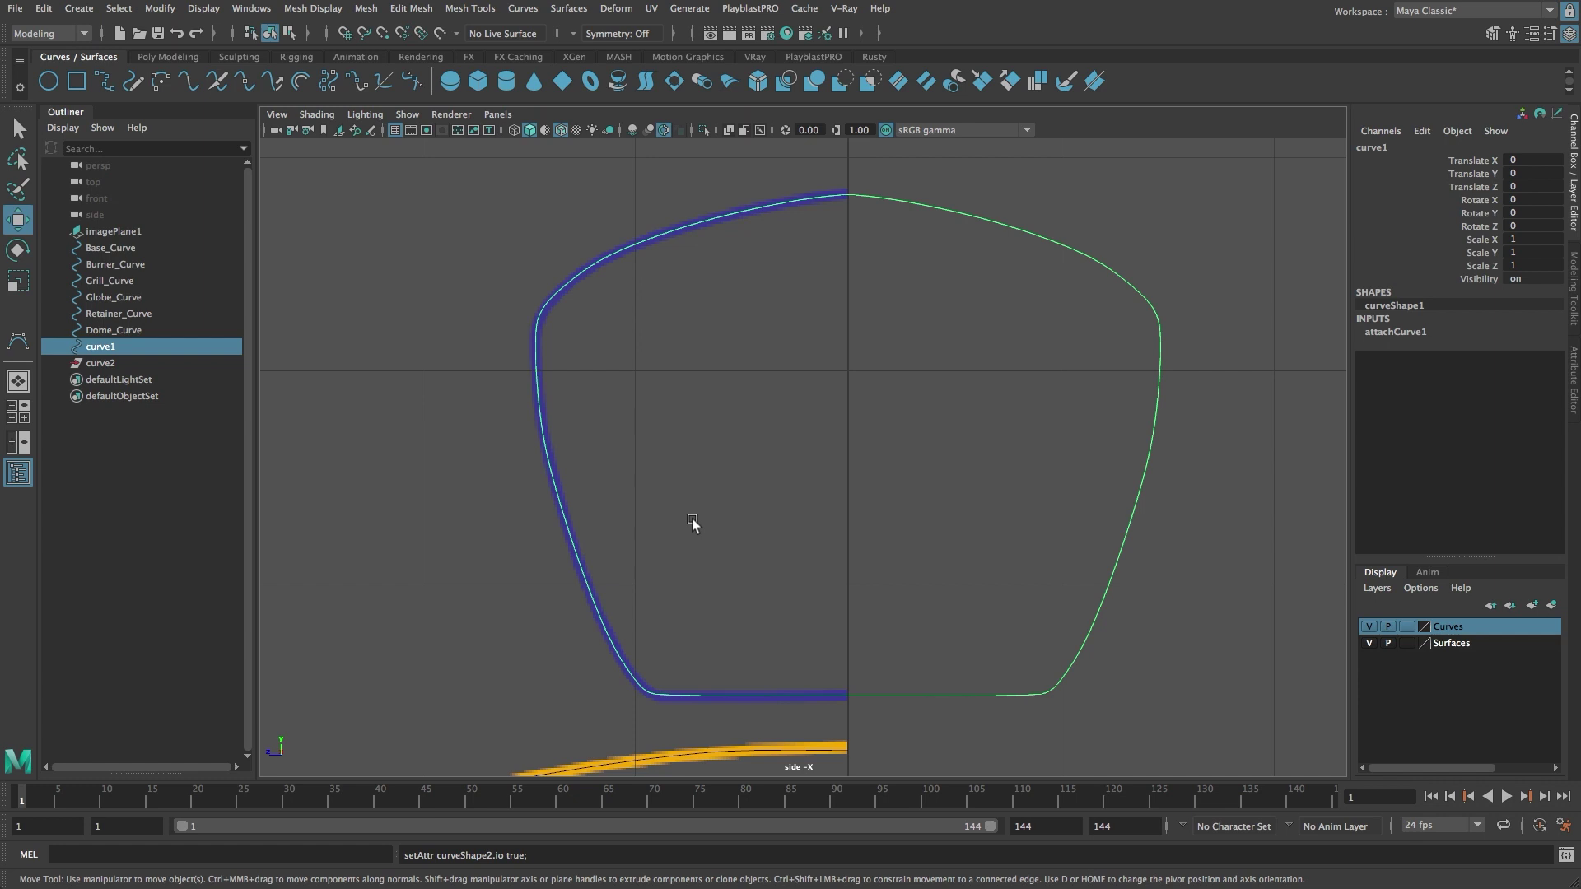
- Delete the attached curve's history, rename it Ring_Curve, and clear the selection
left_click(48, 11)
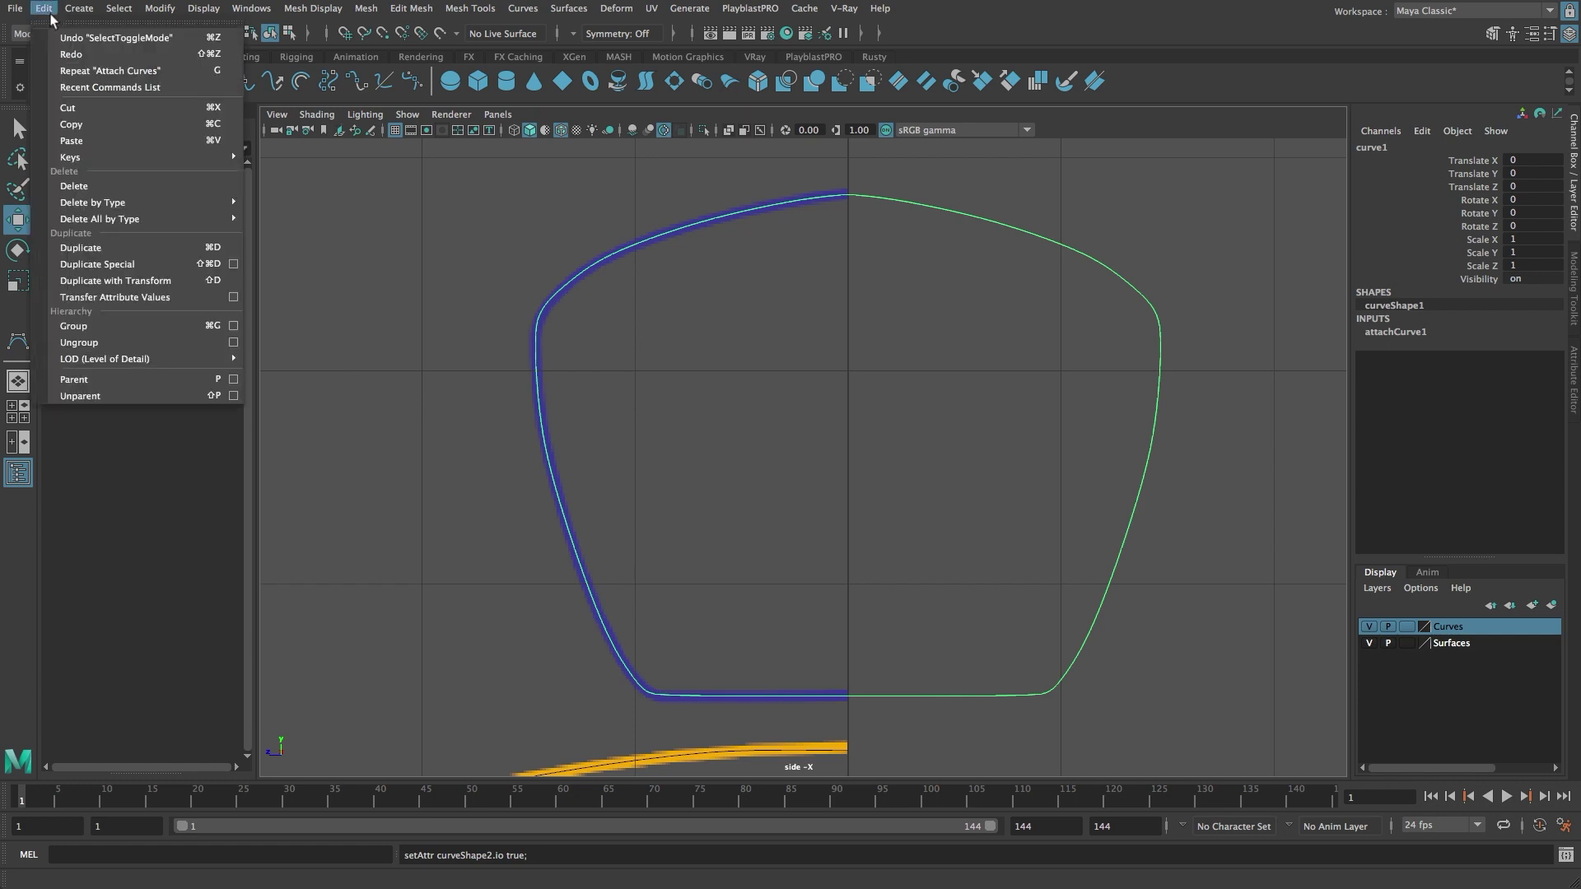
mouse_move(173, 204)
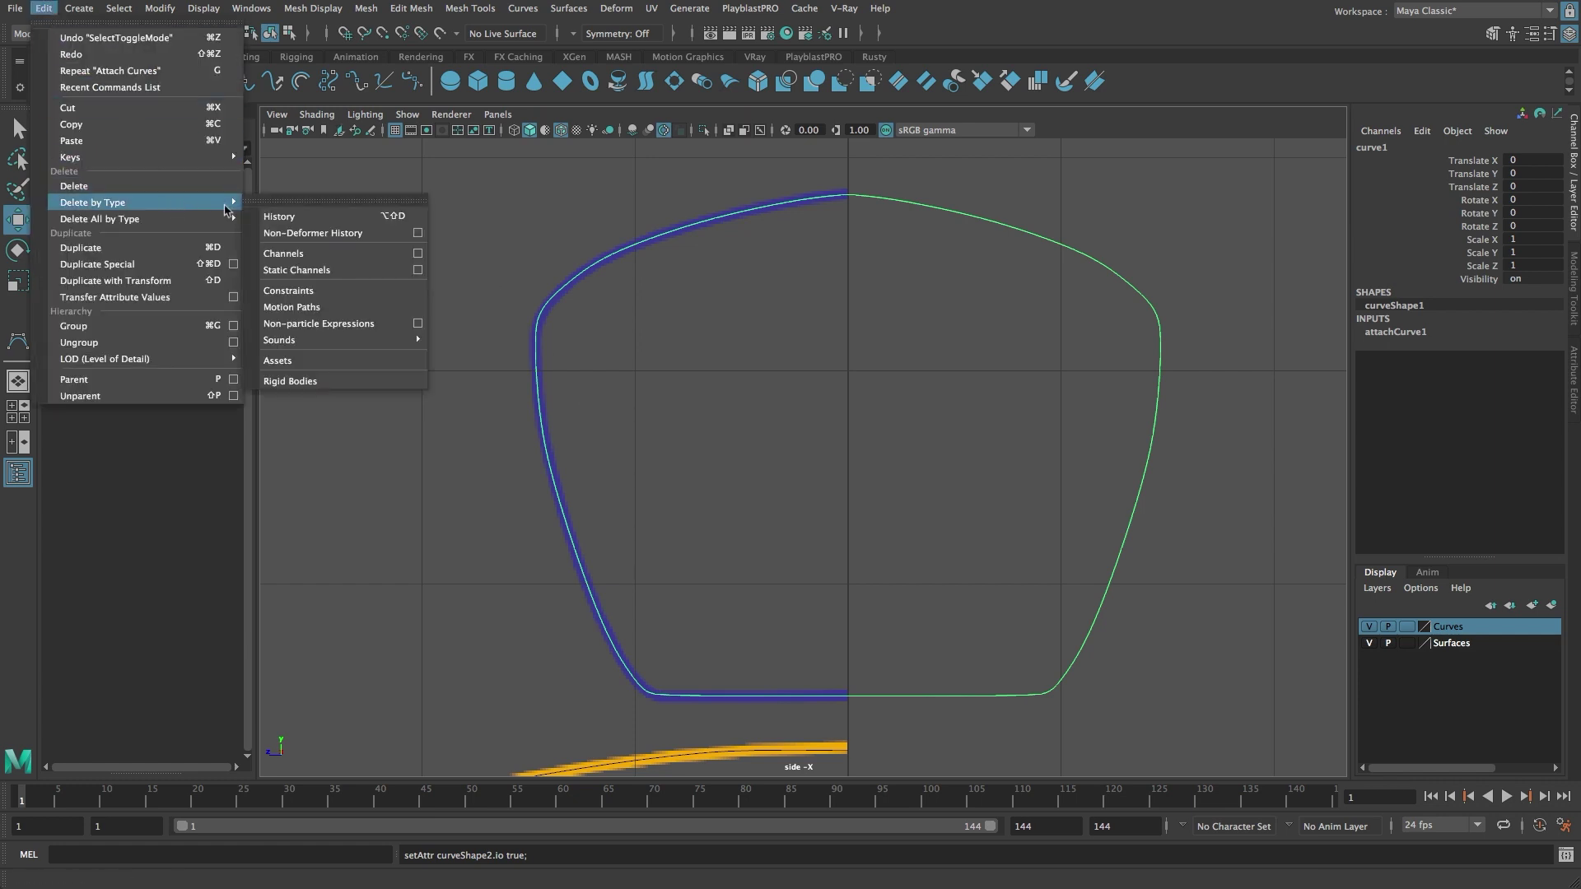
left_click(314, 218)
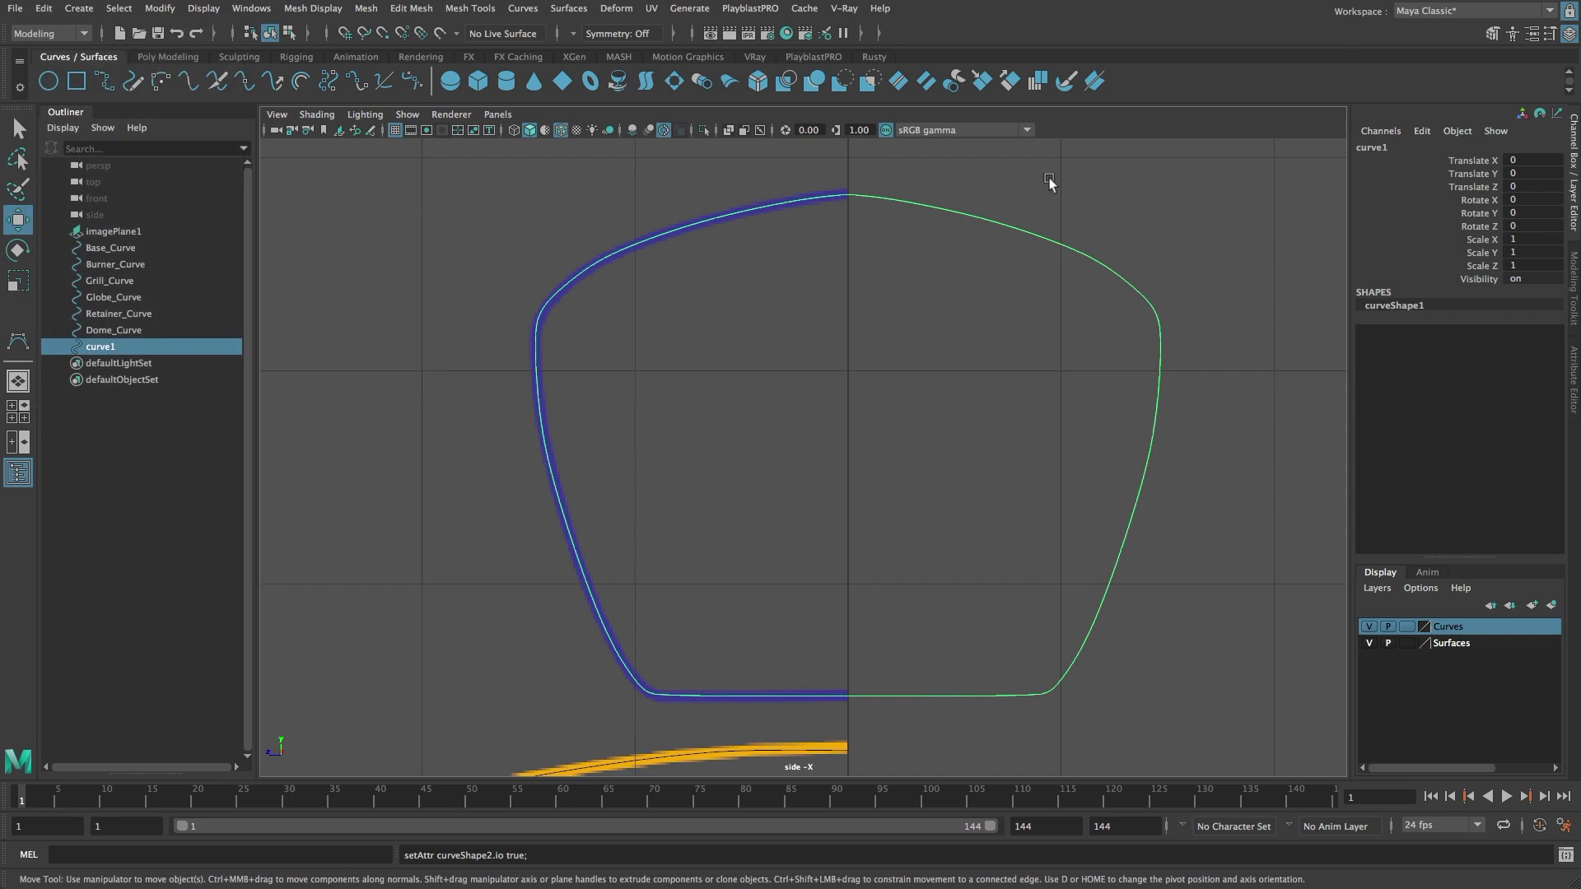
left_click(1371, 147)
type("Ring")
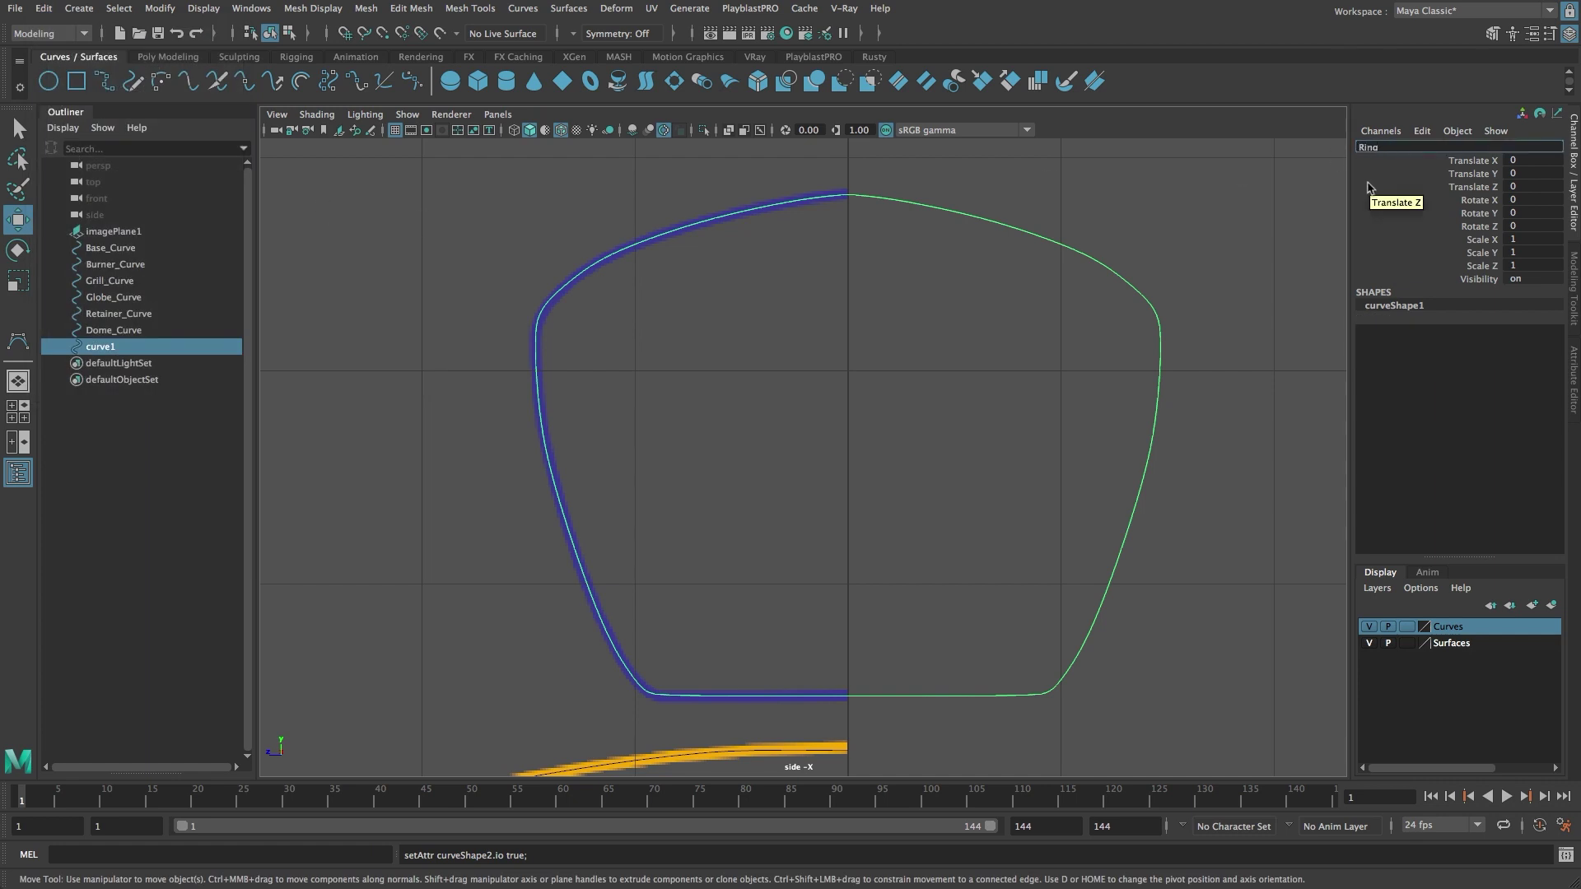
type("_Curve")
key("Return")
left_click(1270, 207)
scroll(896, 228, "down", 15)
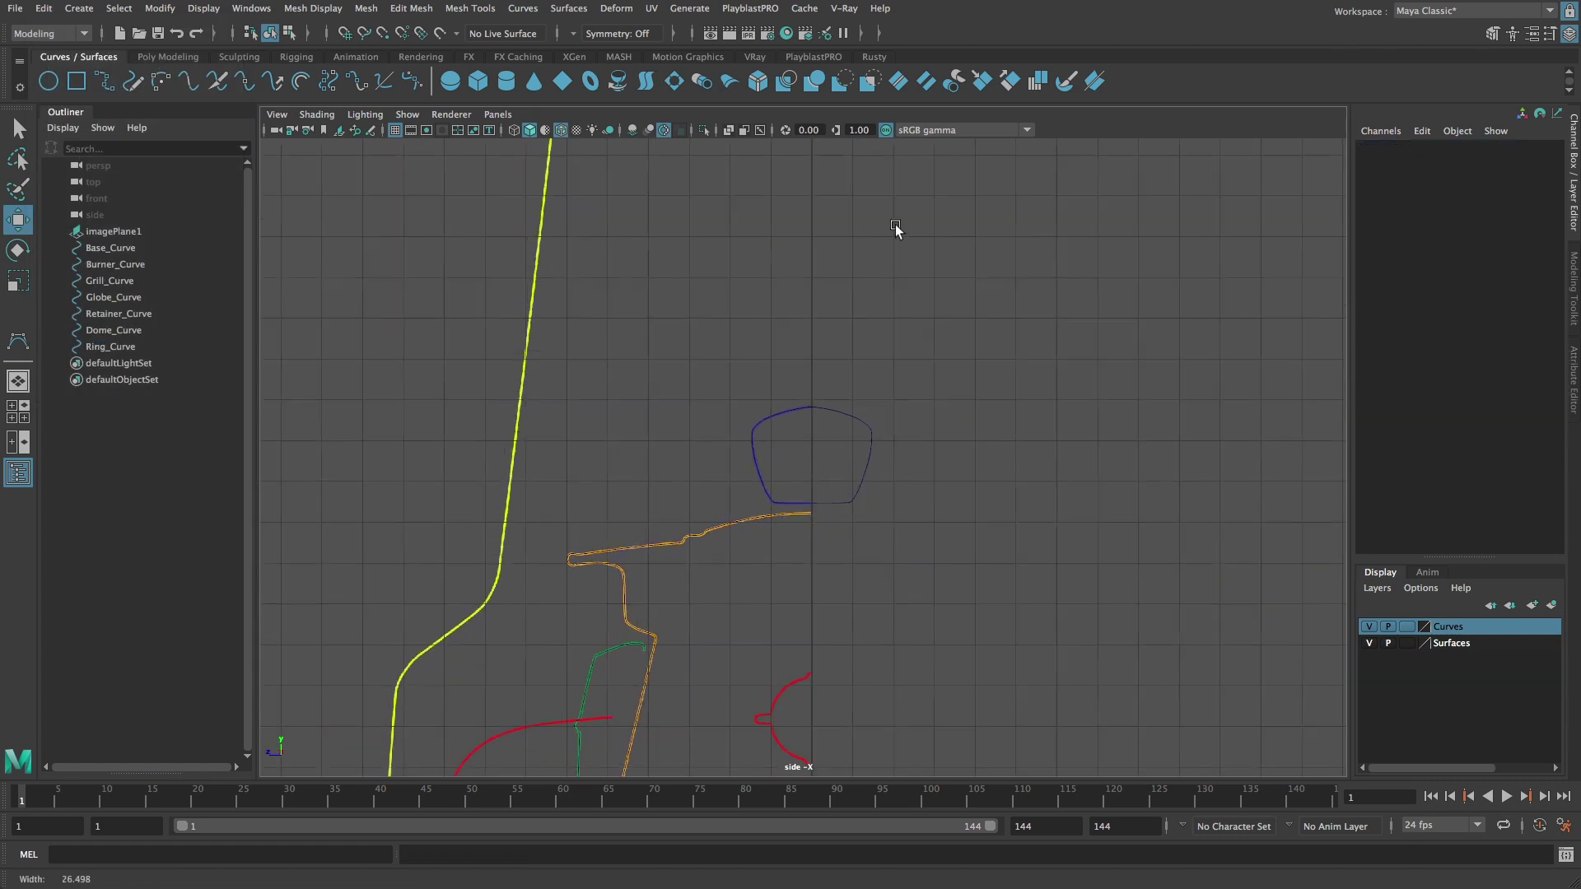
middle_click_drag(850, 368, 850, 427, "alt")
scroll(748, 399, "down", 2)
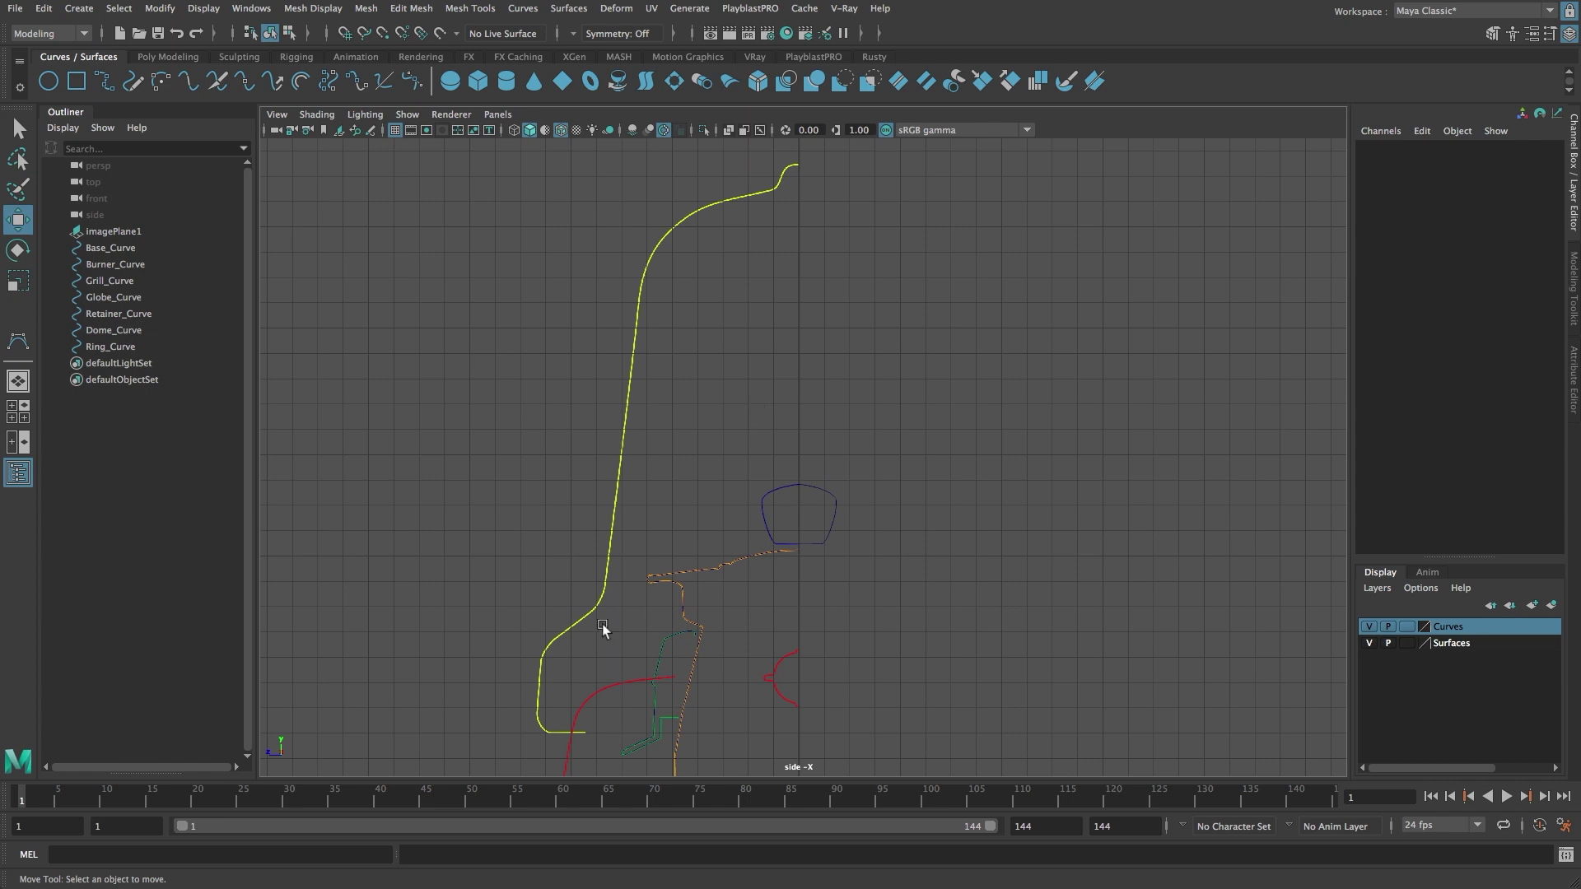
right_click_drag(607, 628, 1297, 576, "alt")
middle_click_drag(1047, 537, 1065, 519, "alt")
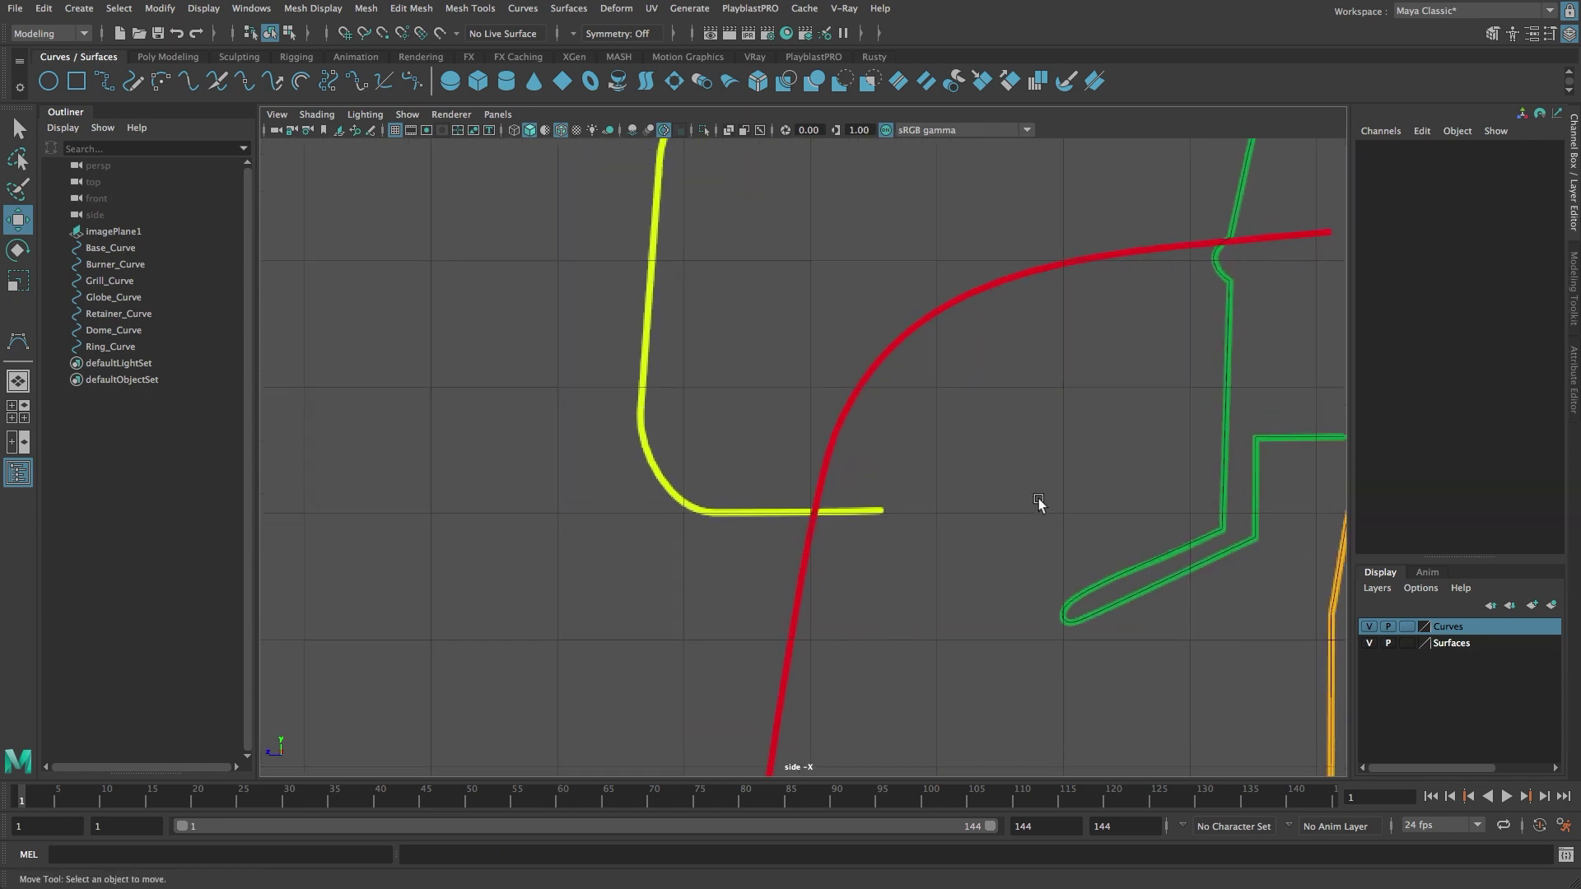
- Start a CV curve at the inner end of the yellow profile's bottom edge and trace around its rounded bottom corner
left_click(79, 9)
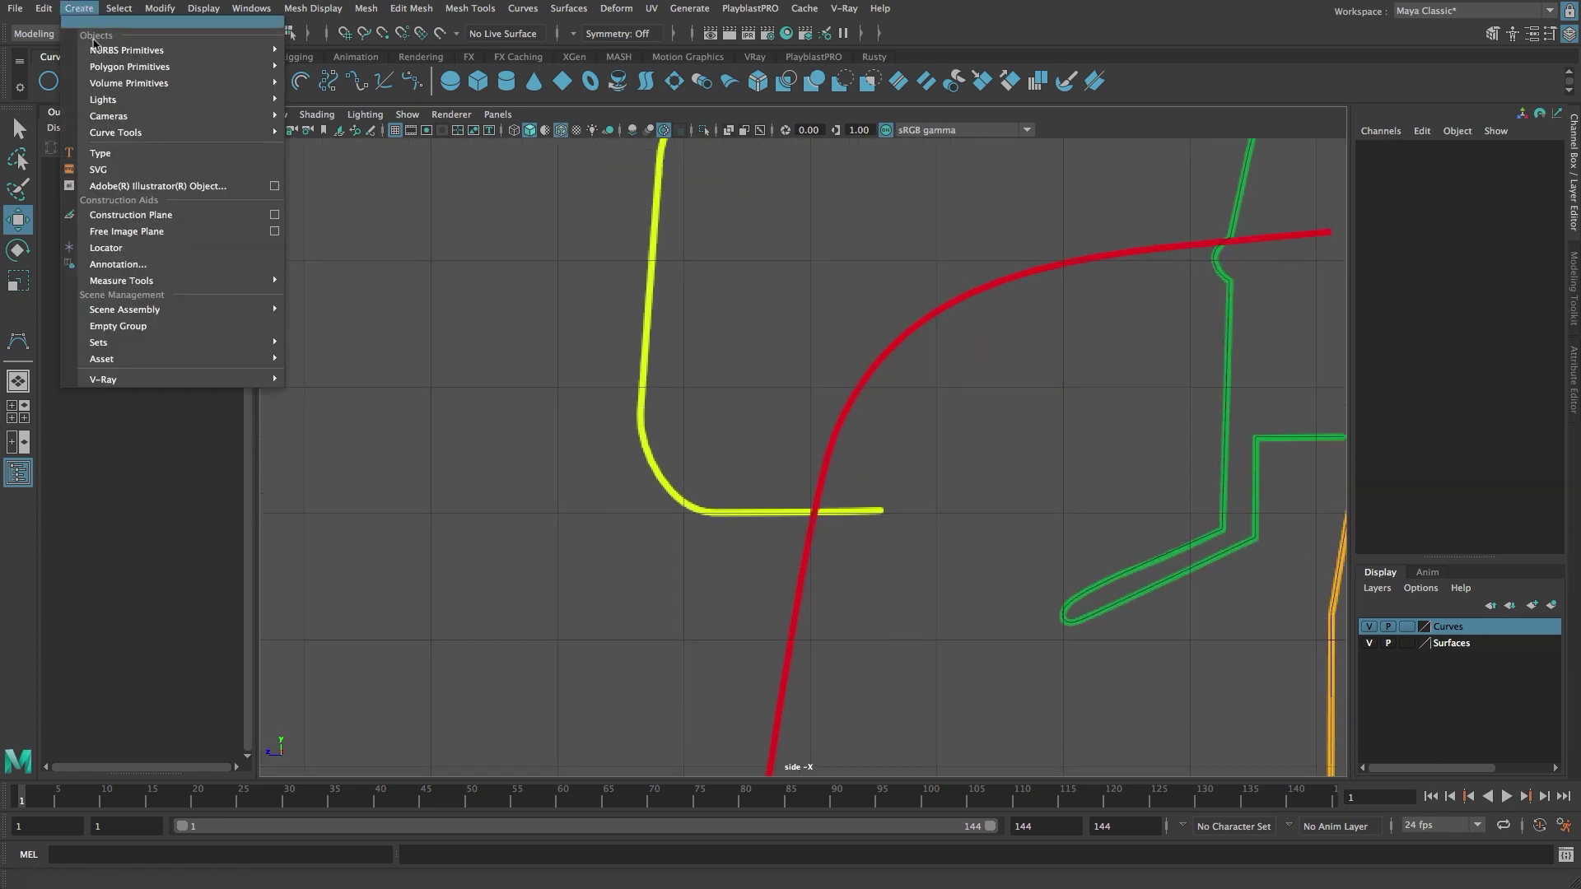
mouse_move(157, 134)
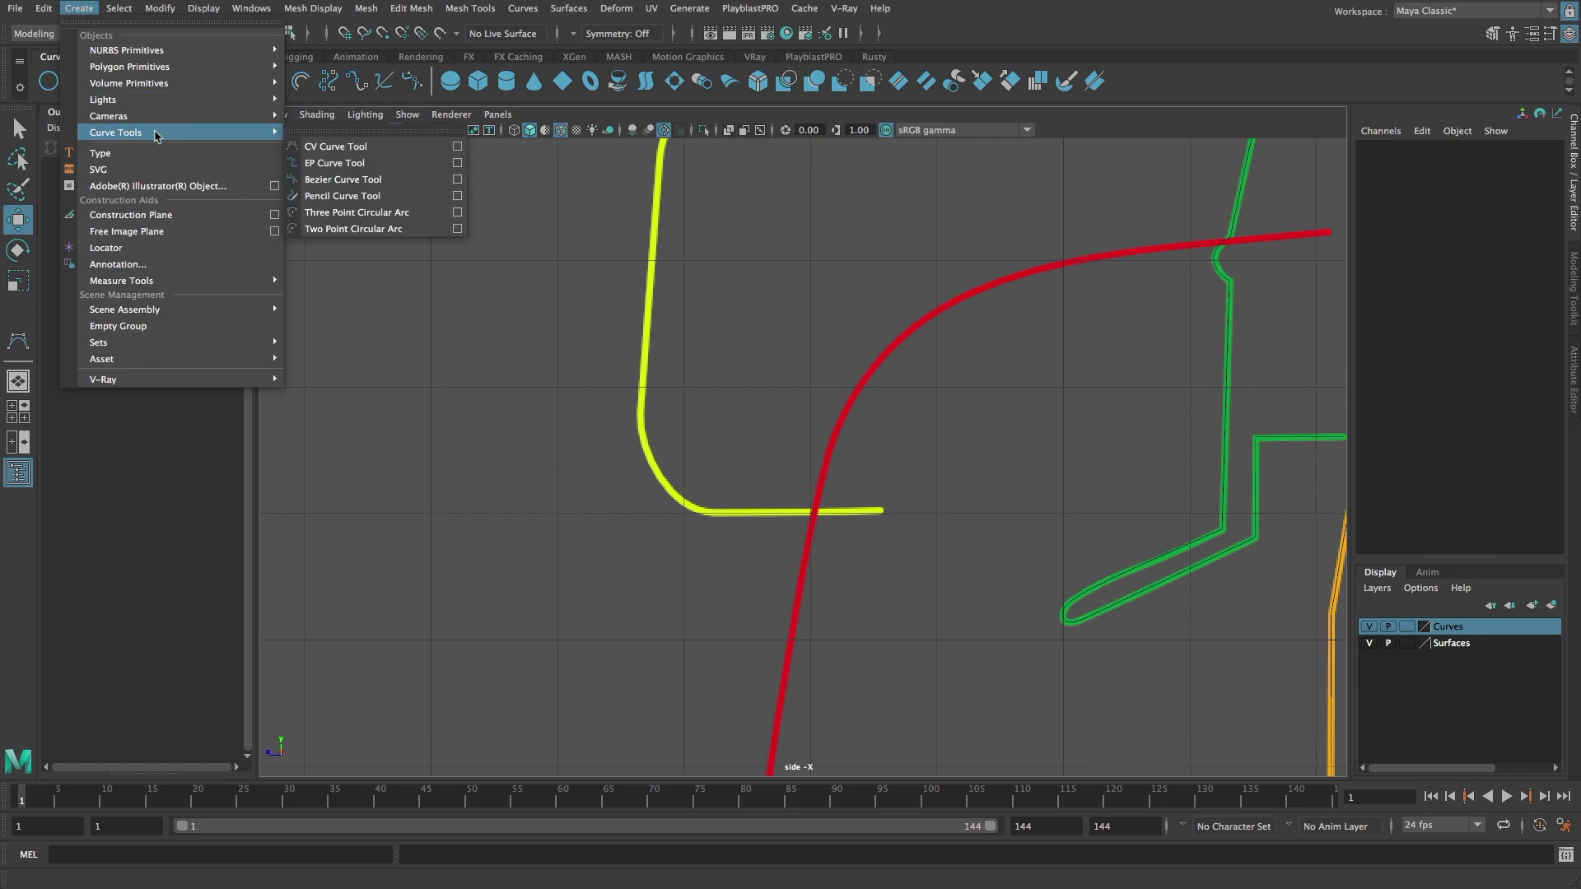
left_click(382, 148)
right_click_drag(862, 459, 1066, 544, "alt")
left_click(921, 539)
right_click_drag(782, 535, 921, 550, "alt")
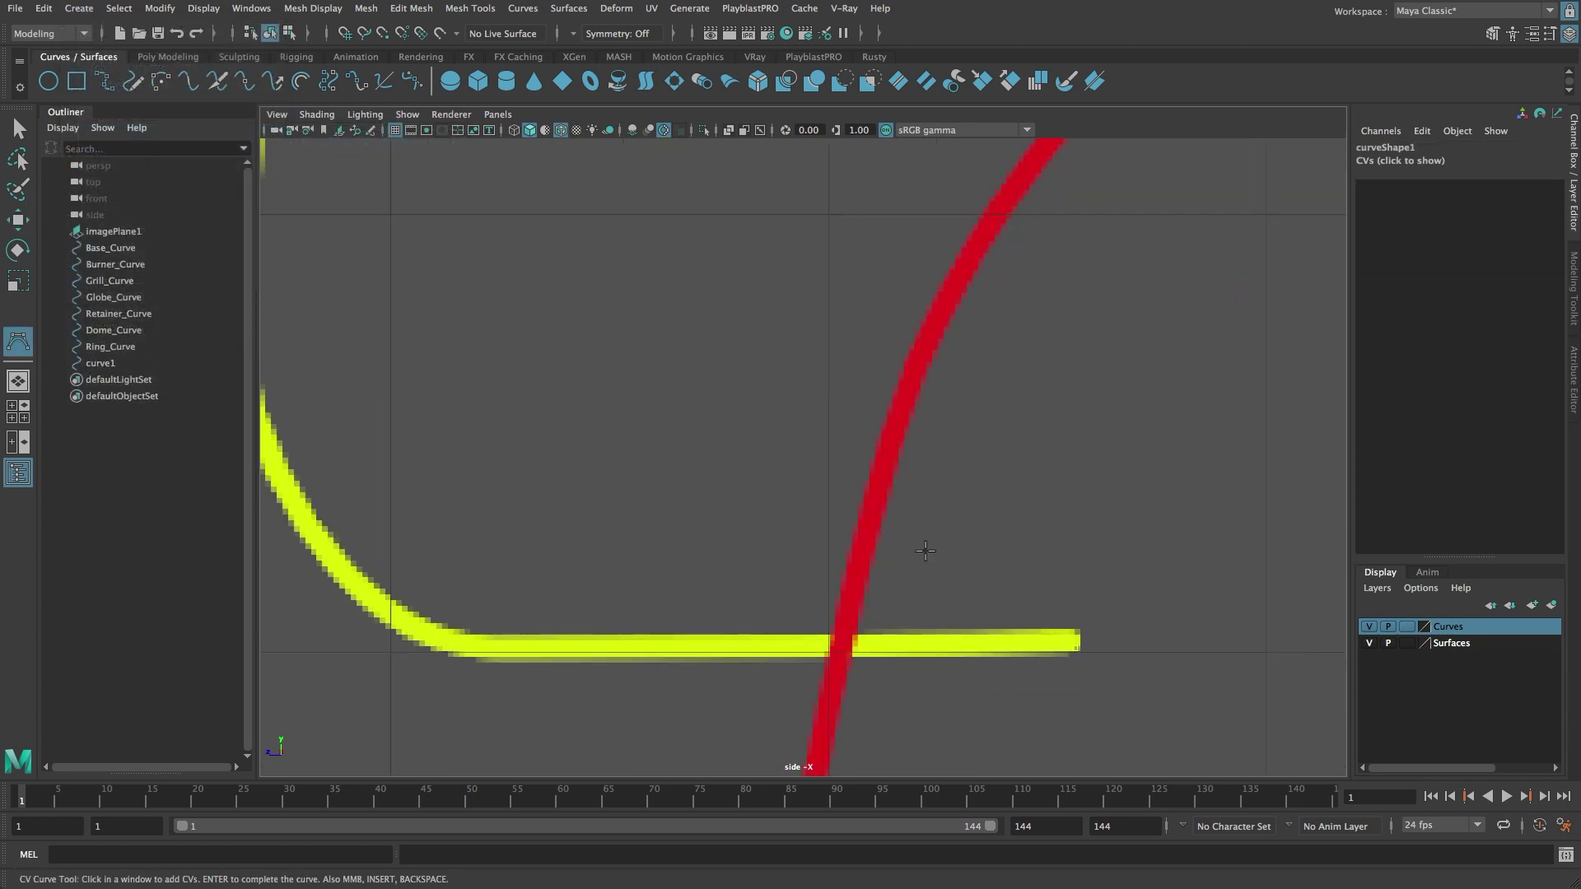
left_click(503, 647)
left_click(456, 647)
middle_click_drag(408, 573, 663, 624, "alt")
left_click(652, 666)
left_click(587, 607)
- Continue the CV curve up the yellow profile's short lower side, around its lower shoulder and along the slope
right_click_drag(512, 410, 715, 257, "alt")
middle_click_drag(715, 257, 685, 463, "alt")
left_click(706, 365)
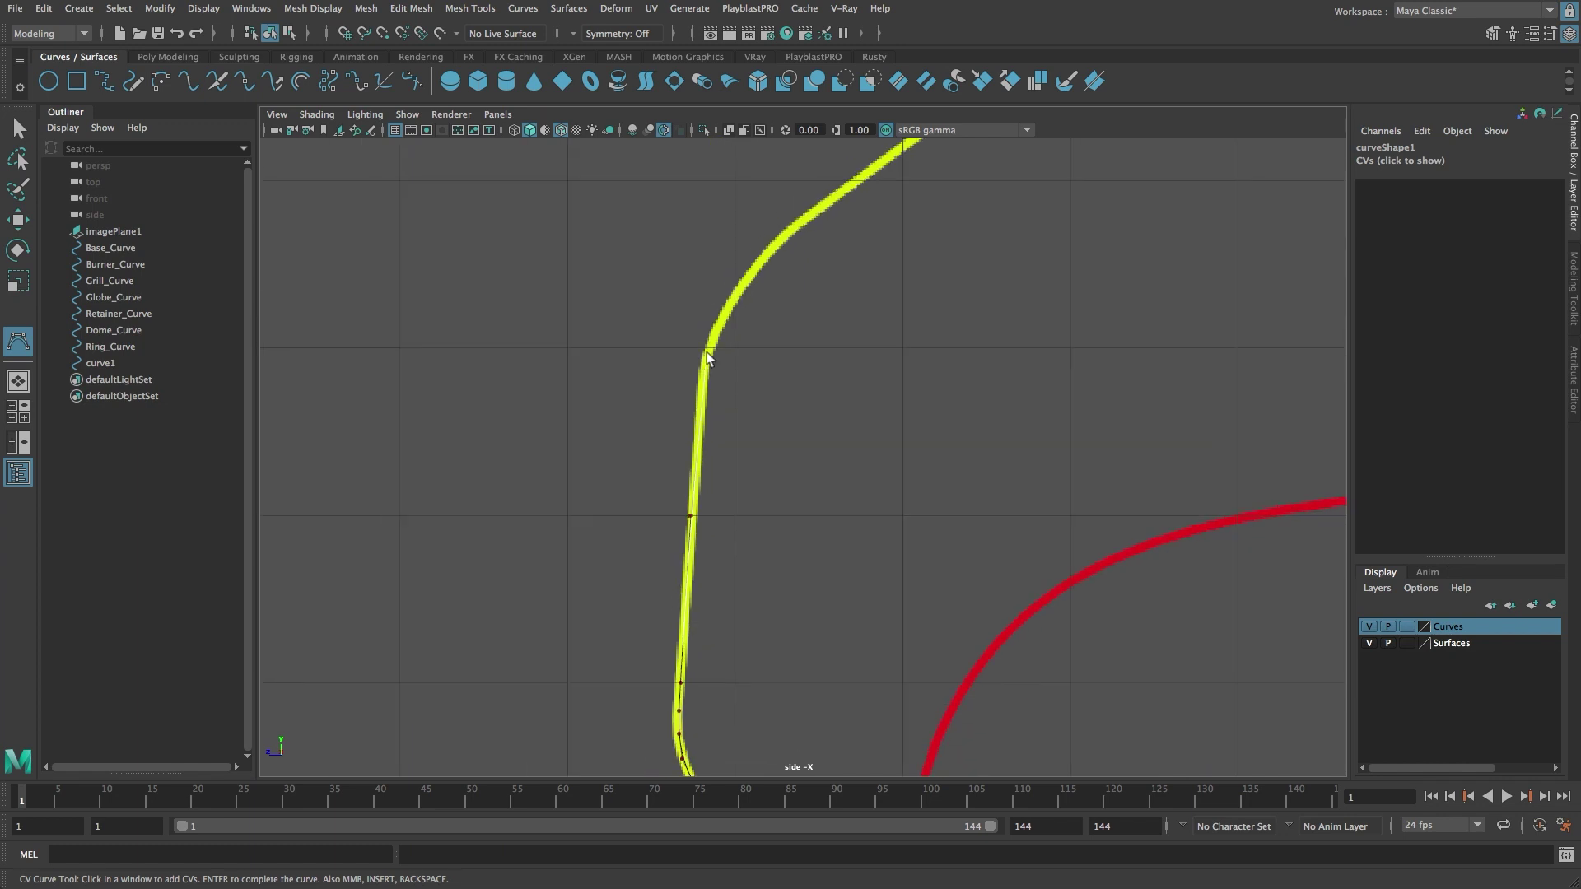
left_click(729, 309)
left_click(740, 290)
left_click(772, 247)
left_click(823, 209)
middle_click_drag(855, 183, 598, 475, "alt")
left_click(743, 377)
- Continue the CV curve through the inward bend and up the yellow profile's long tapered side
middle_click_drag(920, 290, 897, 392, "alt")
middle_click_drag(923, 247, 892, 540, "alt")
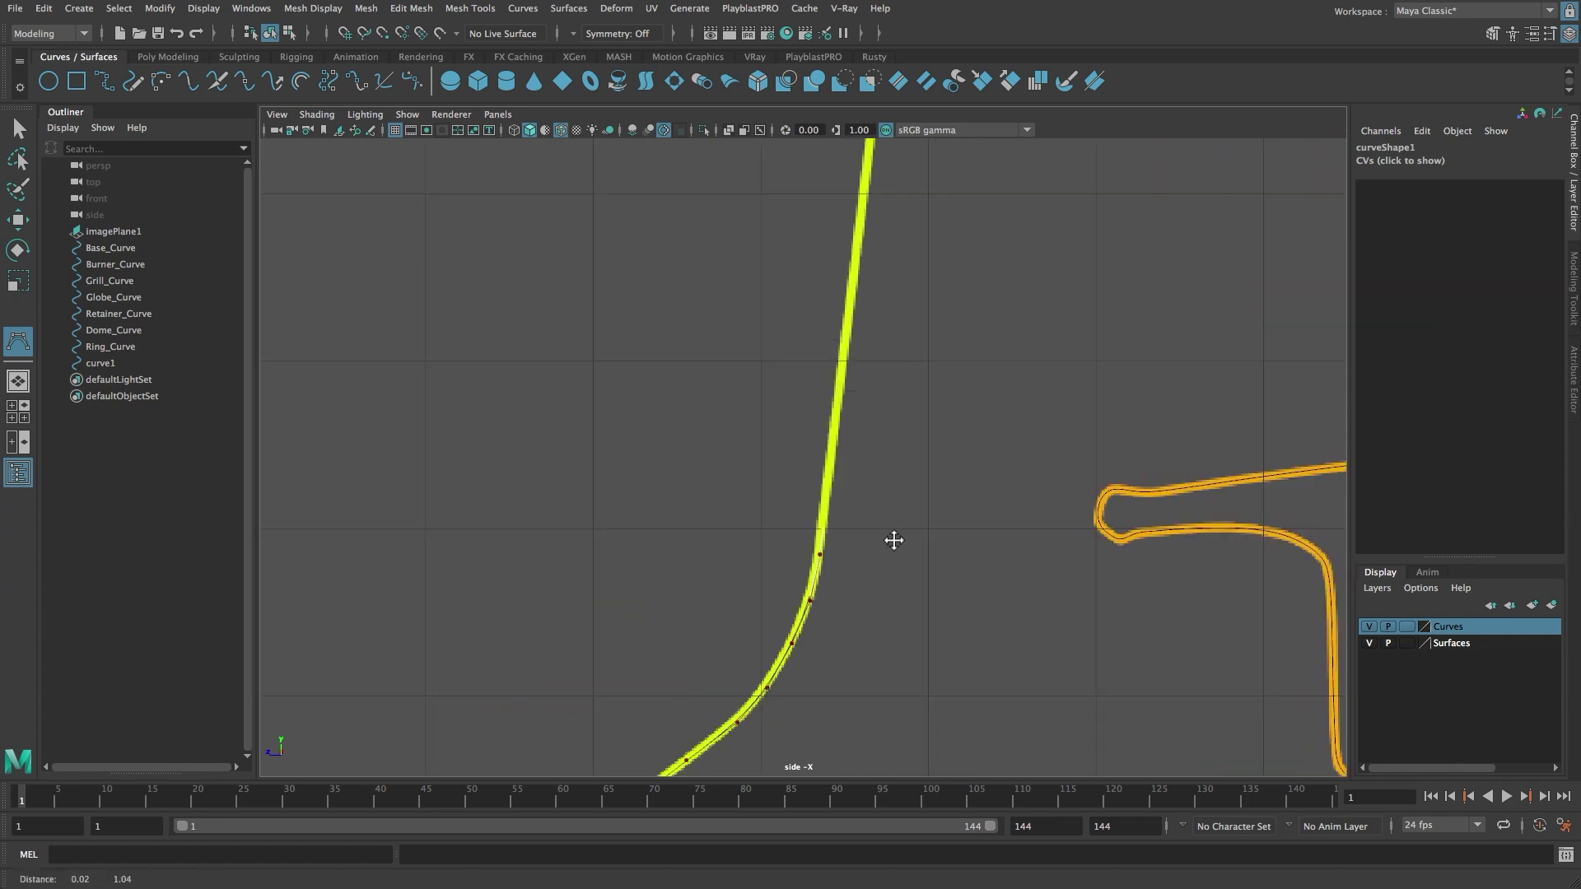
middle_click_drag(942, 189, 877, 769, "alt")
left_click(819, 610)
right_click_drag(864, 296, 928, 346, "alt")
middle_click_drag(928, 346, 928, 442, "alt")
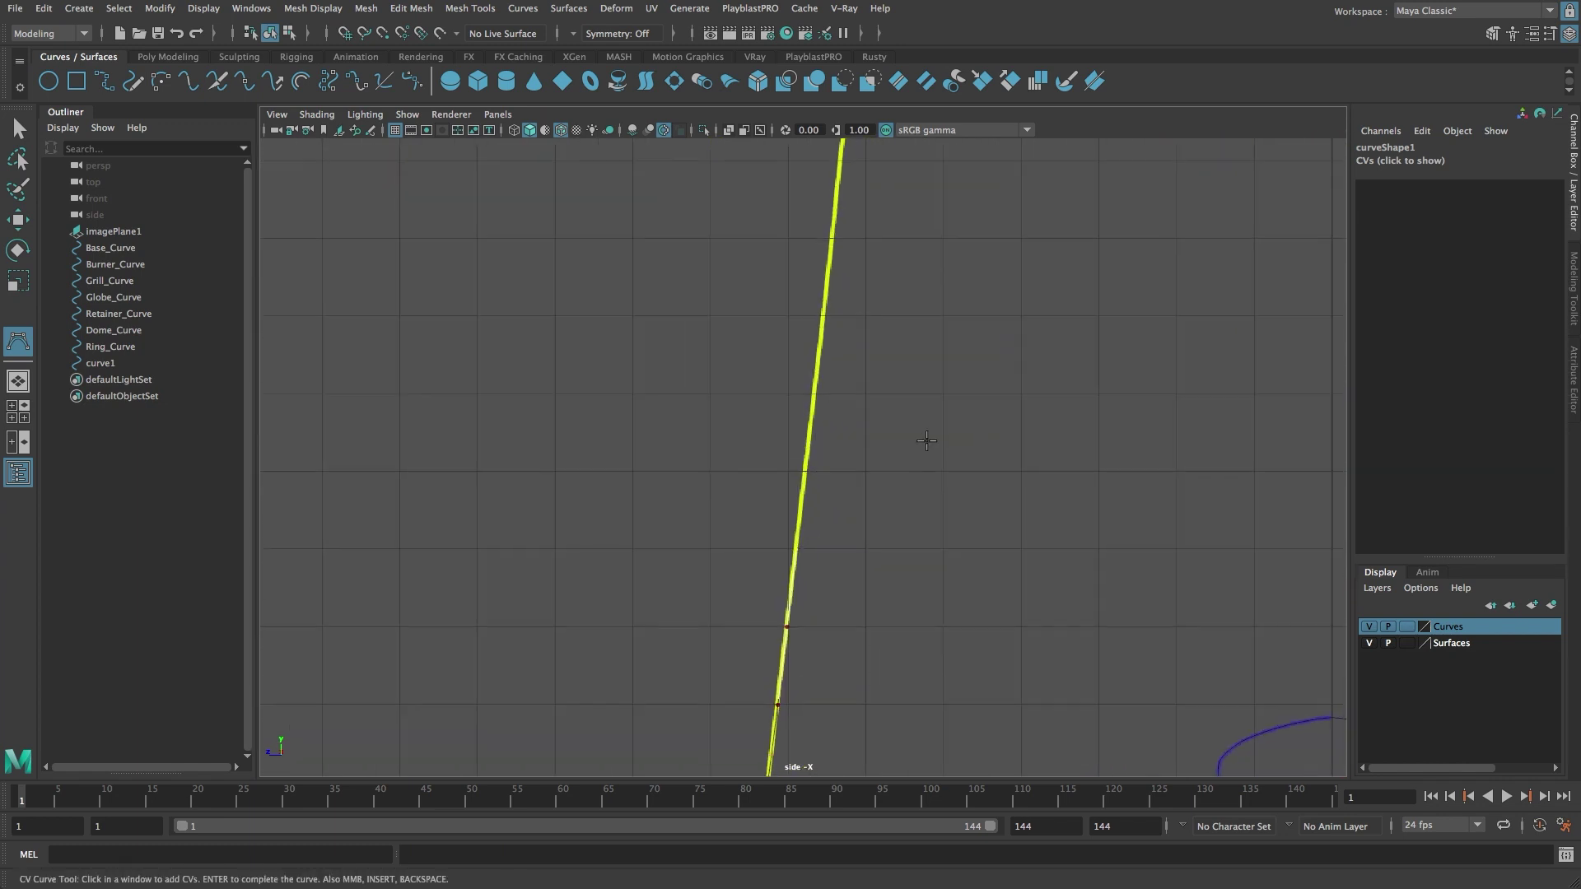
left_click(825, 280)
middle_click_drag(835, 199, 815, 465, "alt")
scroll(815, 466, "up", 1)
left_click(804, 448)
left_click(830, 363)
- Trace the yellow profile's rounded upper shoulder and top knob to the centre line, and finish the curve
middle_click_drag(917, 211, 853, 353, "alt")
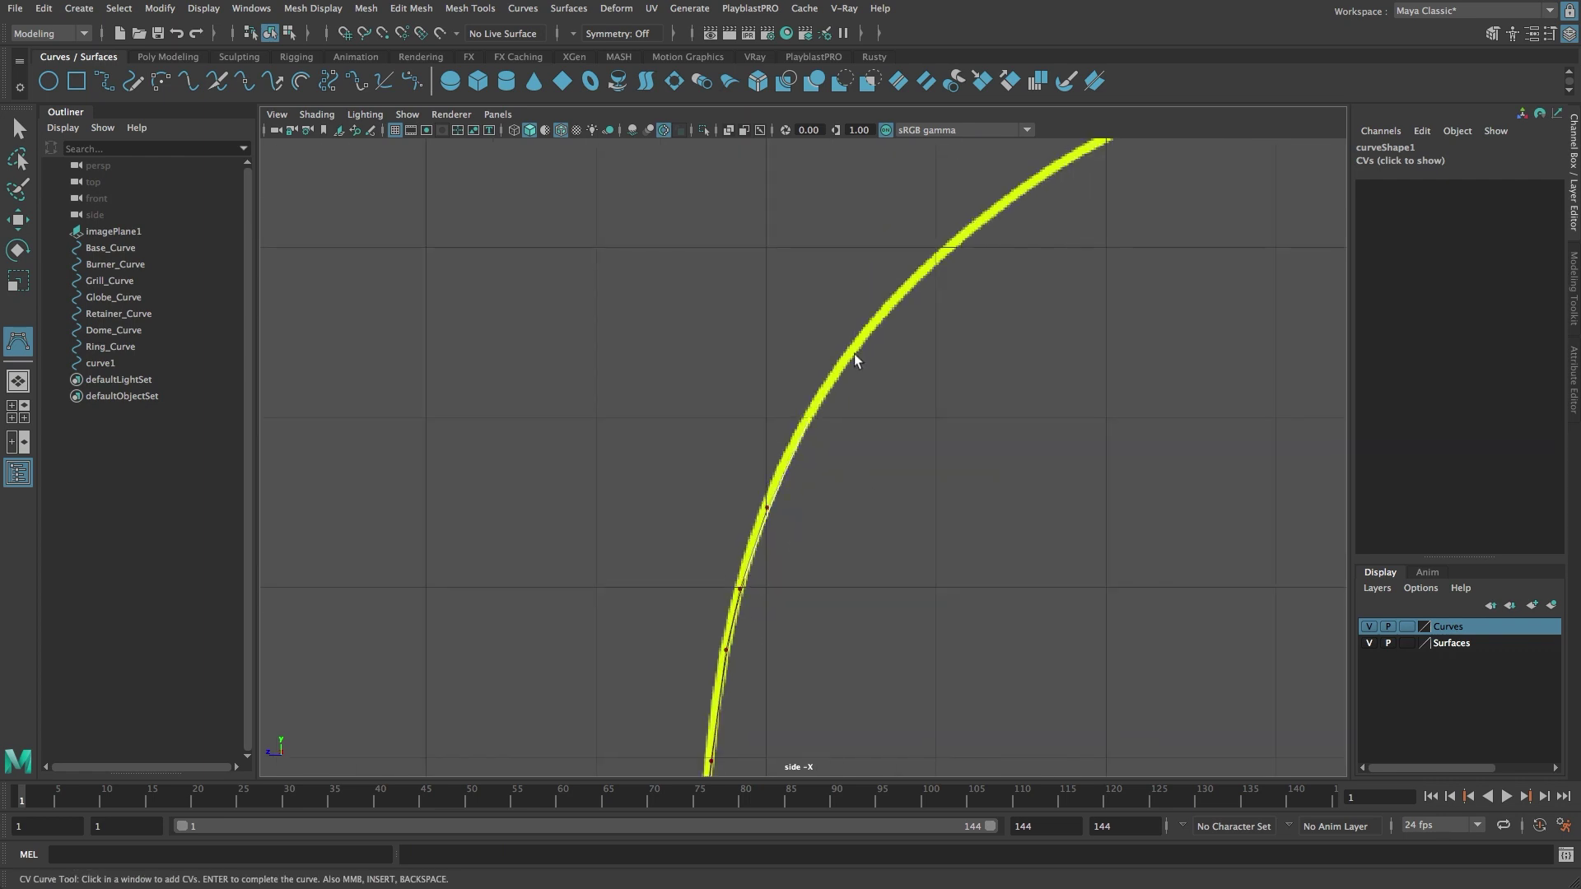
left_click(863, 338)
middle_click_drag(1020, 194, 872, 412, "alt")
left_click(1125, 297)
middle_click_drag(1174, 304, 971, 459, "alt")
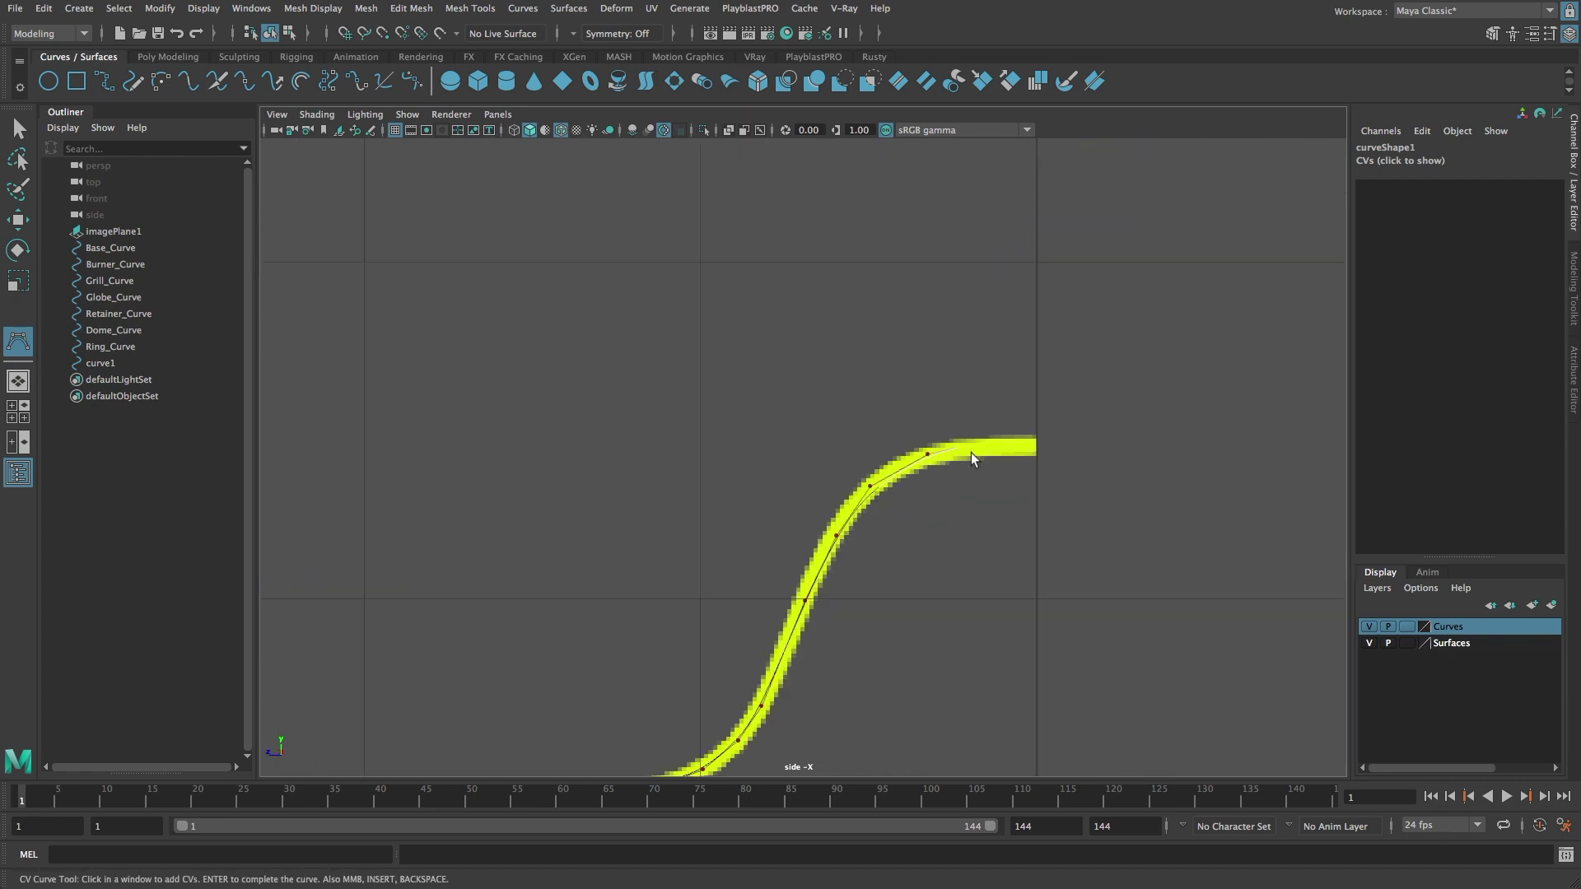
left_click(1036, 444)
key("Return")
- Select the curve's last CV at the centre line and set its Z position to 0
key("w")
key("F8")
left_click_drag(1063, 480, 1026, 428)
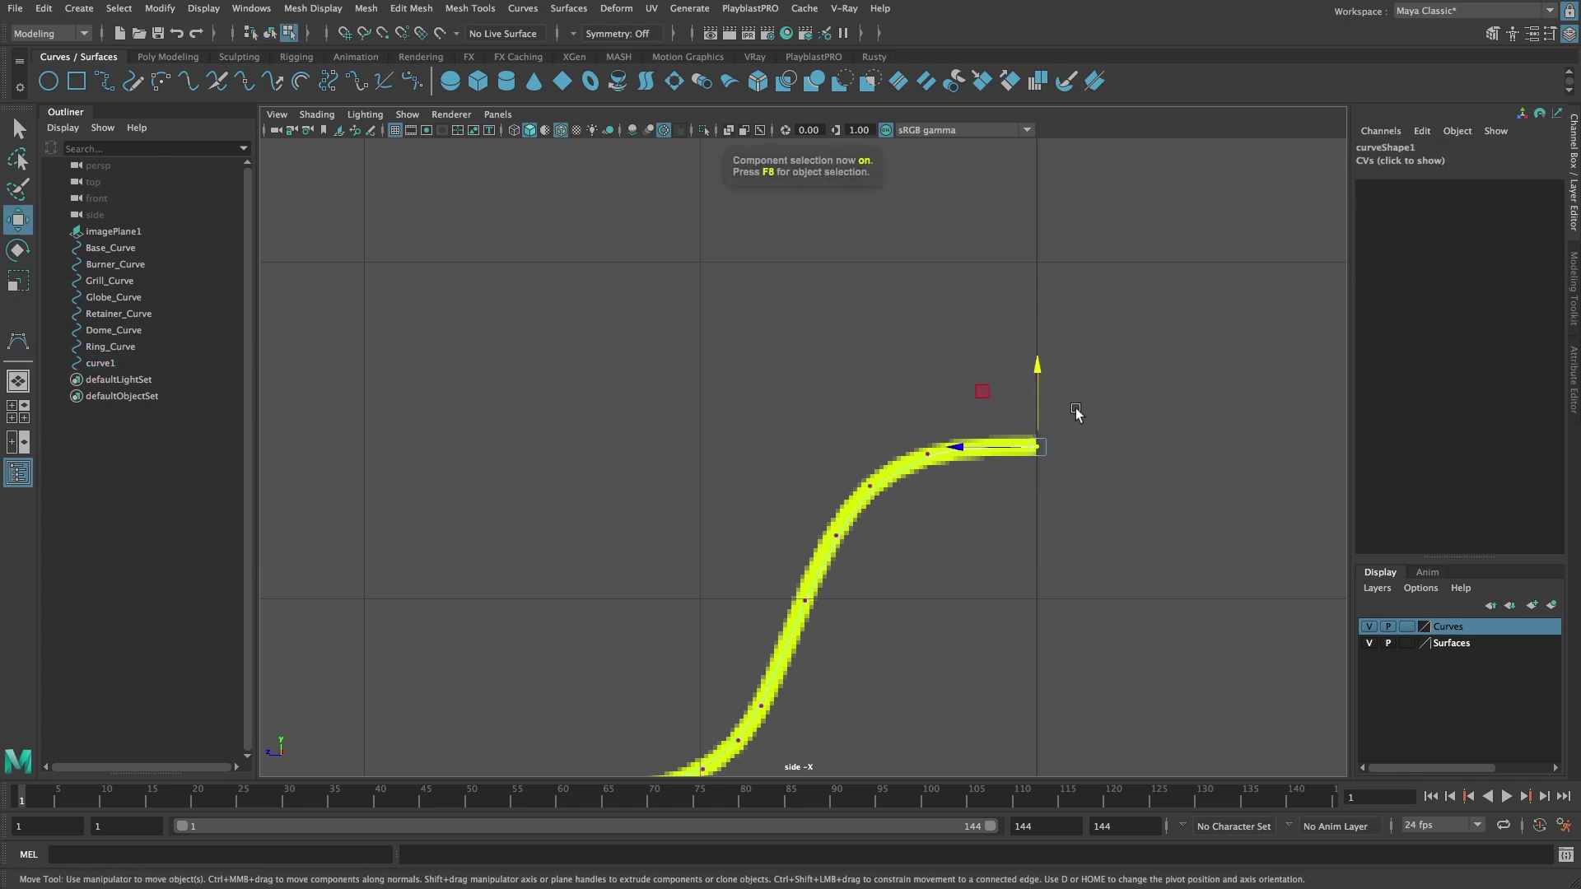
left_click(1441, 161)
left_click(1527, 195)
type("0")
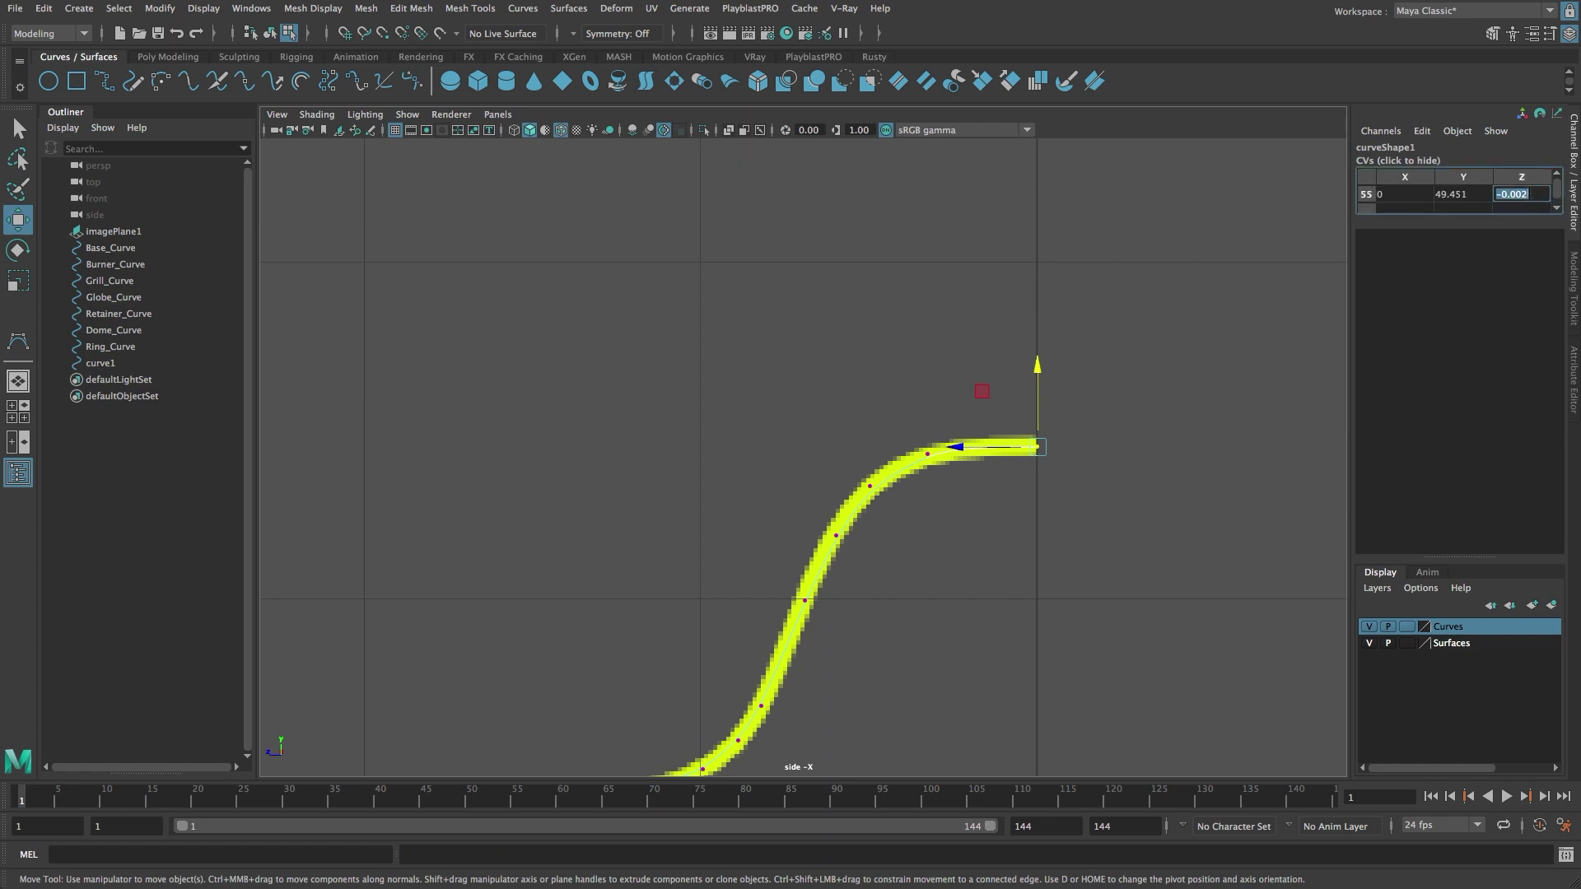
key("Return")
- Nudge the CVs around the upper bend of the top knob onto the middle of the yellow line
middle_click_drag(938, 571, 946, 480, "alt")
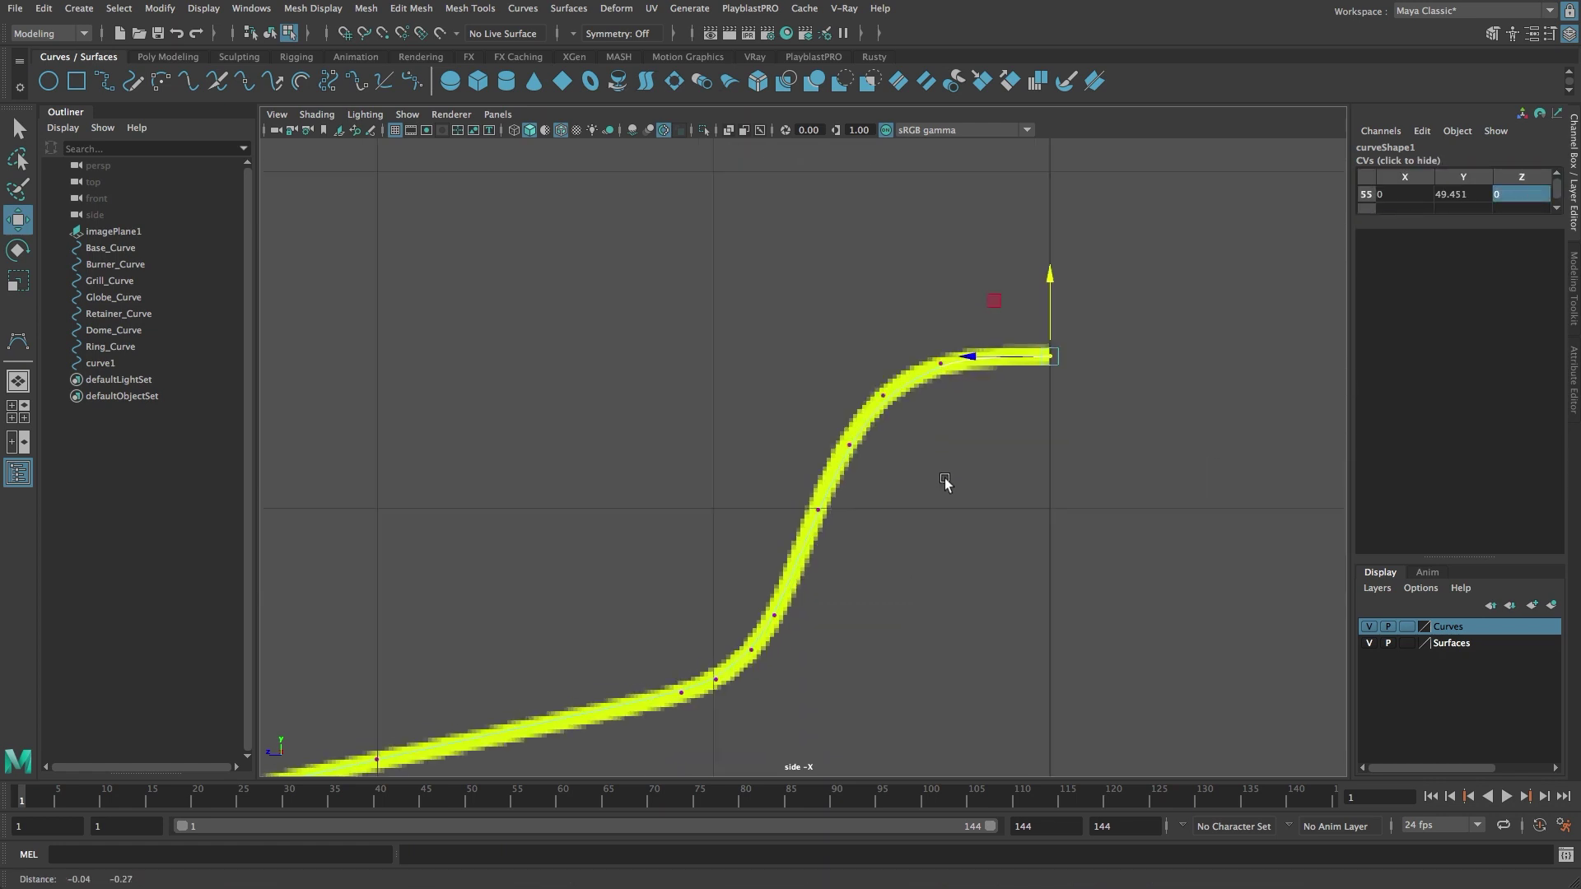
right_click_drag(946, 480, 1062, 480, "alt")
key("Left")
key("Left")
left_click_drag(812, 324, 790, 332)
middle_click_drag(843, 437, 851, 571, "alt")
right_click_drag(851, 572, 785, 580, "alt")
key("Left")
middle_click_drag(785, 580, 909, 412, "alt")
key("Left")
key("Left")
key("Left")
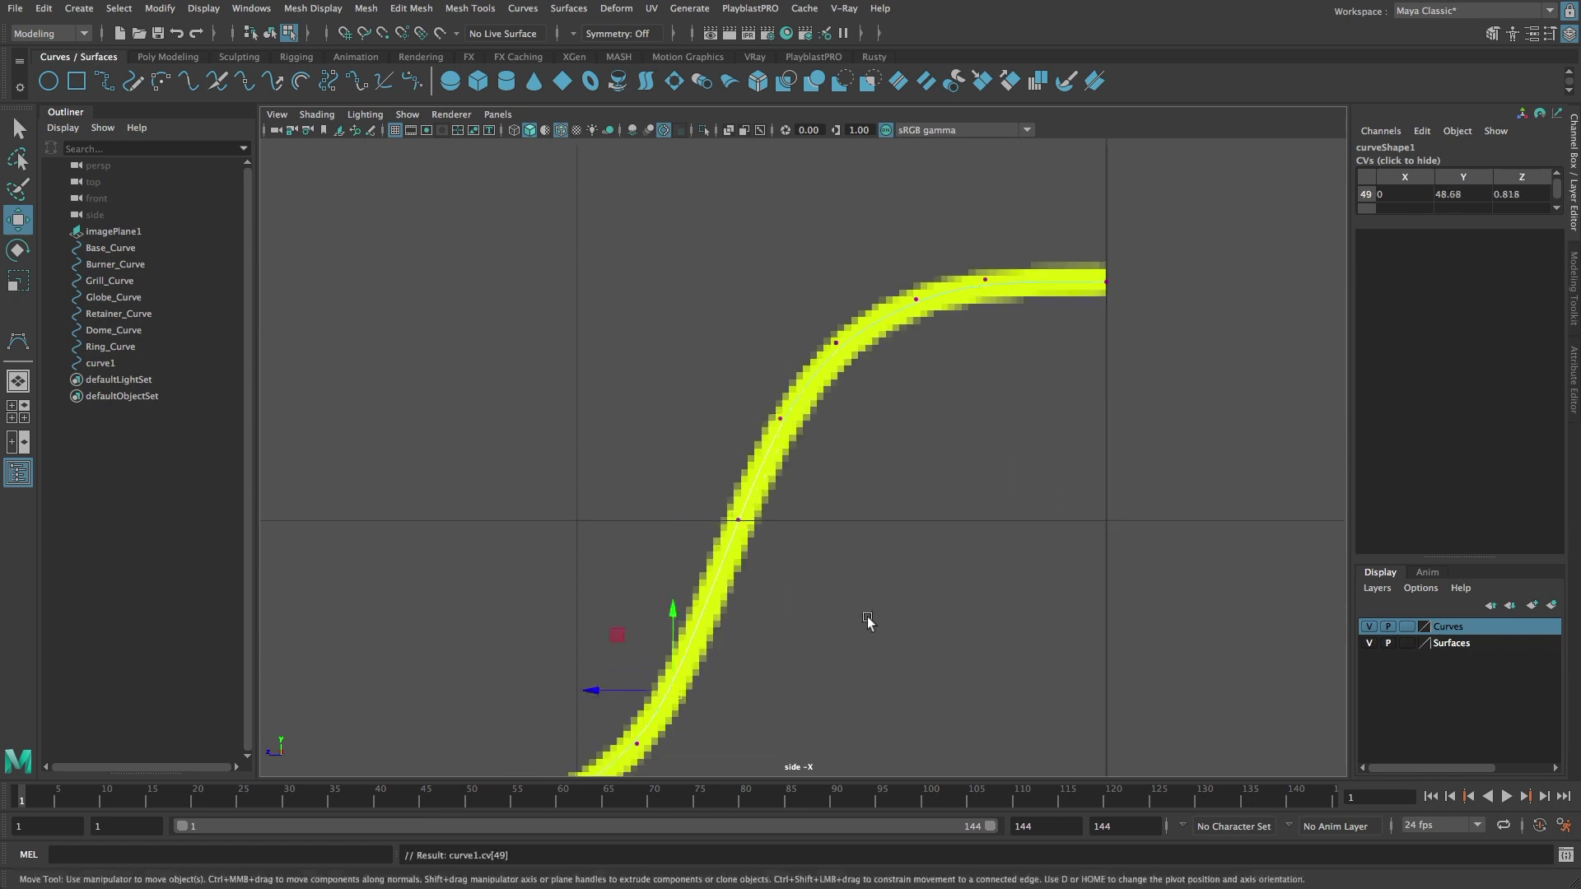
- Adjust the CVs at the foot of the knob and on the adjoining slope to follow the yellow line
middle_click_drag(868, 621, 970, 301, "alt")
key("Left")
key("Left")
key("Left")
middle_click_drag(733, 519, 1184, 446)
key("Left")
key("Left")
middle_click_drag(621, 575, 512, 594)
key("Left")
- Refine the CVs around the rounded upper shoulder so that the curve follows the yellow line smoothly
middle_click_drag(304, 648, 774, 543, "alt")
middle_click_drag(626, 625, 1066, 432, "alt")
key("Left")
middle_click_drag(1064, 431, 1075, 415)
key("Left")
key("Left")
key("Left")
key("Left")
middle_click_drag(693, 741, 942, 352, "alt")
key("Left")
key("Left")
middle_click_drag(854, 741, 973, 371, "alt")
key("Left")
key("Left")
key("Left")
mouse_move(1095, 436)
right_mouse_down("alt")
mouse_move(956, 428)
mouse_move(1087, 458)
right_mouse_up("alt")
middle_click_drag(1086, 458, 1119, 459)
- Work through the CVs down the long tapered side, keeping them centred on the yellow line
middle_click_drag(887, 765, 970, 329, "alt")
key("Left")
right_click_drag(970, 487, 1095, 488, "alt")
middle_click_drag(1064, 765, 999, 476, "alt")
key("Left")
middle_click_drag(893, 762, 939, 188, "alt")
key("Left")
key("Left")
middle_click_drag(917, 723, 1009, 165, "alt")
key("Left")
key("Left")
middle_click_drag(988, 729, 1021, 247, "alt")
- Align the CVs in the bend between the long tapered side and the outward slope with the yellow line
key("Left")
key("Left")
key("Left")
key("Left")
key("Left")
middle_click_drag(976, 652, 1099, 428, "alt")
key("Left")
middle_click_drag(984, 595, 1090, 423, "alt")
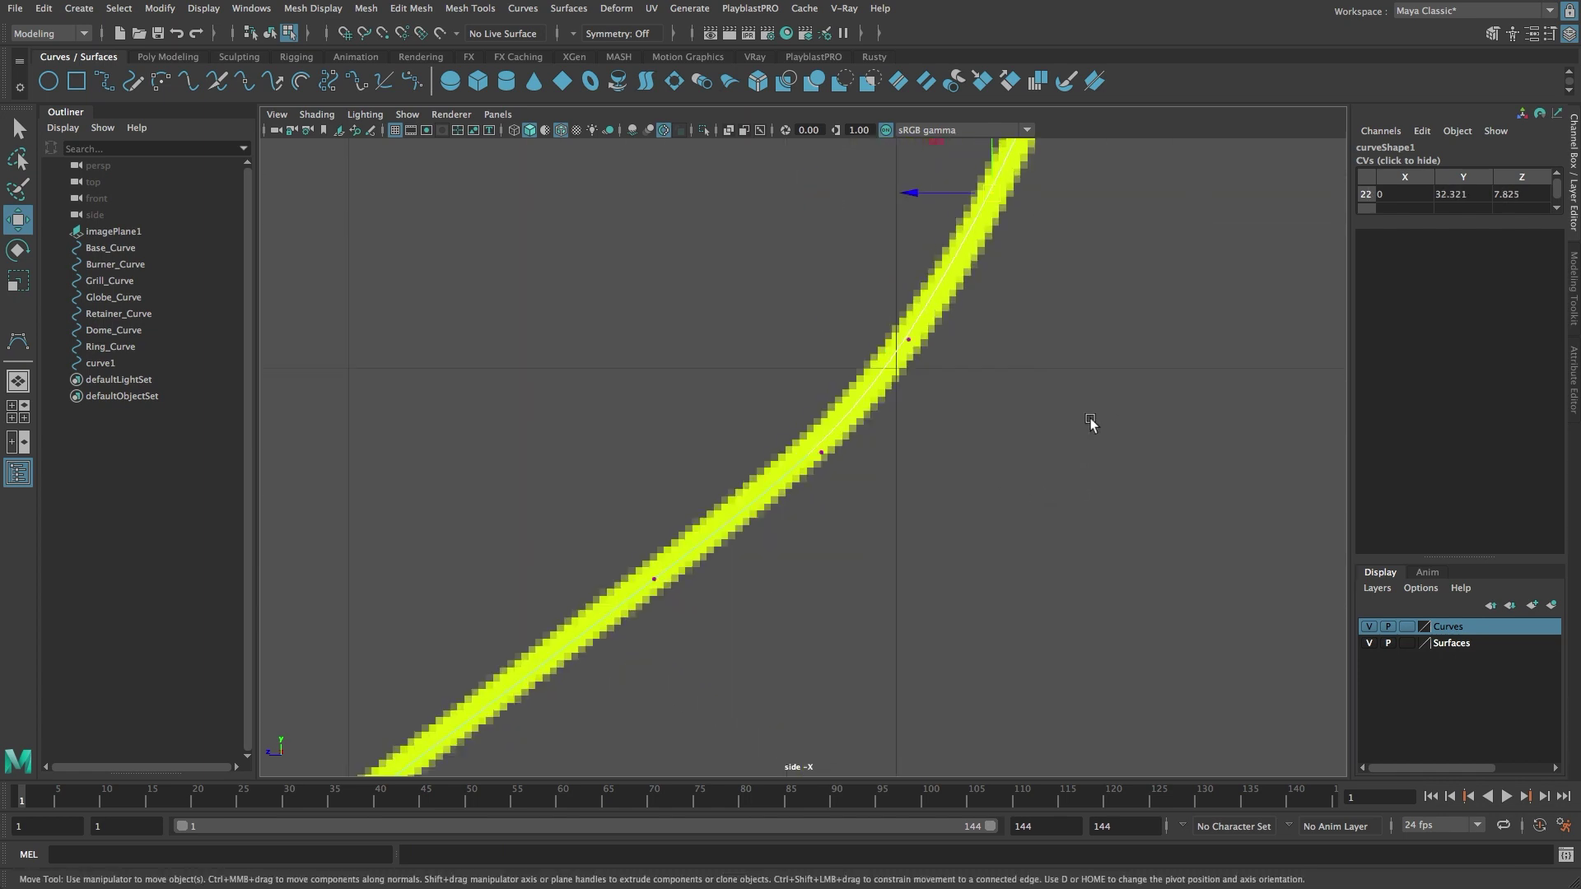
- Fine-tune the CVs along the outward slope and around the lower shoulder to match the yellow line
middle_click_drag(907, 632, 1245, 363, "alt")
key("Left")
key("Left")
key("Left")
key("Left")
middle_click_drag(1090, 534, 1401, 307, "alt")
middle_click_drag(773, 683, 955, 458, "alt")
key("Left")
key("Left")
key("Left")
key("Left")
key("Left")
middle_click_drag(790, 770, 964, 501, "alt")
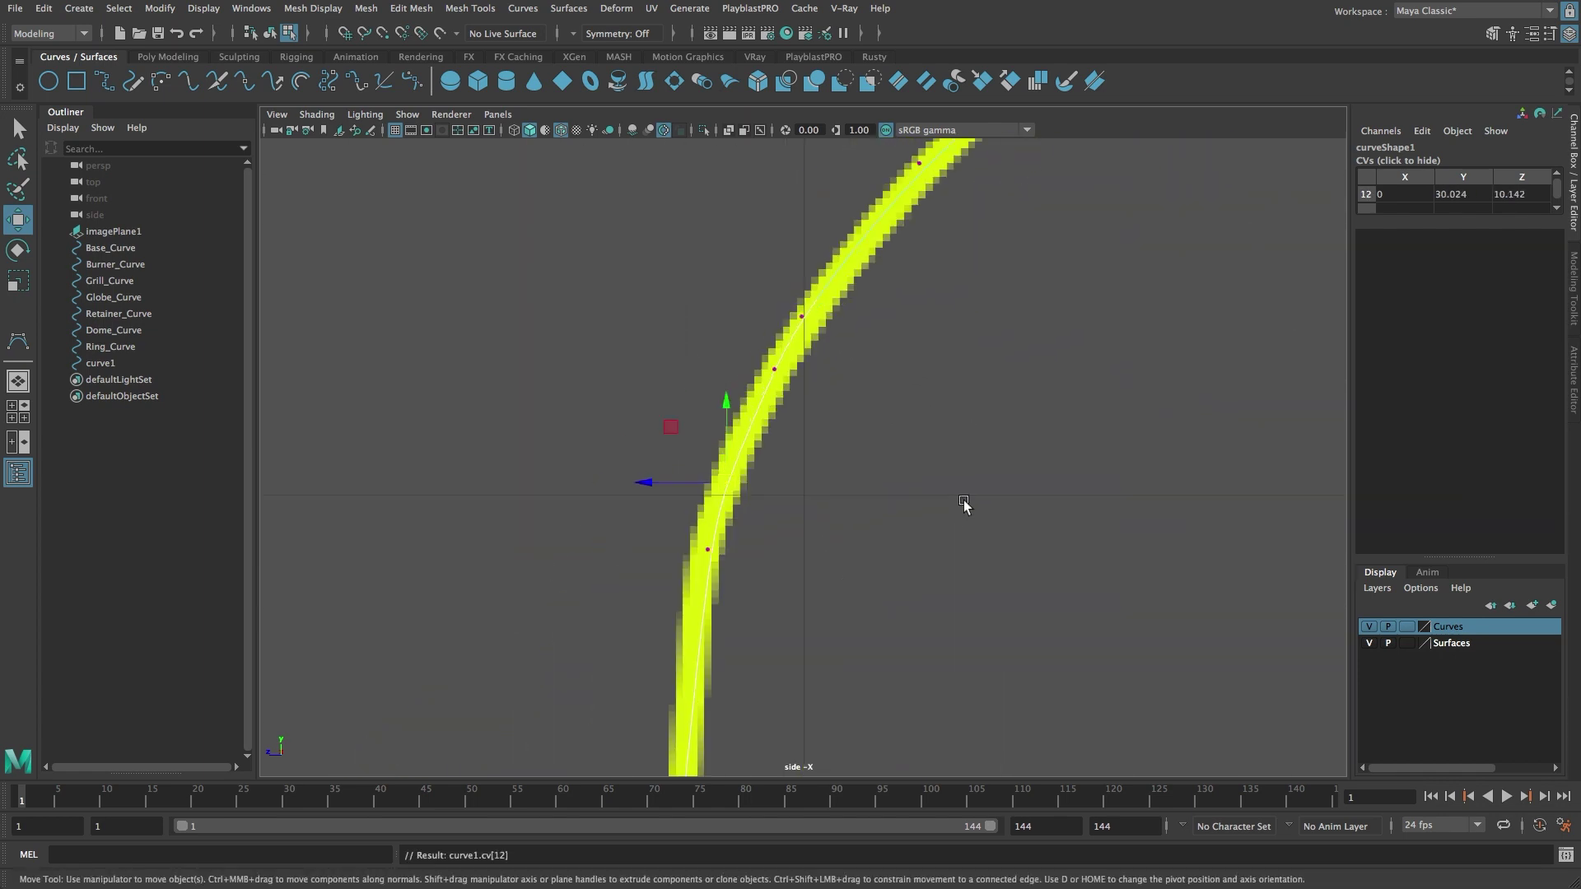
- Fine-tune the CVs down the short lower side to the start of the bottom corner
key("Left")
middle_click_drag(888, 579, 974, 324, "alt")
key("Left")
scroll(1055, 508, "down", 2)
key("Left")
middle_click_drag(972, 741, 997, 369, "alt")
middle_click_drag(997, 608, 995, 295, "alt")
key("Left")
key("Left")
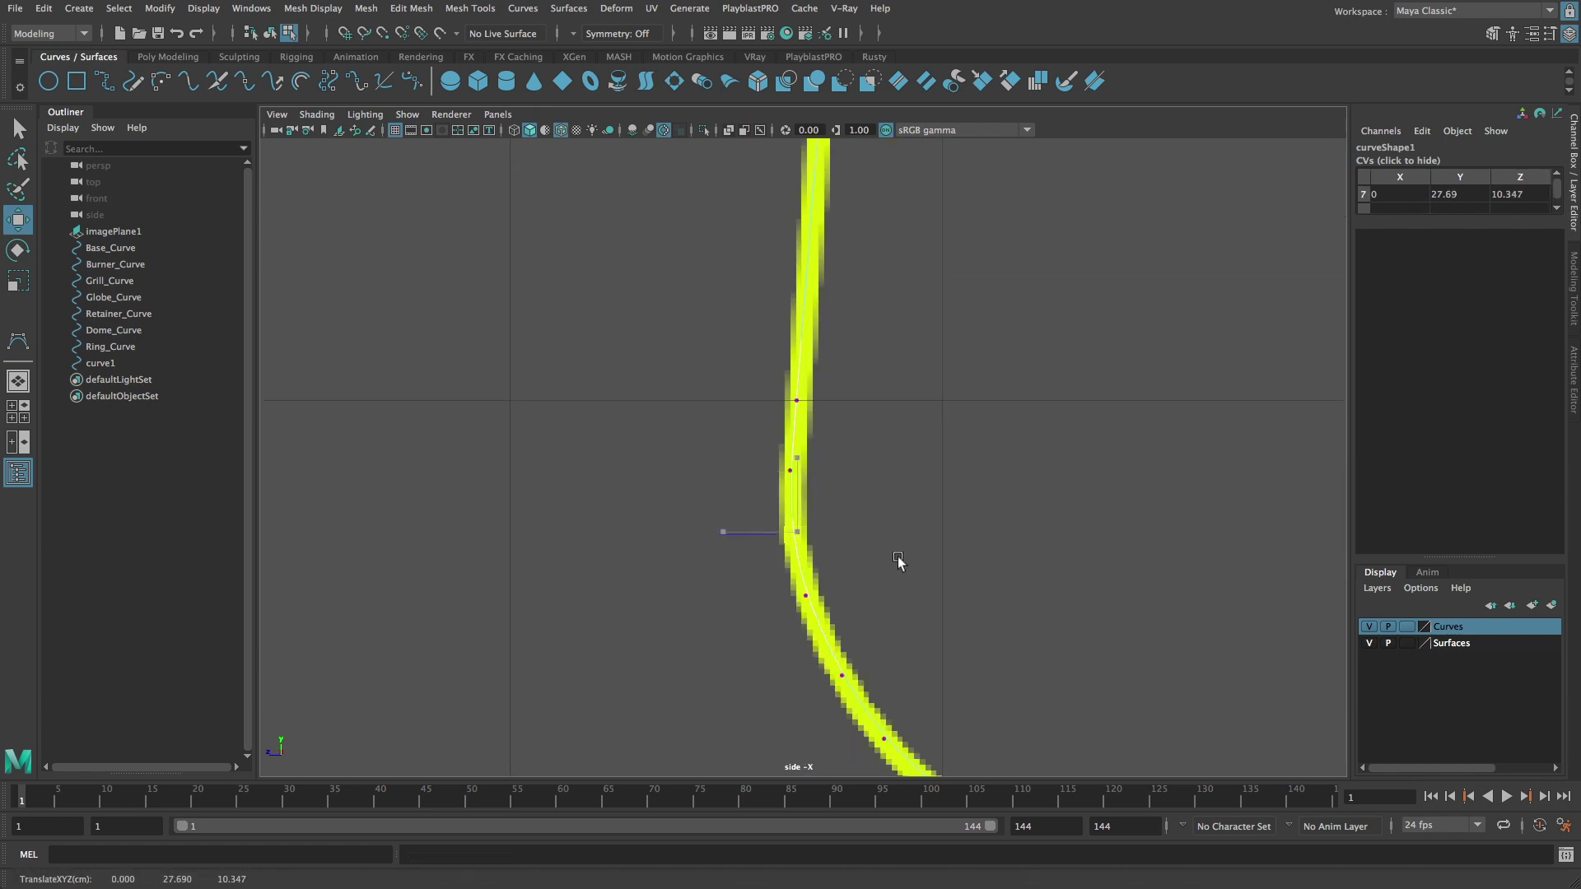
- Refine the remaining CVs around the rounded bottom corner and along the bottom edge to the curve's start
middle_click_drag(1027, 732, 910, 487, "alt")
key("Left")
key("Left")
key("Left")
key("Left")
key("Left")
right_click_drag(911, 486, 1260, 544, "alt")
middle_click_drag(1163, 583, 856, 473, "alt")
key("Left")
key("Left")
right_click_drag(947, 492, 870, 492, "alt")
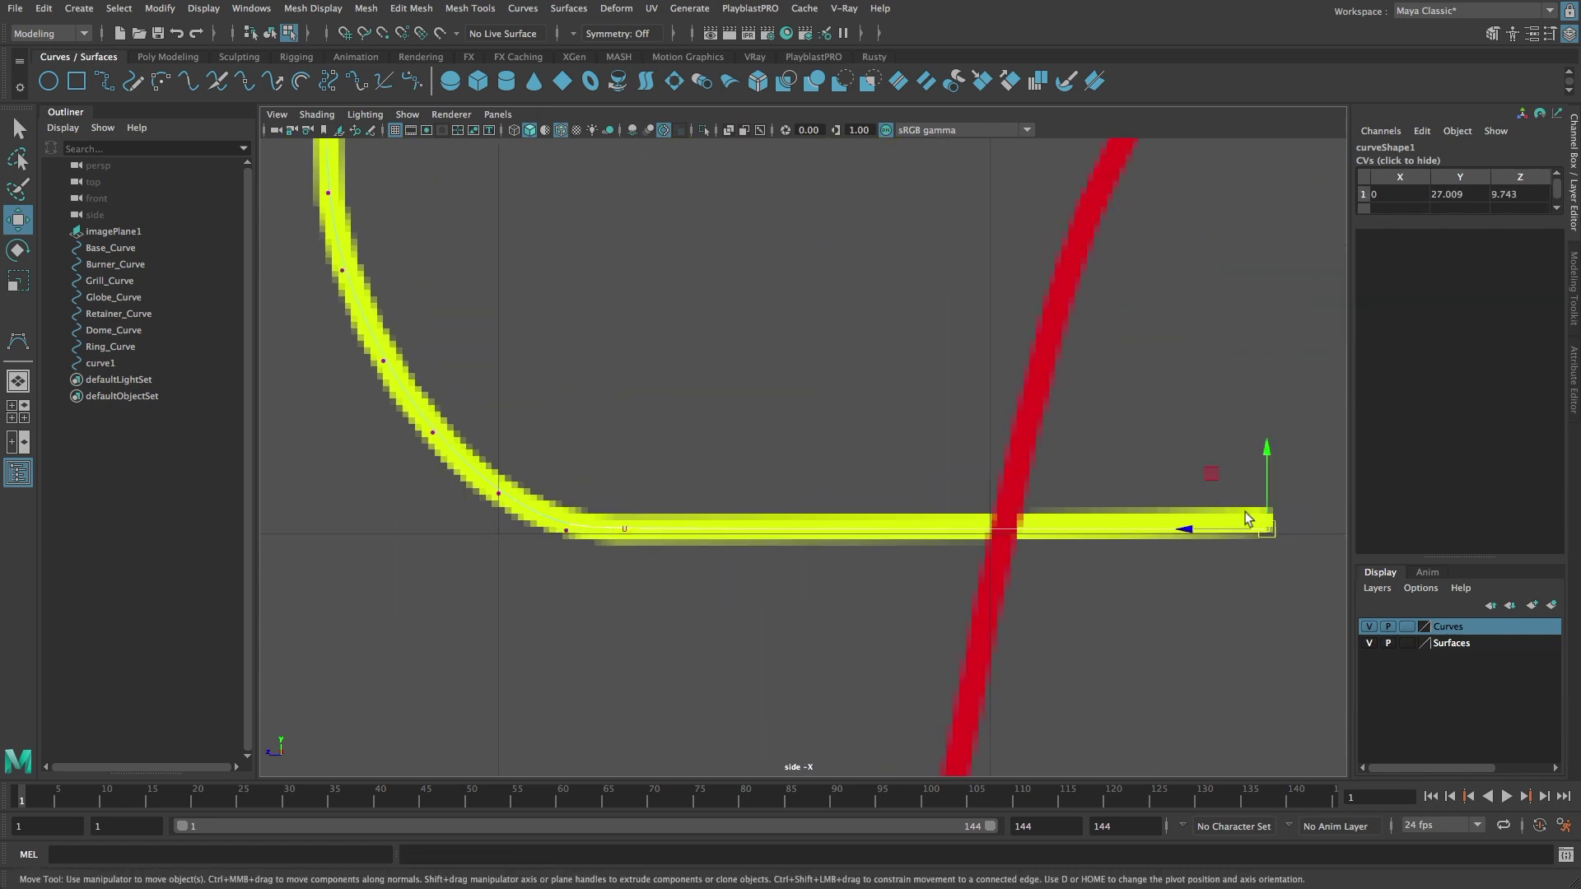
- Scale the bottom edge's CVs vertically to flatten the edge, and return to object selection
left_click_drag(613, 512, 638, 544, "shift")
key("r")
left_click_drag(946, 457, 950, 511)
key("w")
key("F8")
right_click_drag(949, 527, 615, 494, "alt")
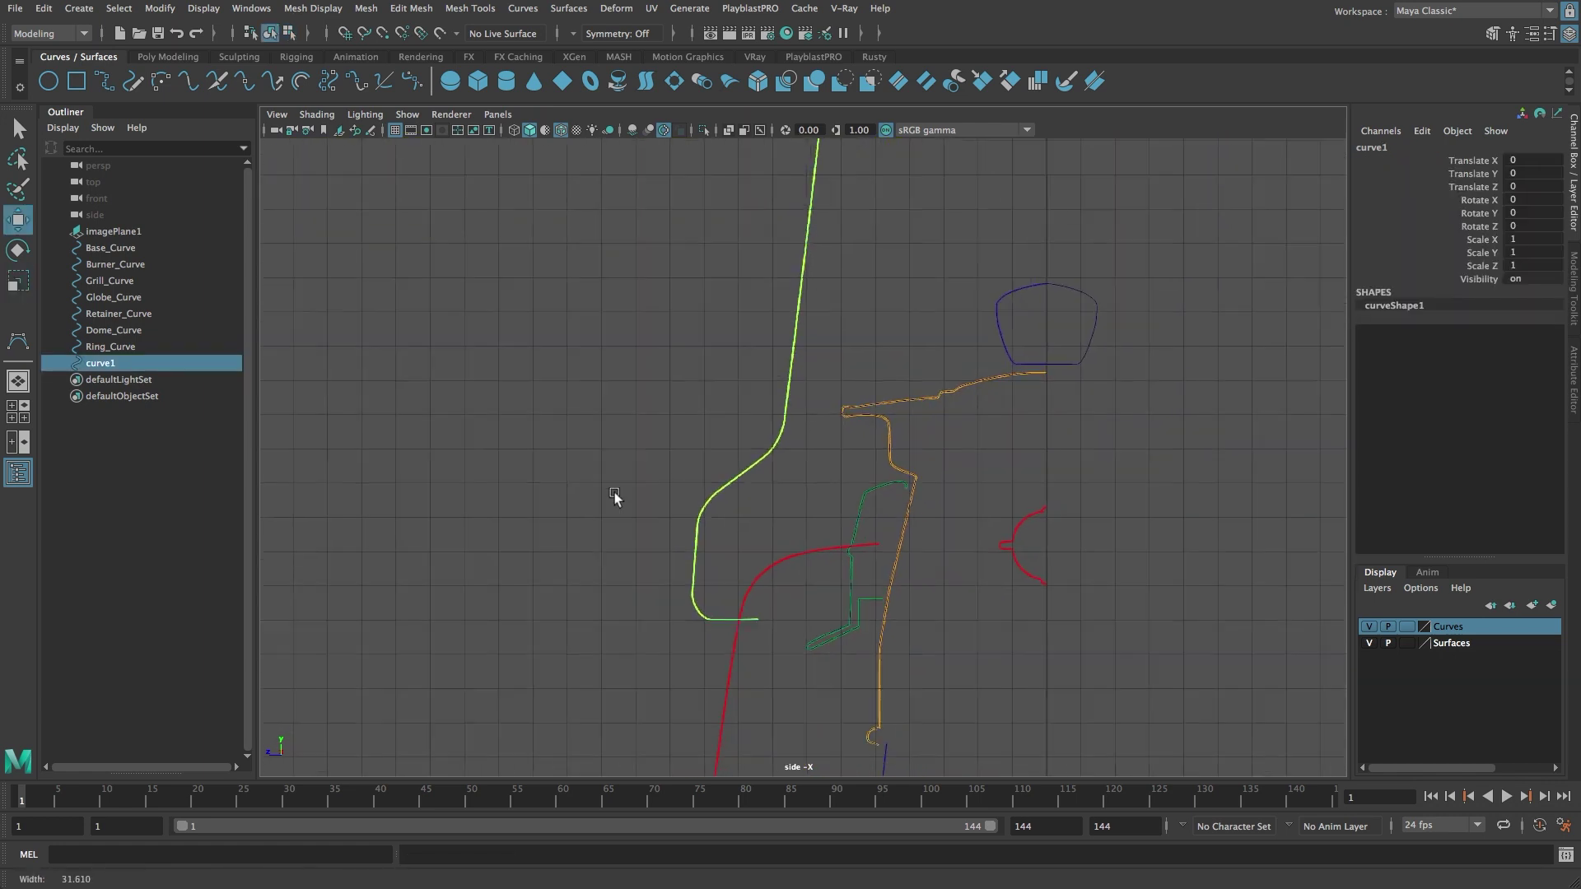
- Mirror the yellow profile's curve across the centre line using Duplicate Special with a Scale Z of -1
middle_click_drag(883, 338, 804, 499, "alt")
right_click_drag(891, 429, 663, 427, "alt")
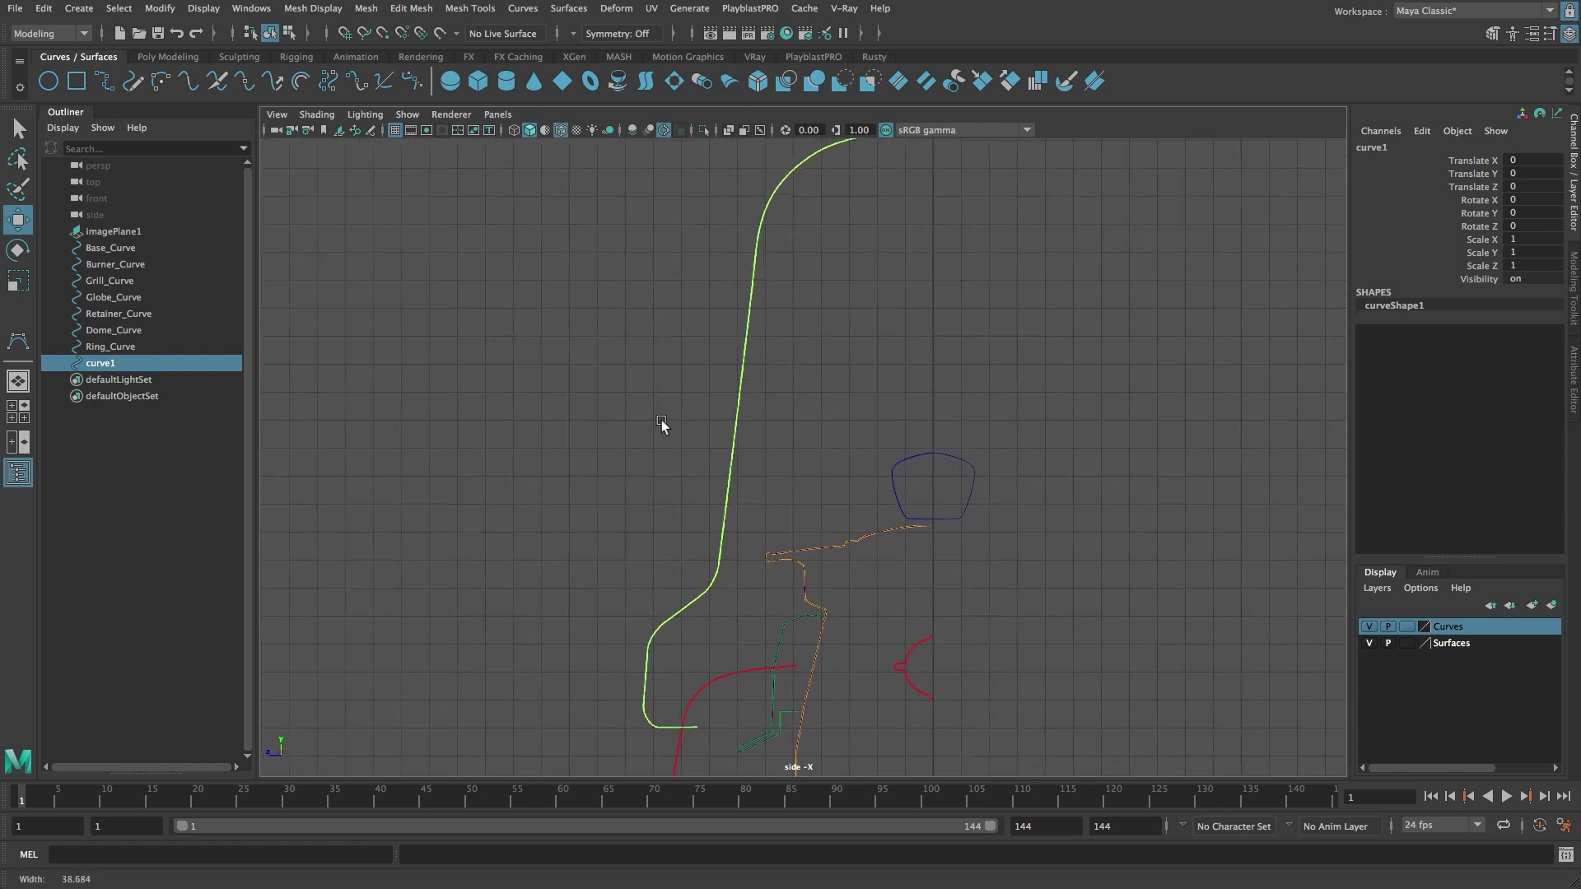
right_click_drag(910, 380, 763, 364, "alt")
middle_click_drag(901, 318, 882, 338, "alt")
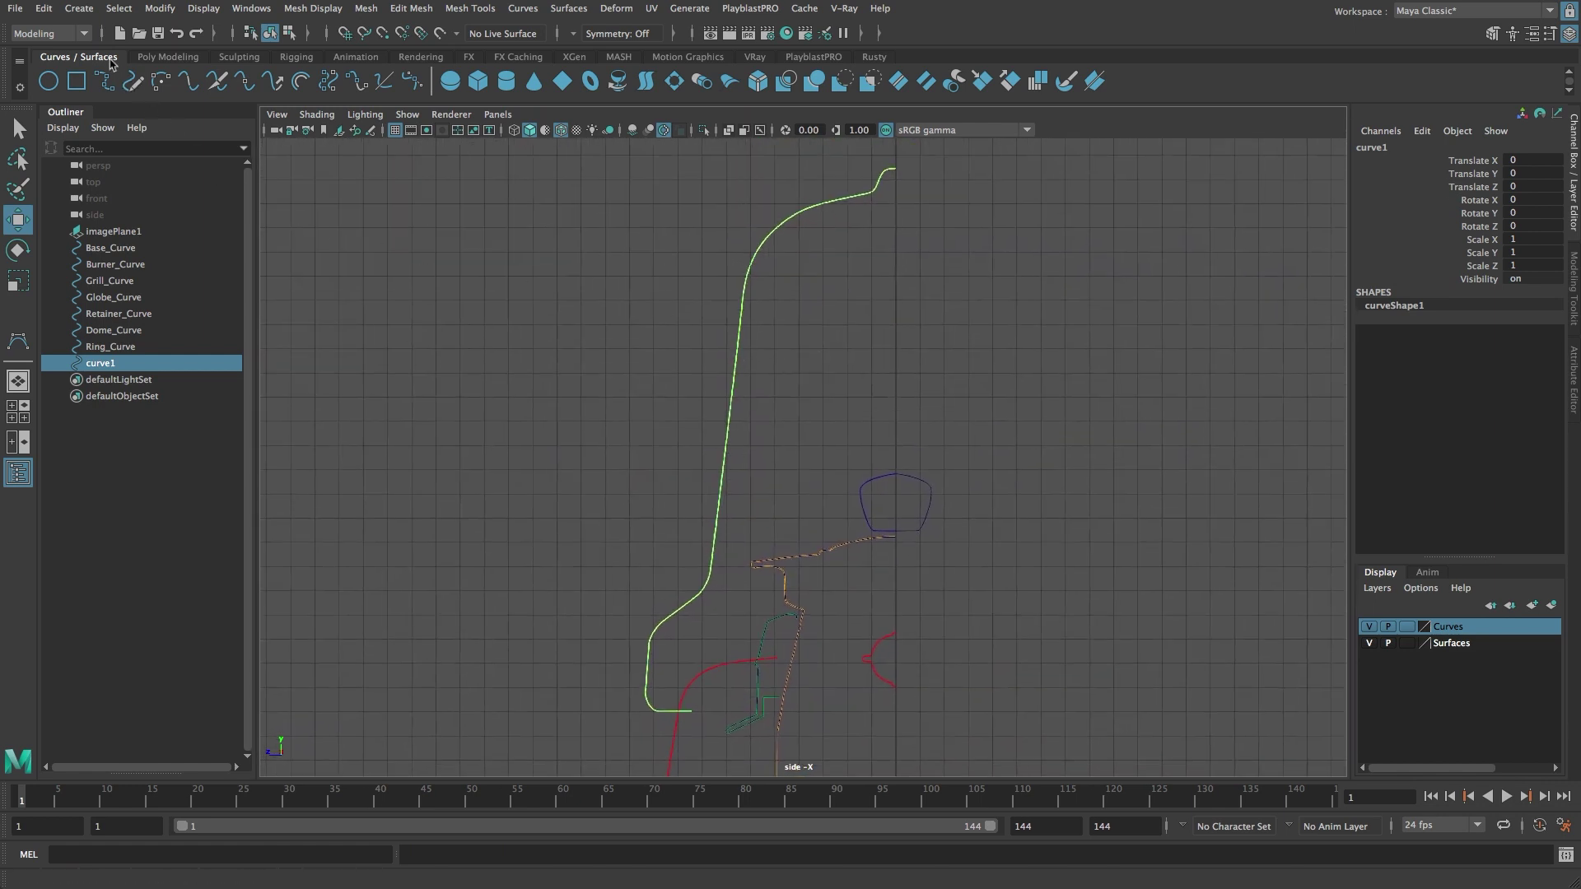
left_click(51, 10)
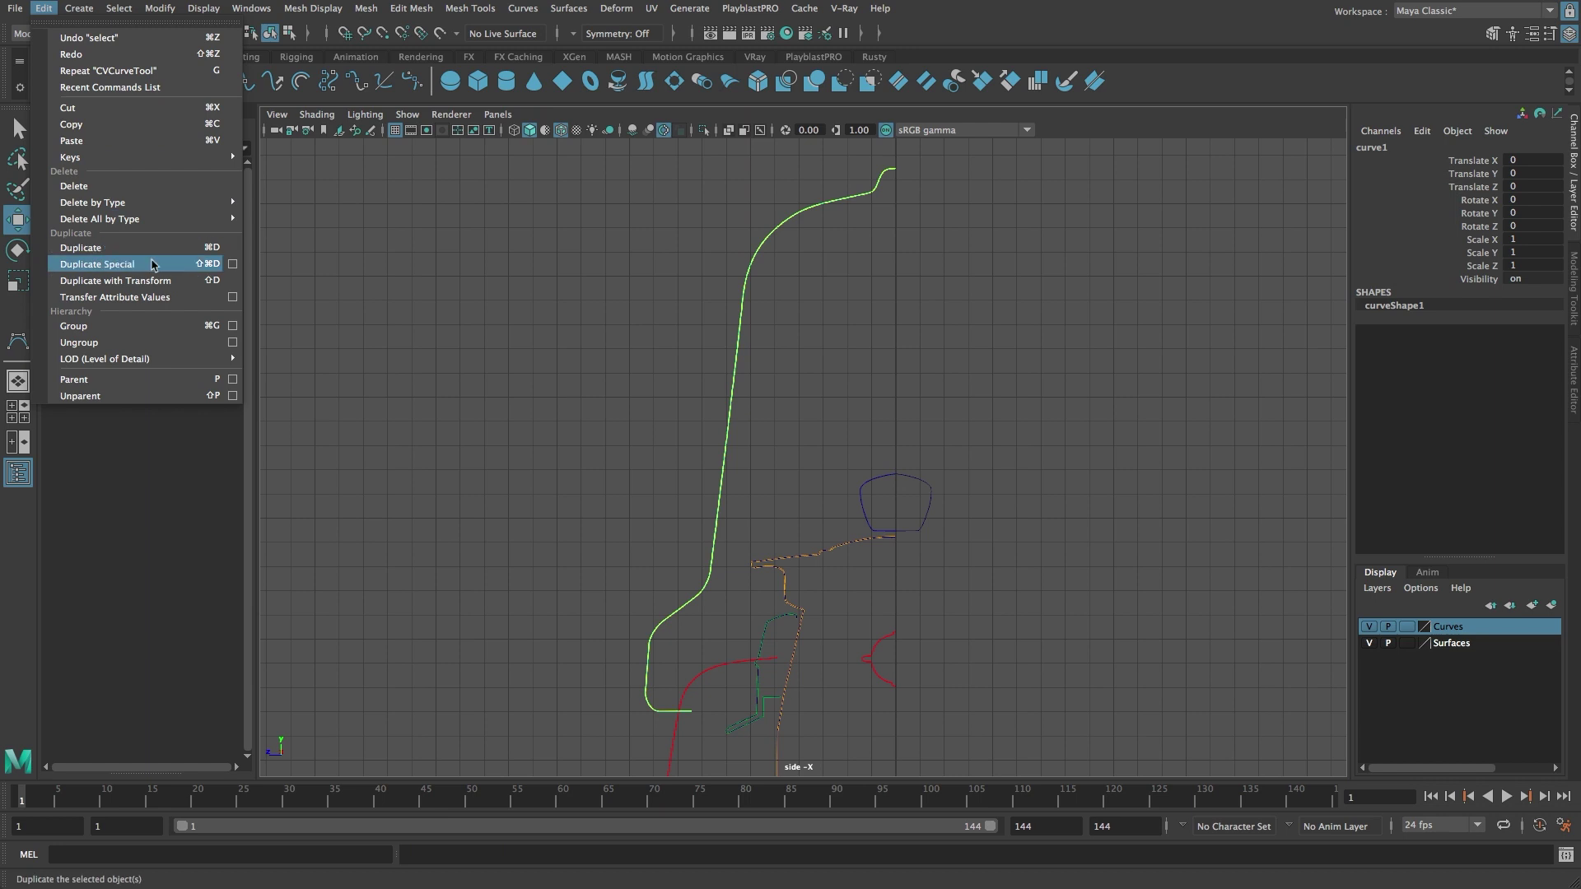
left_click(233, 265)
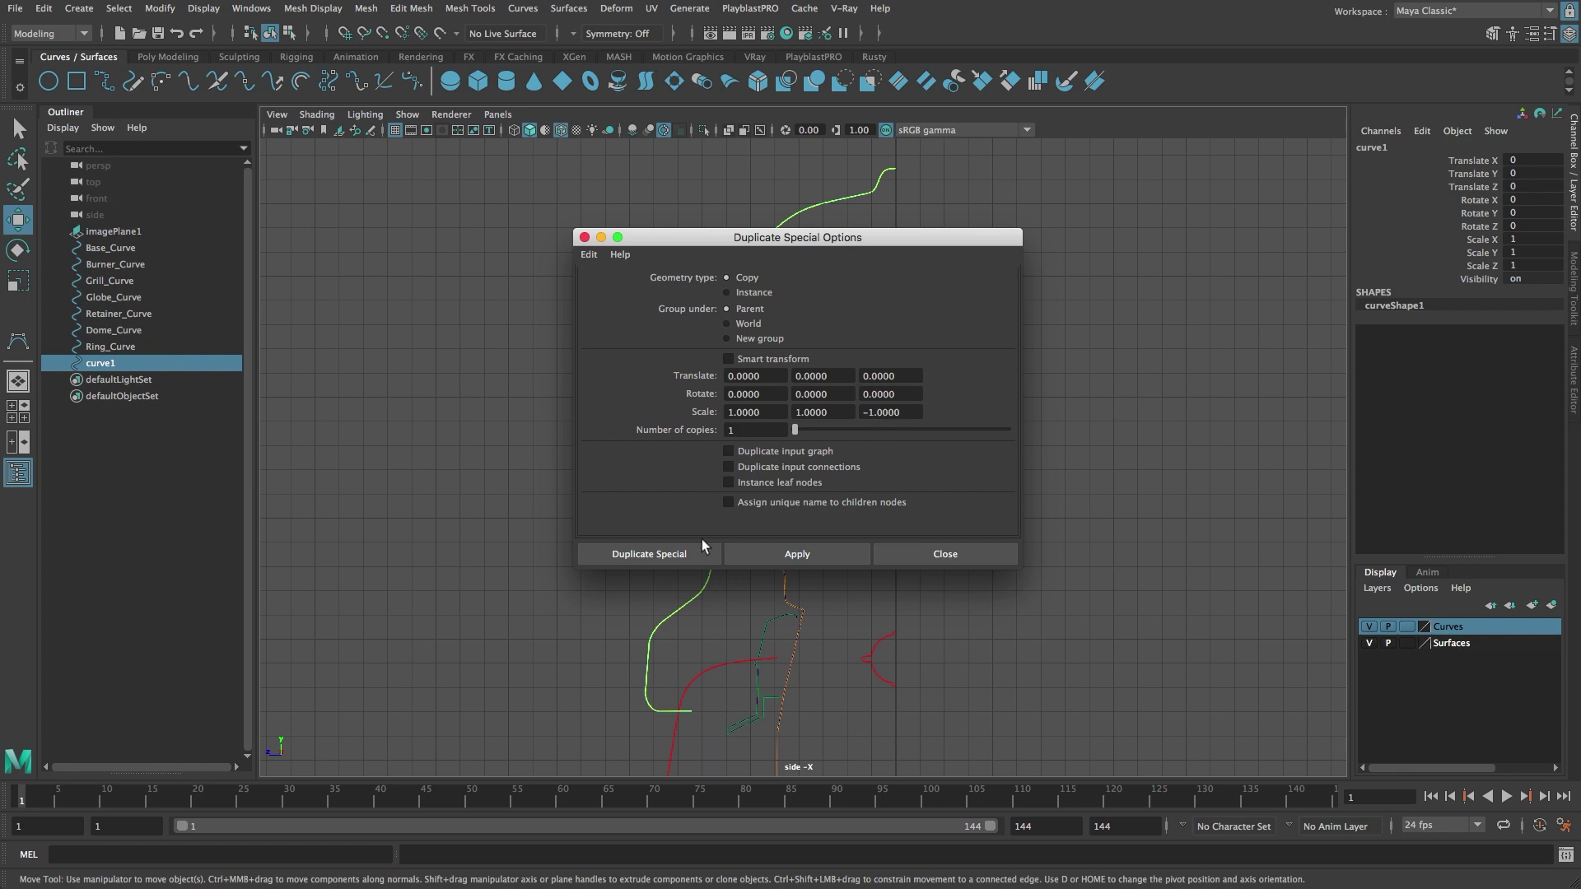
left_click(688, 555)
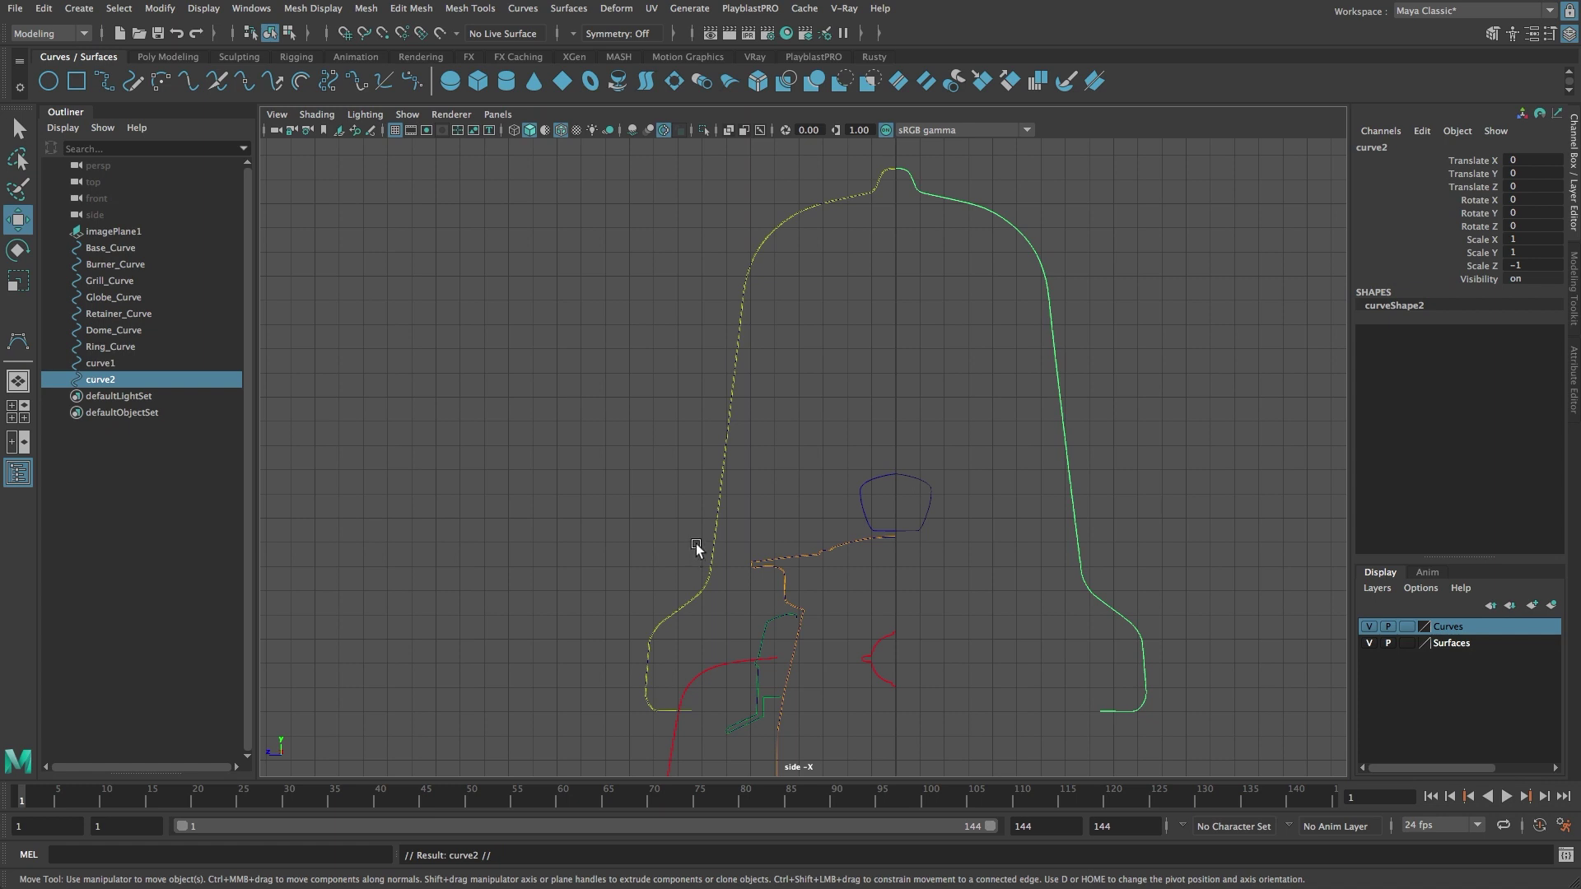
- Select both halves of the yellow profile and attach them with reset settings, using Blend with a bias of 0.5
left_click(718, 481)
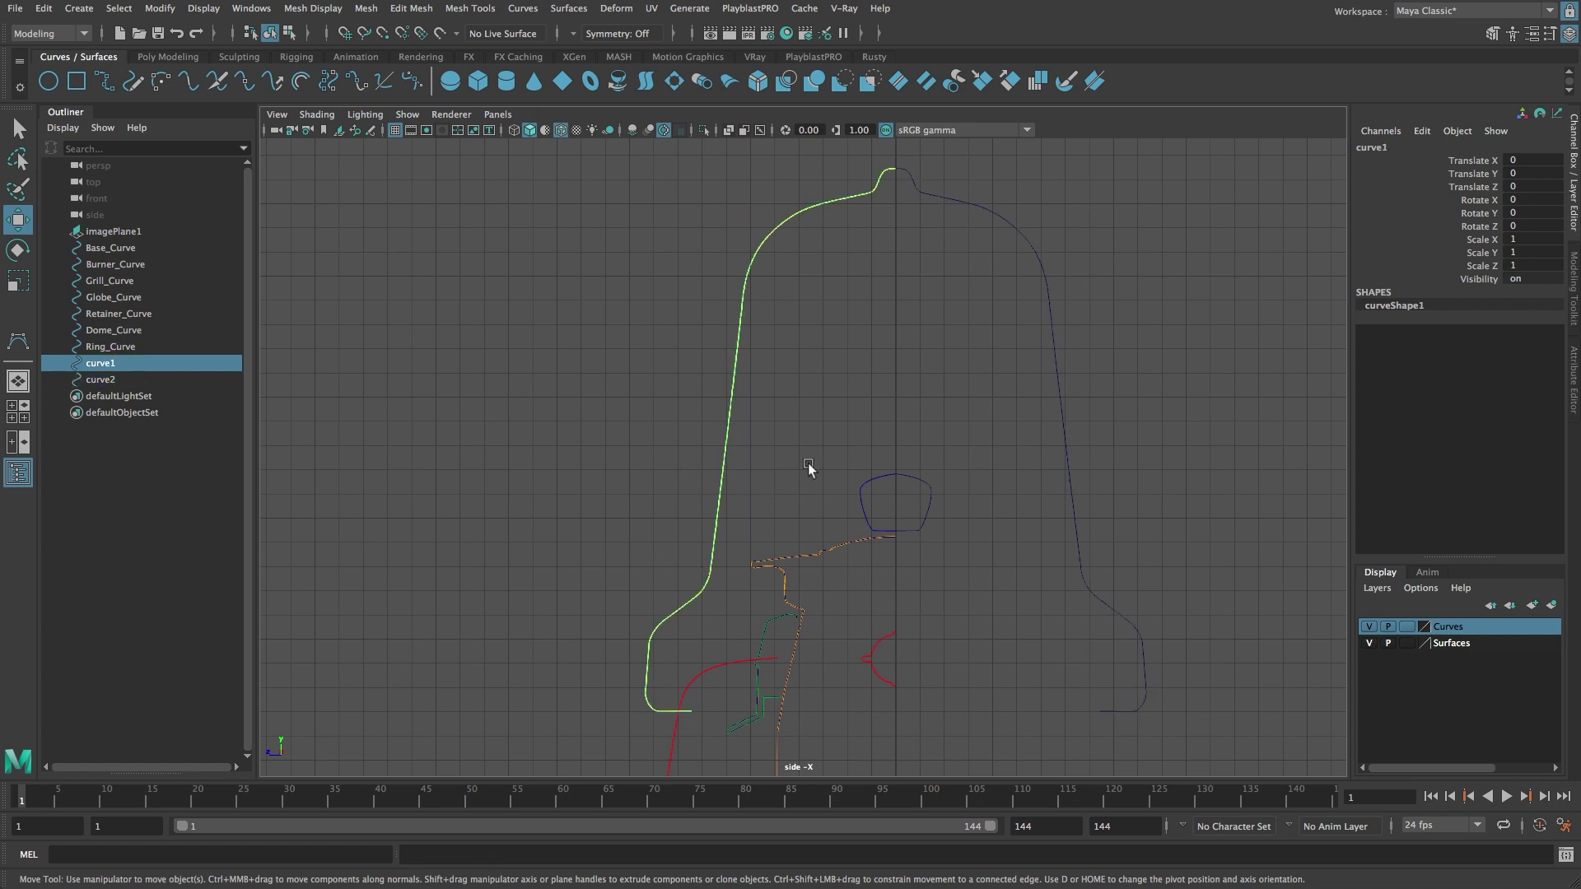
left_click(1064, 449, "shift")
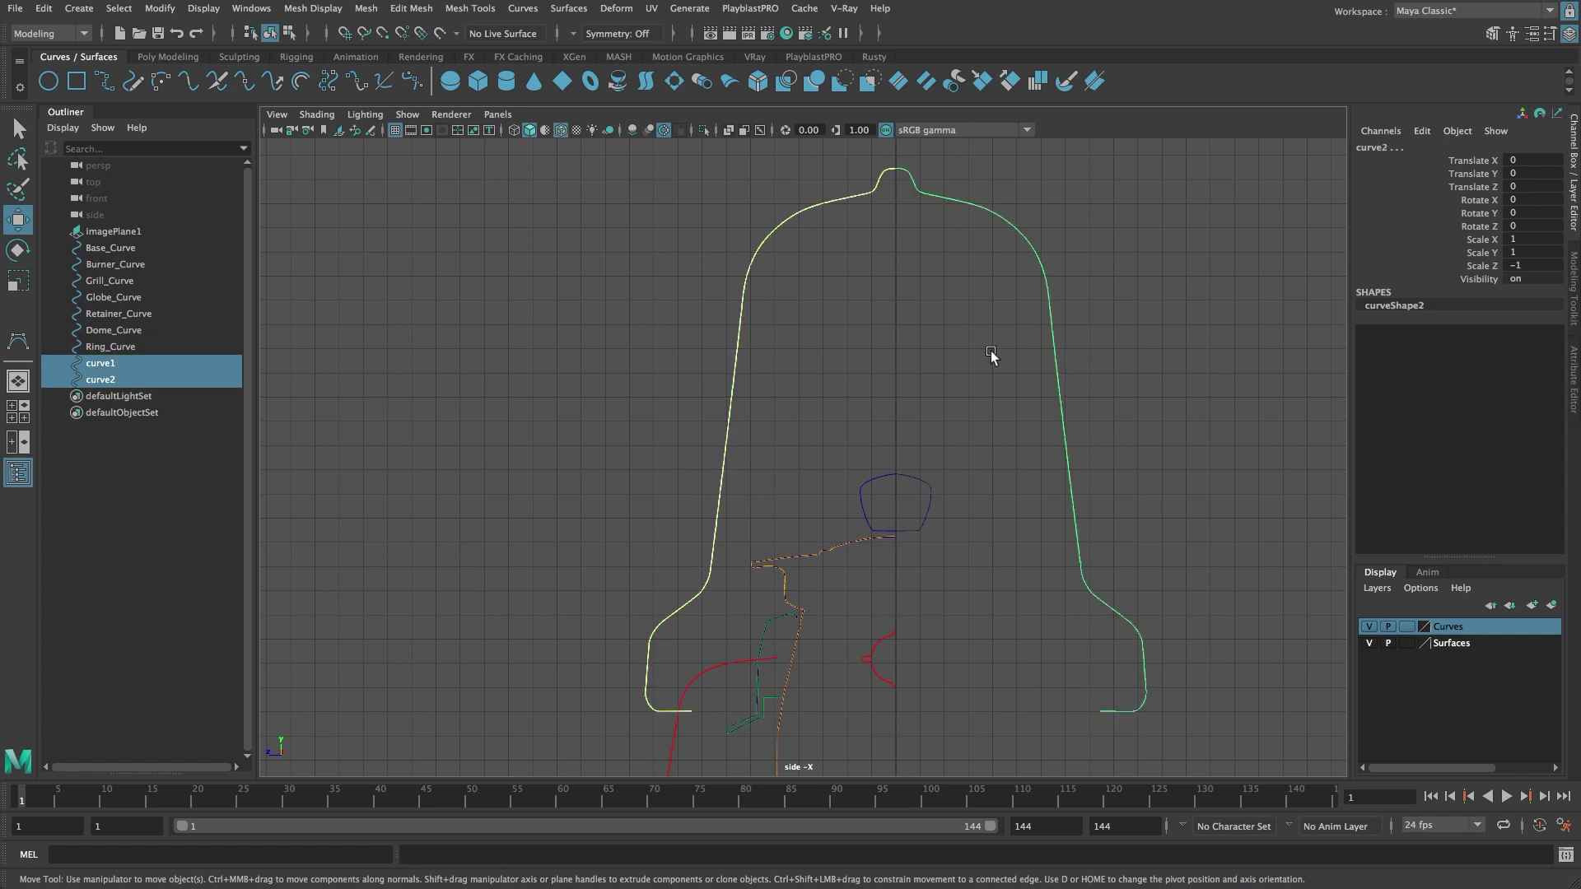
left_click(532, 10)
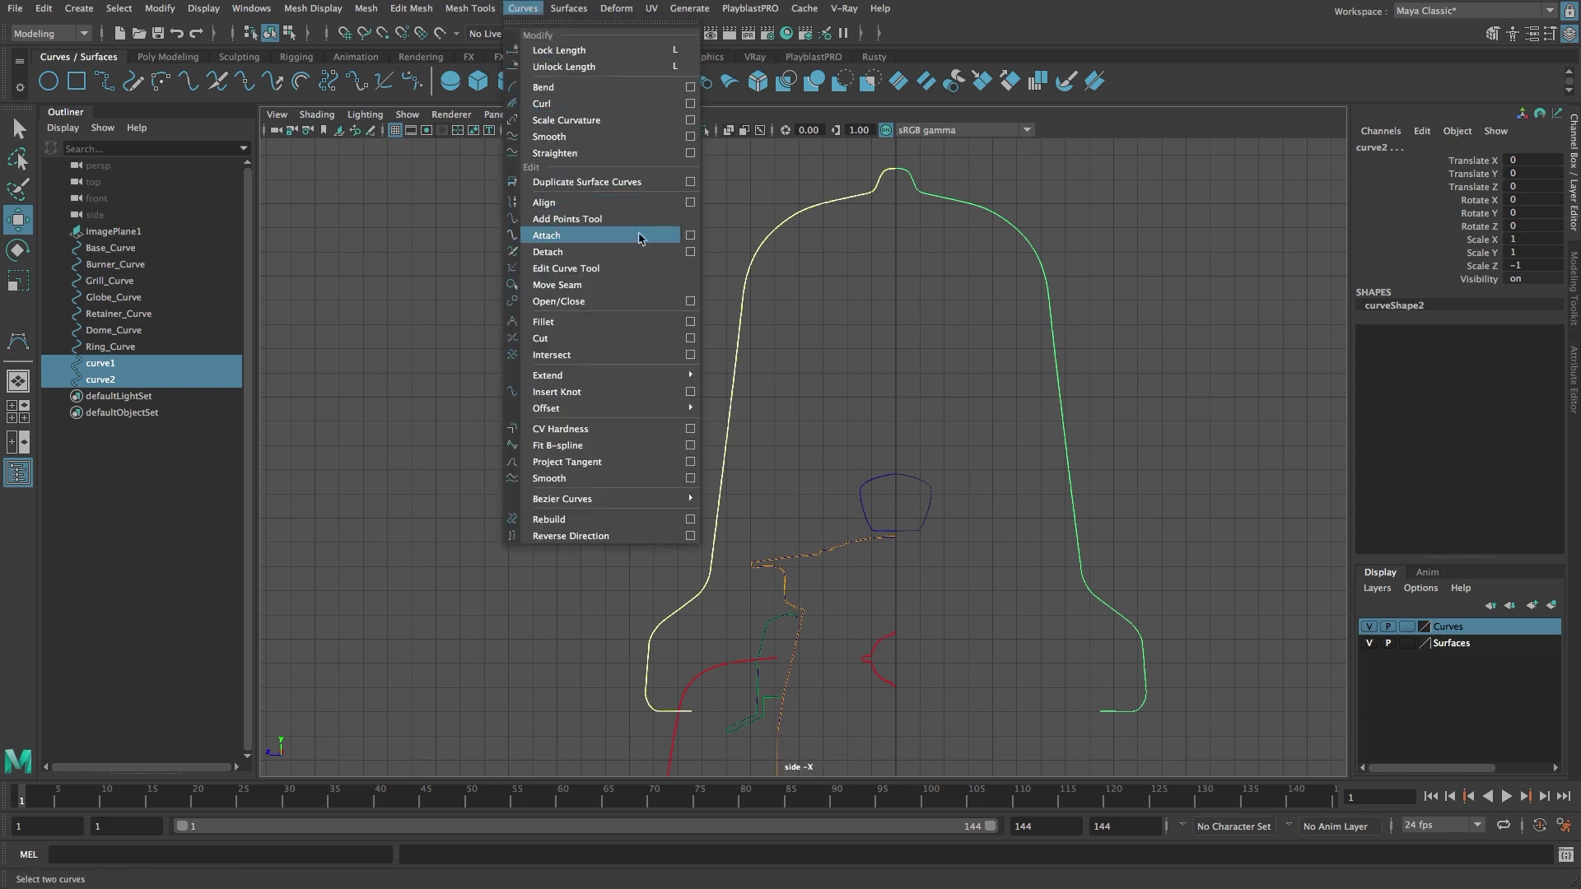
left_click(690, 235)
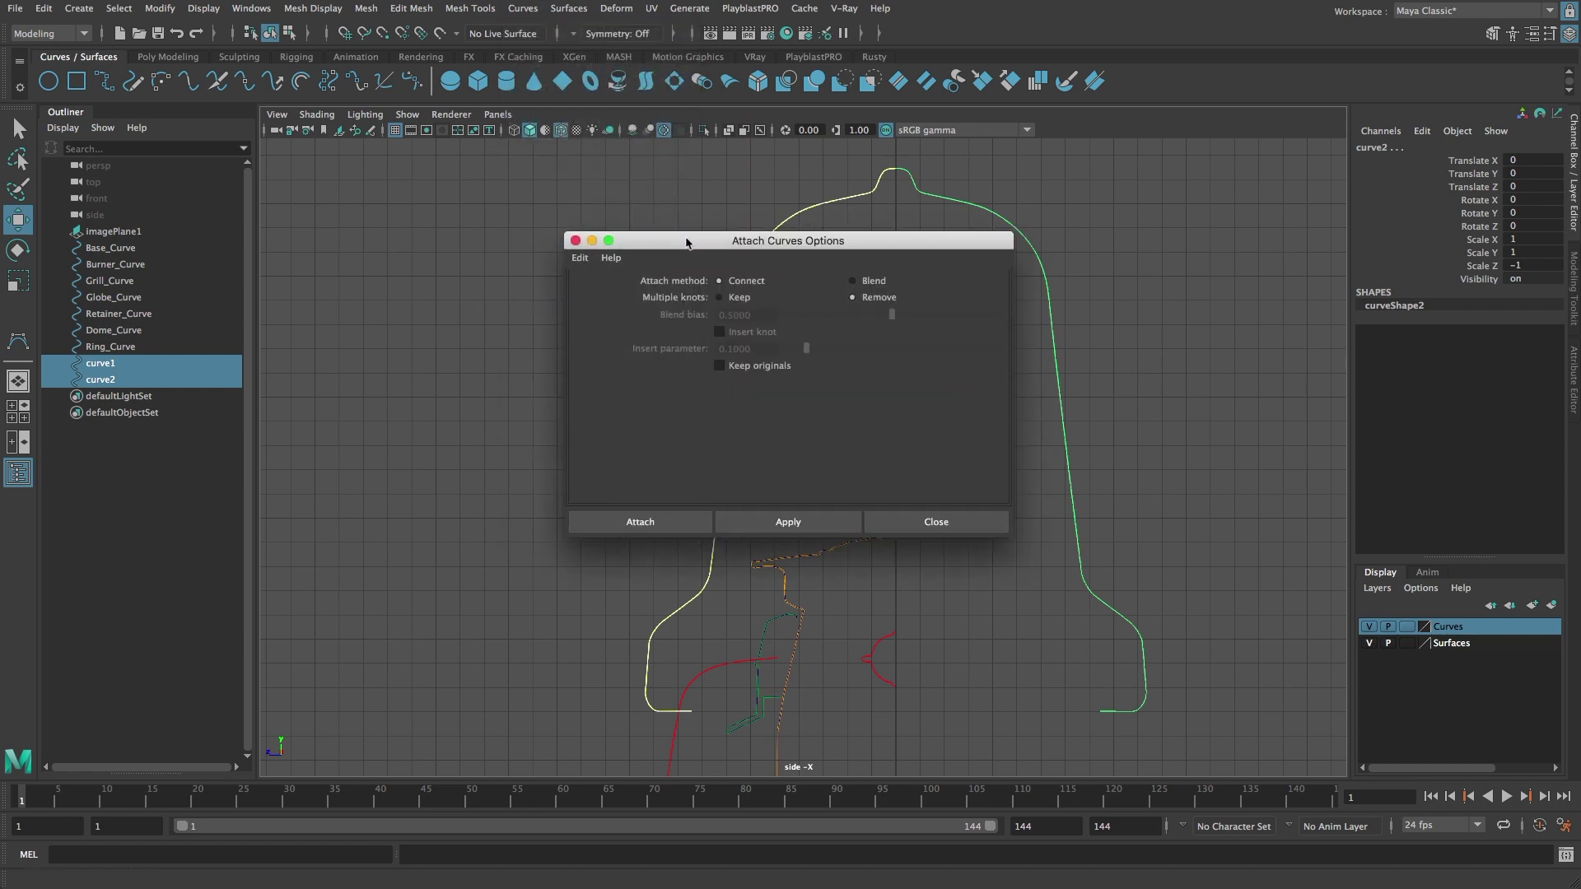
left_click(574, 274)
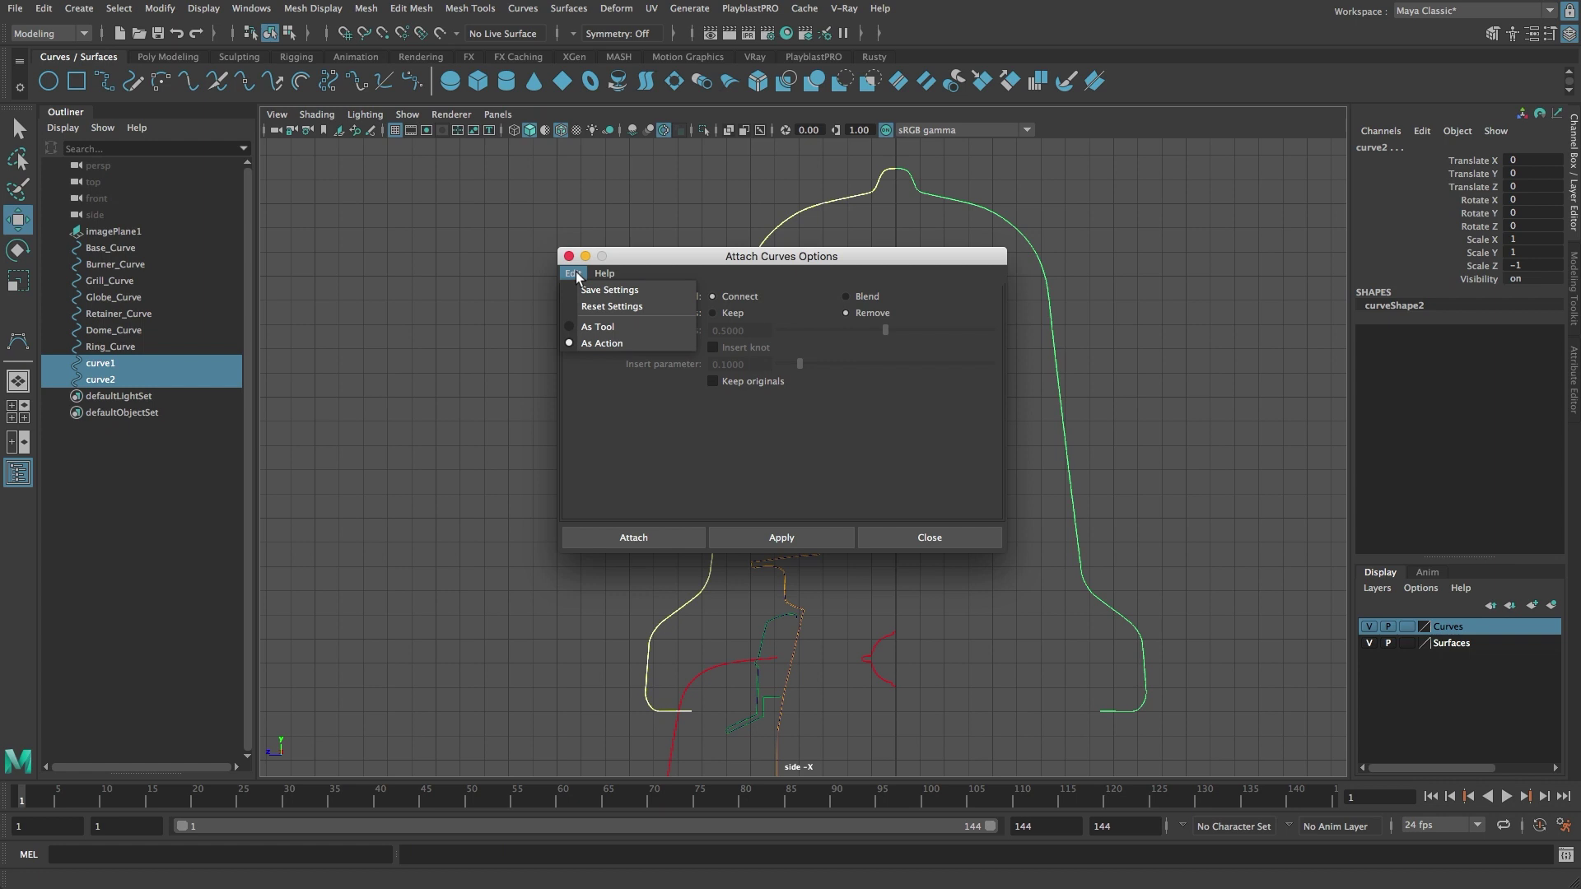
left_click(651, 307)
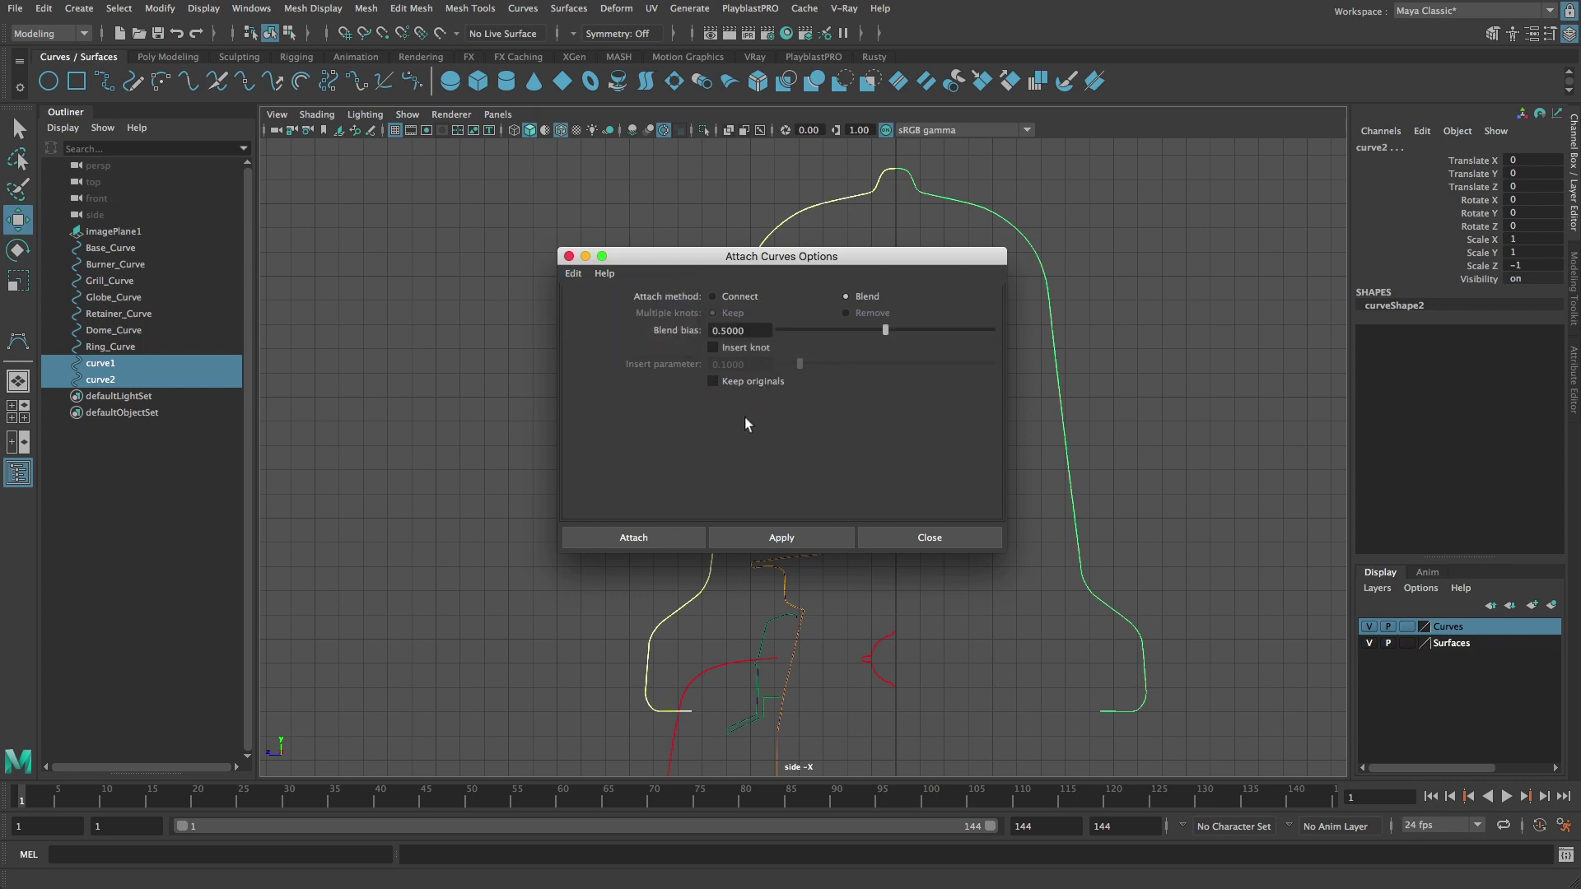
left_click(682, 537)
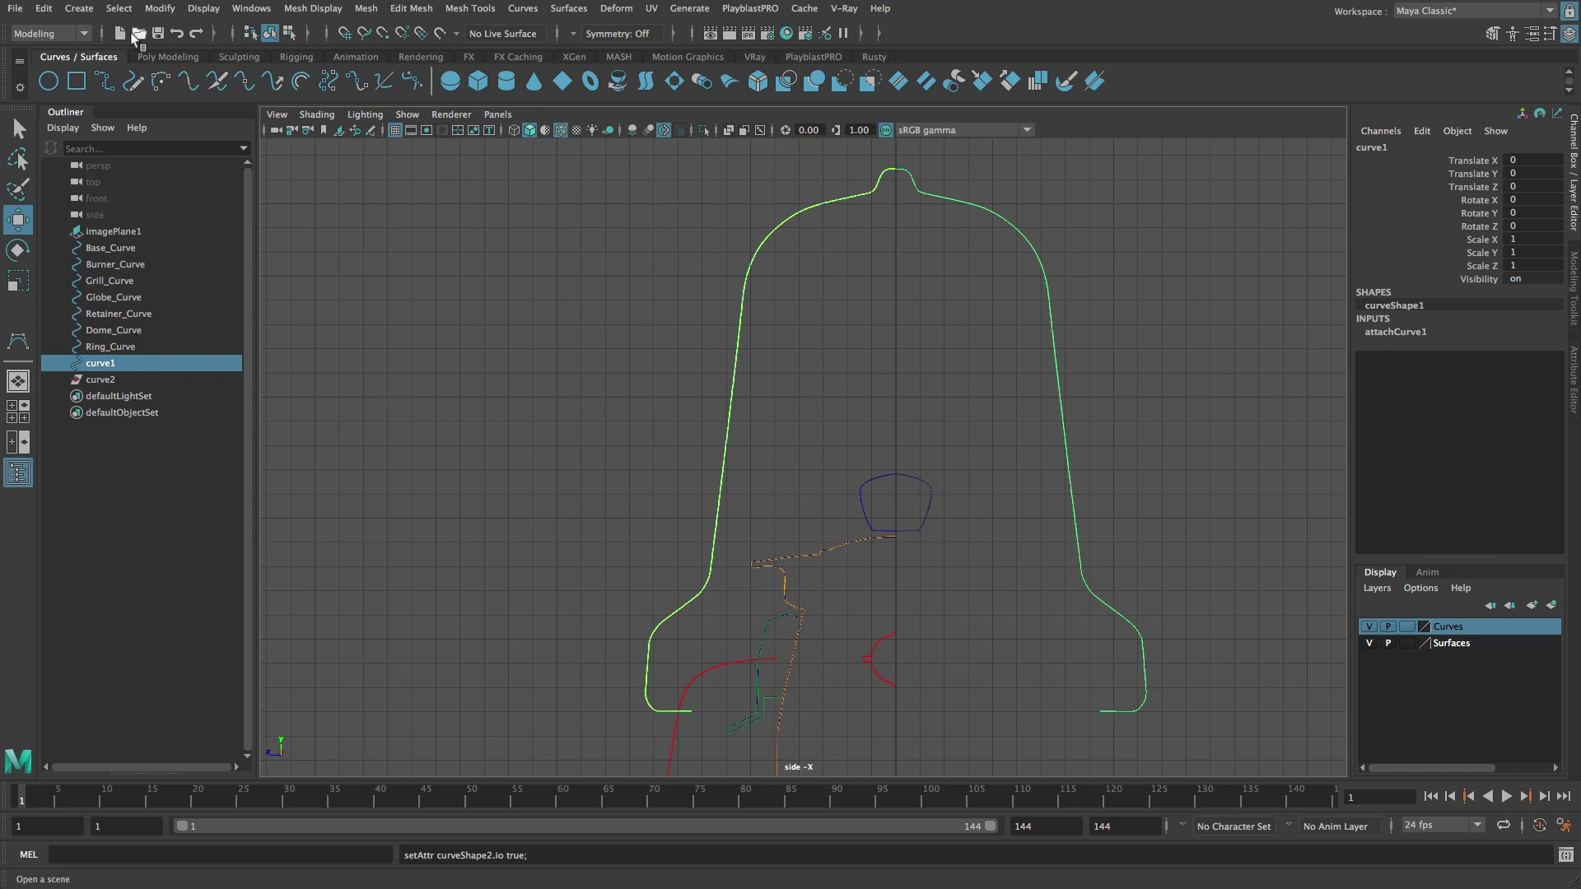
- Delete all construction history in the scene and rename the attached yellow profile curve as Handle_Curve
left_click(42, 8)
mouse_move(132, 219)
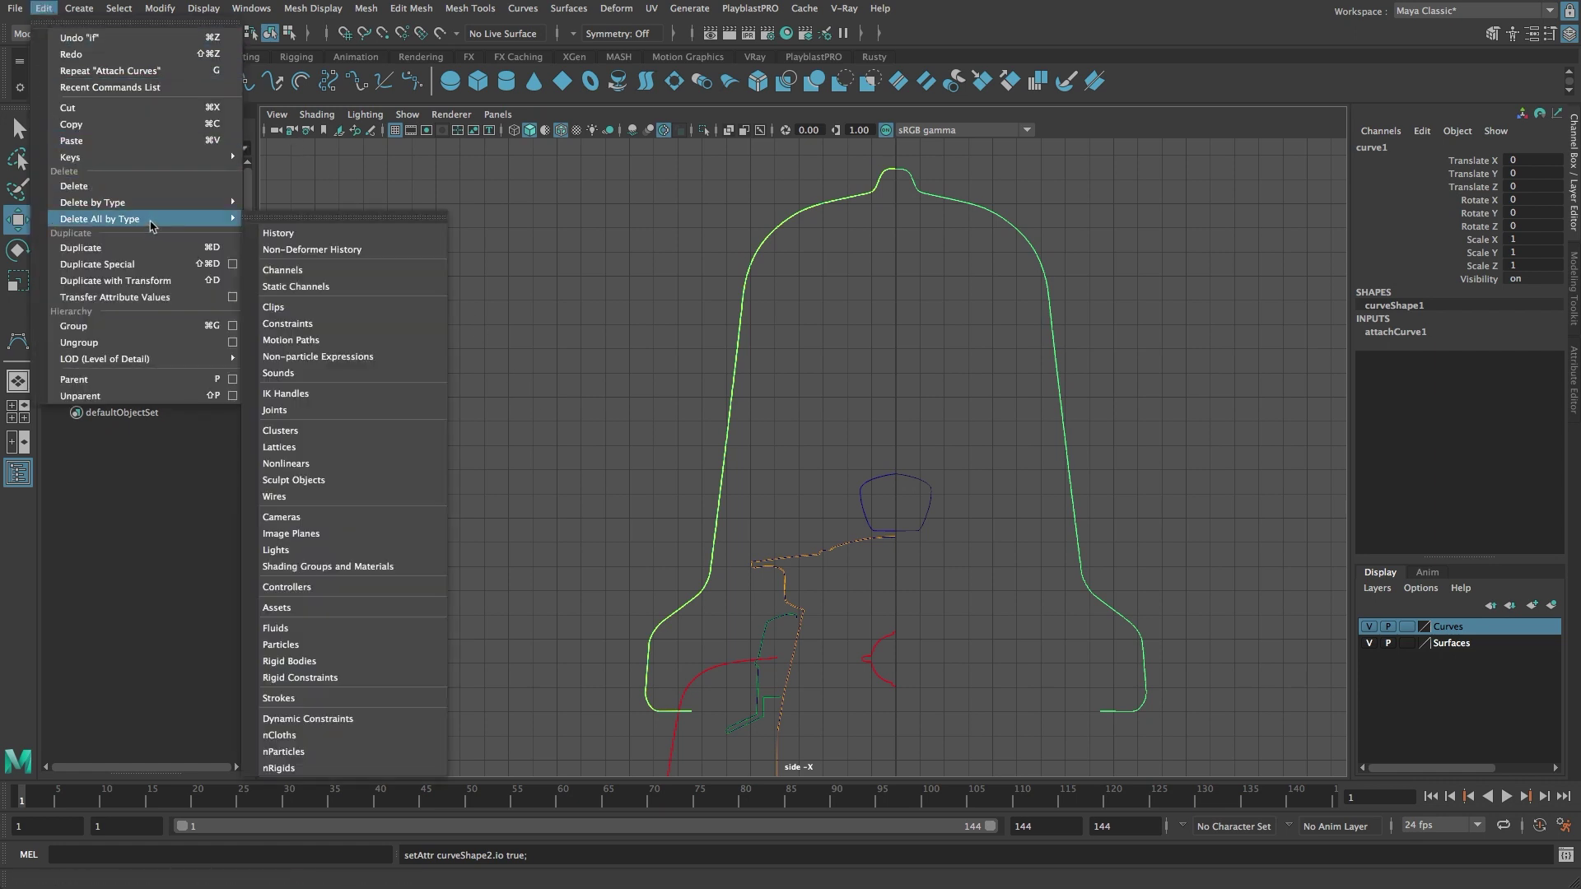
left_click(318, 235)
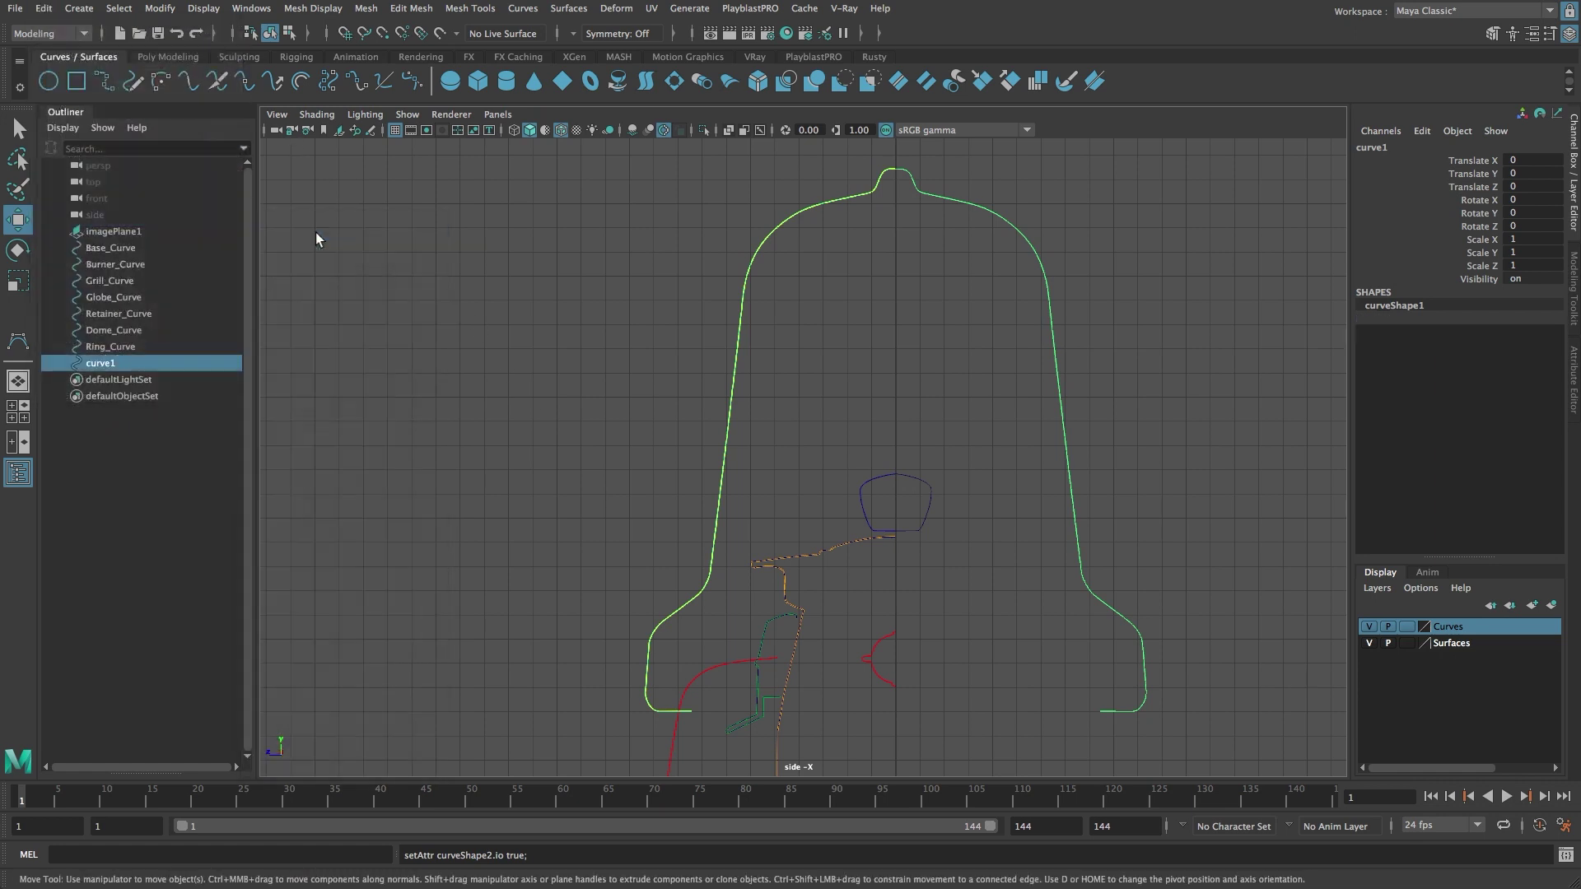
left_click(1375, 149)
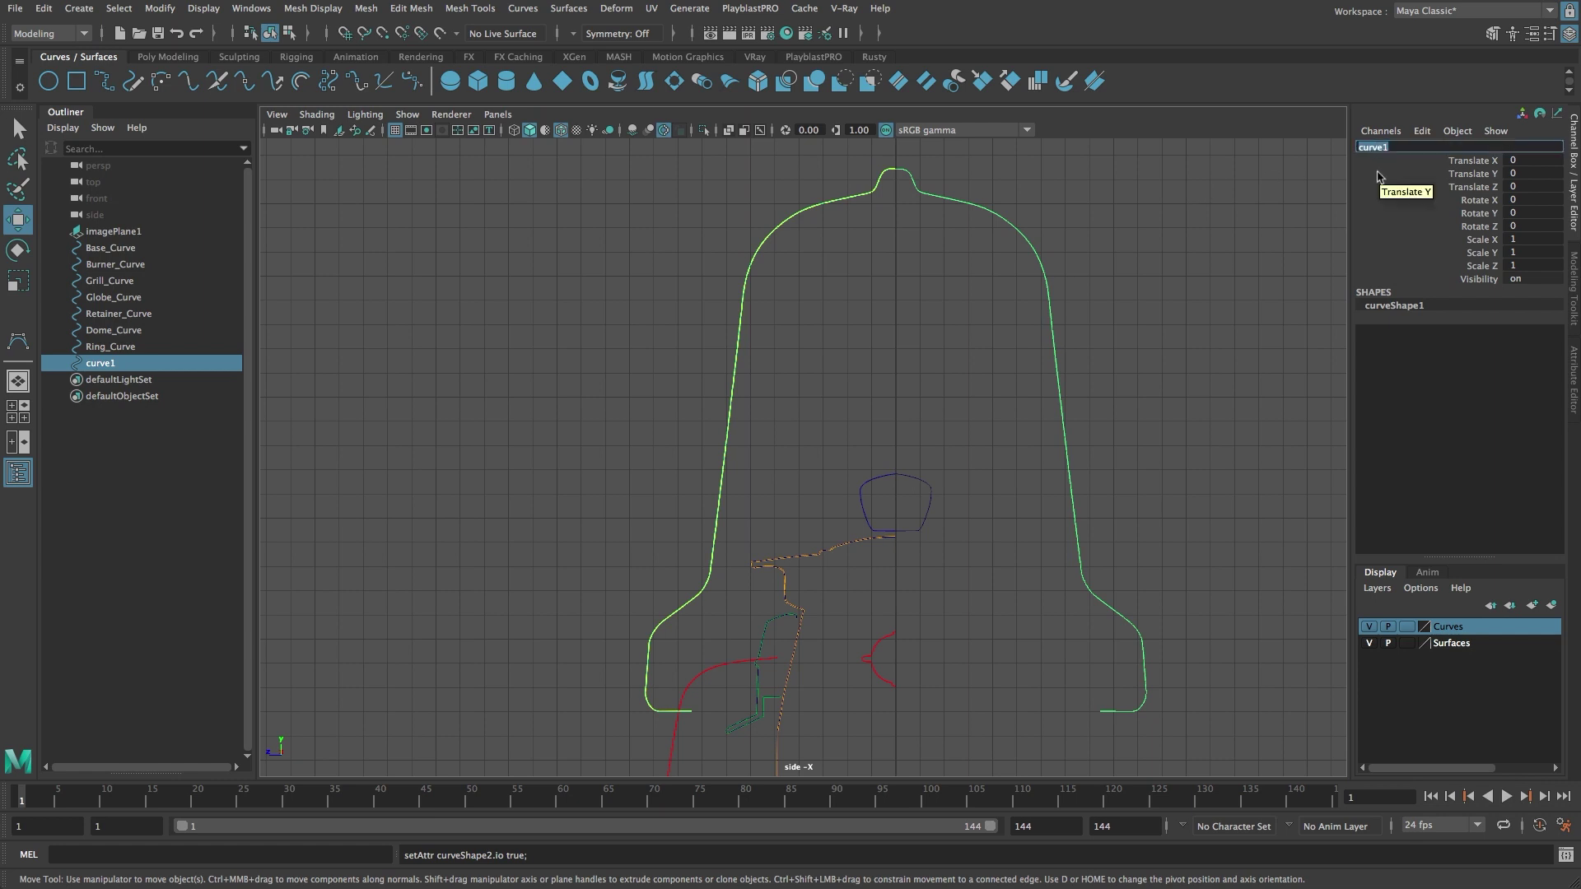
type("Handle_Curve")
key("Return")
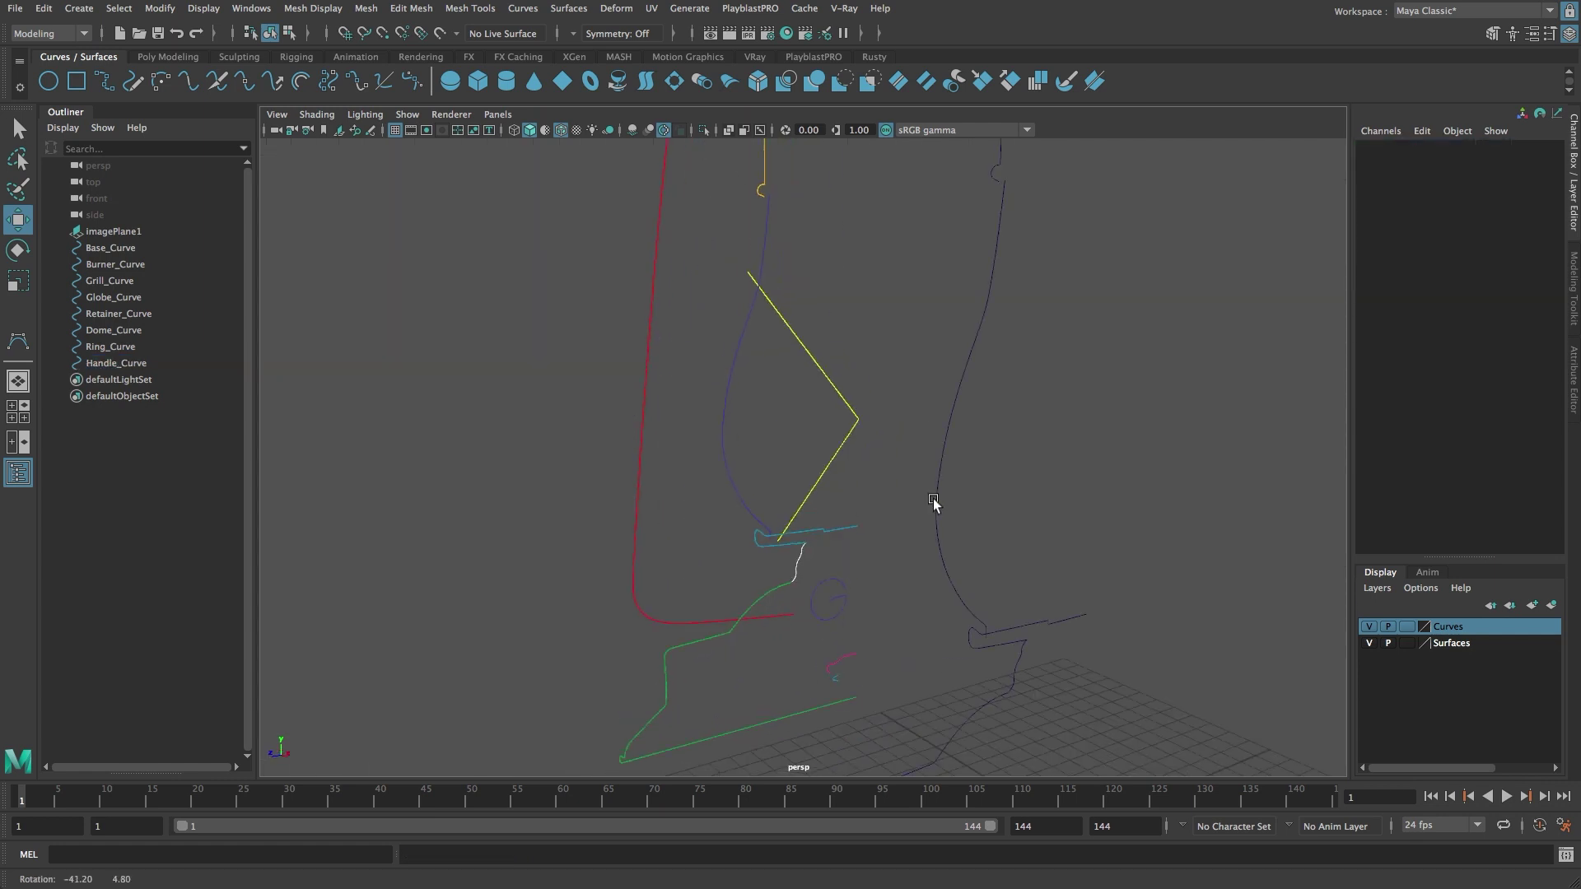
- Examine the full set of traced profile curves against the reference image in the perspective view
left_click_drag(933, 499, 959, 496, "alt")
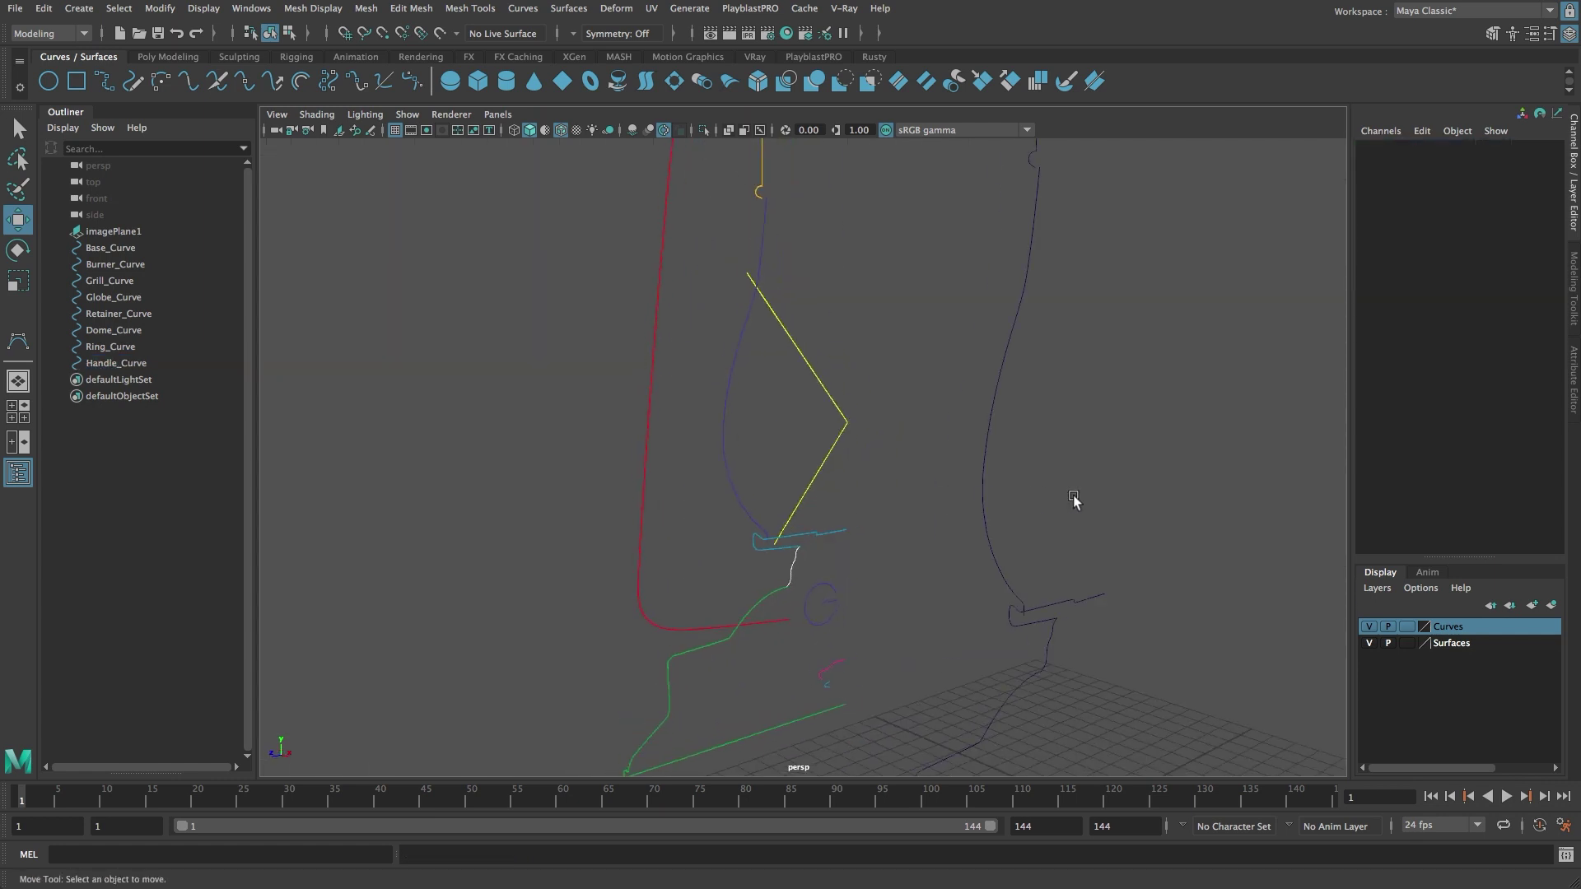
right_click_drag(1074, 495, 663, 486, "alt")
left_click_drag(811, 457, 777, 536, "alt")
left_click_drag(859, 502, 879, 519, "alt")
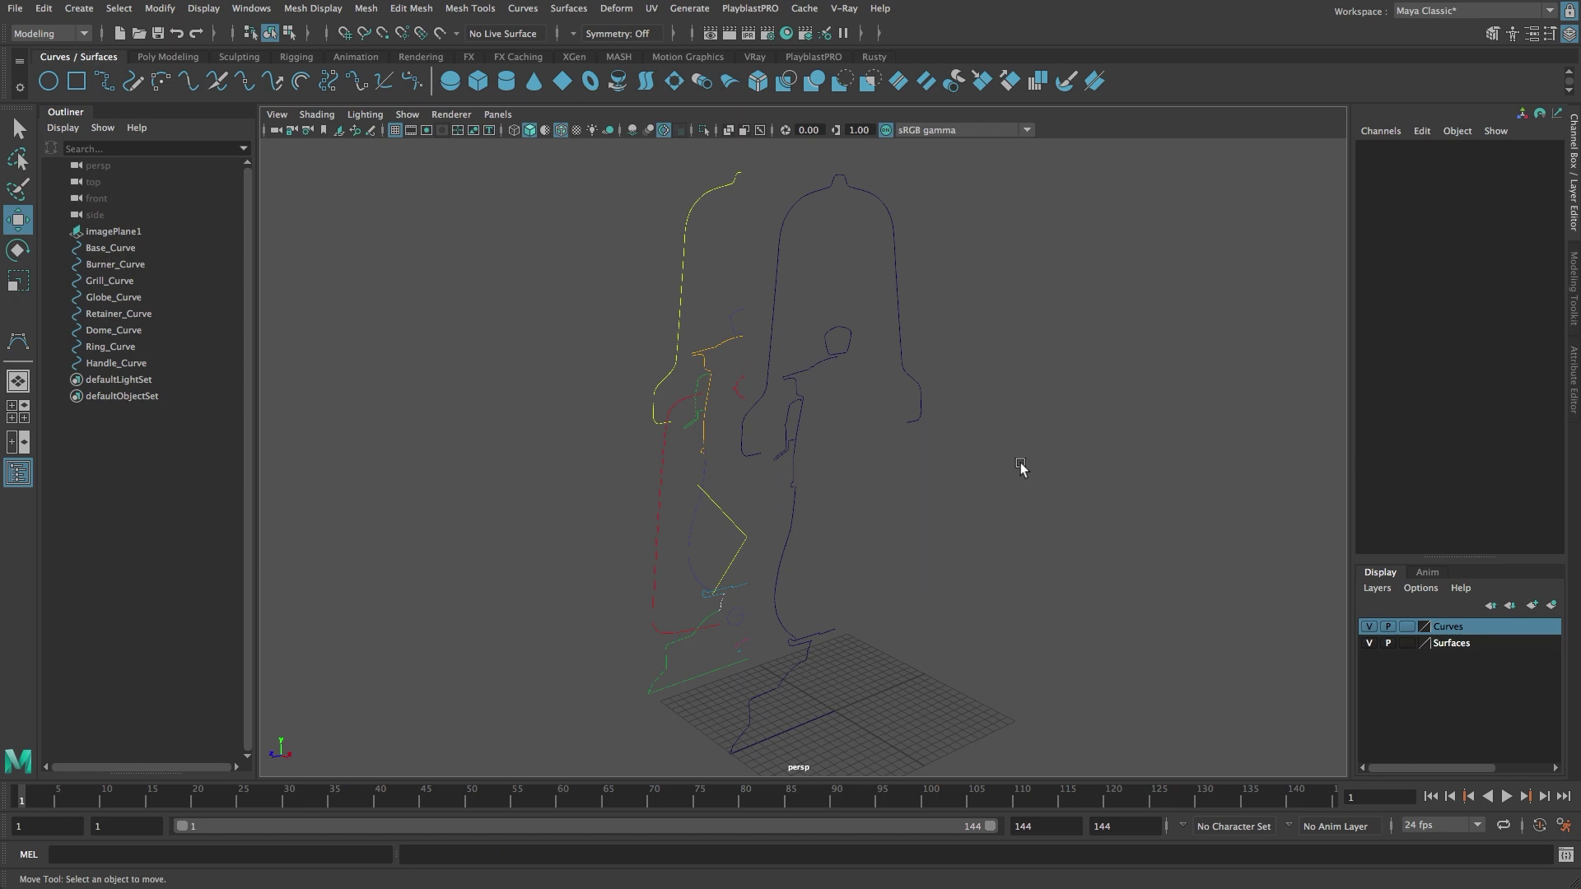